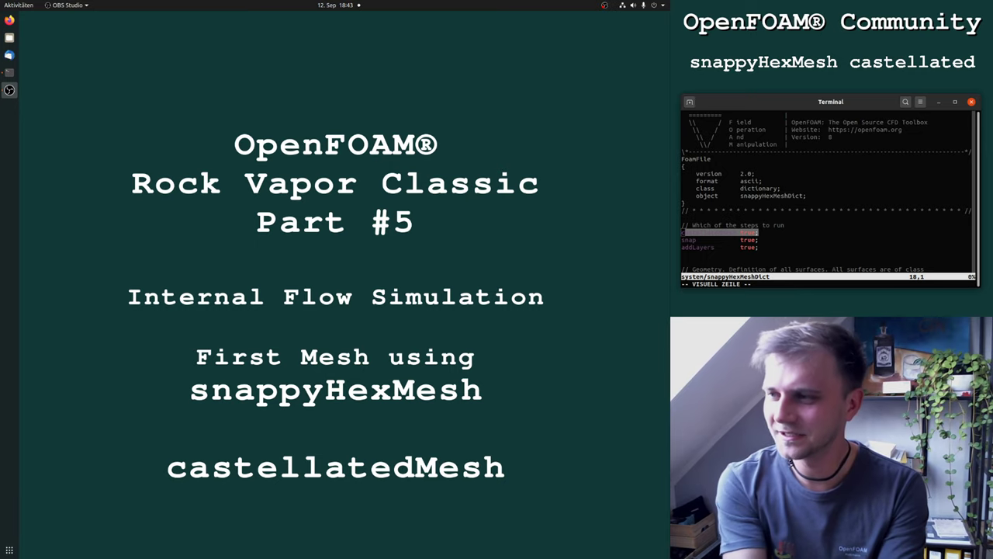
Step: Open a new terminal window with Ctrl+Alt+T
key(ctrl+alt+t)
Step: Make the terminal full screen, load OpenFOAM with fo8 and go to the work directory
key(F11)
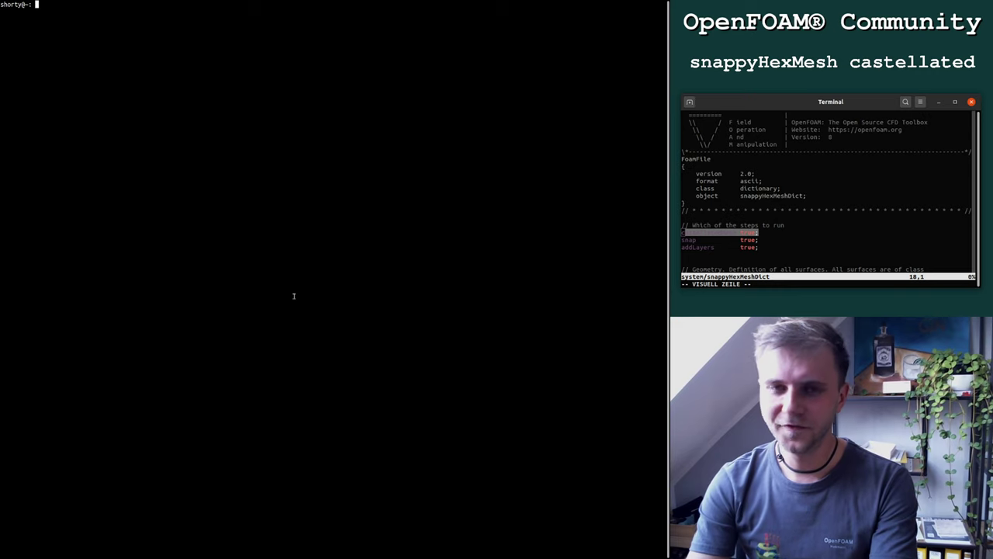
text(fo8)
key(Return)
text(work)
key(Return)
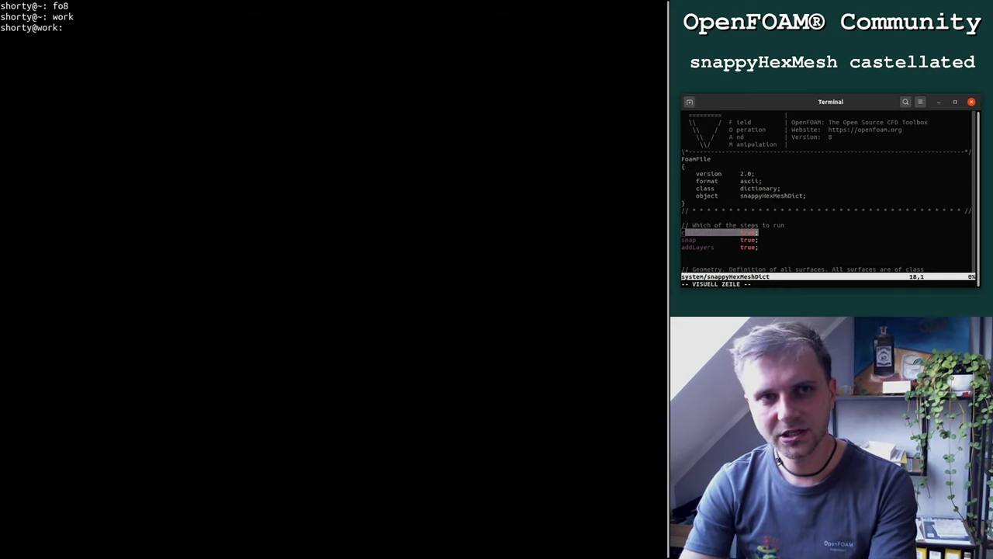
Step: Change into the trainingVideo_internalFlow case folder
text(l)
key(BackSpace)
text(cd tr)
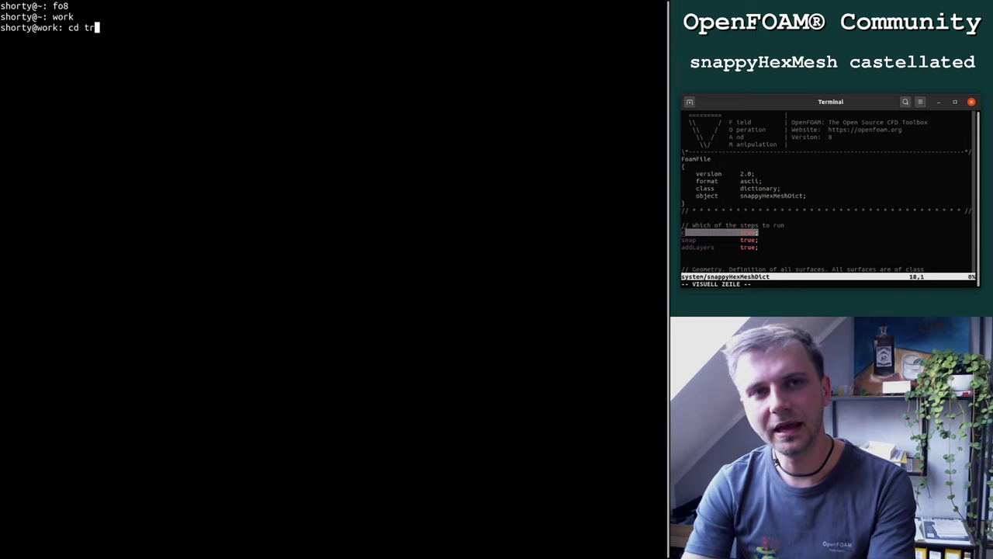
key(Tab)
key(Return)
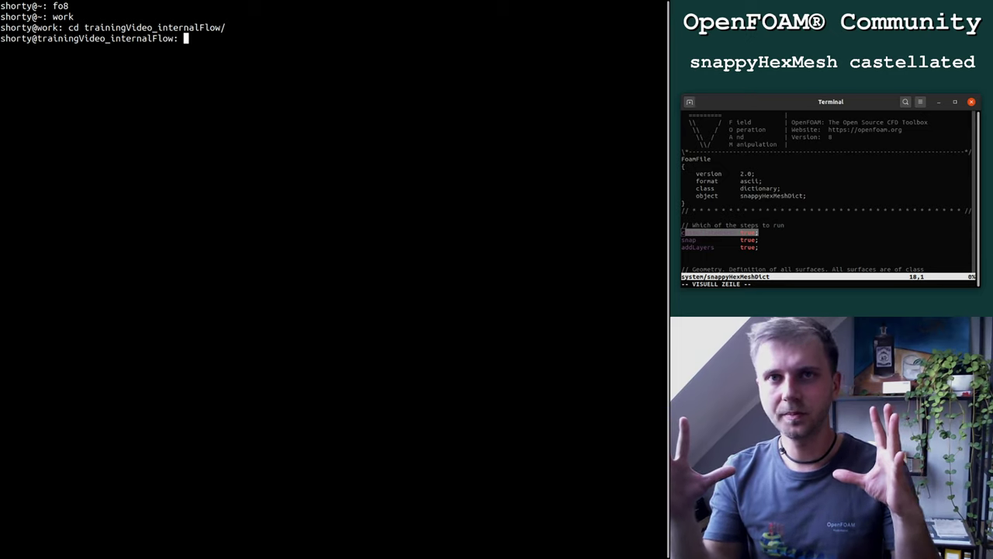
Step: Print the case tree and highlight backgroundMesh.unv, polyMesh, system, snappyHexMeshDict and controlDict–meshQualityDict
text(tree)
key(Return)
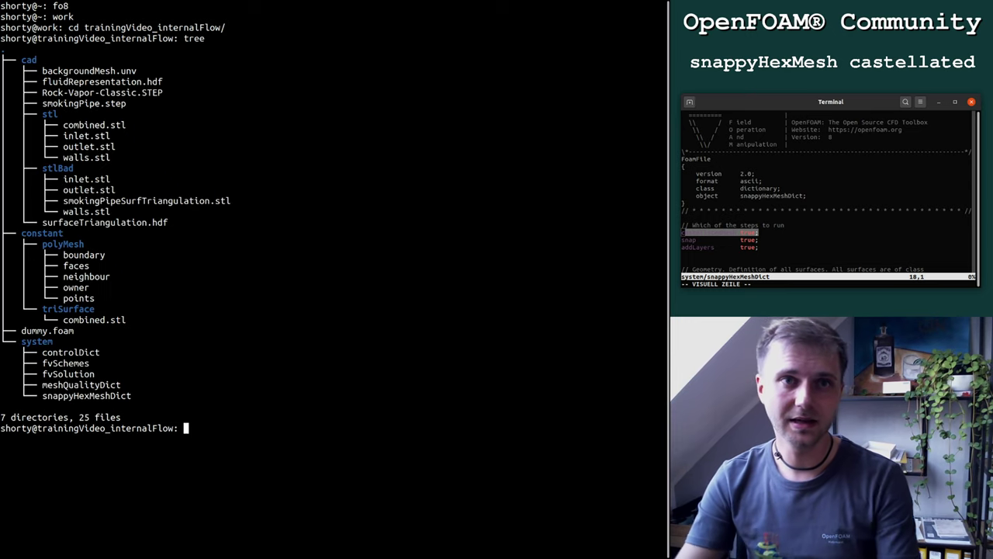
double_click(92, 68)
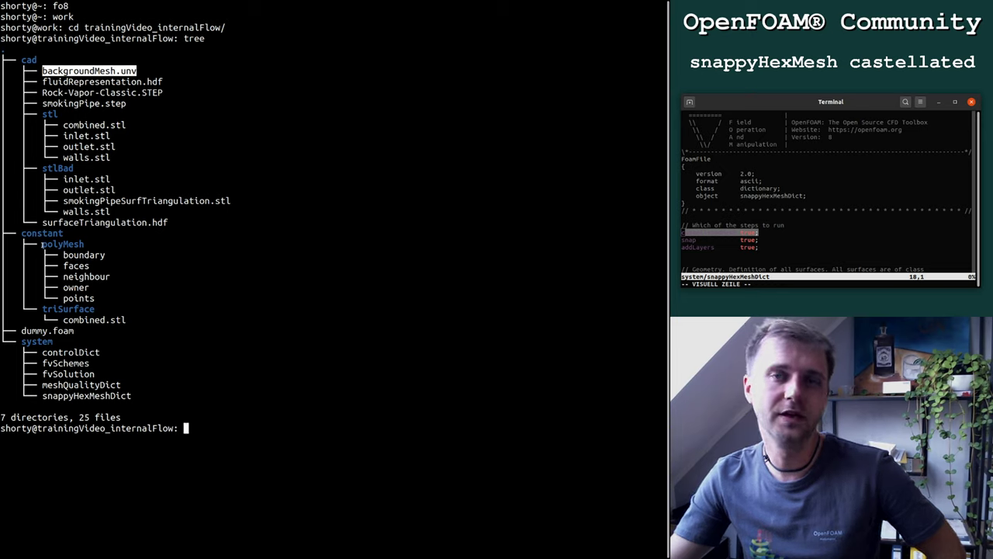
drag(42, 243, 120, 299)
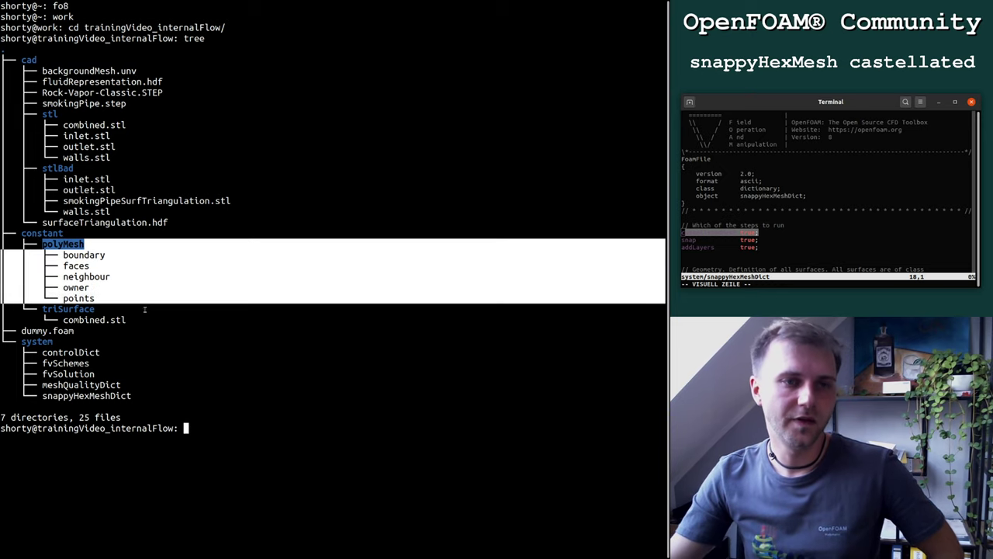
drag(19, 346, 53, 342)
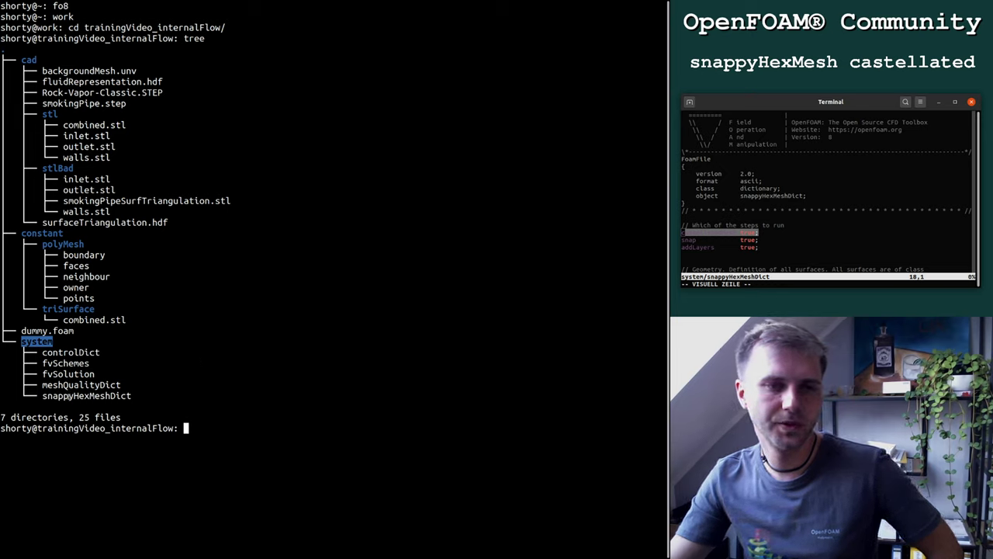
double_click(69, 396)
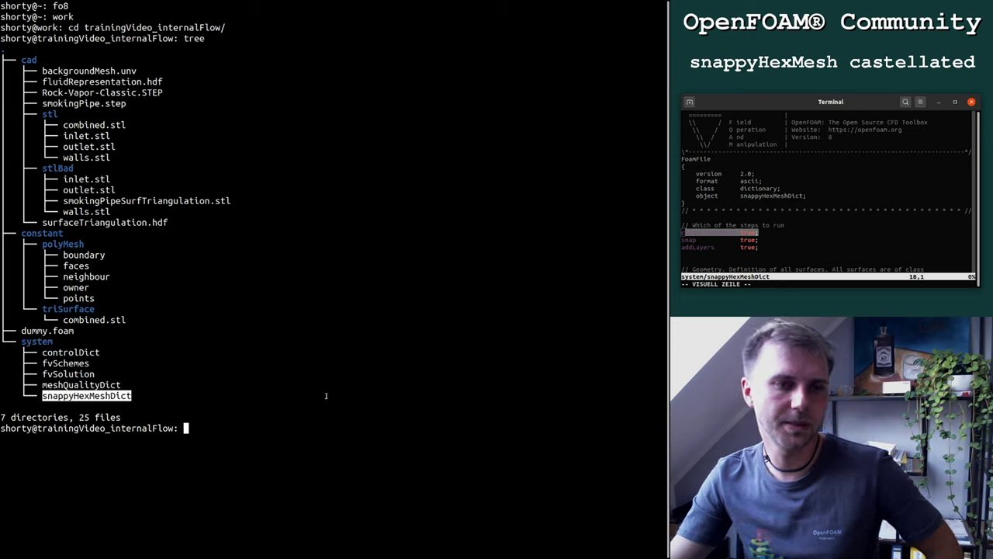
click(43, 353)
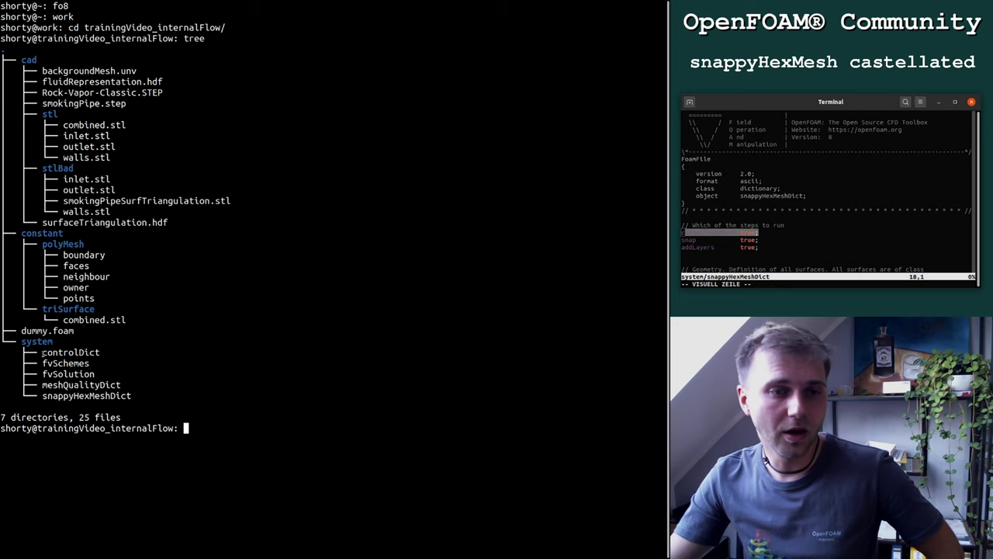
drag(43, 354, 146, 383)
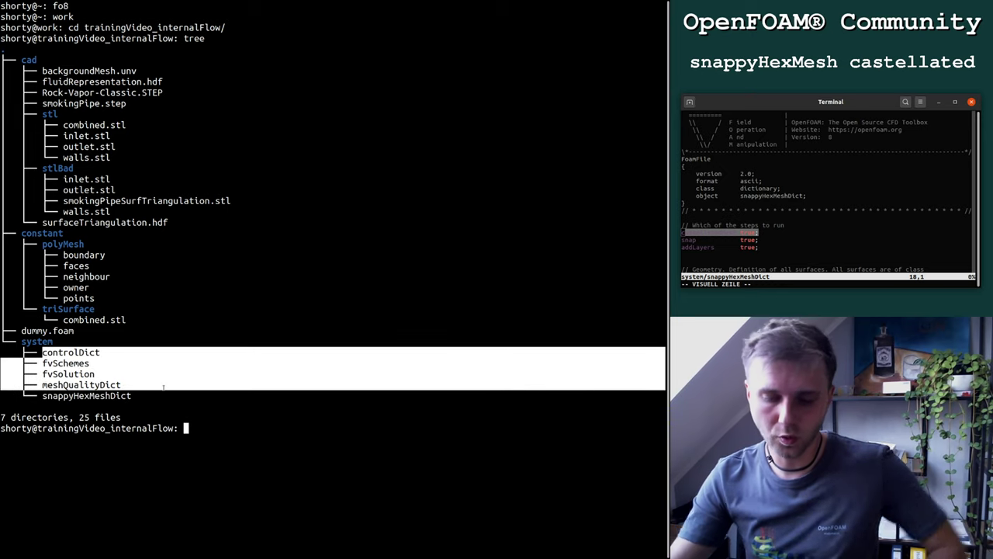
Step: Run snappyHexMesh, which fails on missing motorBike.obj, then begin a vim command on the system folder
text(snappyHexMesh)
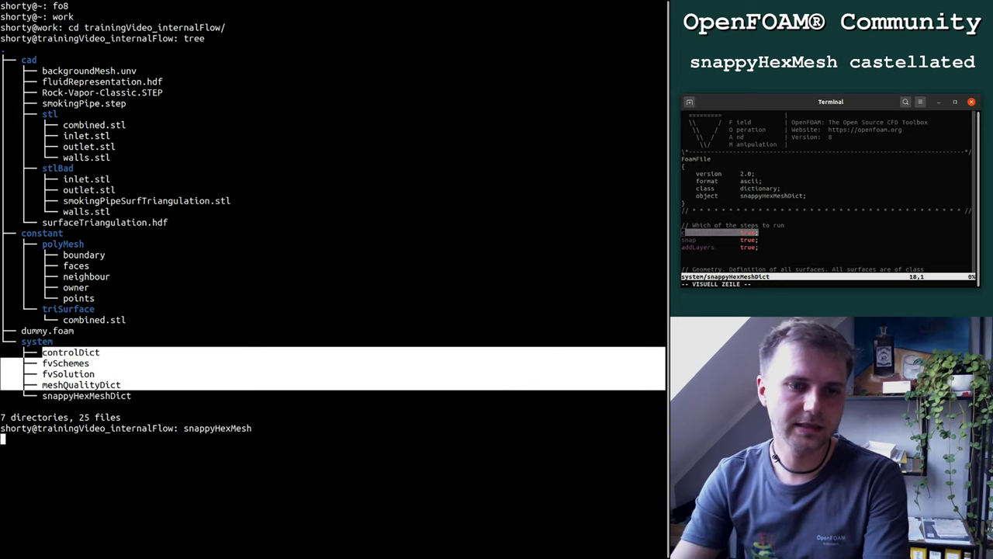
key(Tab)
key(Return)
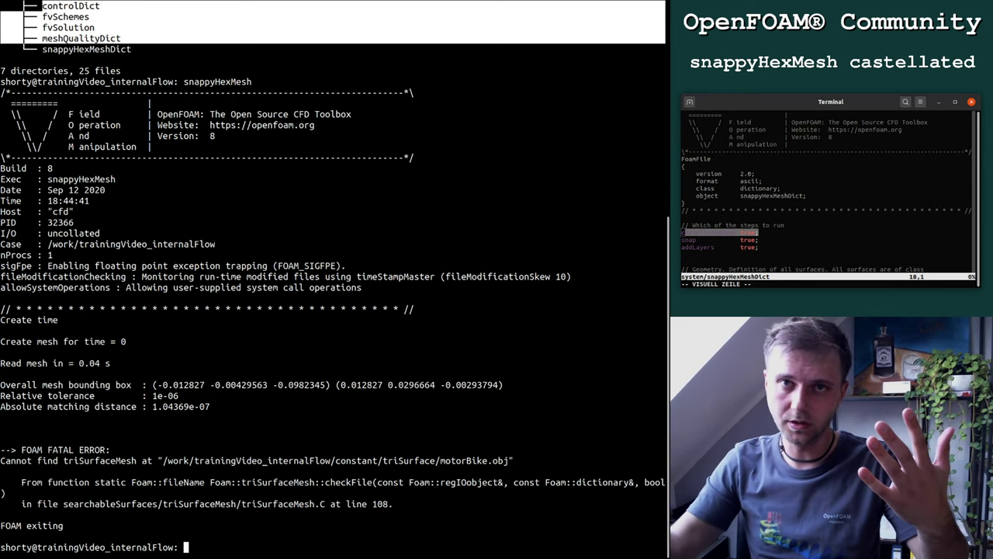
text(vim sy)
key(Tab)
Step: Open system/snappyHexMeshDict in Vim
text(c)
key(BackSpace)
text(s)
text(n)
key(Tab)
key(Return)
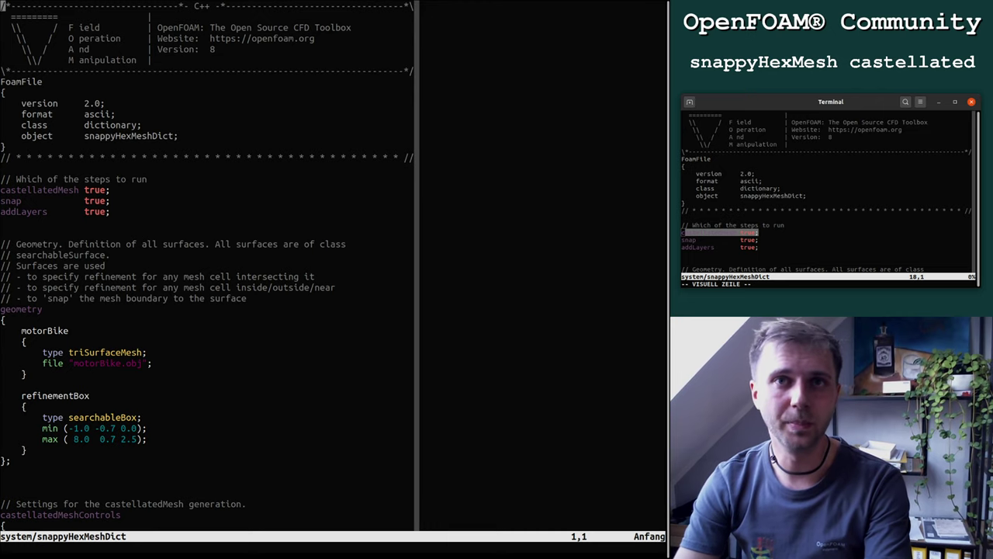
Step: Change the snap setting from true to false
key(j)
key(j)
key(j)
key(j)
key(j)
key(j)
key(j)
key(j)
key(j)
key(j)
key(j)
key(j)
key(j)
key(j)
key(j)
key(j)
key(j)
Step: Change the addLayers setting from true to false
key(j)
key(w)
key(c)
key(w)
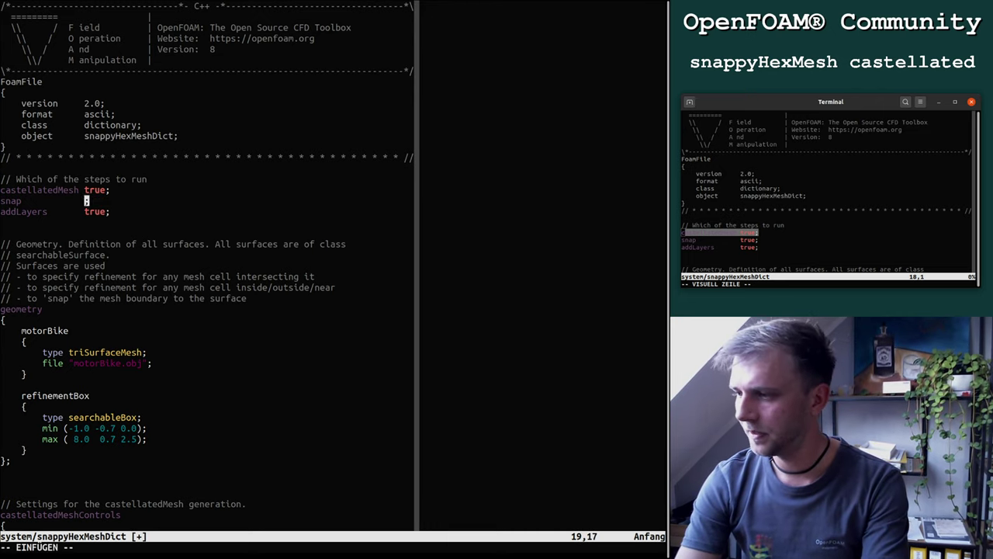
text(false)
key(Escape)
key(j)
key(b)
key(d)
key(w)
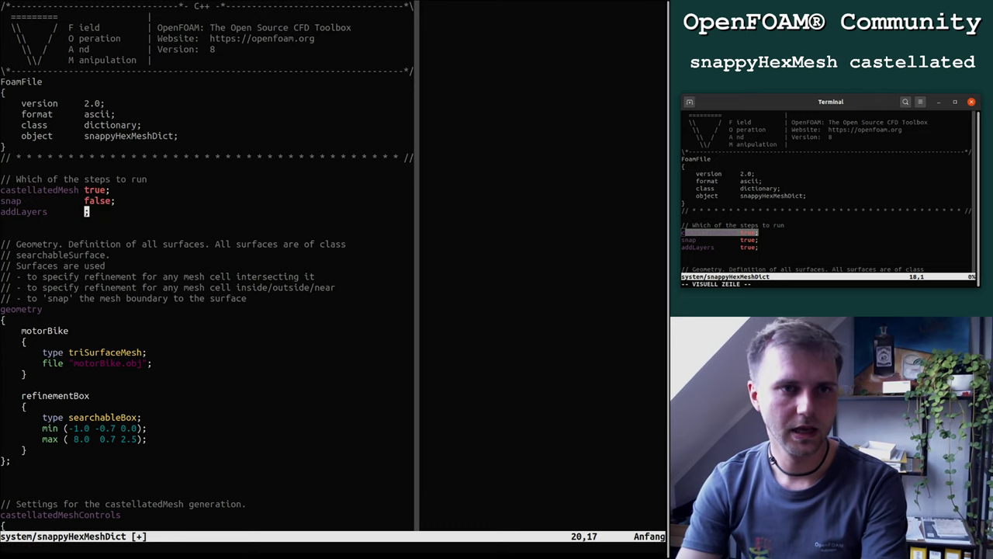
text(ifal)
text(se)
key(Escape)
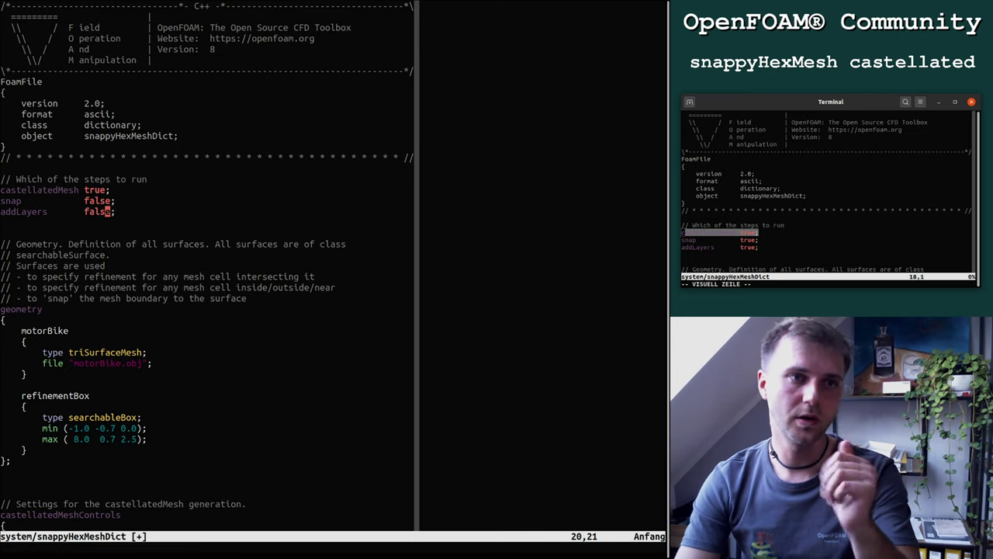
key(j)
key(j)
key(j)
key(j)
key(j)
key(j)
key(j)
key(j)
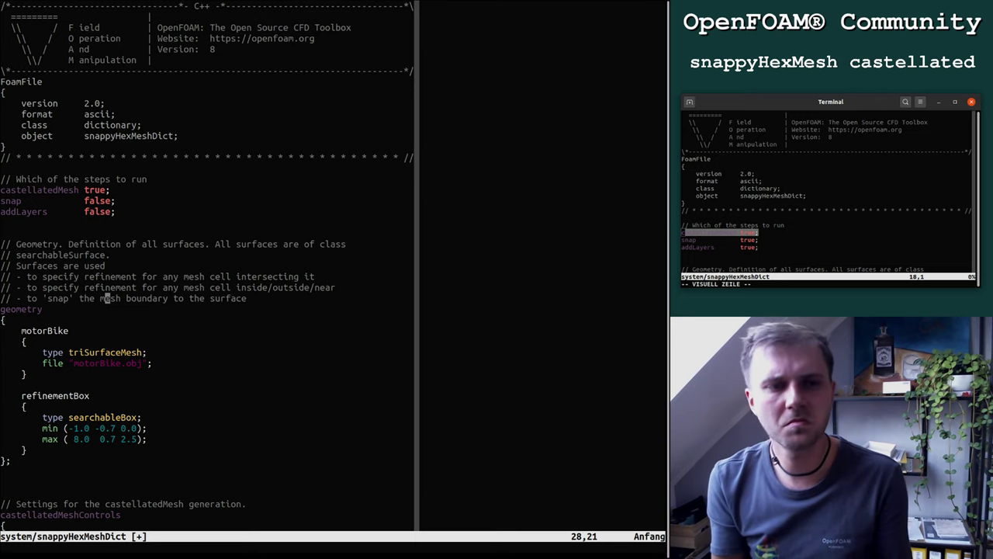
Step: Replace motorBike.obj with combined.stl on the geometry file line
key(j)
key(j)
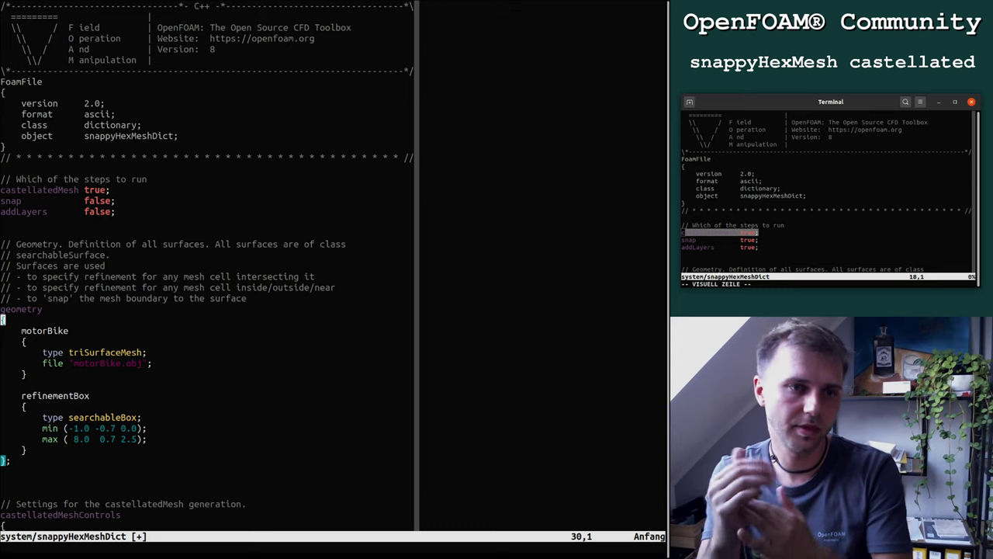
key(e)
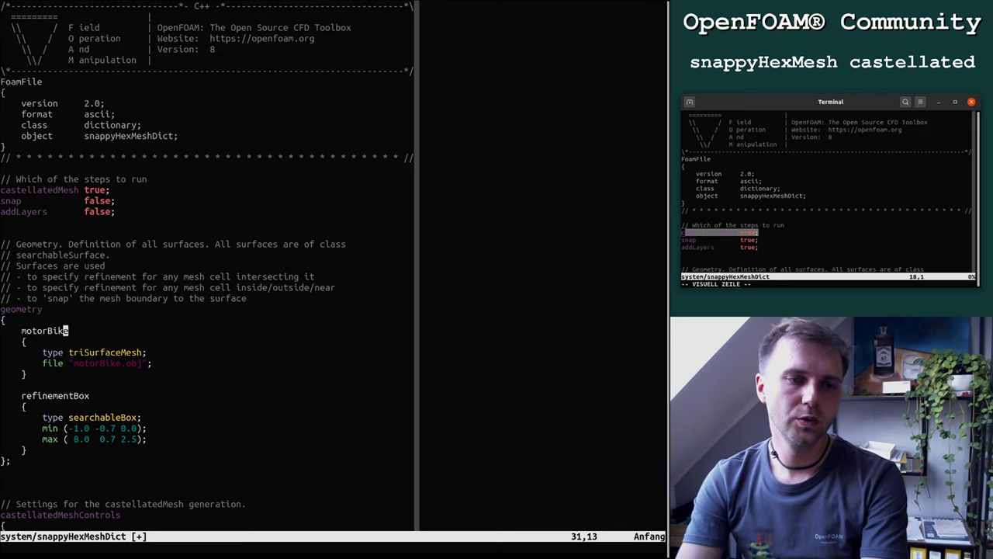
click(108, 352)
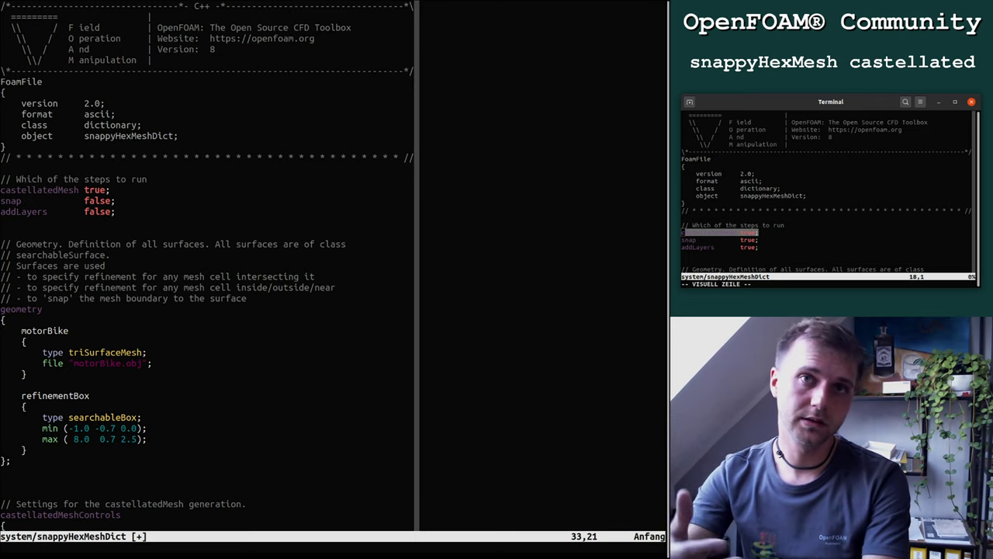
key(j)
key(k)
key(b)
key(b)
key(j)
key(w)
key(w)
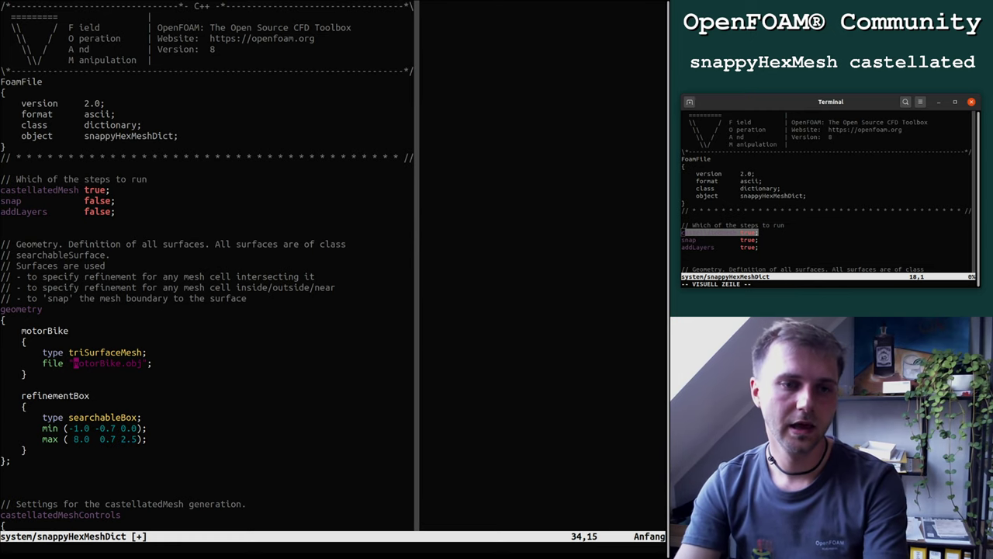
text(dwi)
text(combined.st)
text(l)
key(Delete)
key(Delete)
key(Delete)
key(Delete)
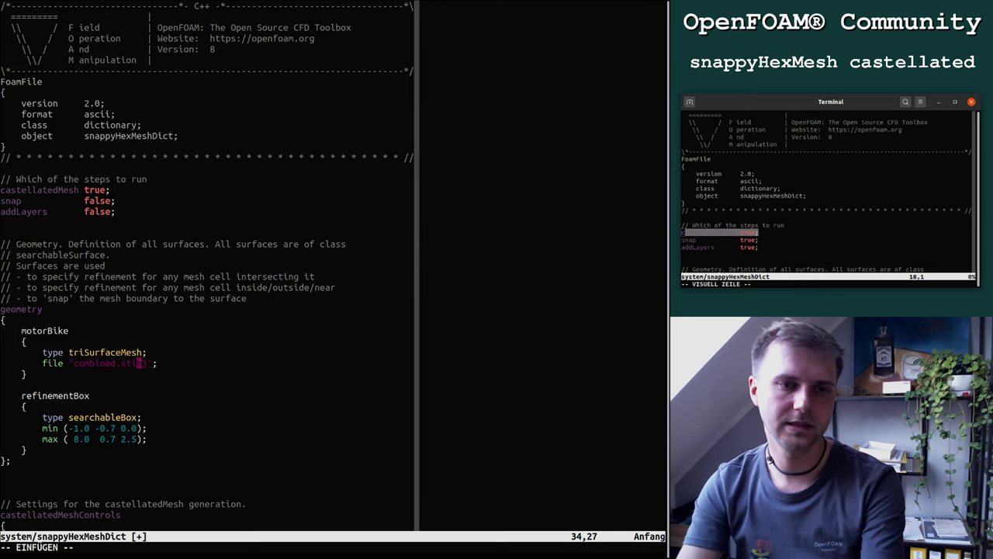
key(Escape)
Step: Rename the geometry entry from motorBike to smokingPipe
key(minus)
key(minus)
key(minus)
key(c)
key(w)
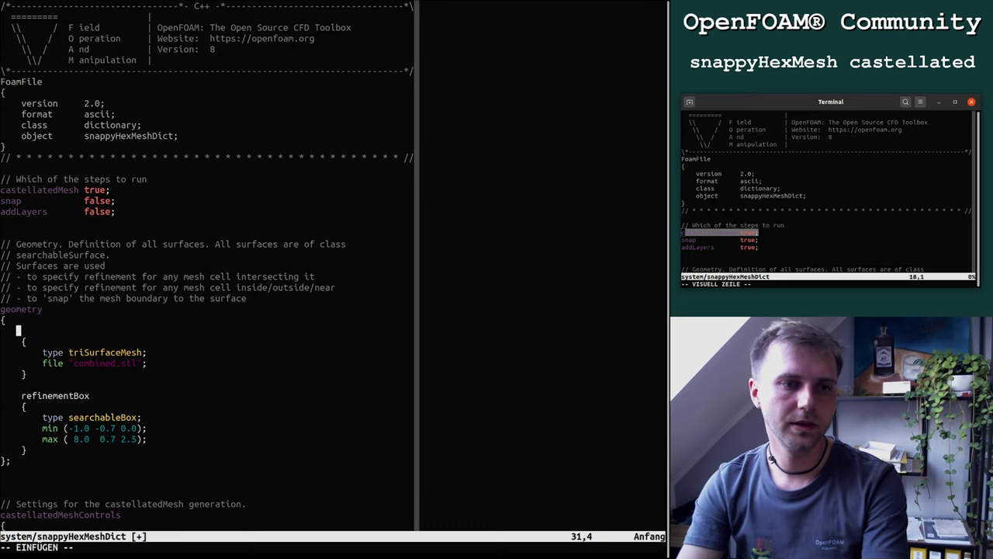
text(smoke)
text(ngPipe)
key(Escape)
key(j)
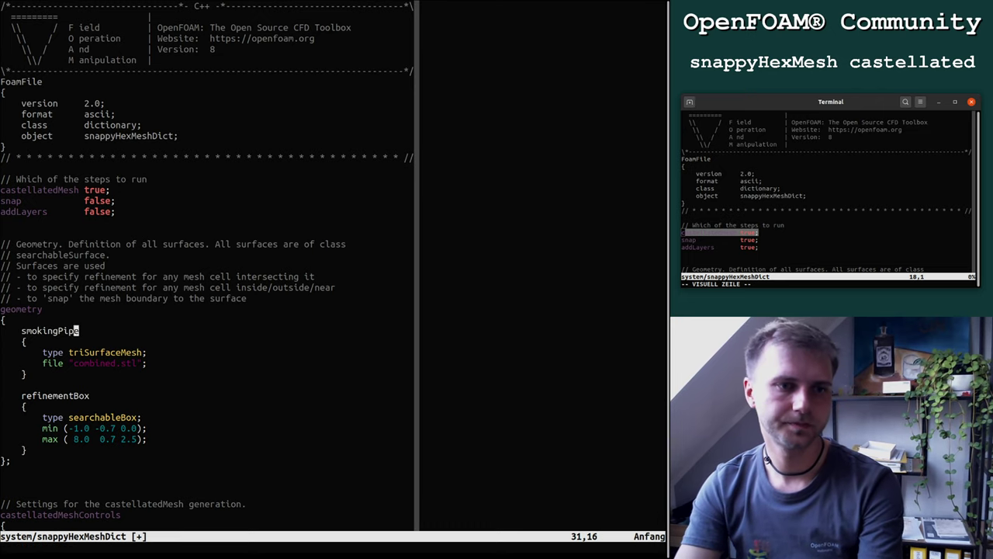
key(percent)
click(76, 395)
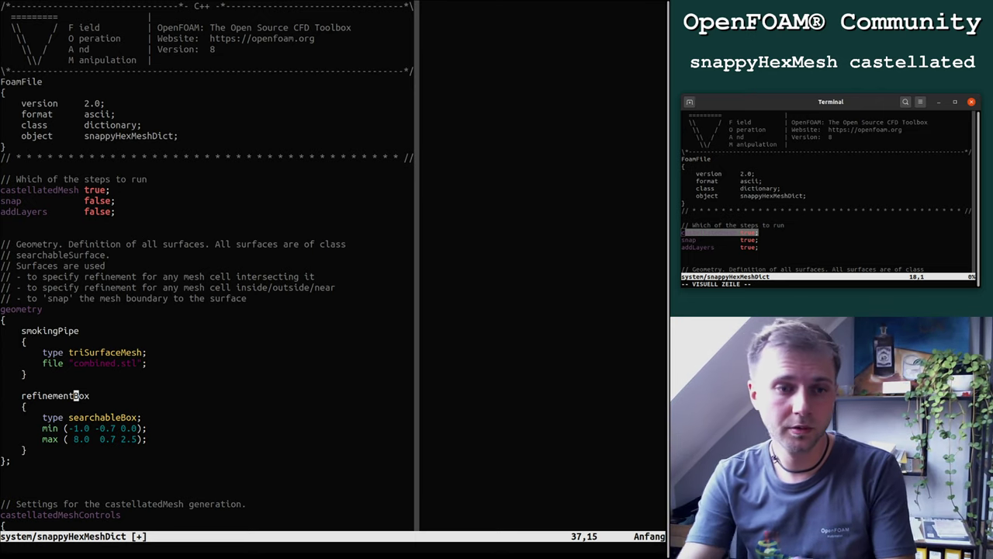
Step: Inspect the refinementBox entry, a searchableBox with min and max corners
click(70, 417)
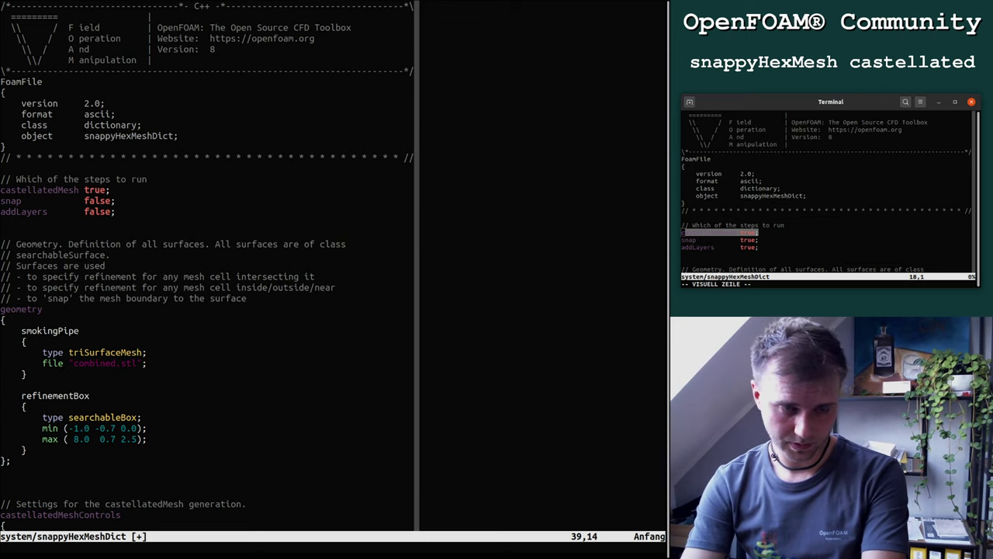
click(71, 396)
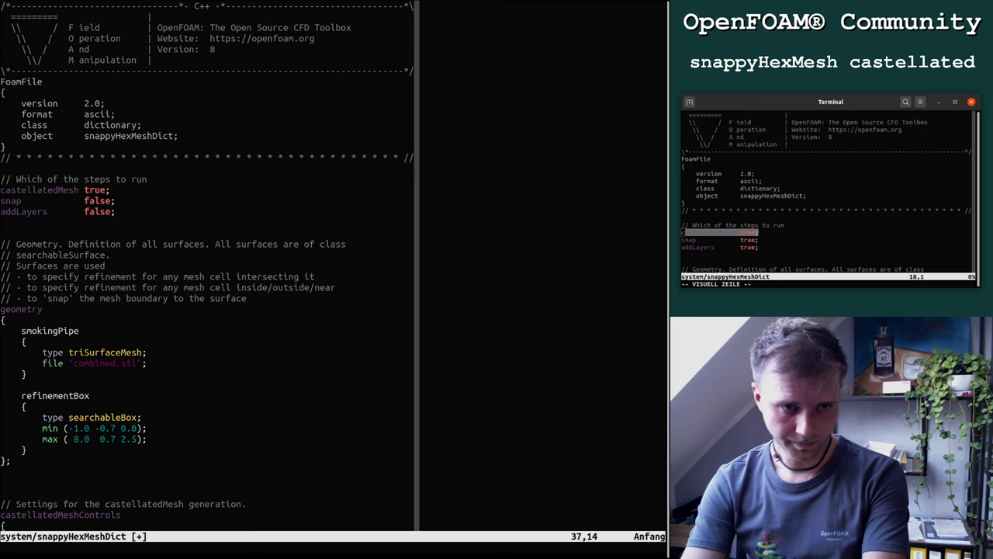
click(24, 395)
click(24, 407)
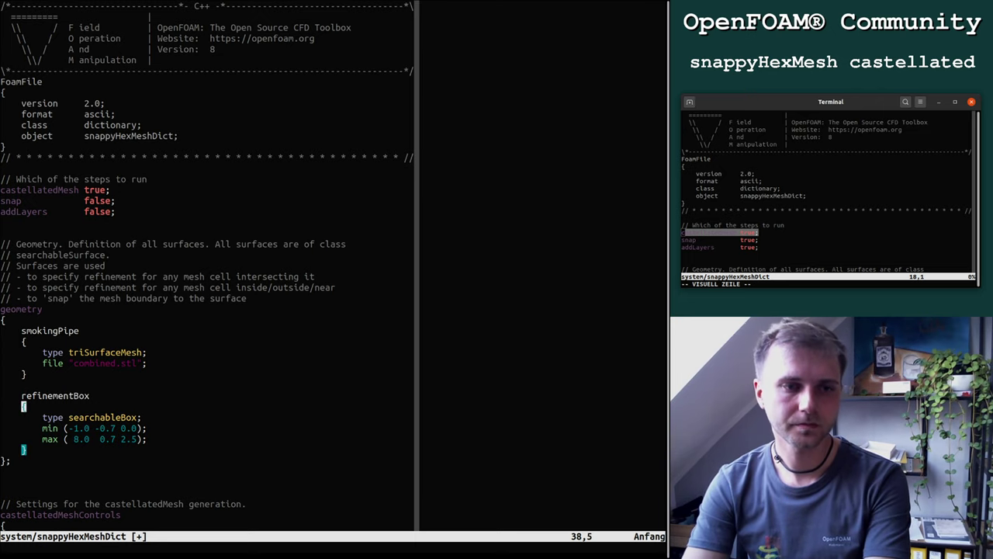
click(24, 395)
click(44, 417)
click(70, 417)
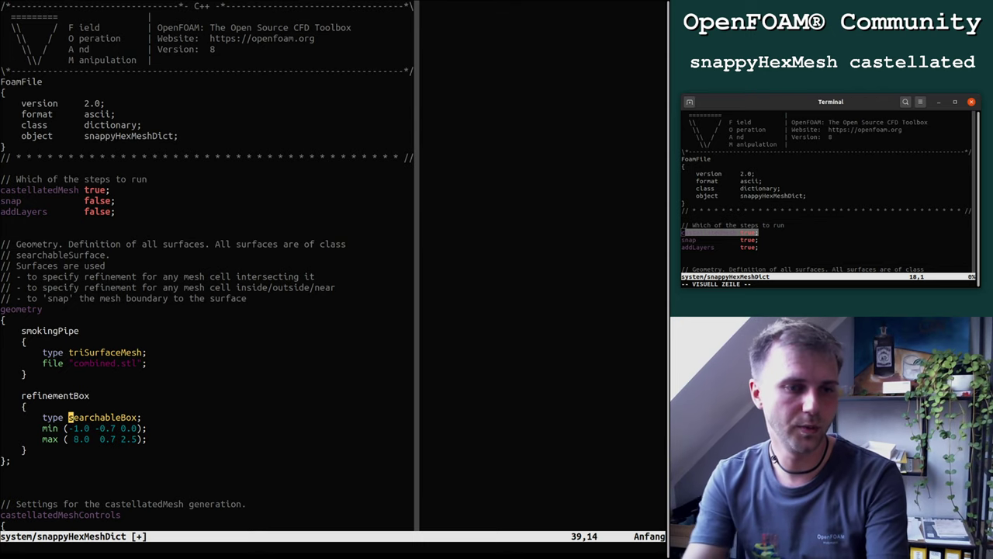
key(j)
key(j)
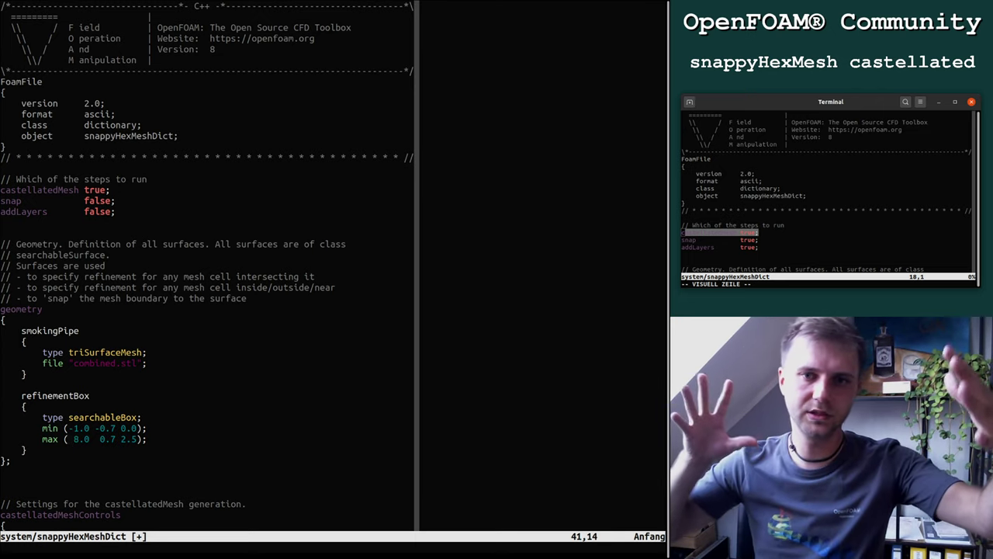
Step: Line-select the whole refinementBox block and delete it
key(j)
key(shift+v)
key(k)
key(k)
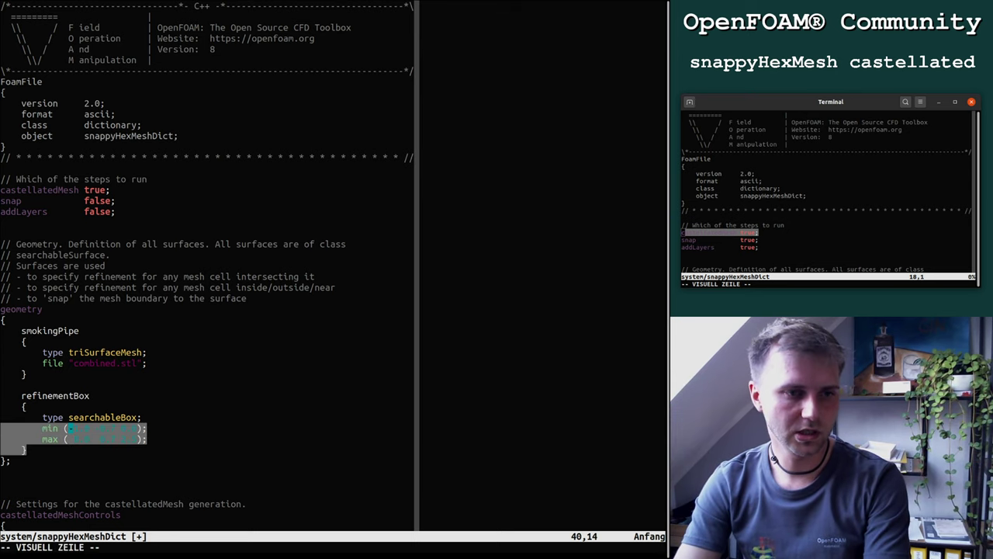
key(k)
key(k)
key(k)
key(k)
key(d)
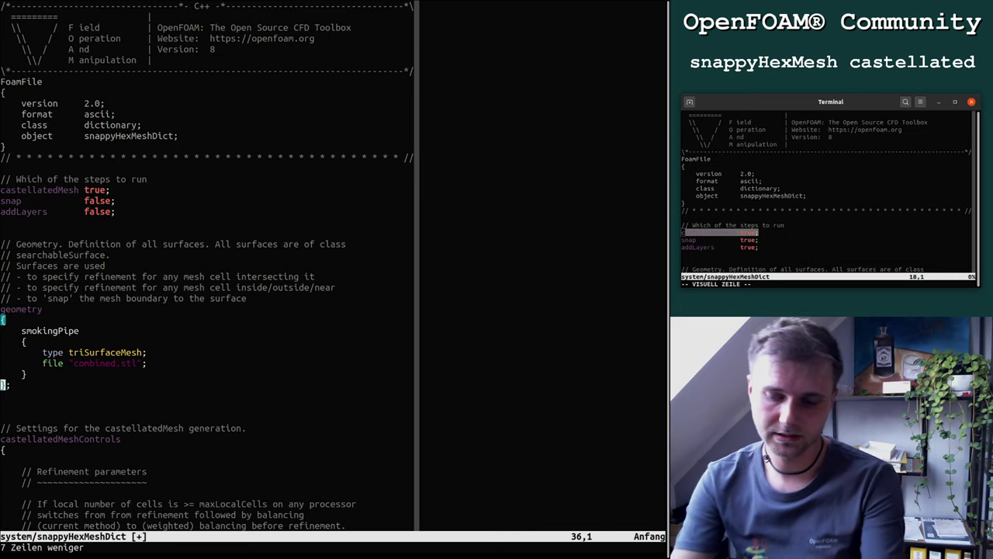
key(j)
key(j)
key(j)
key(j)
key(j)
key(j)
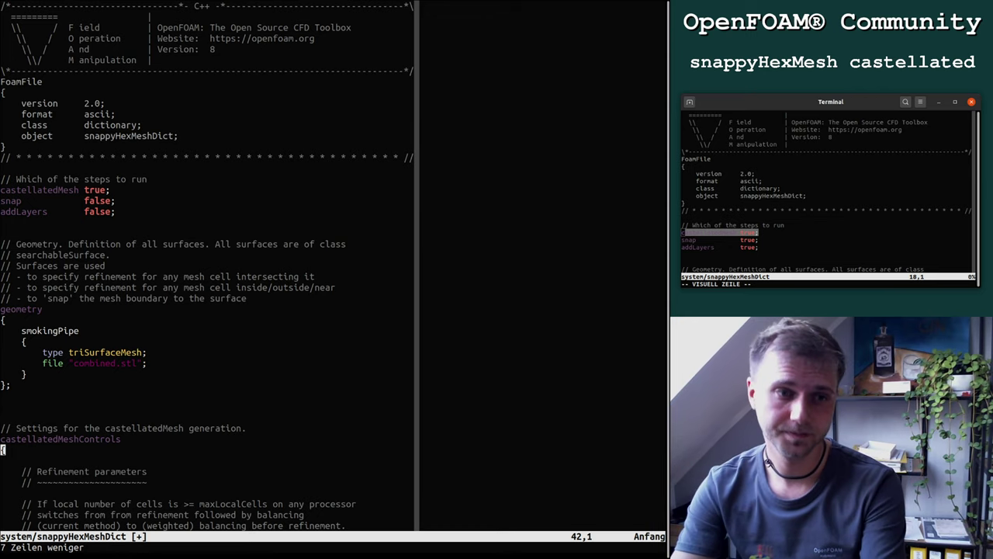
click(2, 460)
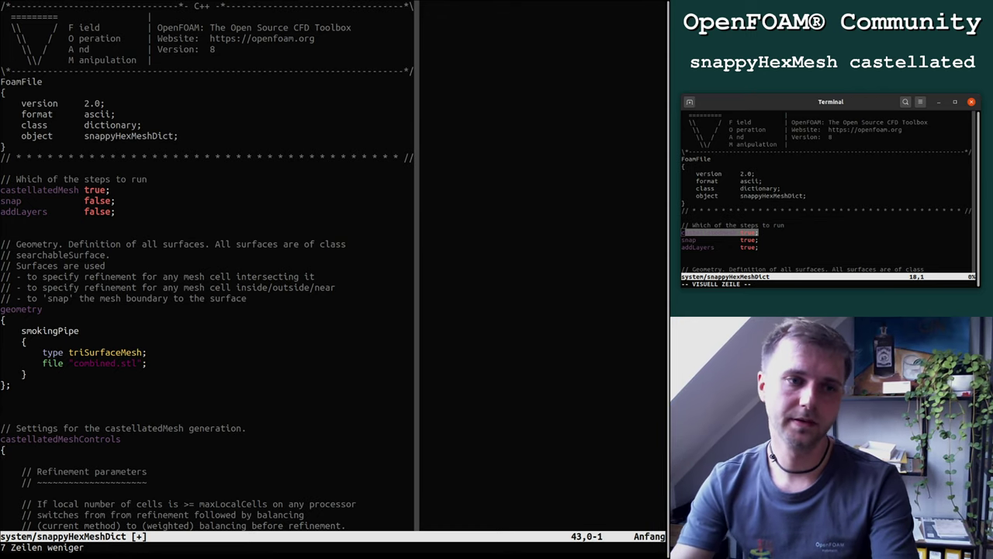
key(Up)
key(Up)
key(Up)
key(Up)
key(Up)
key(Up)
key(Up)
key(Up)
key(Up)
key(Up)
key(Up)
key(Up)
key(Up)
key(Up)
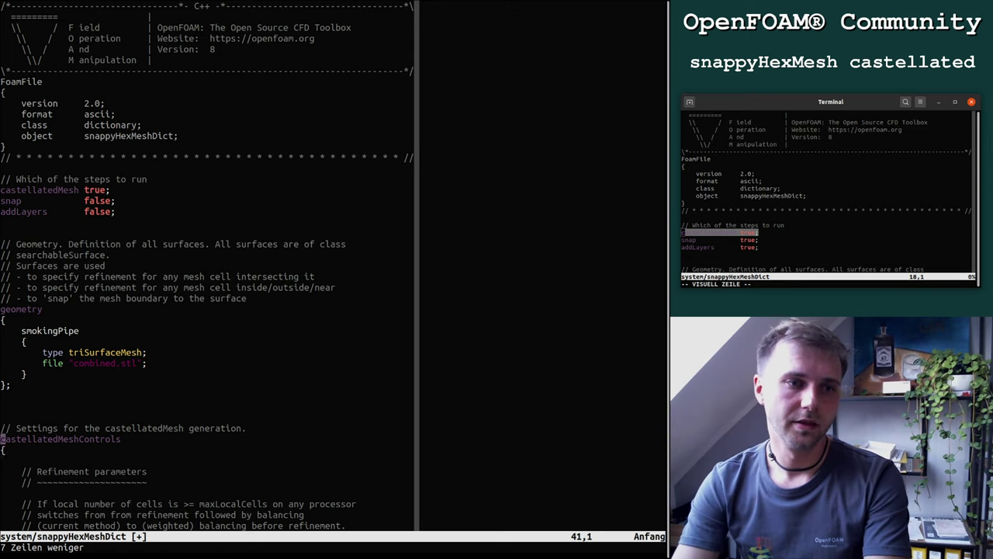
key(Down)
key(Down)
key(Down)
key(Down)
key(Down)
key(Down)
key(Down)
key(Down)
key(Down)
key(Down)
key(Down)
key(Down)
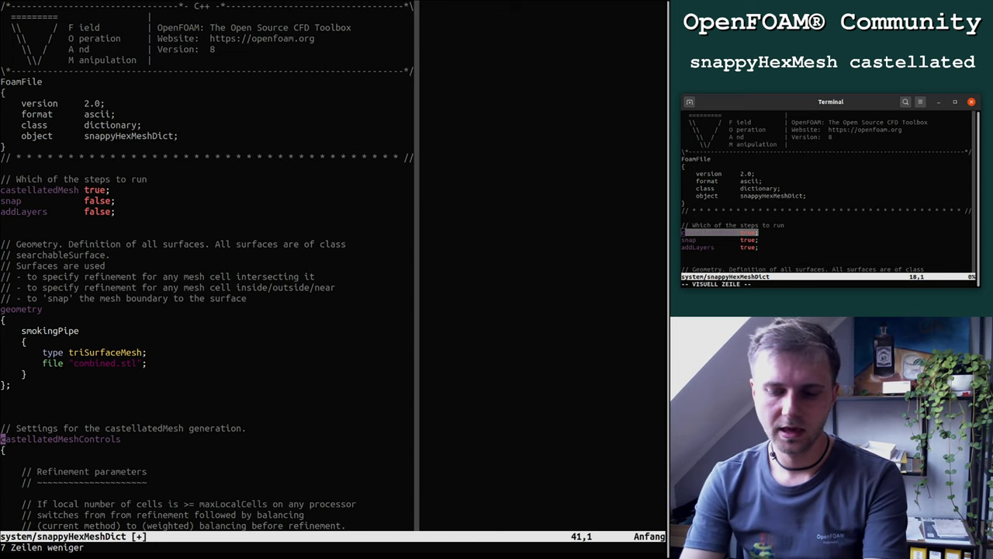
key(j)
key(%)
key(j)
key(j)
key(j)
key(j)
key(j)
key(j)
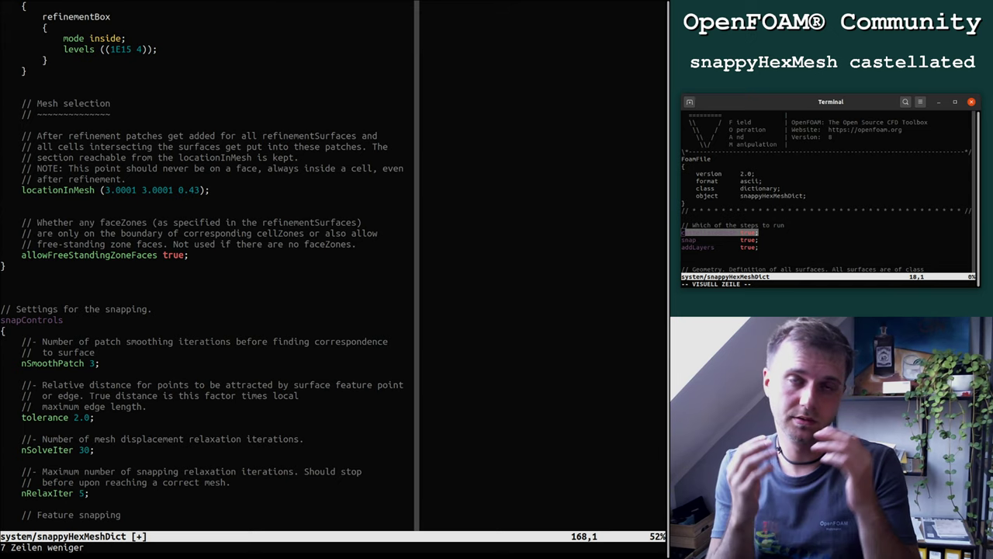
key(percent)
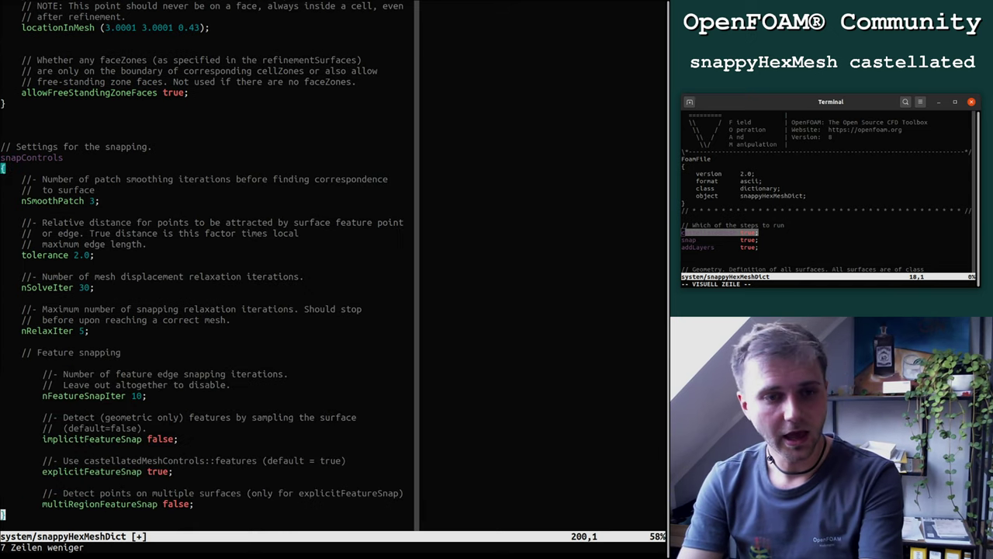
key(j)
key(j)
key(j)
key(j)
key(j)
key(j)
key(j)
key(k)
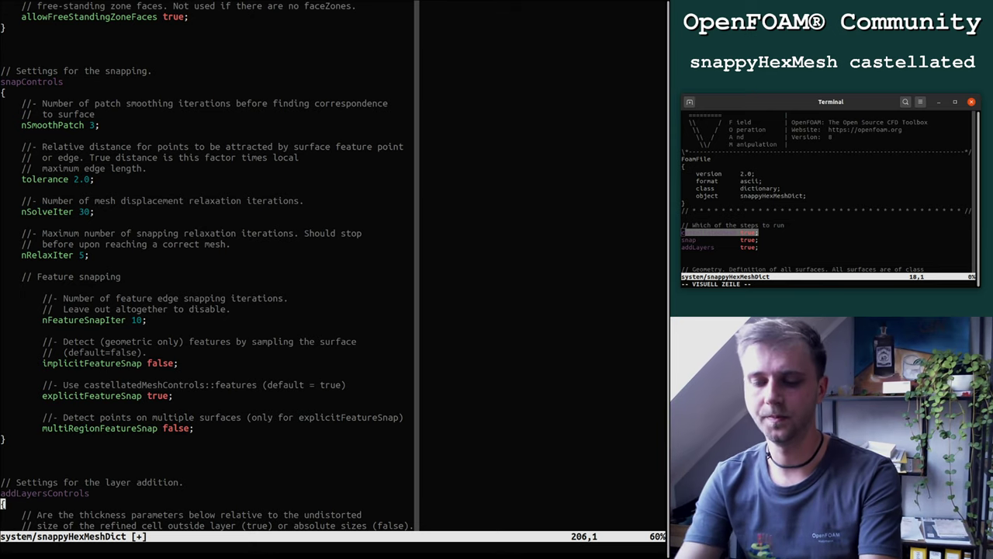
scroll(210, 264, down, 20)
click(3, 288)
key(Up)
key(Down)
key(Down)
key(Down)
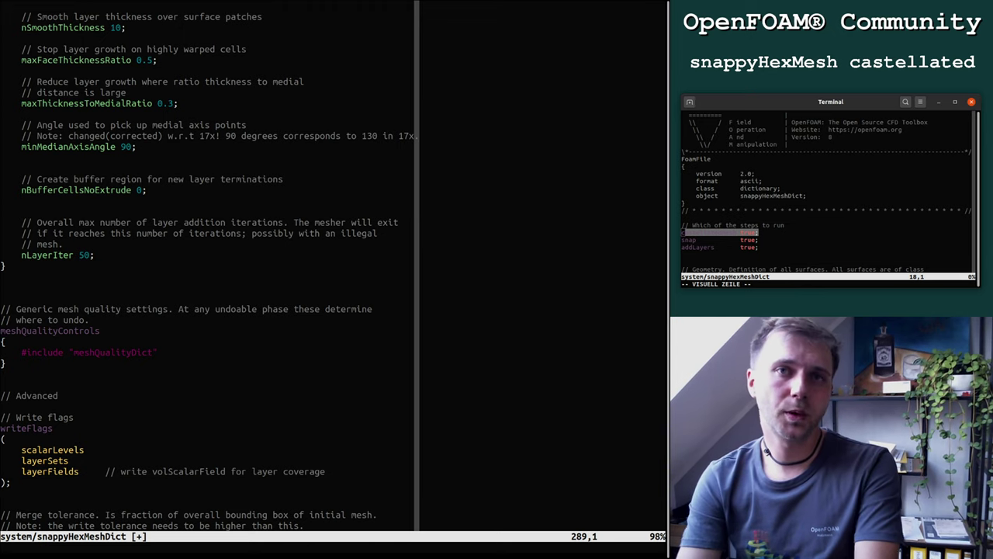
key(j)
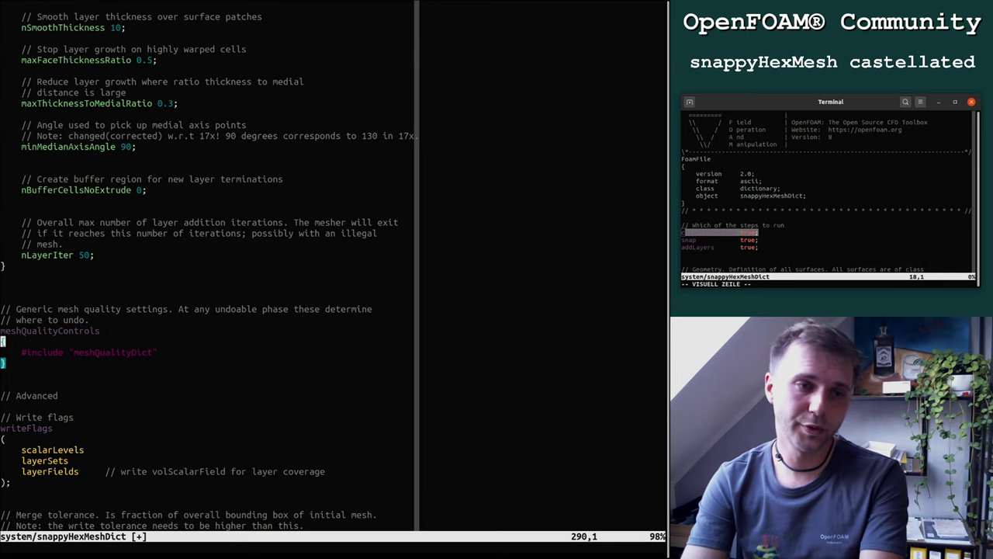
key(j)
key(j)
key(j)
key(j)
key(j)
key(j)
key(j)
key(j)
key(j)
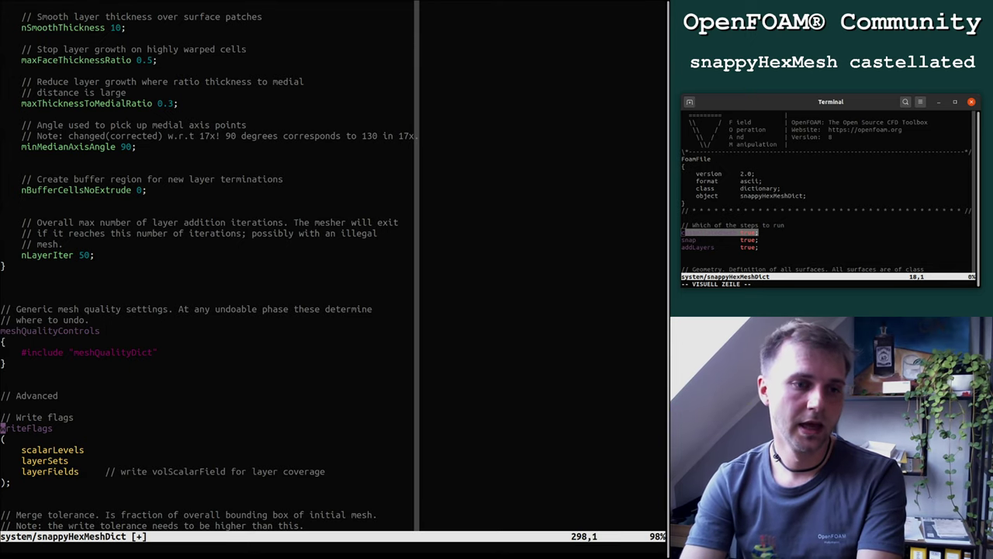
key(j)
key(j)
key(j)
key(j)
key(j)
key(j)
key(j)
key(j)
key(j)
key(j)
key(j)
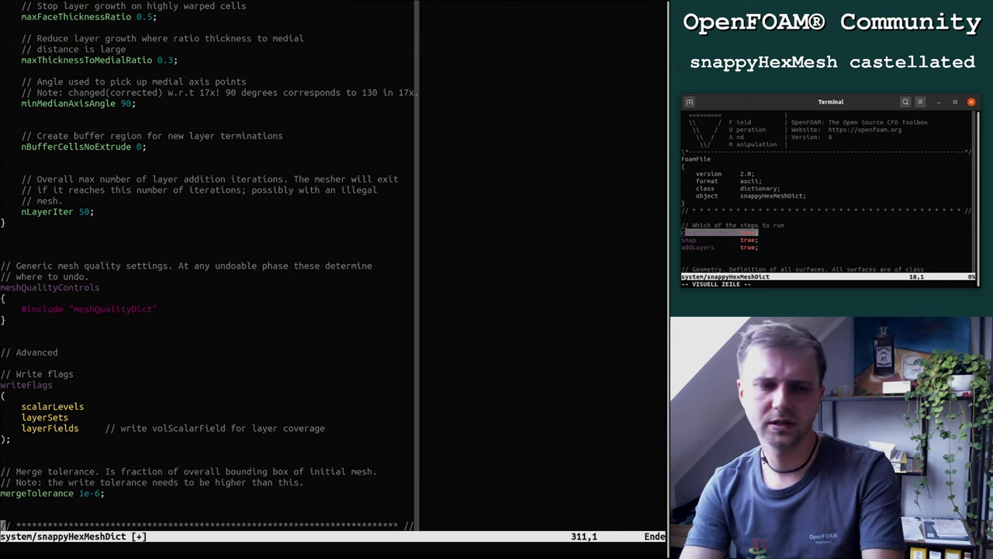
key(k)
key(k)
key(k)
key(k)
key(k)
key(k)
key(k)
key(k)
key(k)
key(k)
key(k)
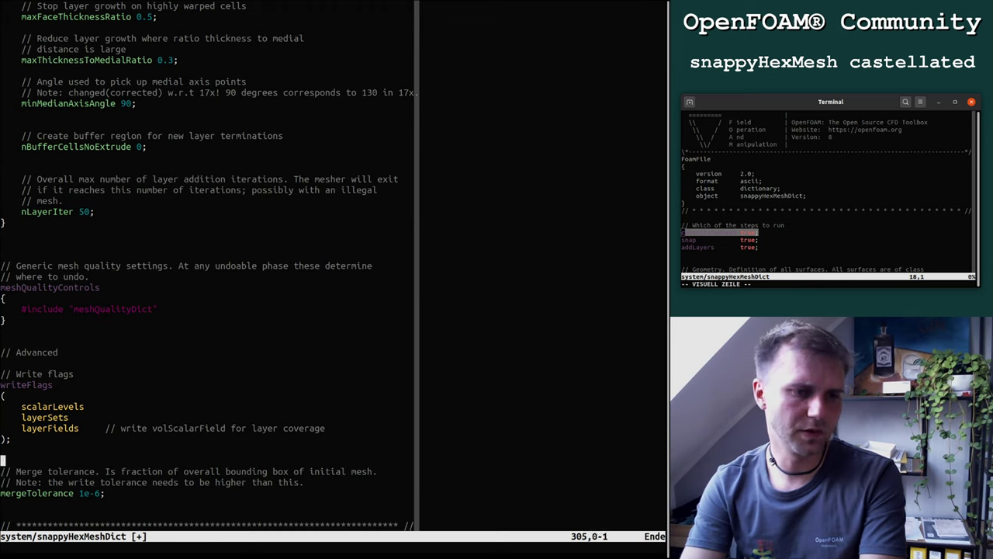
key(g)
key(g)
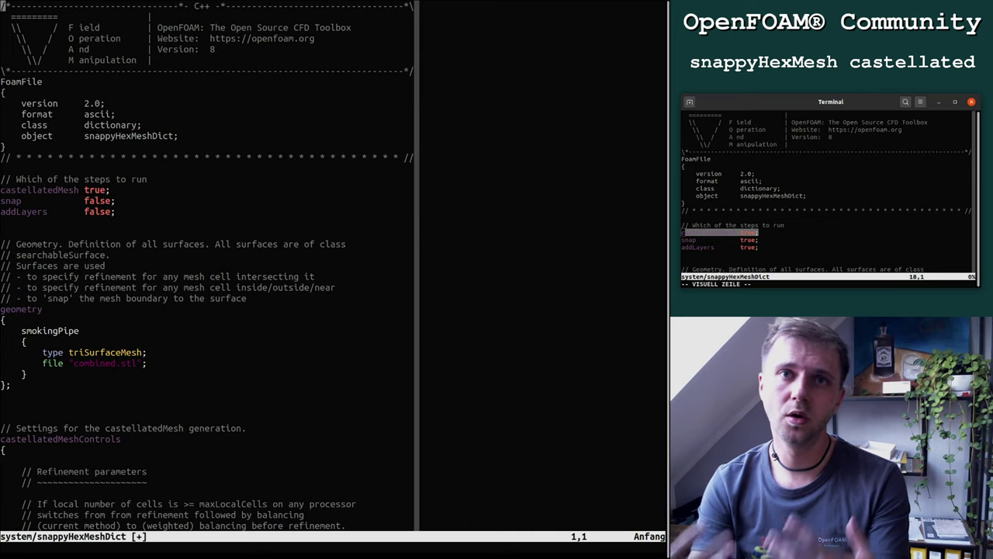
Step: Save snappyHexMeshDict with :w
key(j)
key(j)
key(j)
key(j)
key(j)
key(j)
key(j)
key(j)
key(j)
text(:w)
key(Return)
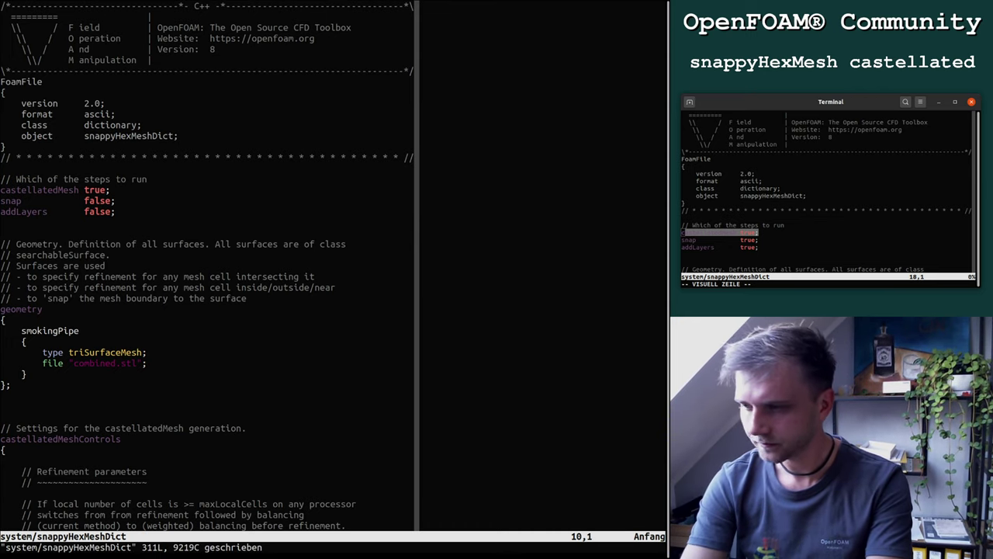
Step: Move through castellatedMeshControls past maxGlobalCells, minRefinementCells and nCellsBetweenLevels
key(j)
key(j)
key(j)
key(j)
key(j)
key(j)
key(j)
key(j)
key(j)
key(j)
key(j)
key(j)
key(j)
key(j)
key(j)
key(j)
key(j)
key(j)
key(j)
key(j)
key(j)
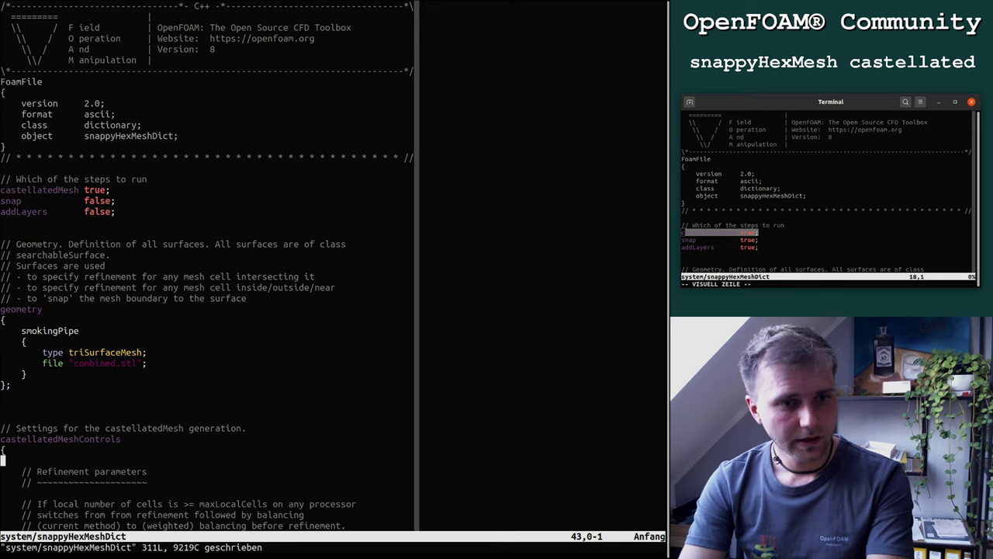
key(k)
key(j)
key(j)
key(j)
key(j)
key(j)
key(j)
key(j)
key(j)
key(j)
key(j)
key(j)
key(j)
key(j)
key(j)
key(j)
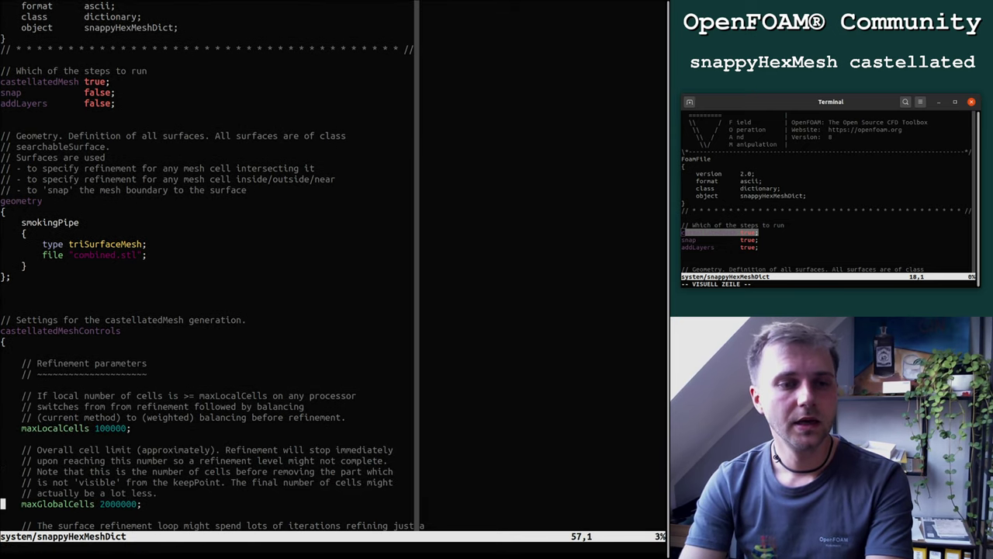
key(k)
key(k)
key(k)
key(k)
key(k)
key(k)
key(k)
key(k)
key(k)
key(k)
key(k)
key(k)
key(k)
key(k)
key(k)
key(k)
key(j)
key(j)
key(j)
key(j)
key(j)
key(j)
key(j)
key(j)
key(j)
key(j)
key(j)
key(j)
key(j)
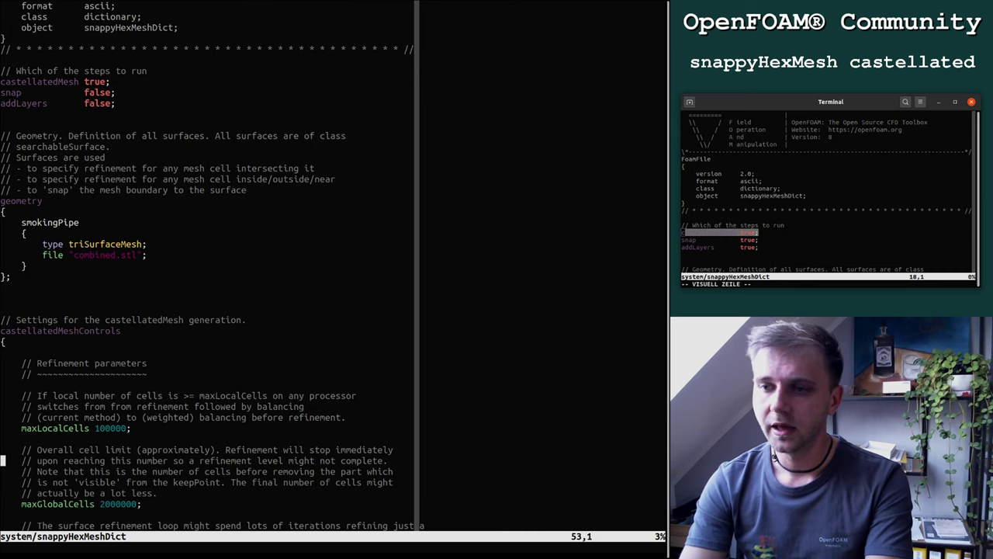
key(j)
key(j)
key(j)
key(j)
key(j)
key(j)
key(j)
key(j)
key(j)
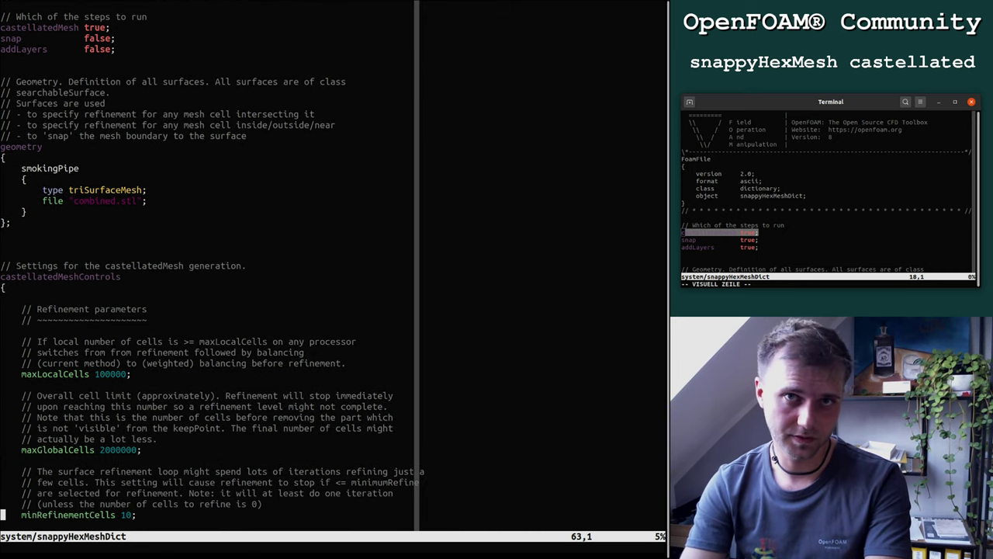
key(j)
key(j)
key(j)
key(j)
key(j)
key(j)
key(j)
key(j)
key(j)
key(j)
key(j)
key(j)
key(j)
key(j)
key(j)
key(j)
key(j)
key(j)
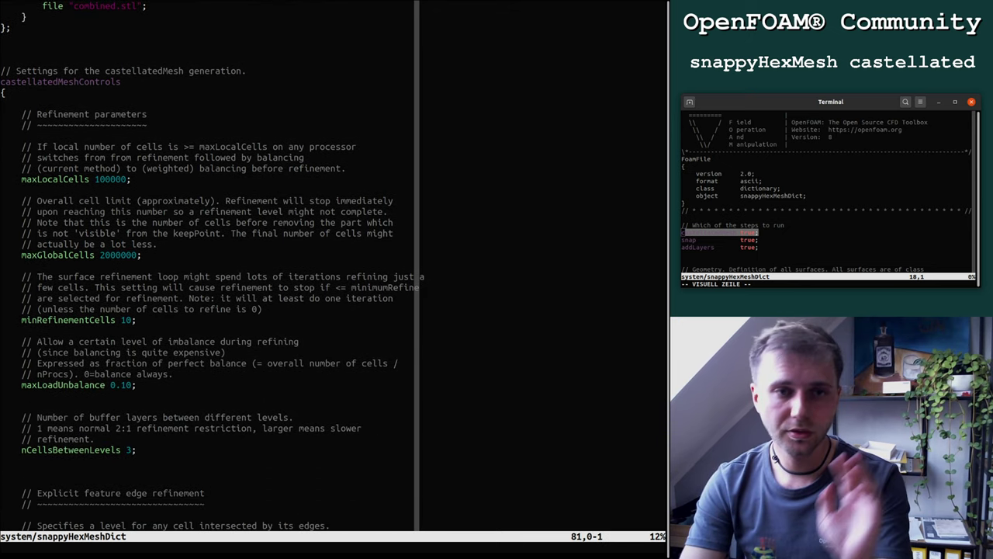
key(k)
key(k)
key(k)
key(k)
key(k)
key(k)
key(k)
key(k)
key(k)
key(k)
key(k)
key(k)
key(k)
key(k)
key(k)
key(k)
key(k)
key(k)
key(k)
key(k)
key(k)
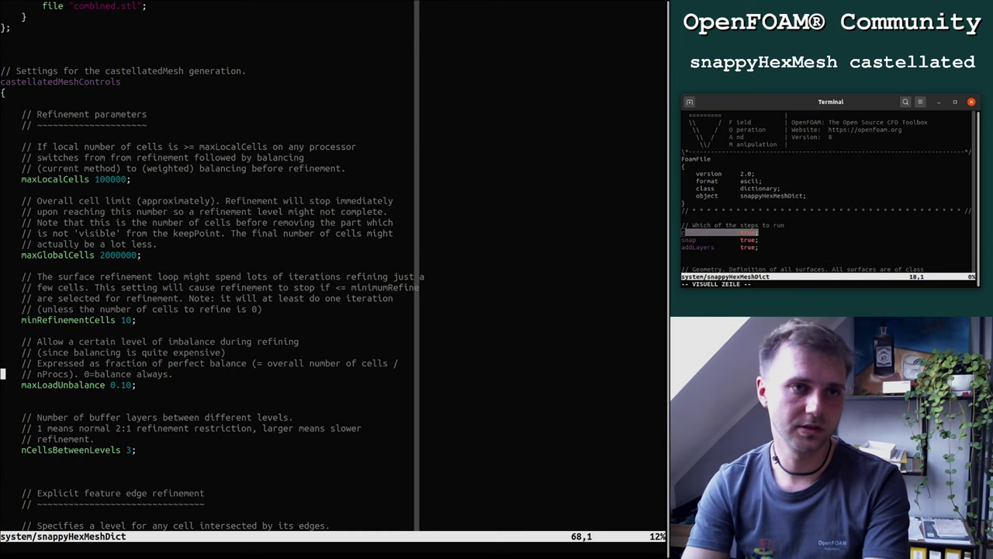
key(j)
key(w)
key(w)
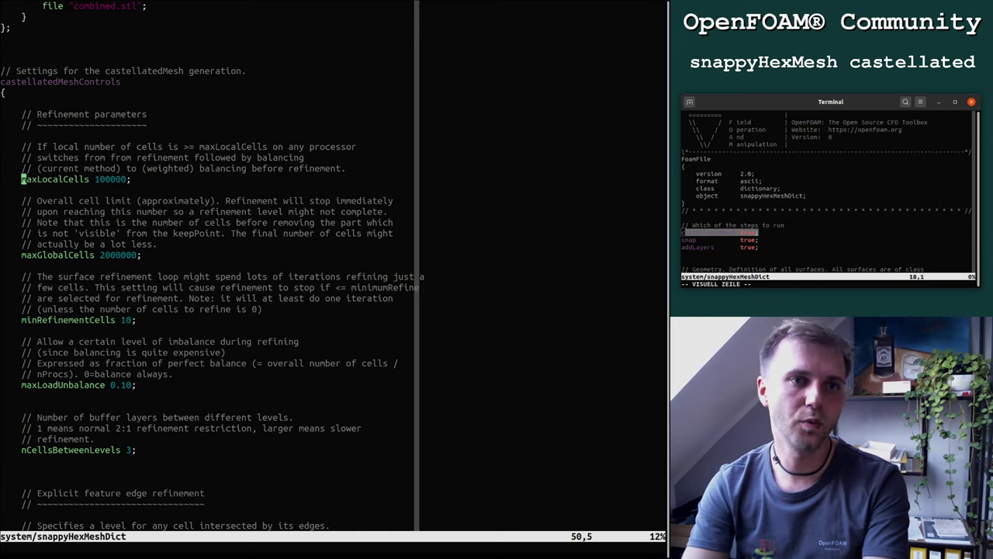
key(b)
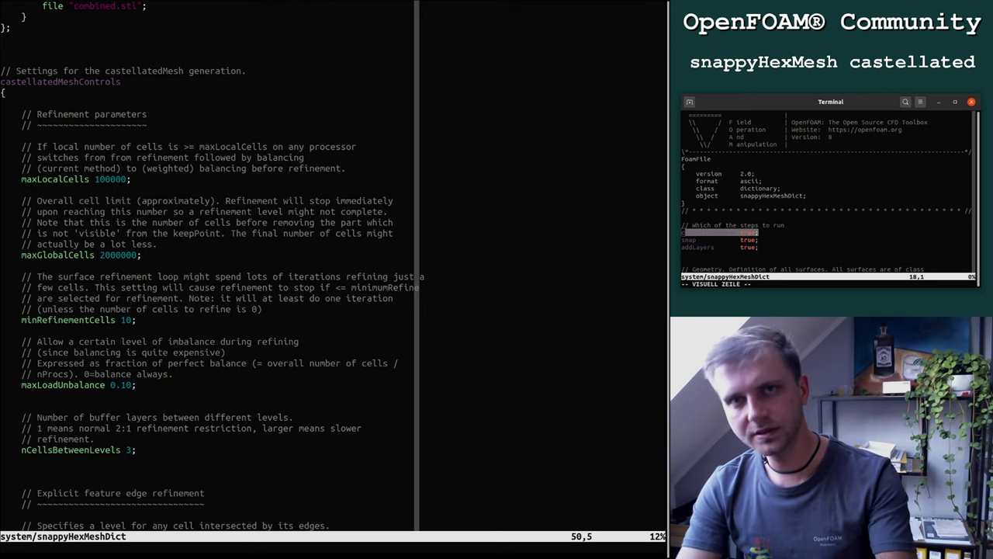
key(Up)
key(Up)
key(Up)
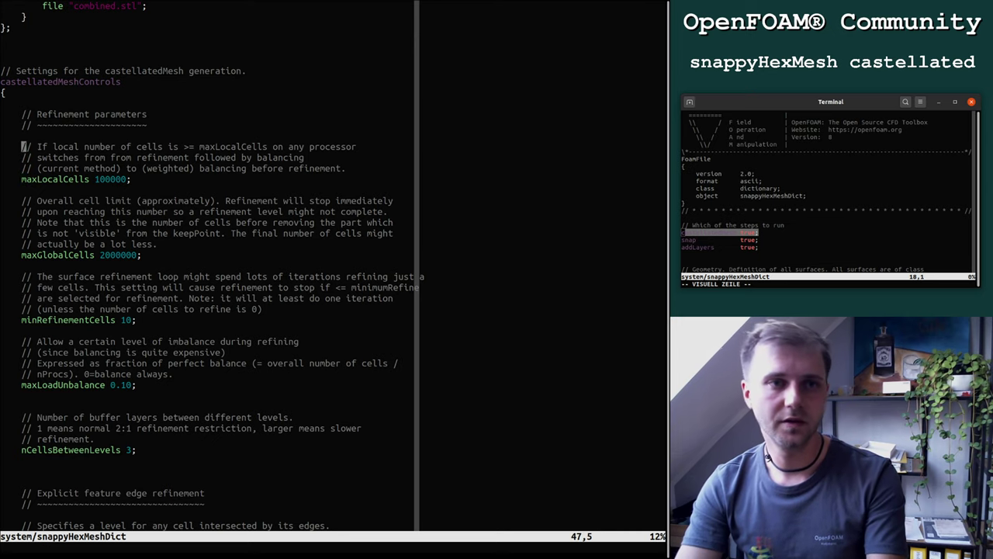
key(Down)
key(Down)
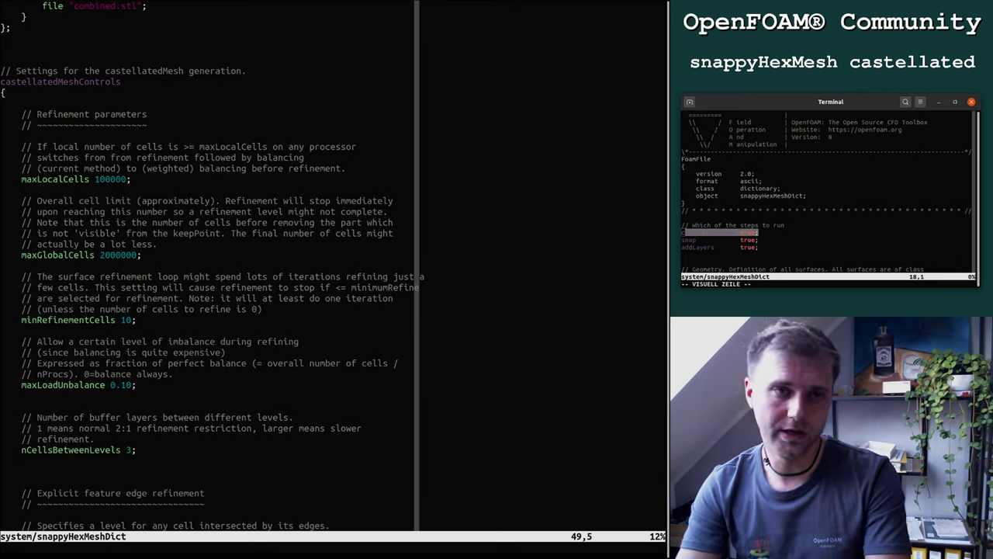
key(Down)
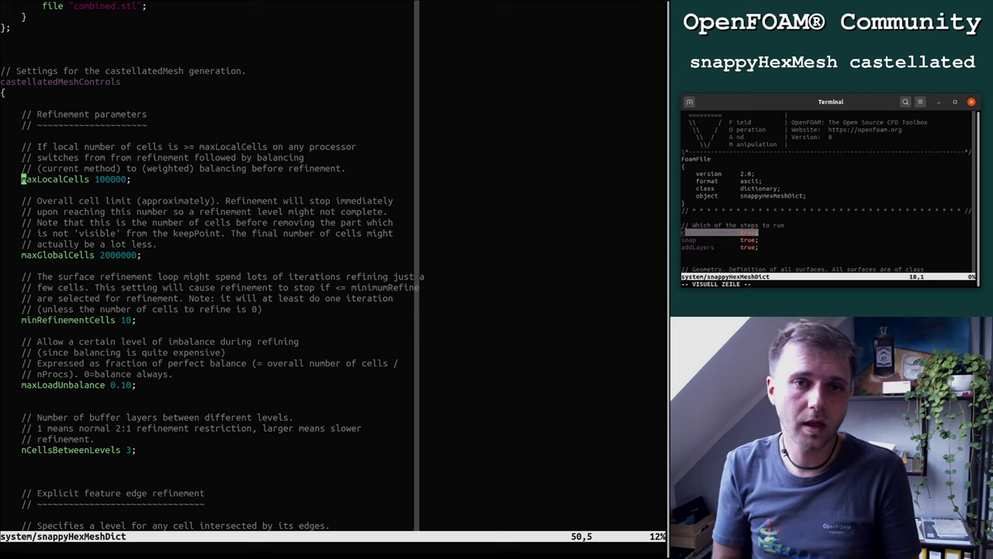
key(l)
key(l)
key(l)
key(l)
key(l)
key(l)
key(l)
key(l)
key(l)
key(l)
key(l)
key(l)
key(l)
key(l)
key(l)
key(l)
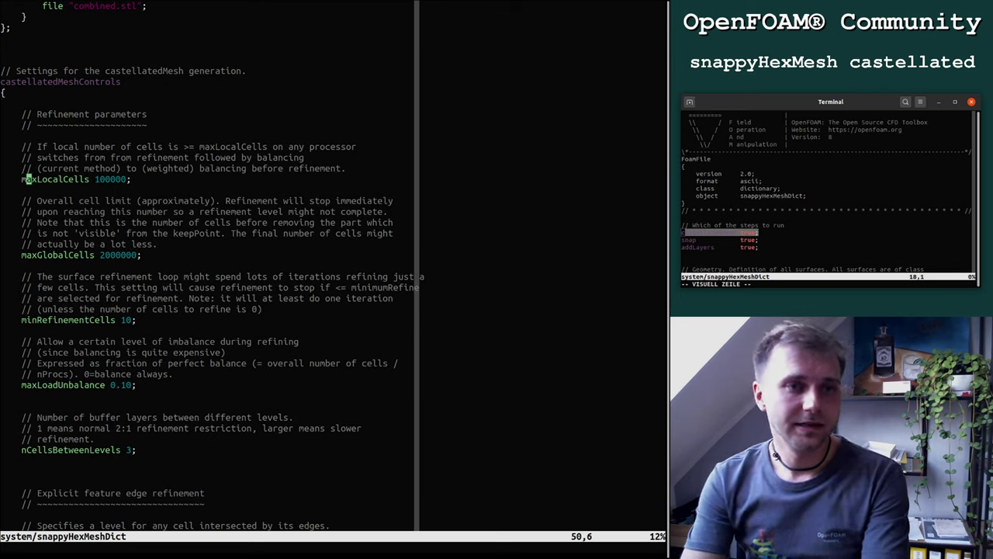
key(h)
key(h)
key(l)
key(l)
key(l)
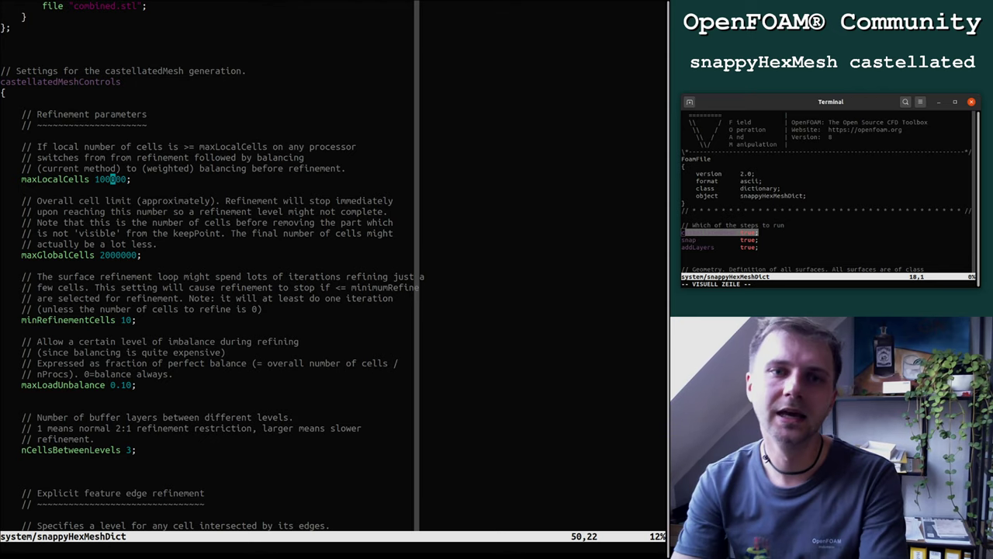
key(k)
key(w)
key(w)
key(w)
key(w)
key(w)
key(j)
key(j)
key(j)
key(j)
key(j)
key(j)
key(j)
key(j)
key(j)
key(j)
key(j)
key(j)
key(j)
key(j)
key(j)
key(j)
key(j)
key(j)
key(j)
key(j)
key(k)
key(shift+v)
key(k)
key(k)
key(k)
key(k)
key(k)
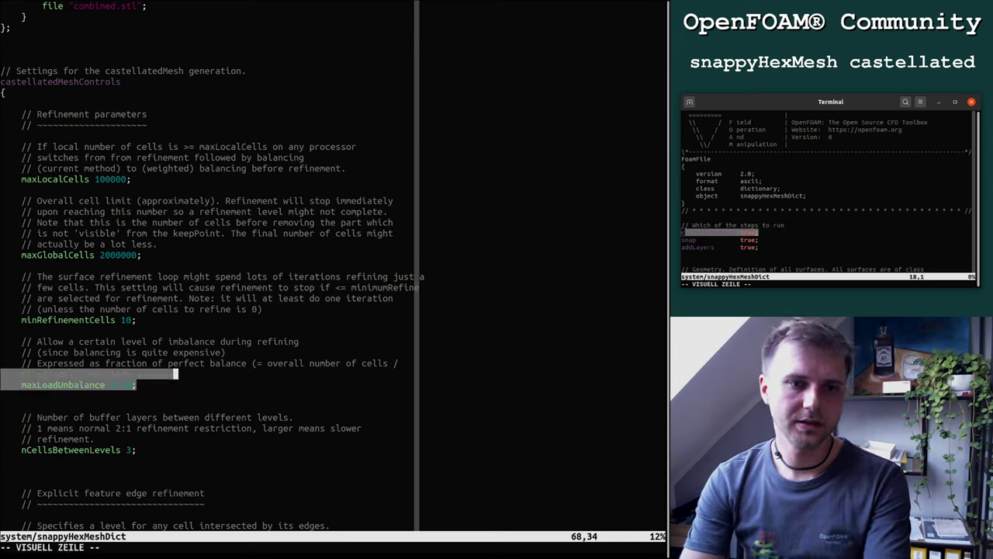
key(y)
key(j)
key(j)
key(j)
key(j)
key(j)
key(w)
key(w)
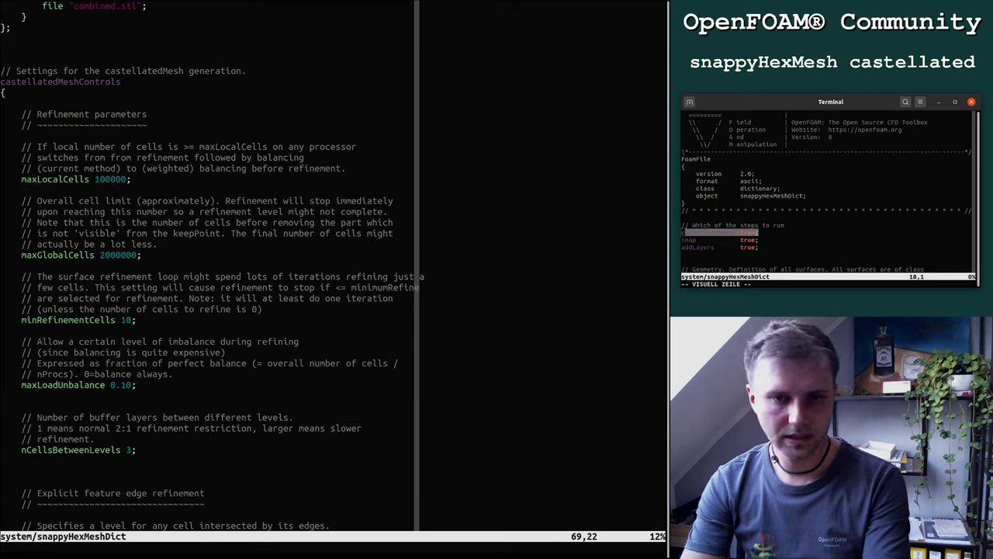
key(k)
key(k)
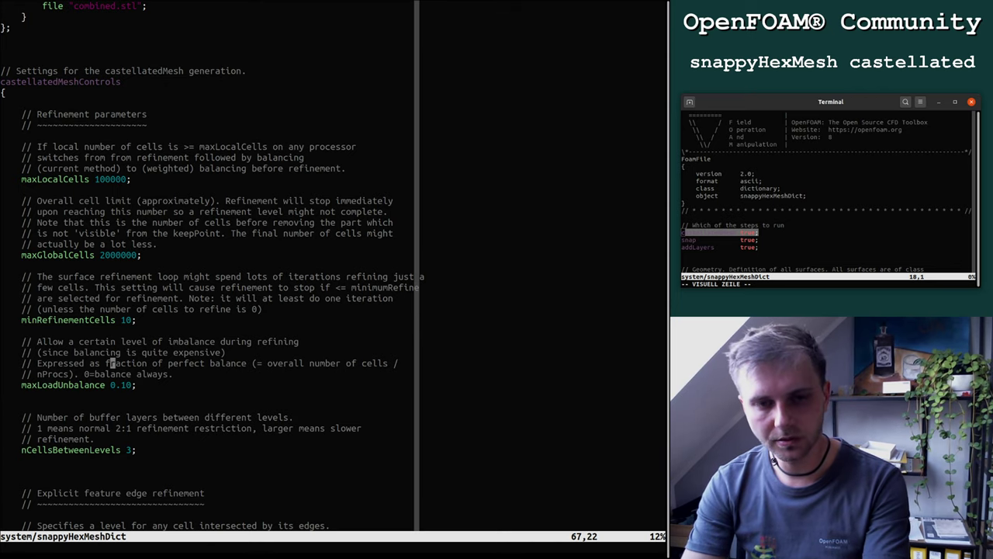
key(w)
key(w)
key(w)
key(w)
key(w)
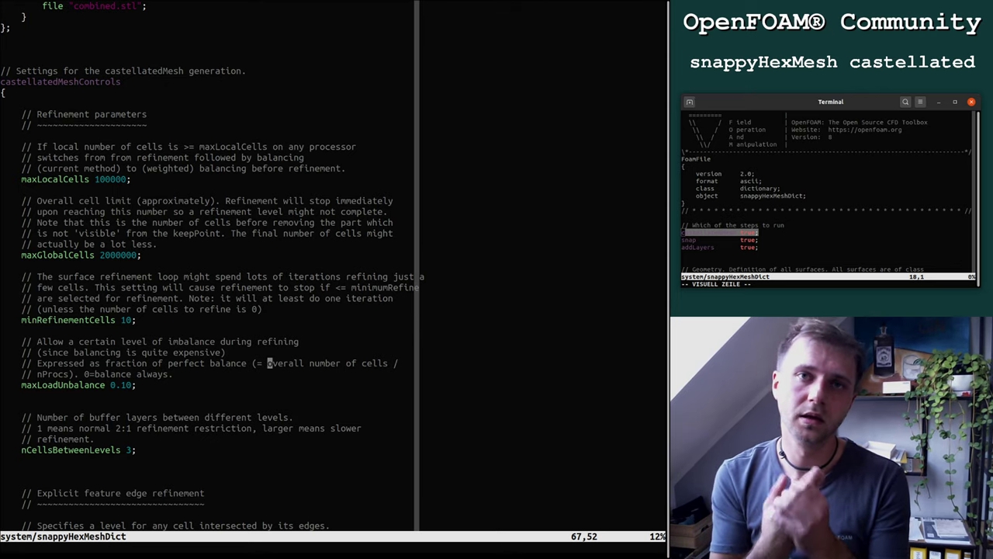
key(k)
key(k)
key(k)
key(k)
key(k)
key(k)
key(k)
key(k)
key(k)
key(k)
key(k)
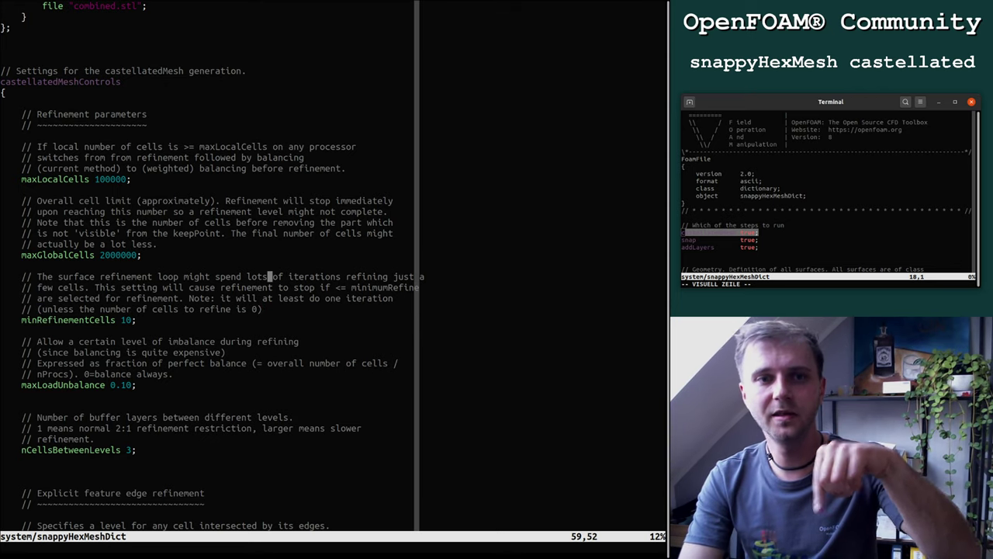
key(j)
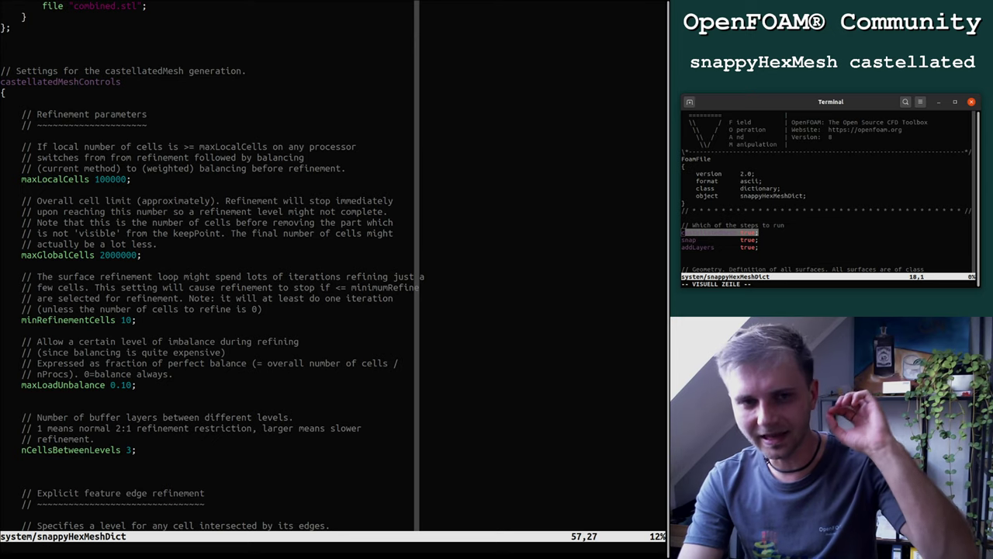
key(h)
key(h)
key(h)
key(h)
key(h)
key(h)
key(h)
key(h)
key(h)
key(h)
key(h)
key(h)
key(h)
key(w)
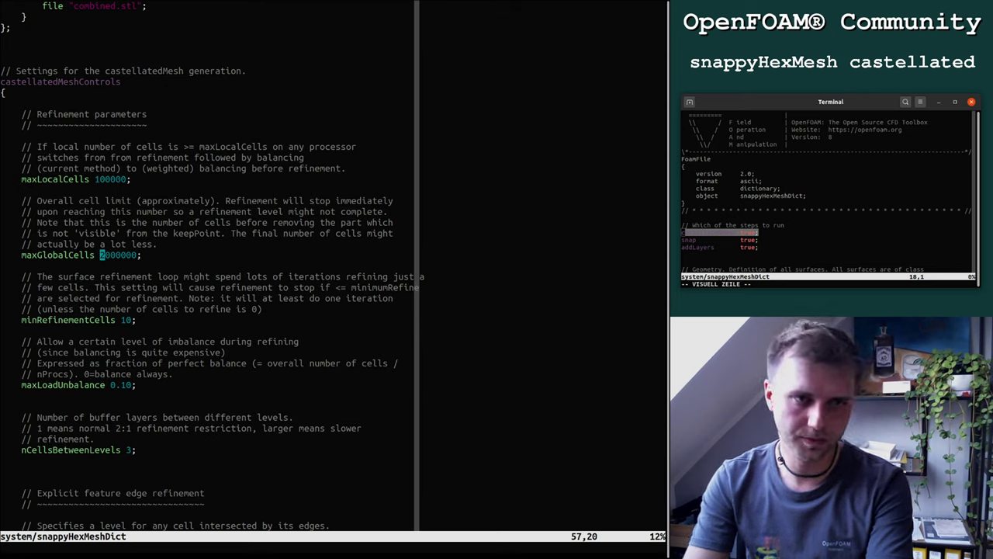
key(b)
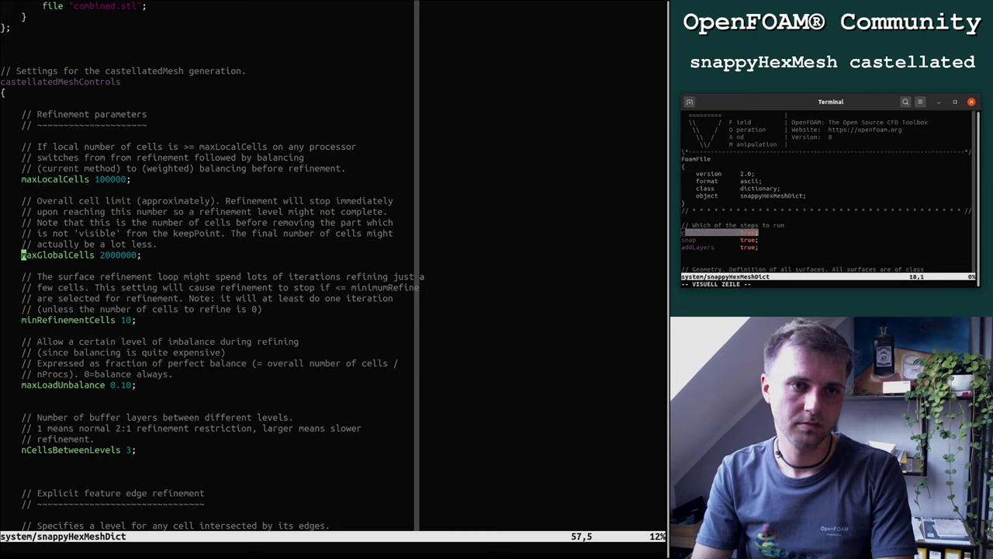
key(alt+Tab)
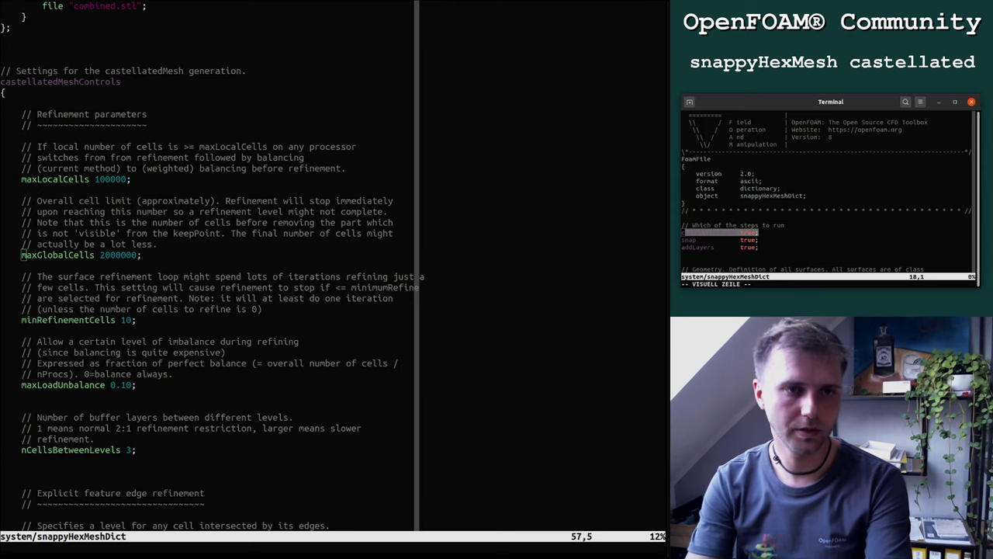
click(355, 374)
key(j)
key(j)
key(j)
key(j)
key(j)
key(j)
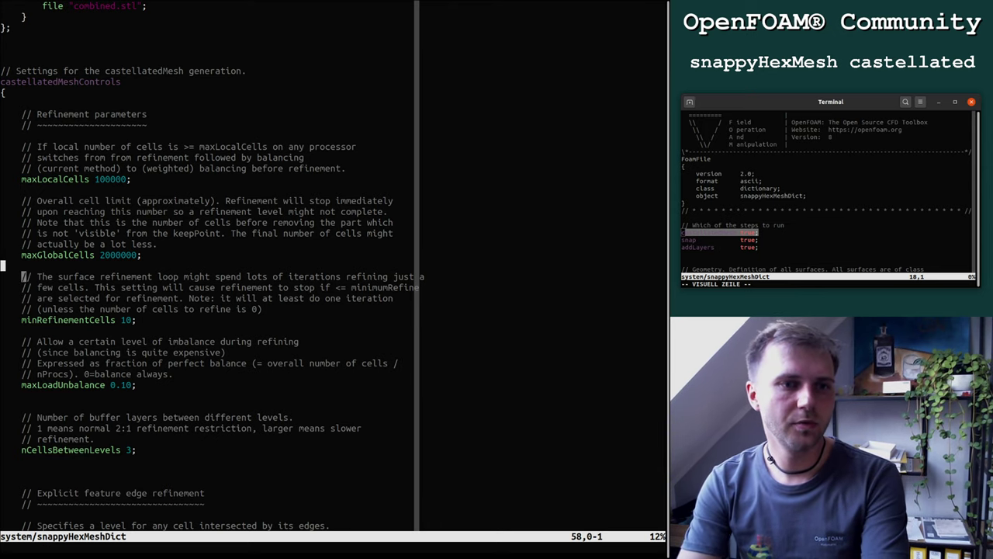
key(w)
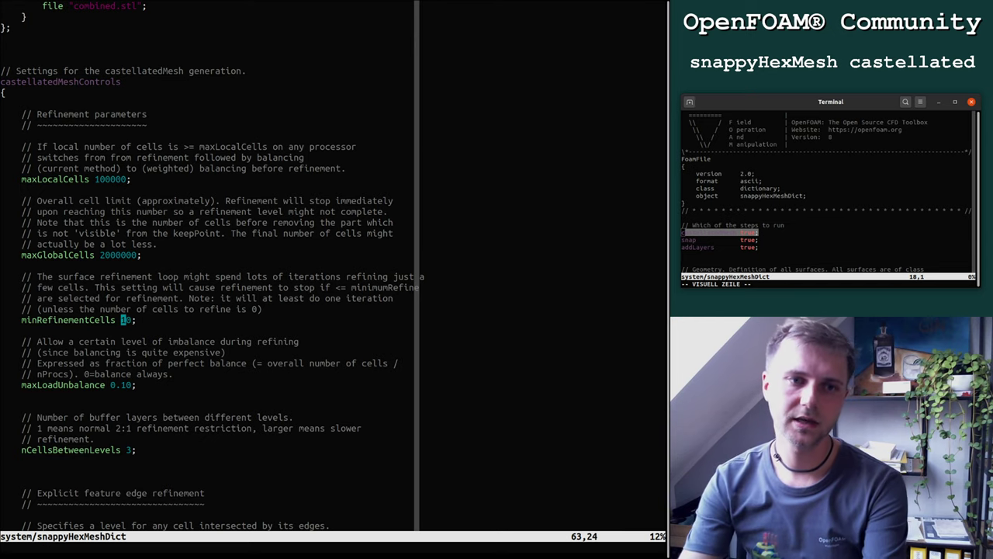
Step: Append 00 to minRefinementCells so it reads 1000
key(a)
key(Escape)
text(la00)
key(Escape)
key(h)
key(h)
key(h)
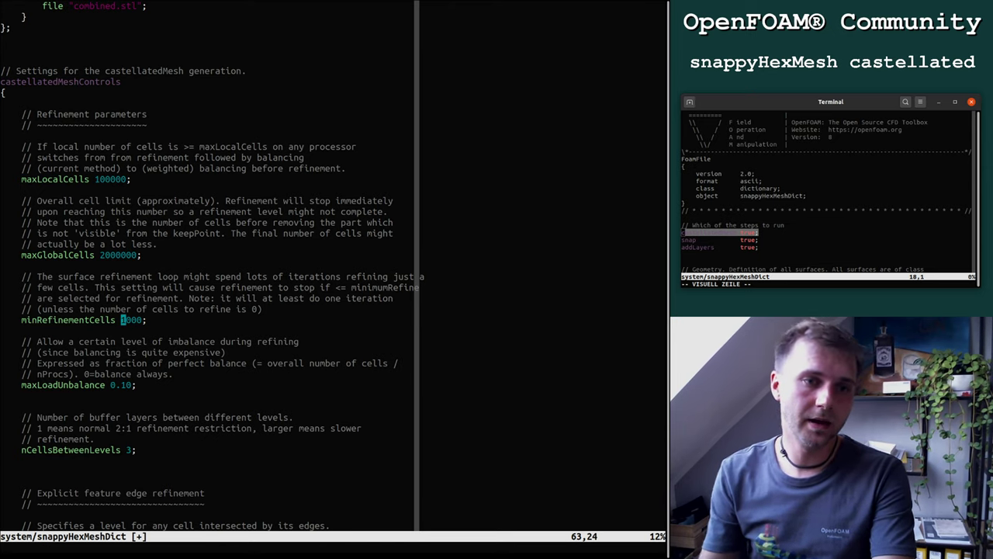
key(k)
key(k)
key(k)
key(k)
key(l)
key(j)
key(j)
key(j)
key(j)
key(j)
key(j)
key(j)
key(j)
key(j)
key(j)
key(j)
key(j)
key(j)
key(j)
key(j)
key(j)
key(j)
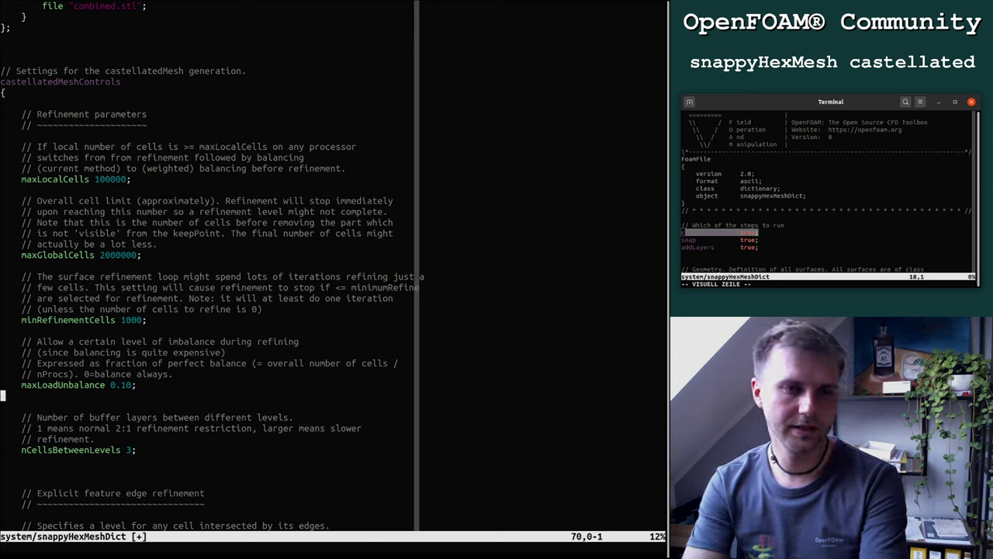
key(k)
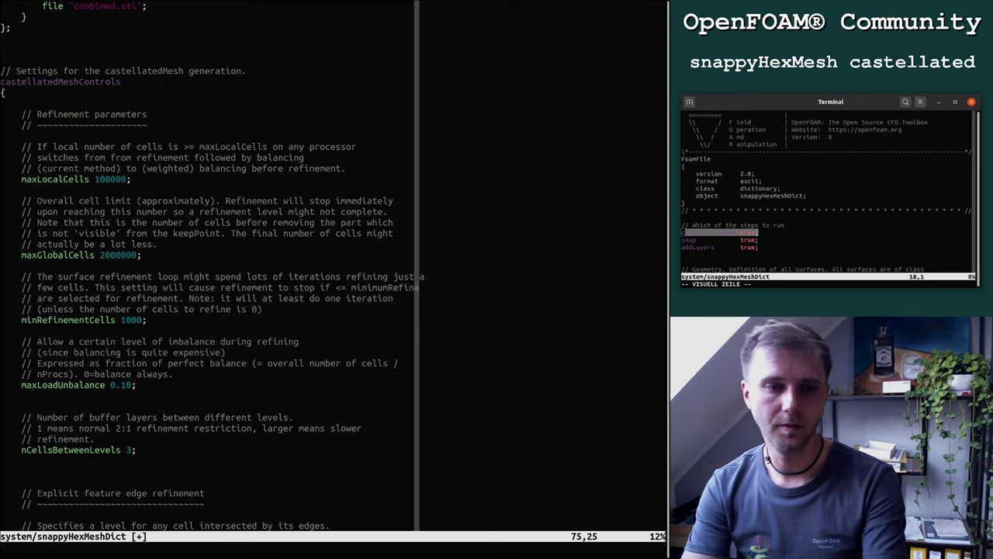
key(Up)
key(Down)
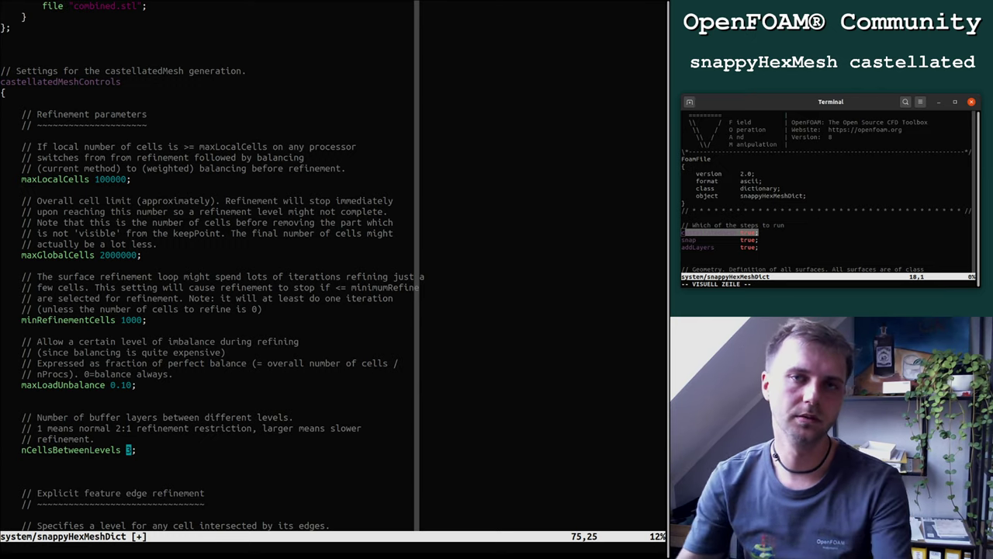
key(j)
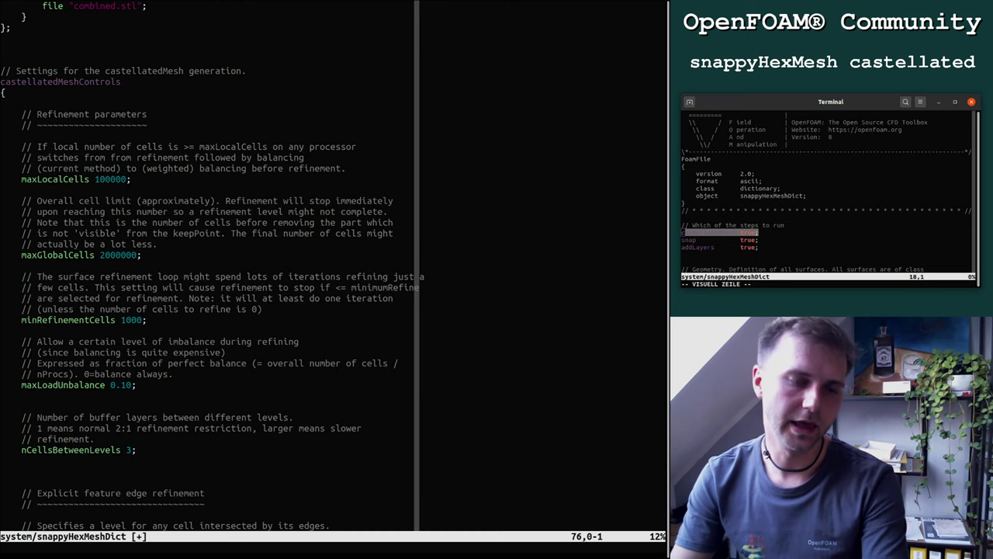
Step: Review the features block: the motorBike.eMesh file, level 6 and closing bracket
key(j)
key(j)
key(j)
key(j)
key(j)
key(j)
key(j)
key(j)
key(j)
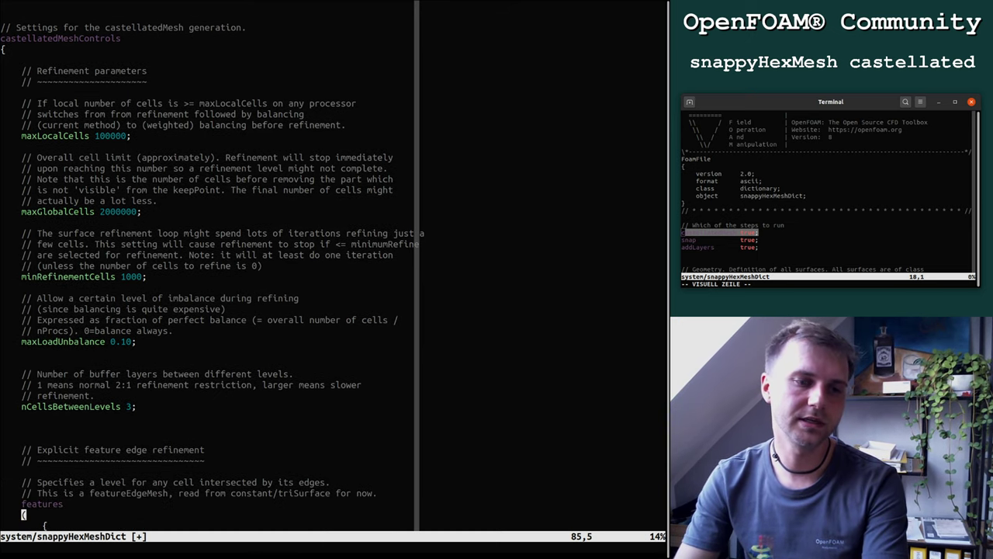
key(j)
key(j)
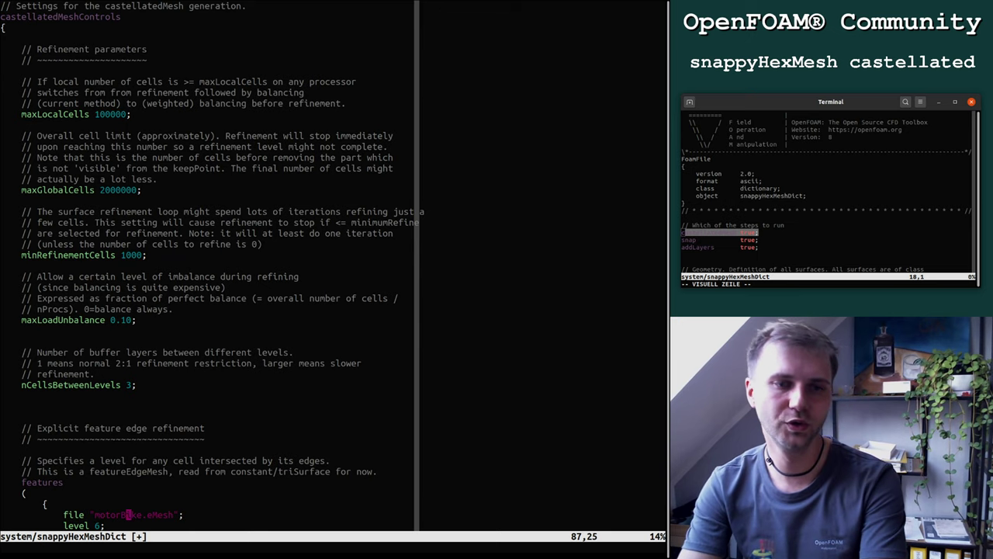
key(j)
key(j)
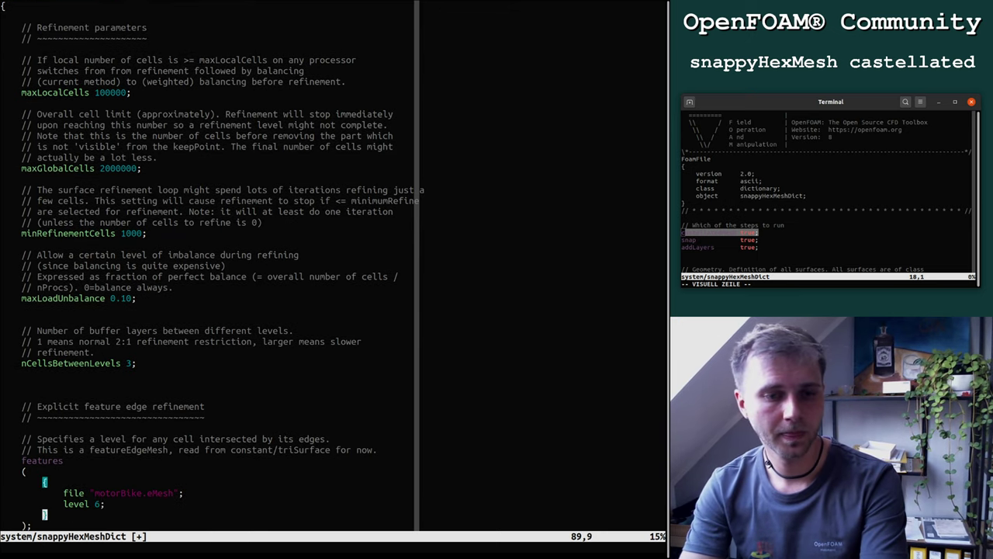
key(j)
key(k)
key(k)
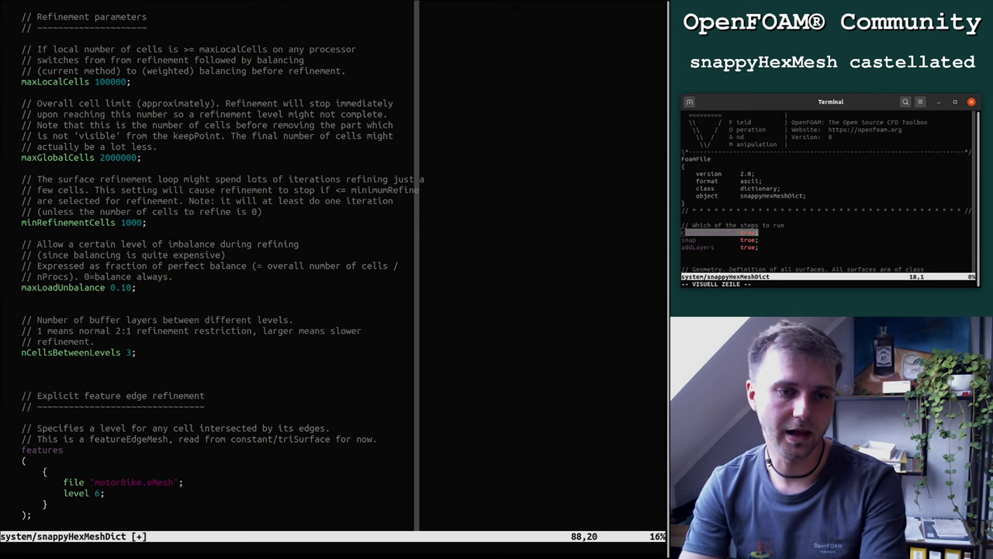
key(k)
key(j)
key(j)
key(j)
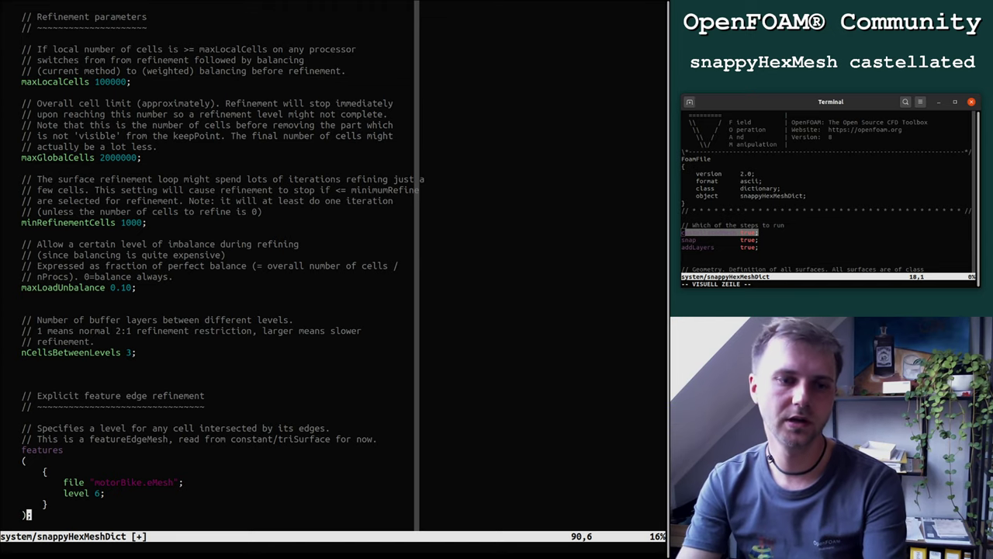
key(k)
key(k)
key(k)
key(k)
key(j)
key(j)
key($)
key(h)
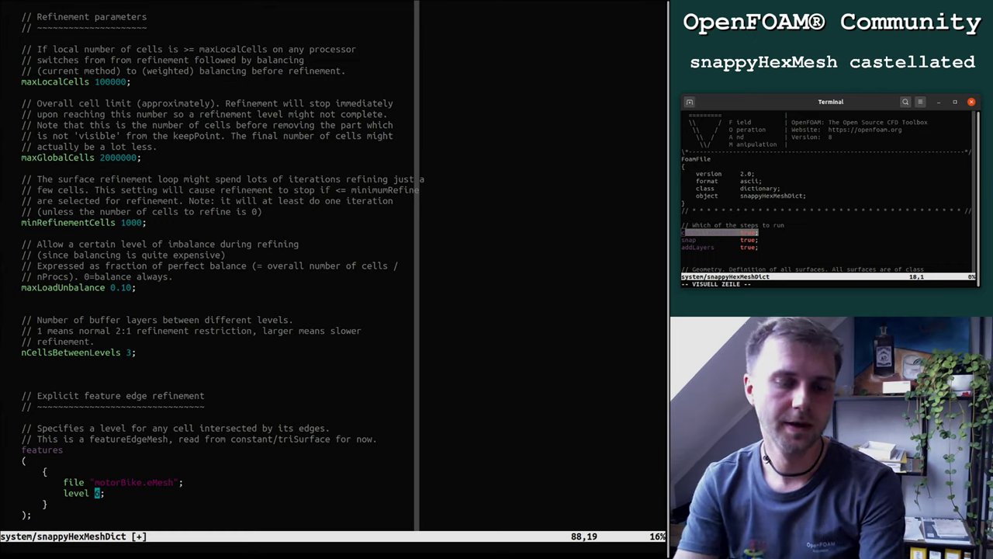
key(k)
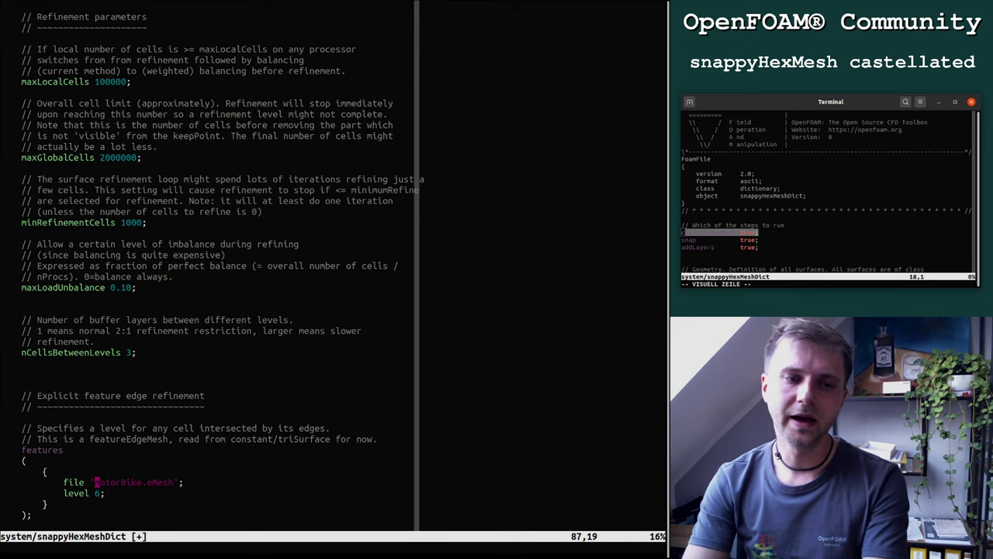
key(j)
key(j)
key(j)
key(h)
Step: Rework the features entry with brackets and levels, then delete the motorBike.eMesh entry
key(k)
key(k)
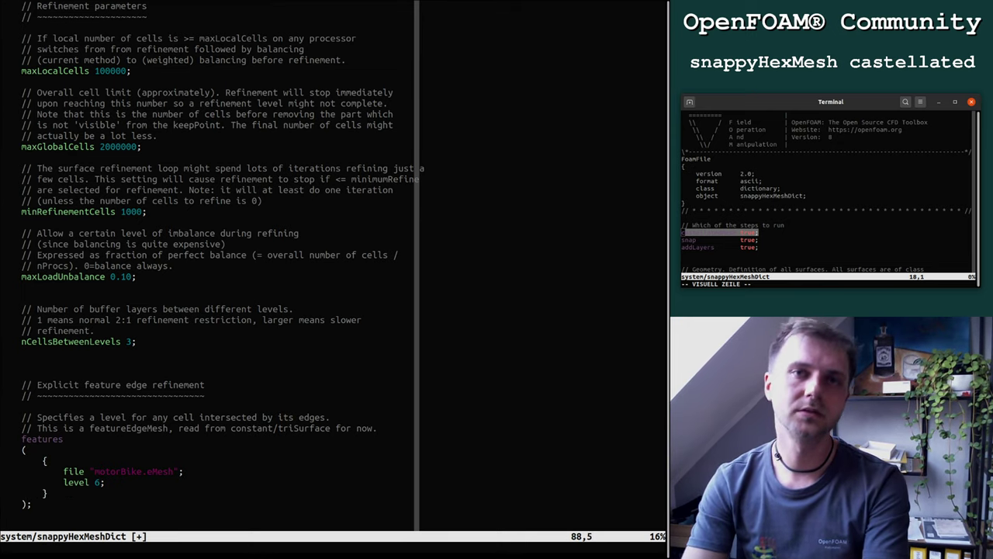
key(w)
key(w)
text(i()
key(Escape)
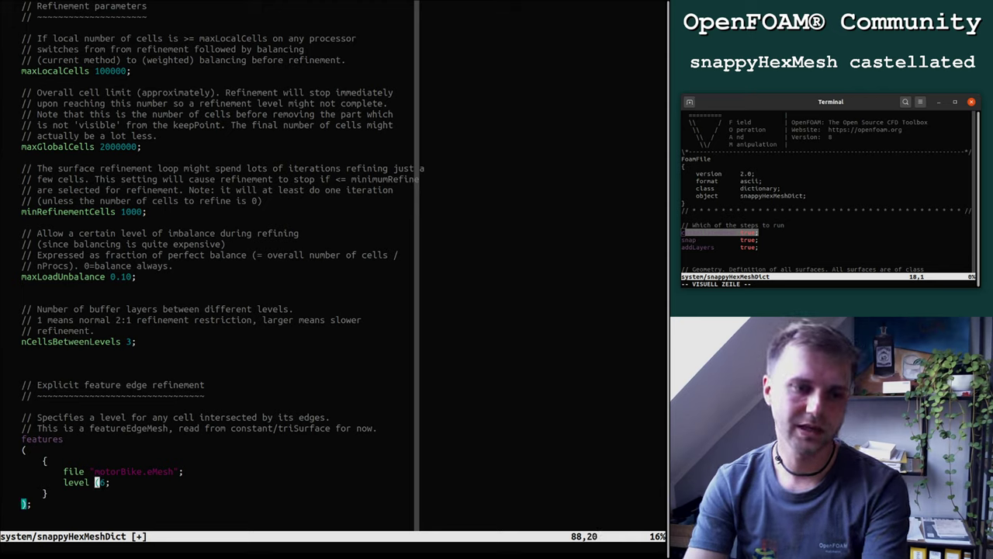
text(his)
key(Escape)
text(li)
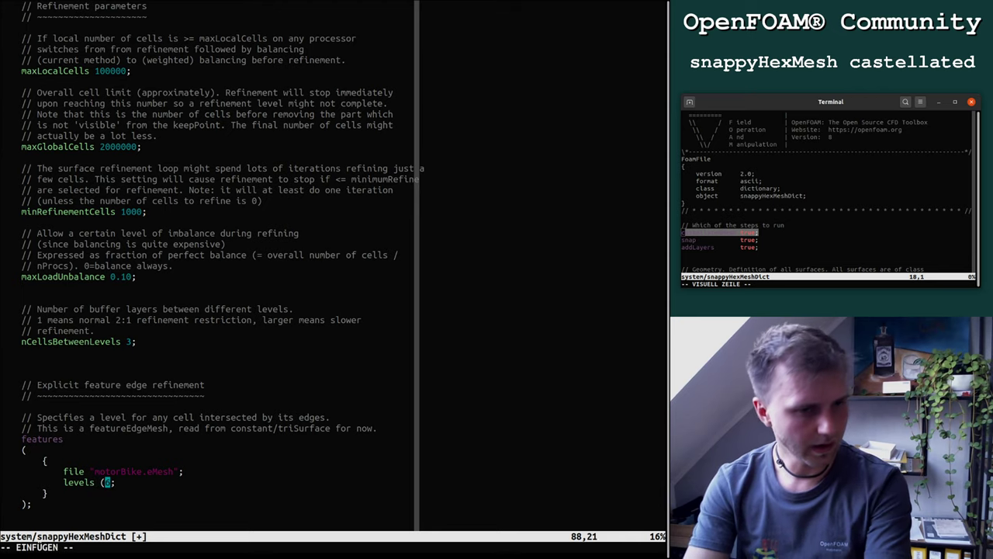
text( ()
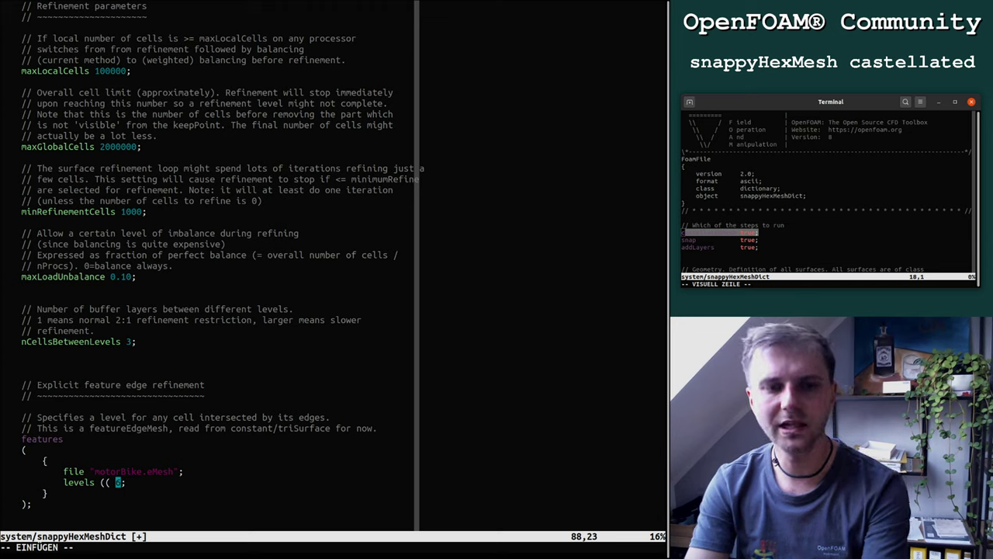
key(Escape)
key(i)
key(Escape)
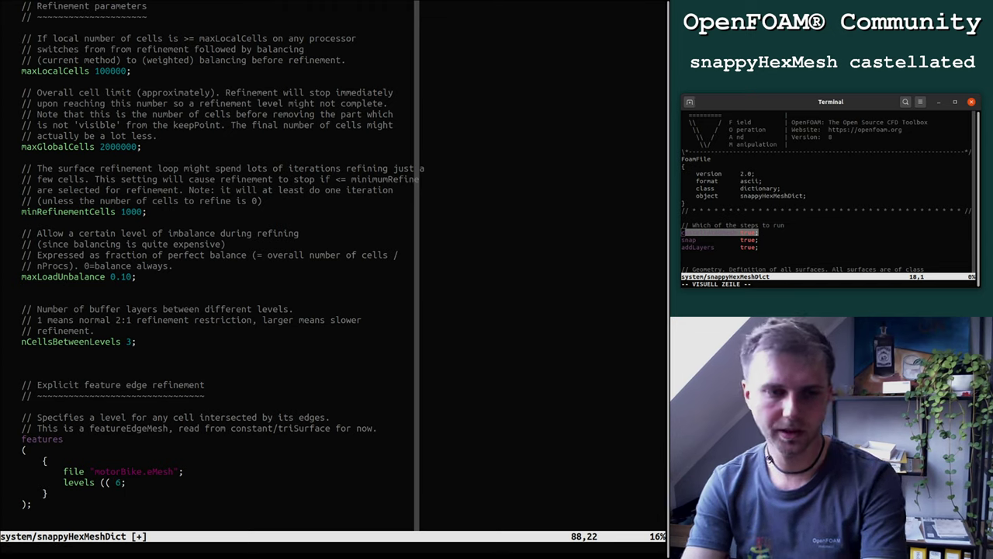
Step: Delete the motorBike.eMesh feature entry
key(k)
key(k)
key(V)
key(j)
key(j)
key(j)
key(d)
key(j)
key(j)
key(j)
key(j)
key(j)
key(j)
key(j)
key(j)
key(j)
key(j)
key(j)
key(j)
key(j)
key(j)
key(j)
key(j)
key(j)
key(j)
key(j)
key(j)
key(j)
Step: Rename the motorBike refinement surface to smokingPipe
key(k)
key(k)
key(k)
key(k)
key(k)
key(k)
key(k)
key(k)
key(k)
key(k)
key(k)
key(j)
key(j)
key(j)
key(j)
key(j)
key(j)
key(j)
key(j)
key(j)
key(j)
key(j)
key(j)
key(j)
key(j)
key(j)
key(j)
key(j)
key(j)
key(j)
key(j)
key(j)
key(j)
key(j)
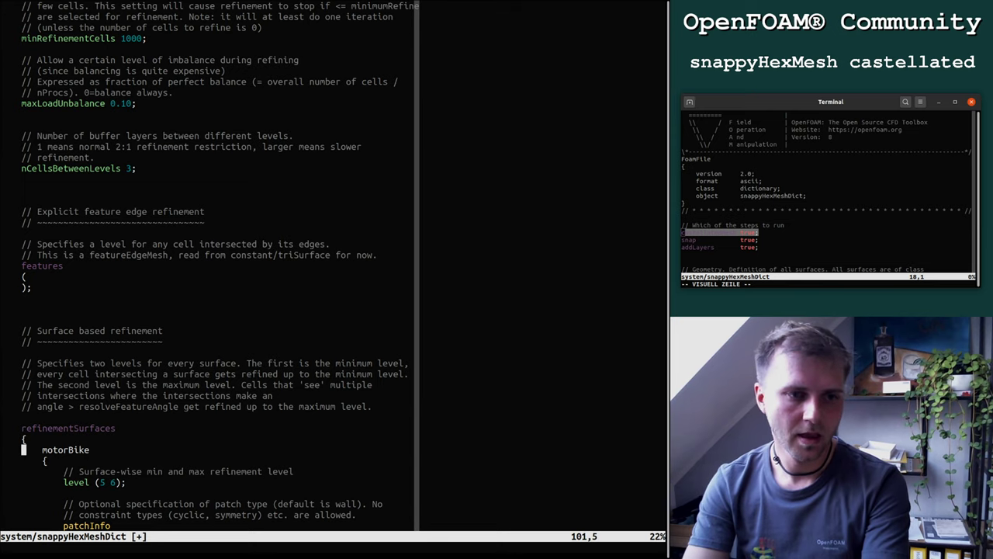
key(k)
key(k)
key(k)
key(k)
key(k)
key(k)
key(k)
key(k)
key(k)
key(k)
key(k)
key(k)
key(k)
key(k)
key(k)
key(k)
key(k)
key(k)
key(k)
key(k)
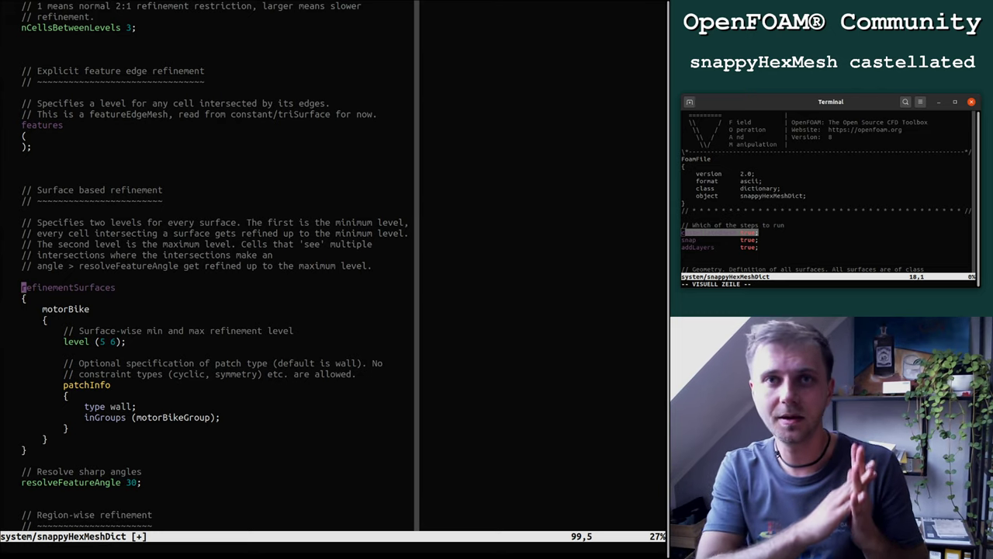
key(j)
key(j)
key(c)
key(c)
text(sn)
key(BackSpace)
key(BackSpace)
text(smokingPipe)
key(Escape)
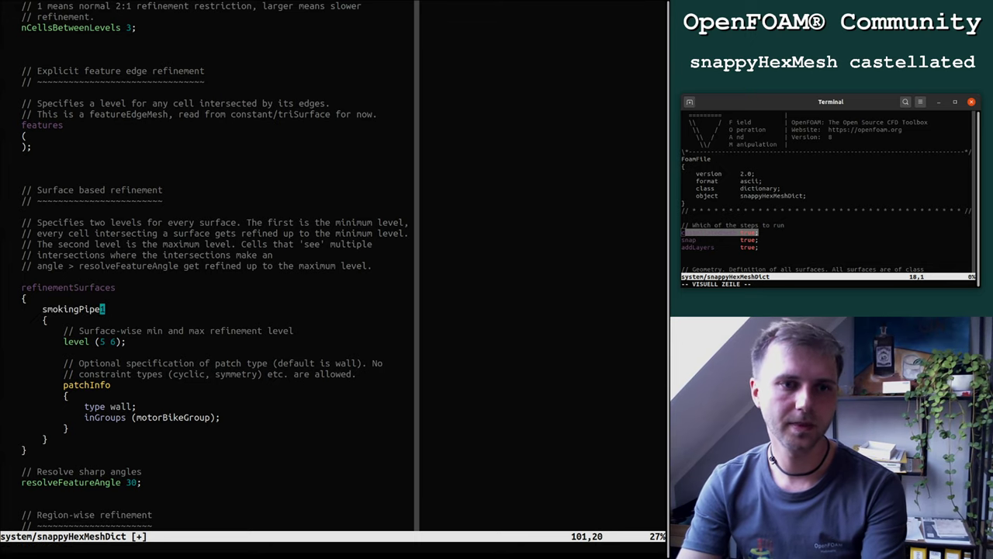
Step: Replace the smokingPipe level digits (5 6) with (0 0)
key(Up)
key(Up)
key(Up)
key(Up)
key(Up)
key(ctrl+b)
key(Up)
key(Up)
key(Up)
key(Up)
key(Up)
key(Up)
key(Up)
key(Up)
key(Up)
key(Up)
key(Up)
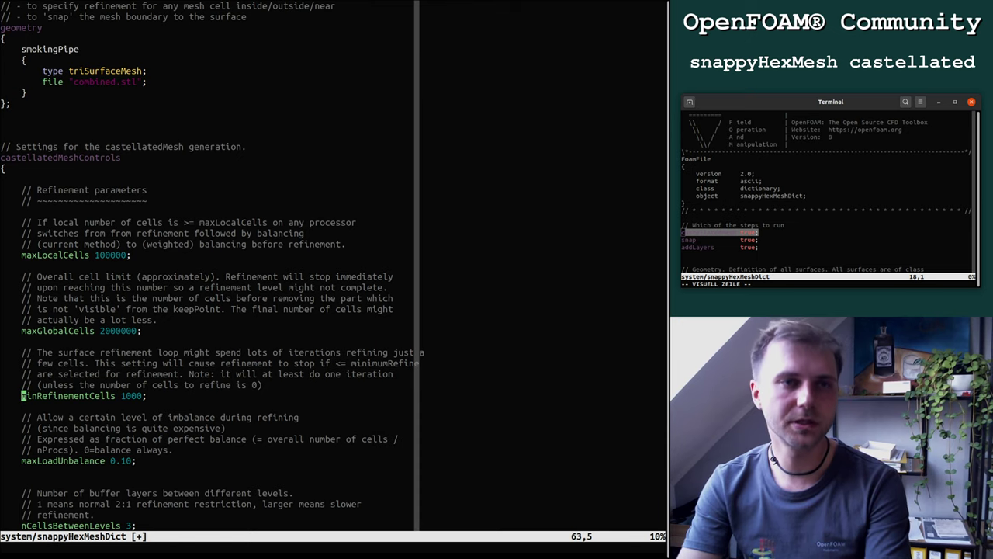
key(ctrl+f)
key(Down)
key(Down)
key(Down)
key(Down)
key(Down)
key(Down)
key(Down)
key(Down)
key(Down)
key(Down)
key(Down)
key(Down)
key(Down)
key(Down)
key(Down)
key(Down)
key(Down)
key(Down)
key(Down)
key(Down)
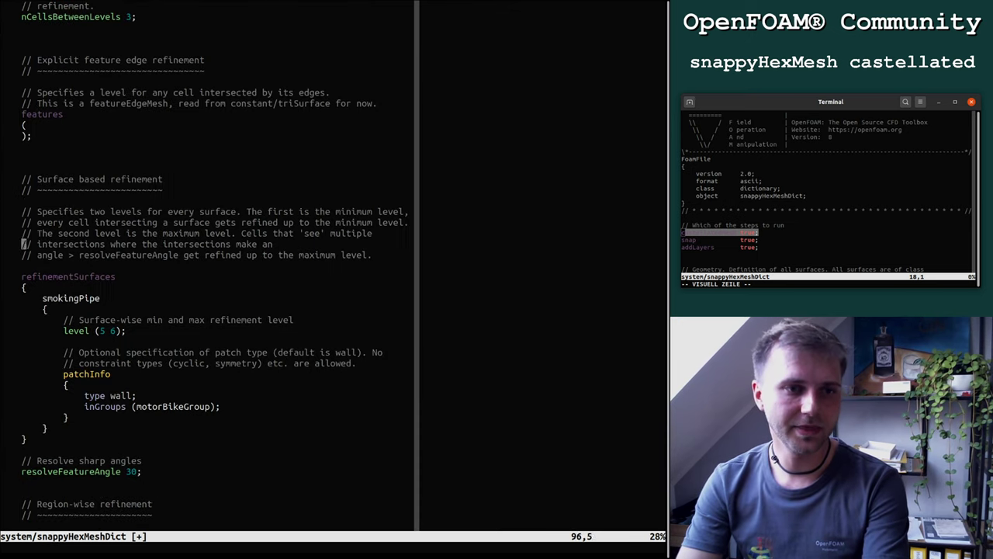
key(w)
key(w)
key(l)
key(r)
key(0)
key(w)
key(r)
key(0)
Step: Delete the explanatory comment lines, including the Surface-wise min and max comment, from the smokingPipe entry
key(Down)
key(Down)
key(shift+v)
key(j)
key(d)
key(Up)
key(Up)
key(Up)
key(d)
key(d)
key(w)
key(w)
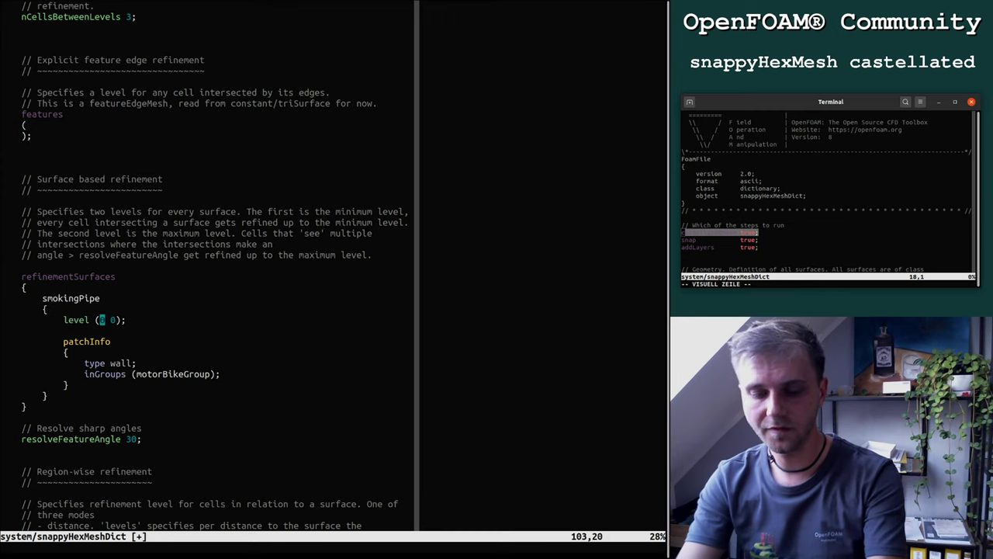
Step: Set the smokingPipe level values to (1 1)
key(r)
key(1)
key(l)
key(l)
key(r)
key(1)
key(j)
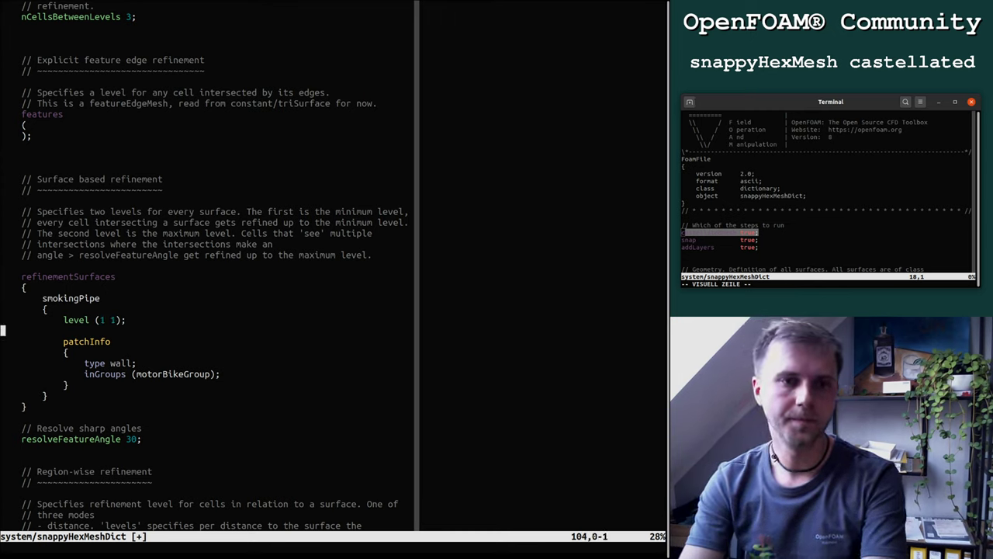
key(j)
key(k)
key(k)
key(h)
key(h)
key(h)
key(j)
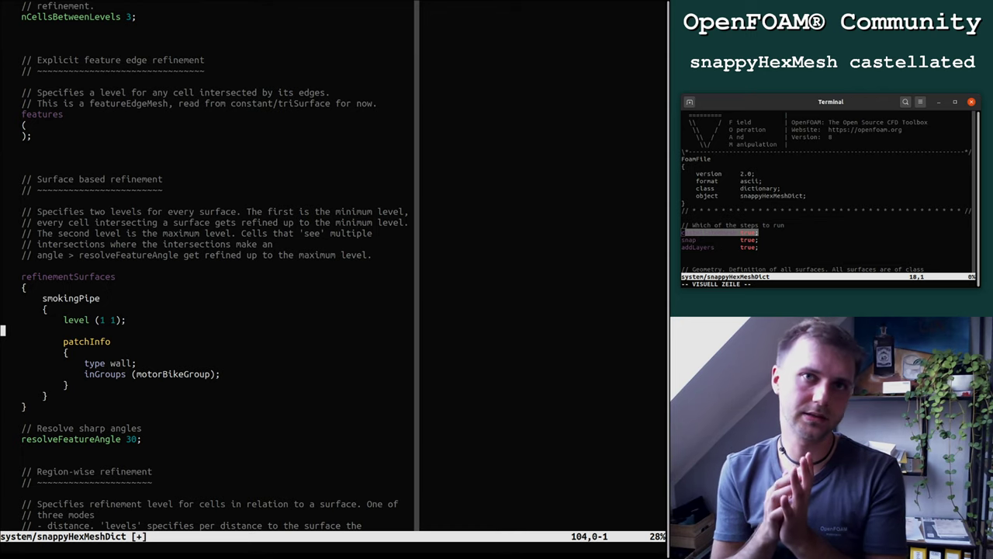
Step: Change the smokingPipe level to (2 2) and save snappyHexMeshDict
key(k)
key($)
key(h)
key(h)
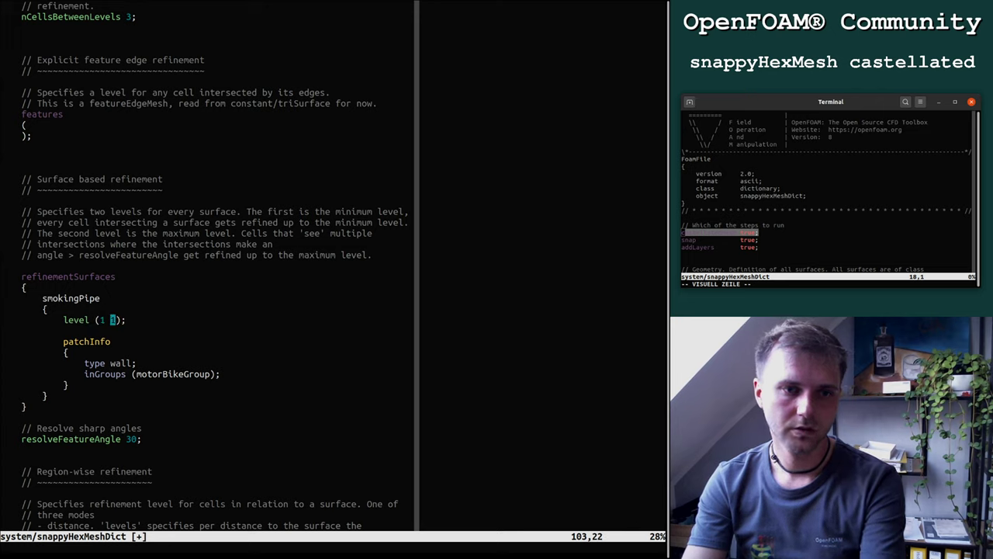
key(h)
key(h)
text(r2:w)
key(Return)
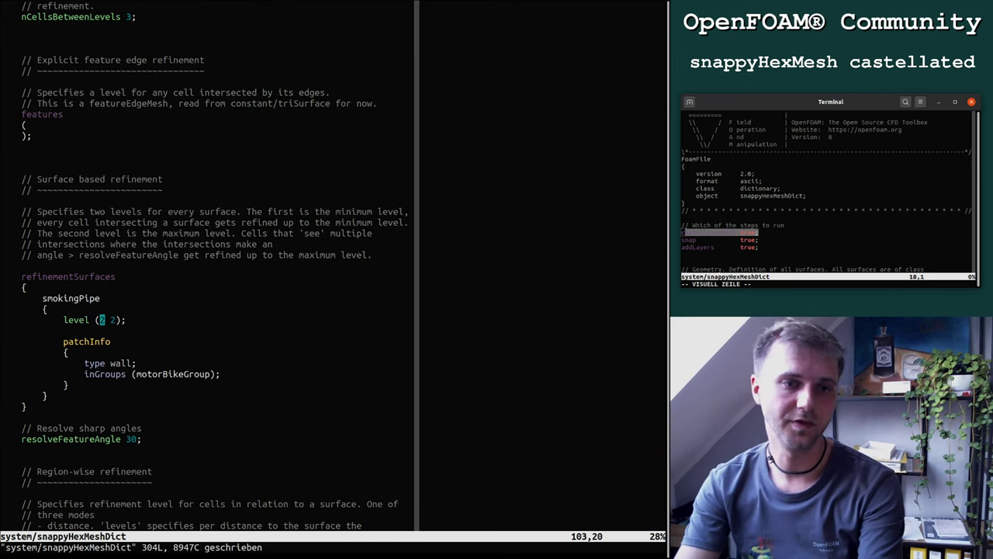
key(Down)
key(Down)
key(Down)
key(Down)
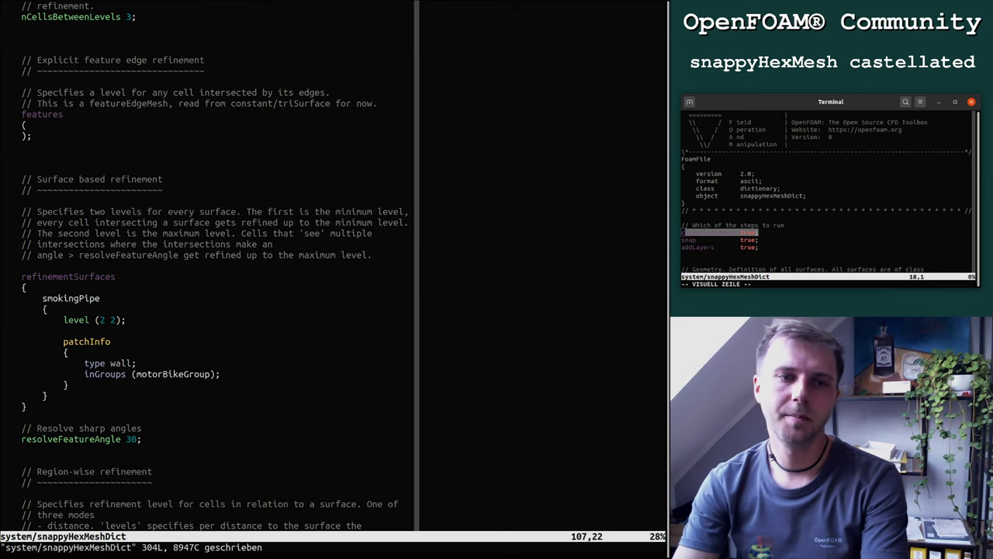
Step: Delete the inGroups (motorBikeGroup) line so patchInfo keeps only the wall type
key(Down)
key(d)
key(d)
key(Up)
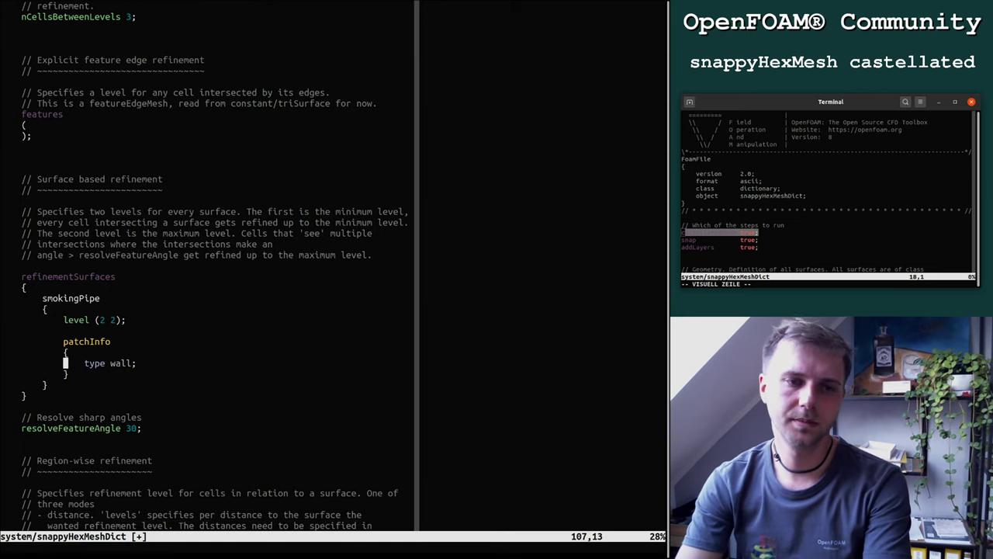
key(w)
key(w)
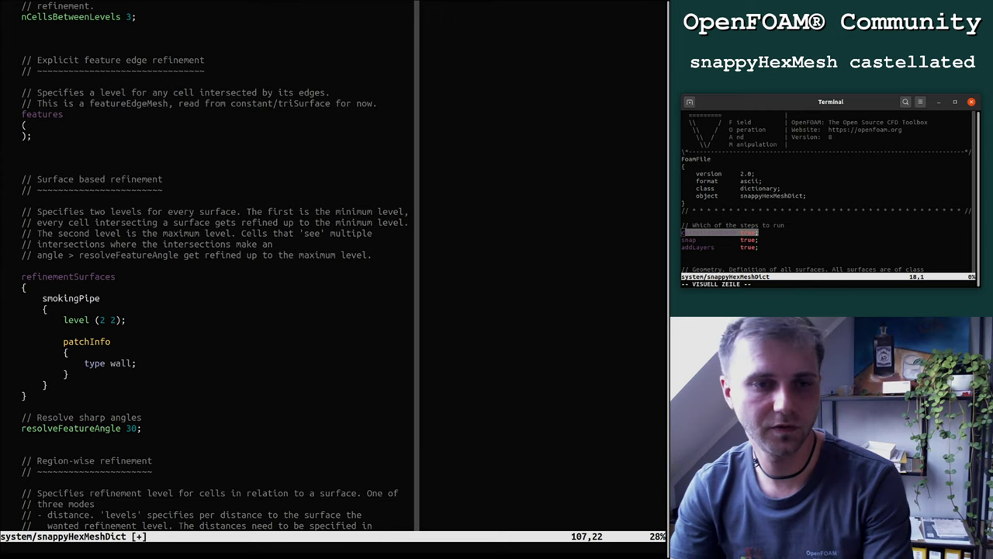
key(j)
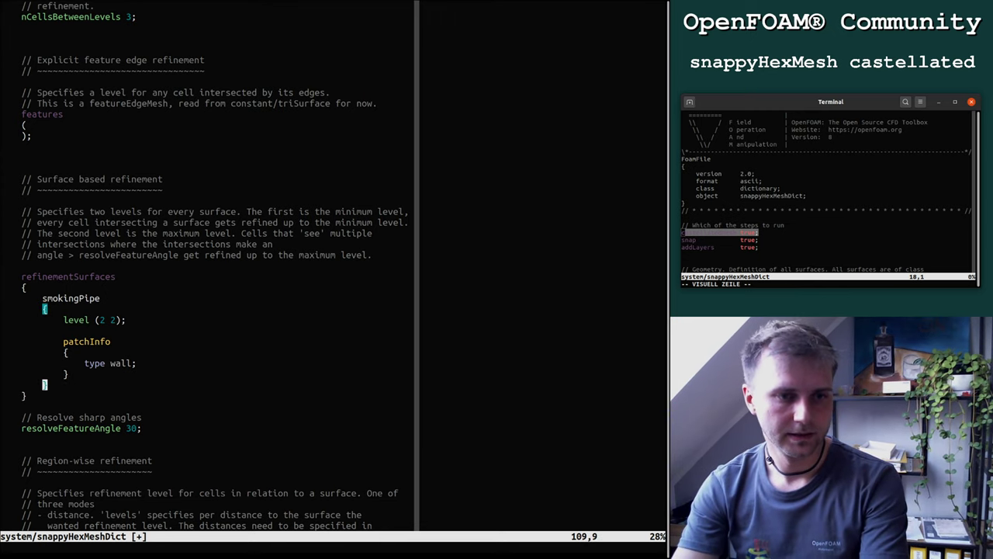
key(j)
key(j)
key(j)
key(j)
key(w)
key(w)
key(j)
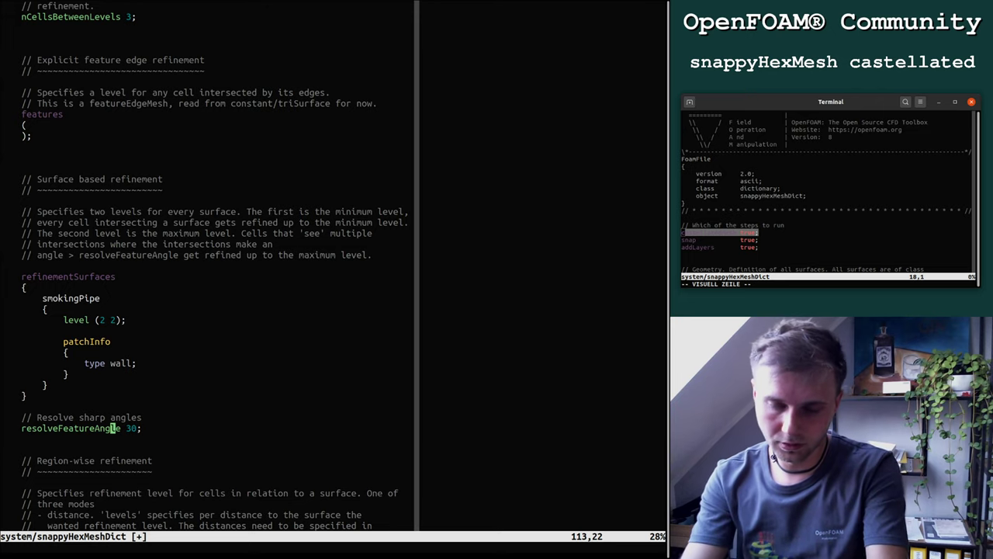
Step: Try raising the smokingPipe maximum refinement level to 5
key(Up)
key(Up)
key(Up)
key(Up)
key(Up)
key(Up)
key(Up)
key(Up)
key(Up)
key(Up)
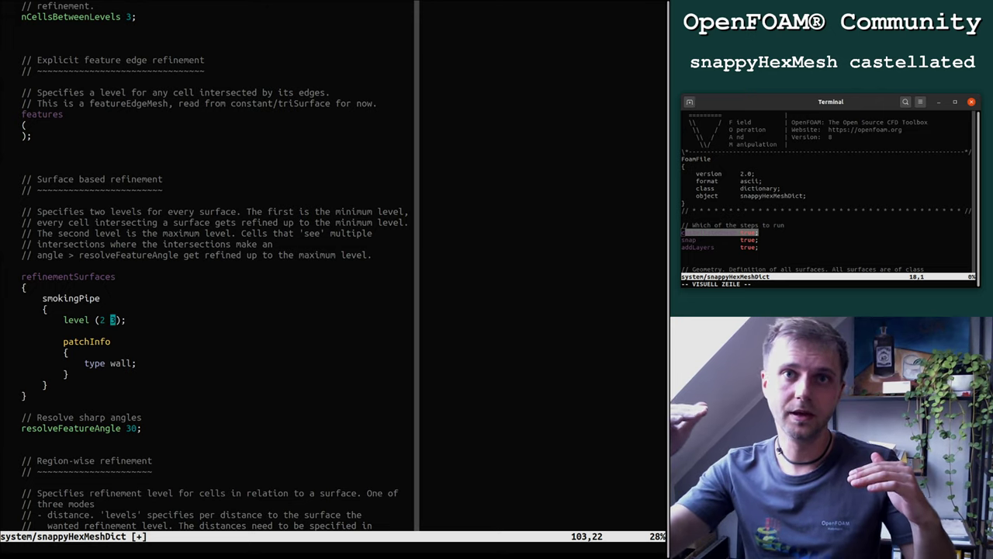
key(h)
key(h)
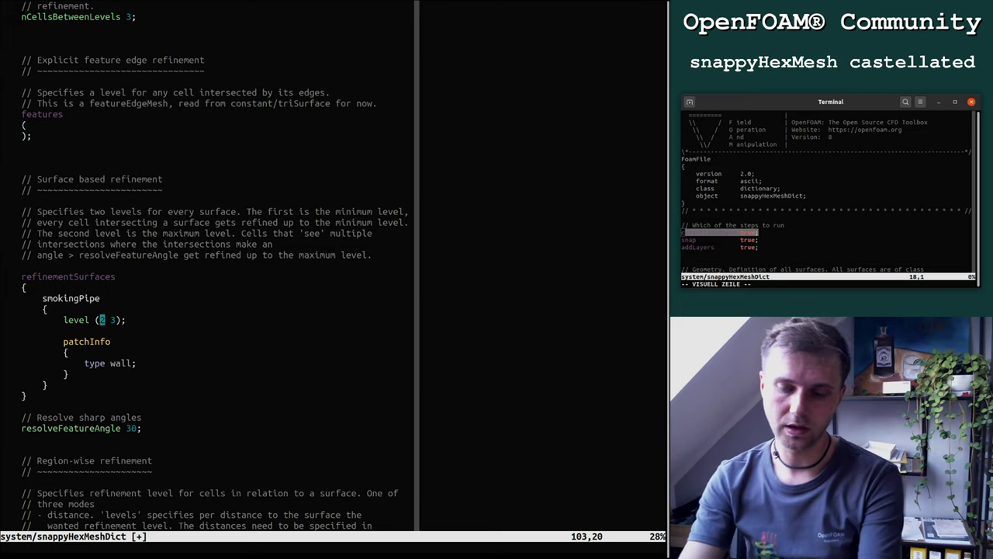
key(l)
key(l)
key(r)
key(5)
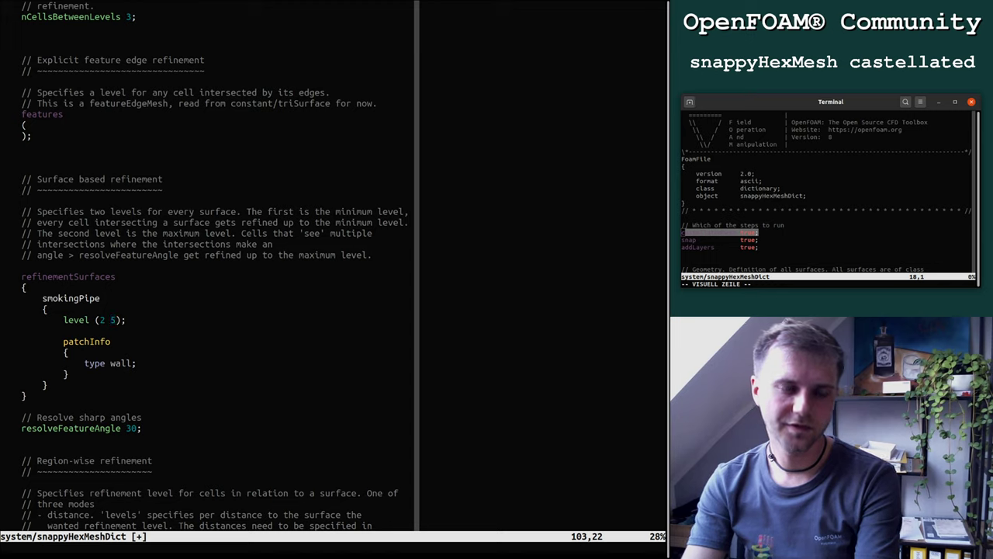
key(j)
key(j)
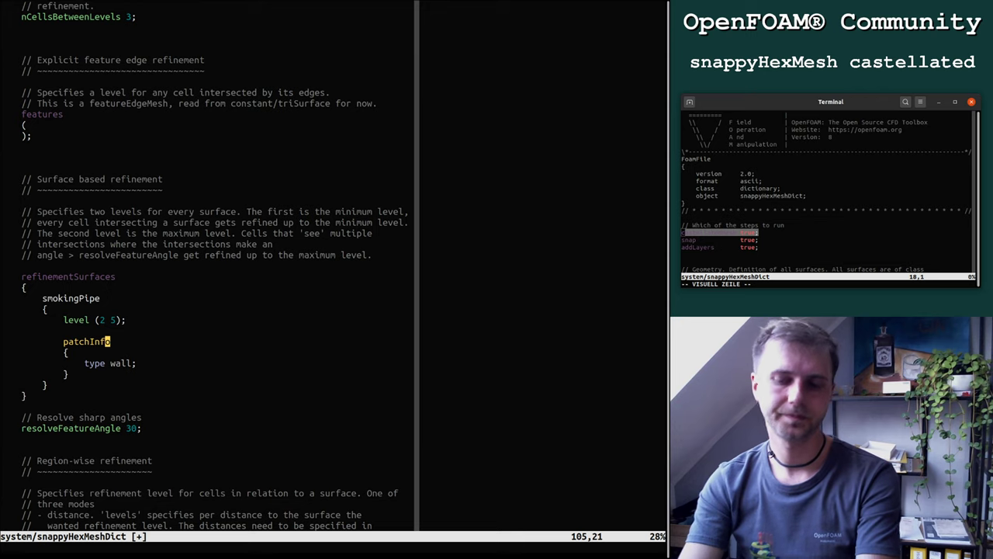
Step: Undo the trial maximum level, restoring smokingPipe to level (2 2)
key(u)
key(j)
key(j)
key(j)
key(j)
key(j)
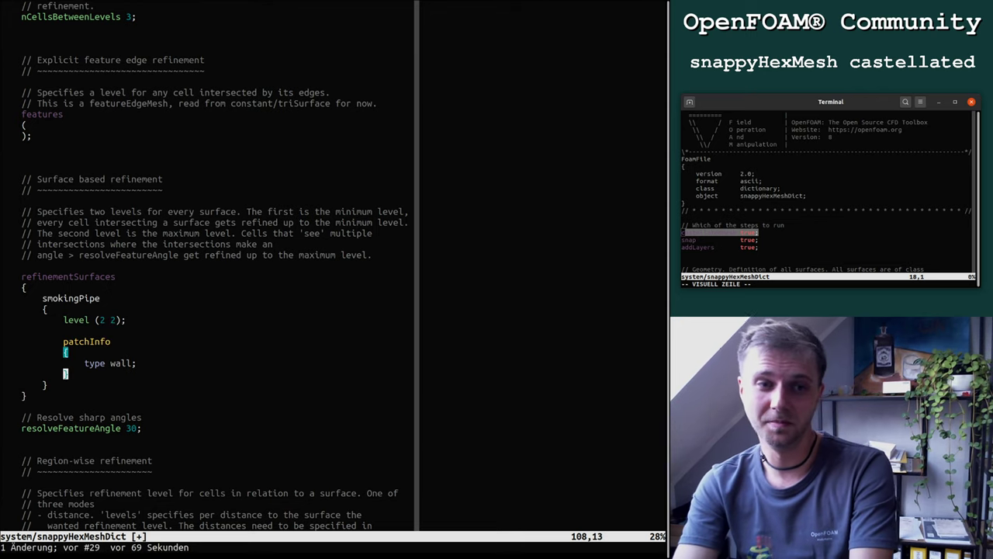
key(j)
key(j)
key(j)
key(j)
key(j)
key(j)
key(j)
key(j)
key(j)
key(j)
key(j)
key(j)
key(j)
key(j)
key(j)
key(j)
key(j)
key(j)
key(j)
key(j)
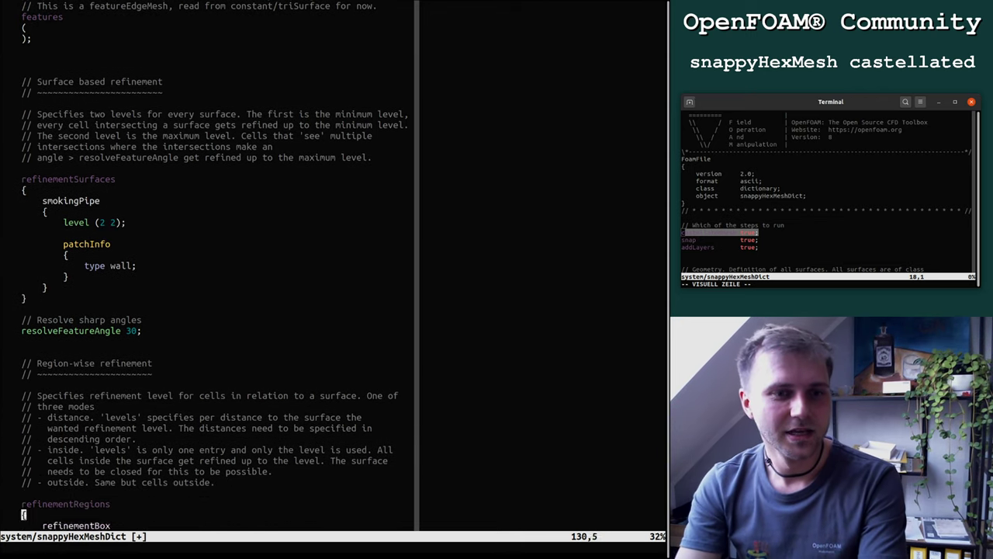
key(j)
key(j)
key(j)
key(j)
key(j)
key(j)
key(j)
key(j)
key(j)
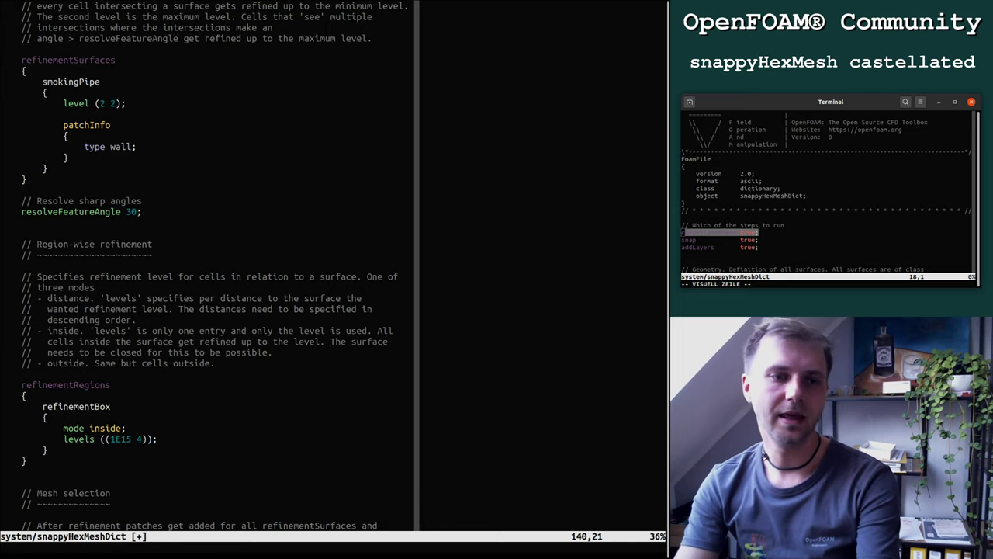
key(k)
key(k)
key(k)
key(k)
key(k)
key(k)
key(k)
key(k)
key(k)
key(k)
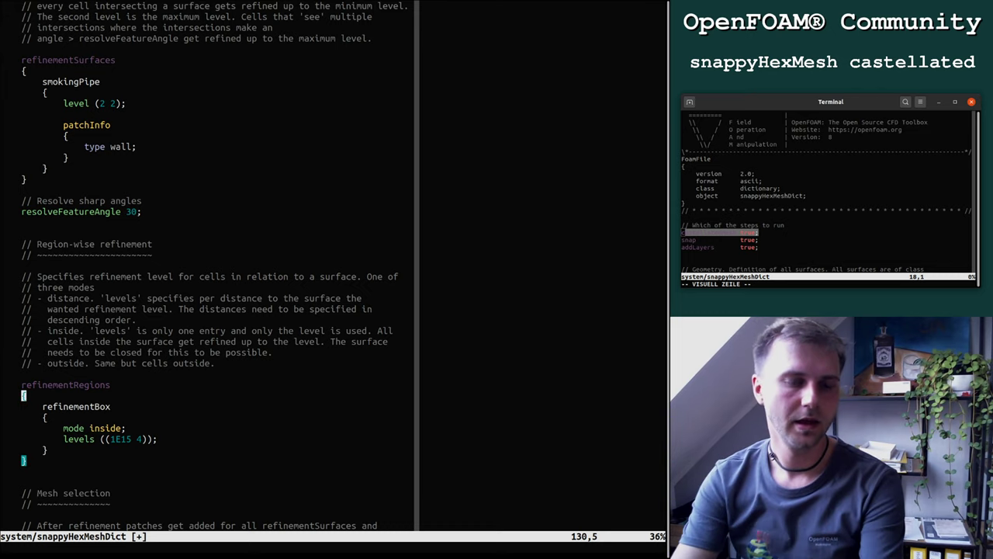
Step: Rename the refinementBox entry under refinementRegions to smokingPipe with cw
click(140, 439)
key(h)
key(h)
key(h)
key(h)
key(k)
key(k)
key(k)
text(bcw)
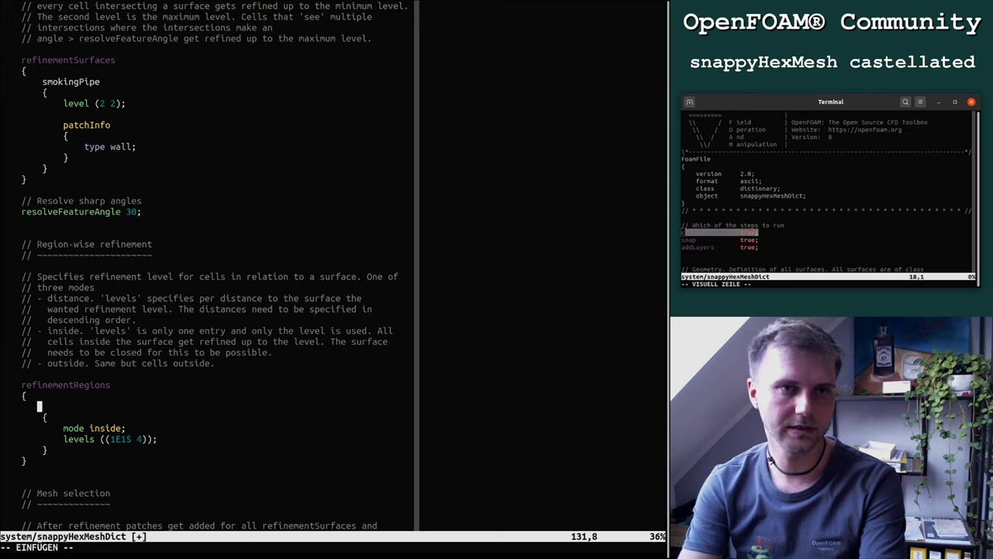
text(smokingPipe)
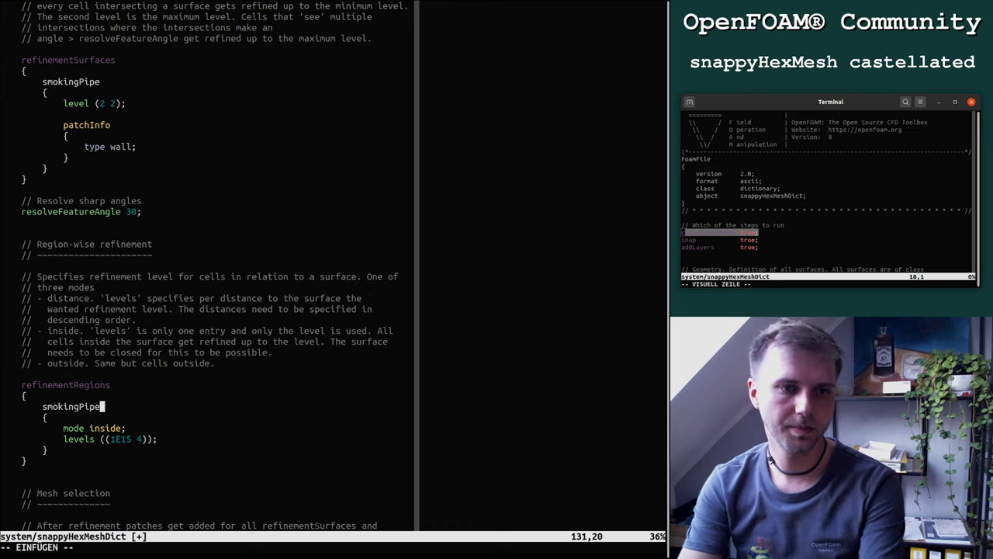
key(Escape)
key(j)
key(j)
key(j)
key(w)
key(w)
key(k)
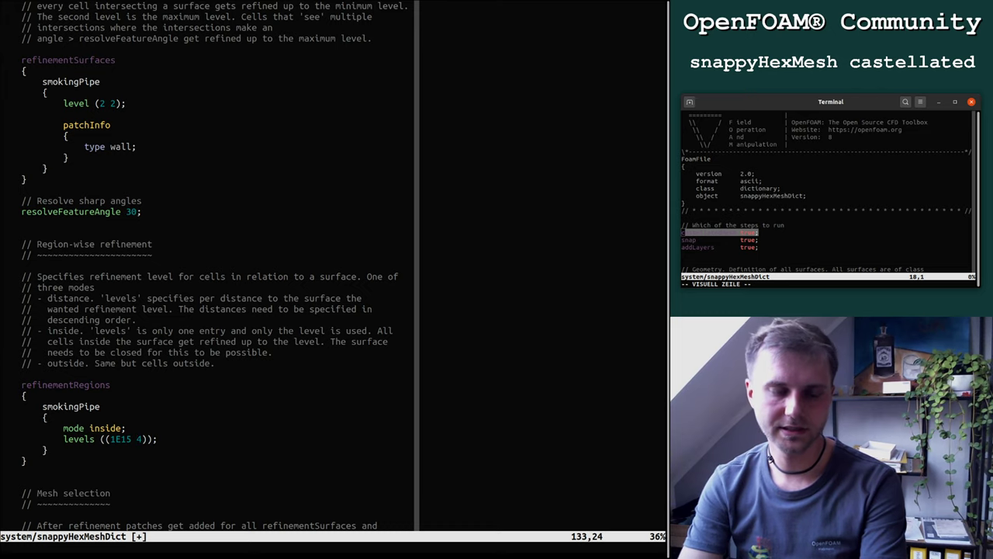
key(b)
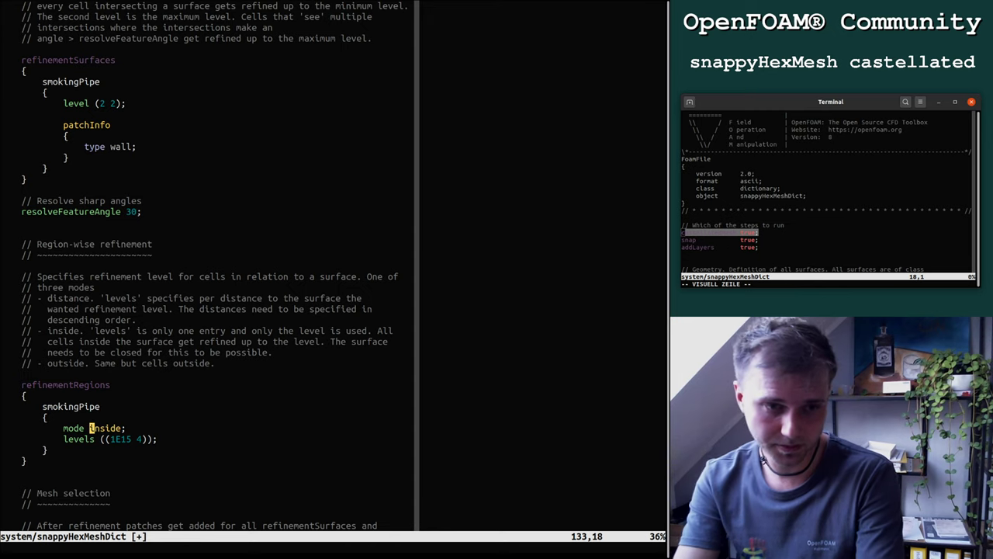
Step: Try mode distance for the smokingPipe region, then switch it back to inside
key(j)
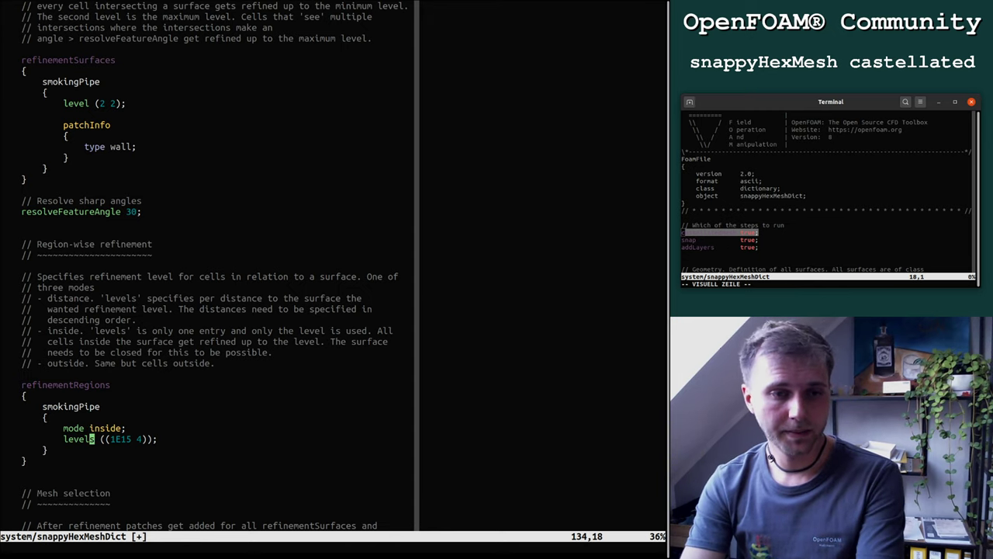
key(k)
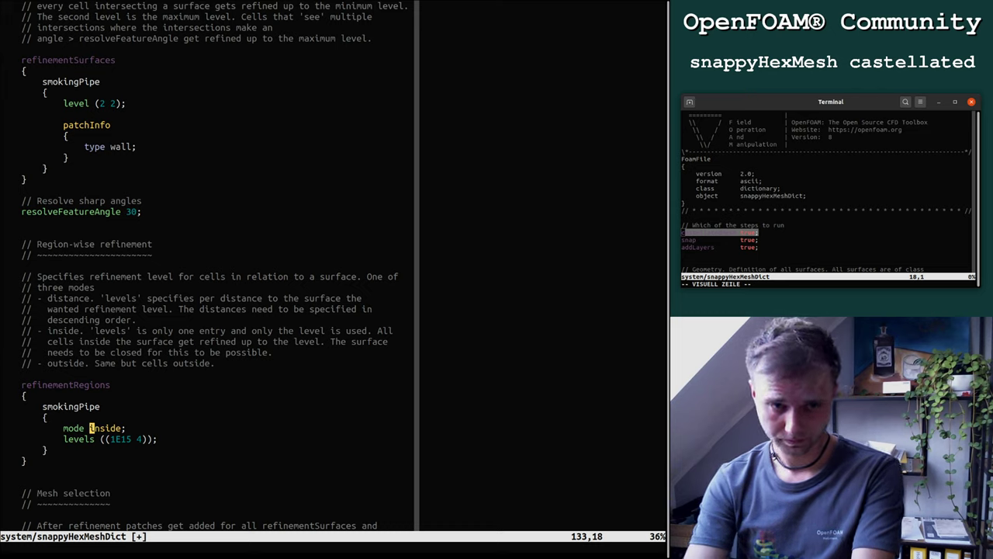
text(cwdistance)
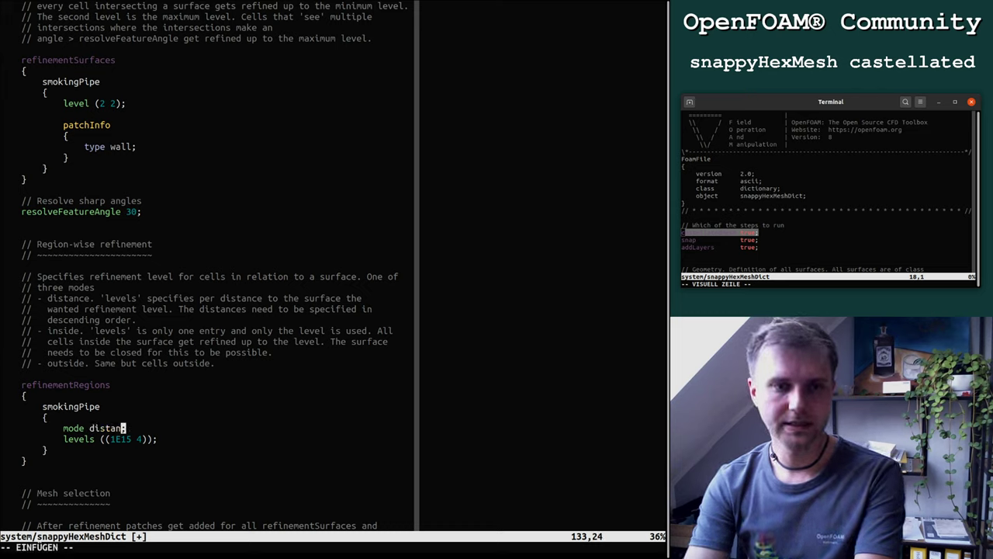
key(Escape)
key(b)
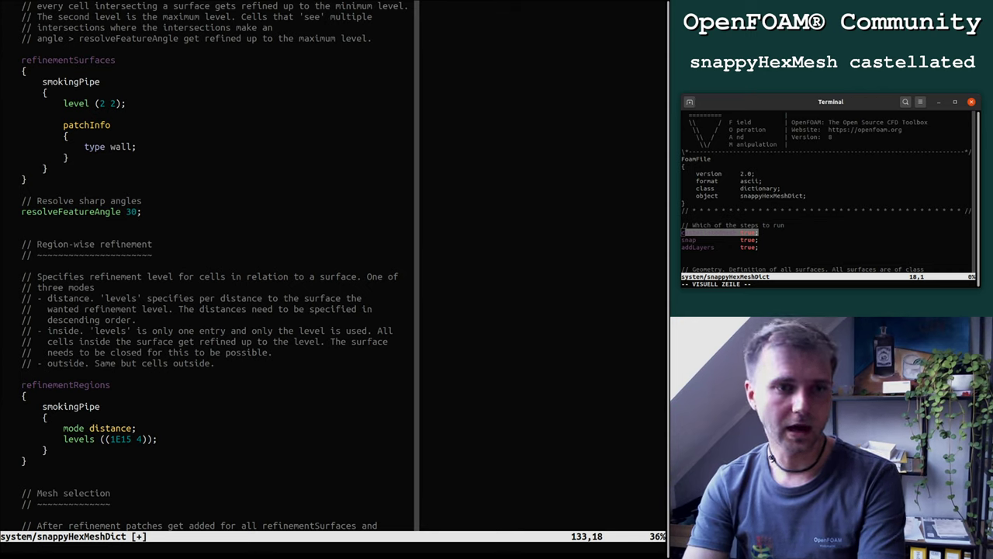
key(k)
key(k)
key(k)
key(k)
key(k)
key(k)
key(k)
key(V)
key(k)
key(k)
key(k)
key(k)
key(k)
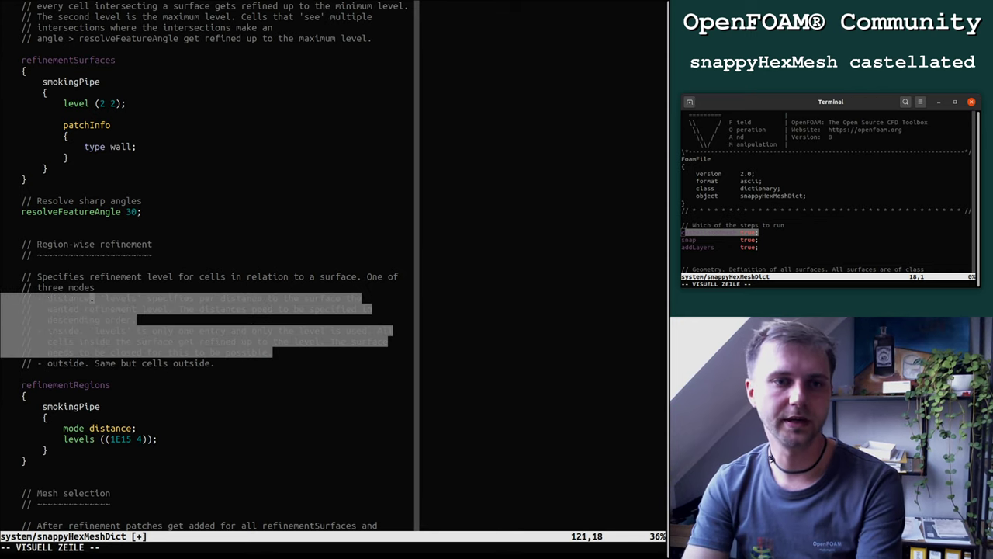
key(Escape)
key(j)
key(j)
key(j)
key(j)
key(j)
key(j)
key(j)
key(j)
key(j)
key(j)
key(j)
key(j)
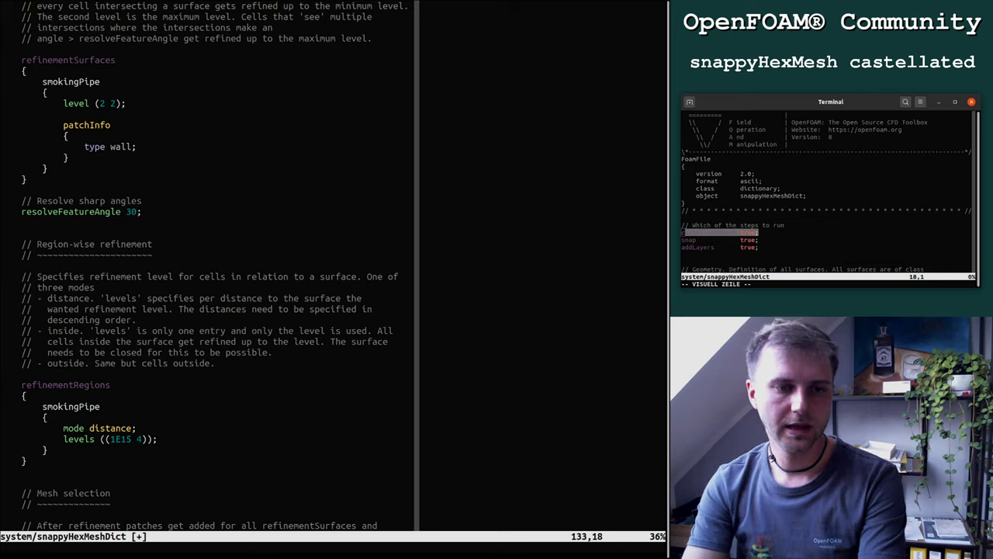
text(cw)
text(inside)
key(Escape)
Step: Edit the smokingPipe levels from ((1E15 4)) to ((0 4))
key(j)
key(l)
key(h)
key(h)
key(h)
key(l)
key(l)
key(l)
key(l)
key(h)
key(h)
key(h)
key(l)
key(d)
key(e)
key(i)
key(BackSpace)
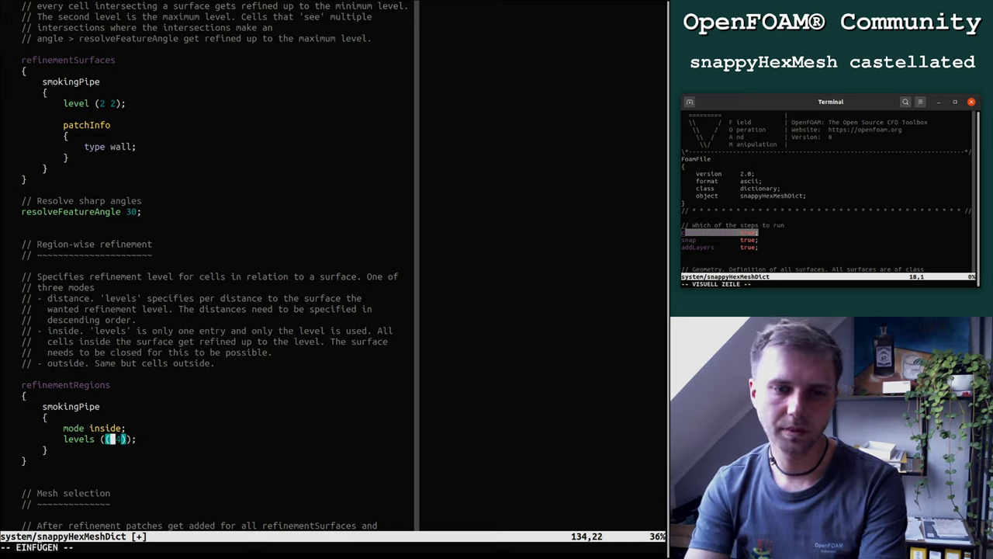
text(0)
key(Escape)
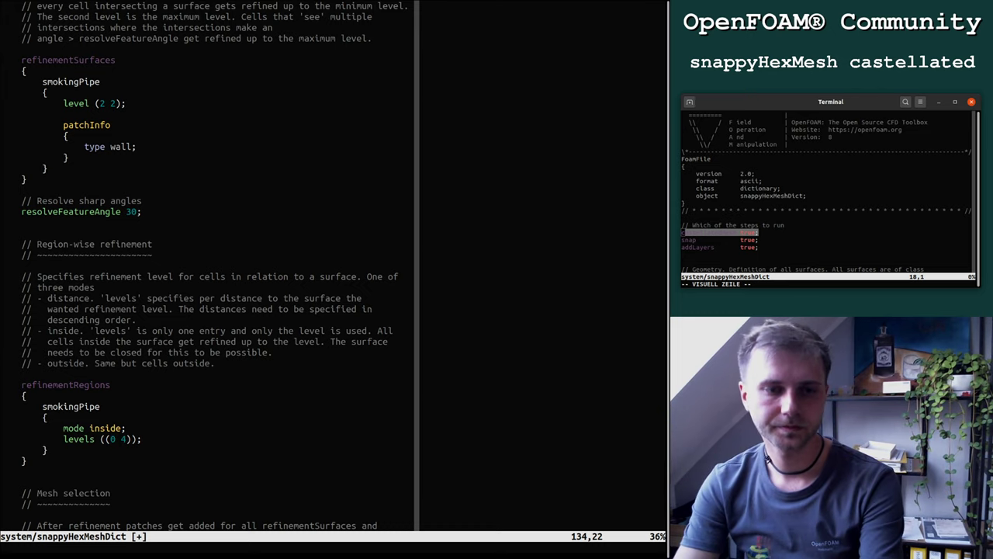
text(kbcwdistance)
Step: Save snappyHexMeshDict with :w
key(Escape)
text(:w)
key(Return)
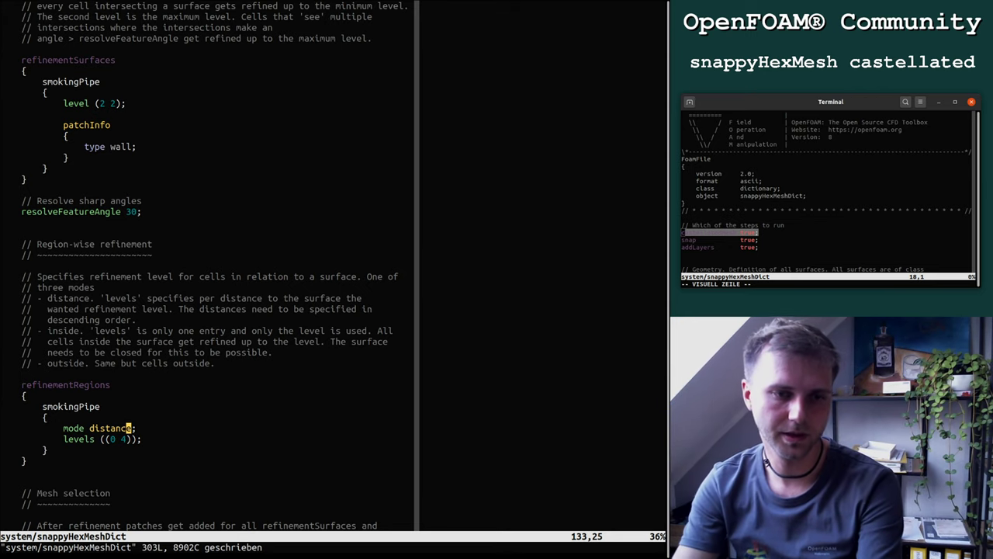
Step: Try extra level pairs like (1 5) and (10 2), then undo back to ((0 4))
key(j)
key(h)
key(h)
key(h)
text(hi)
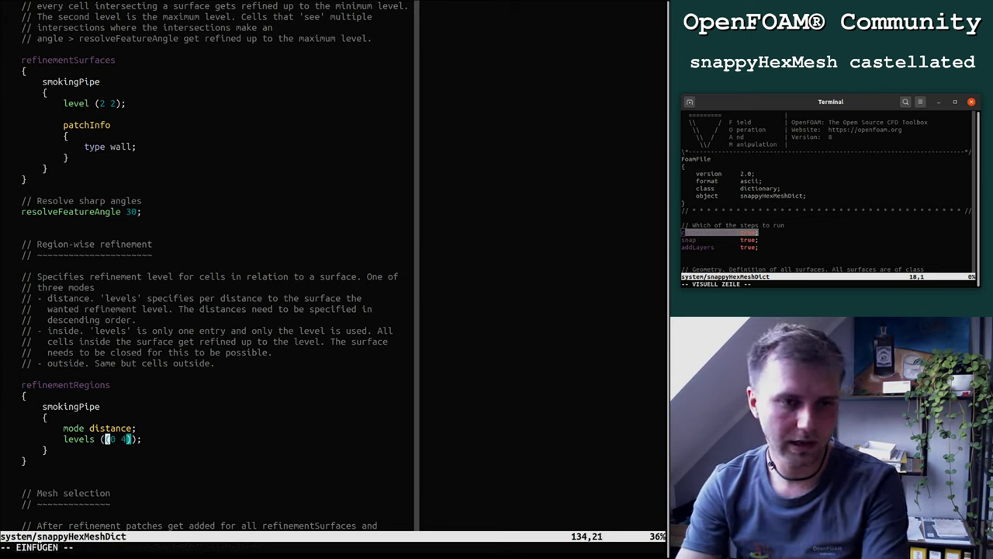
text((1)
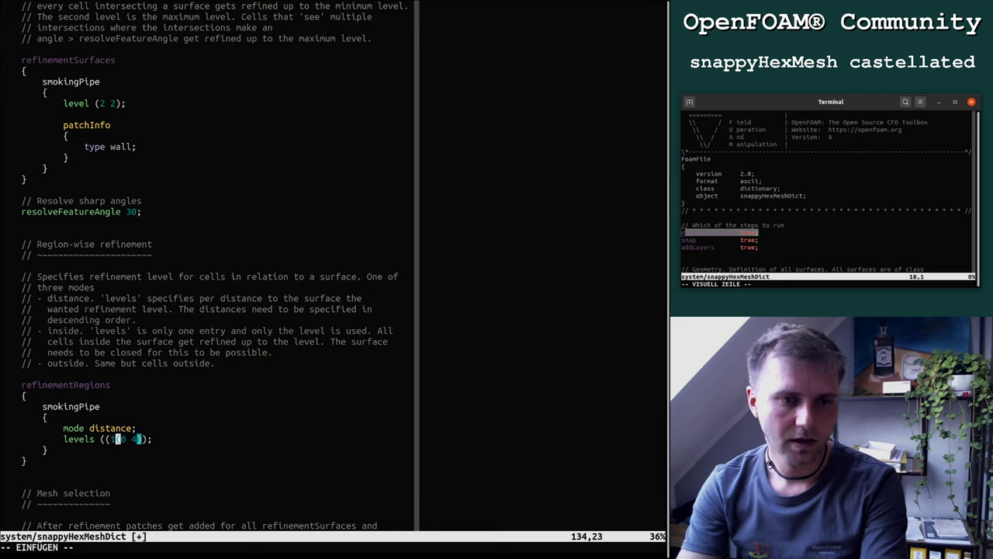
text( 5) )
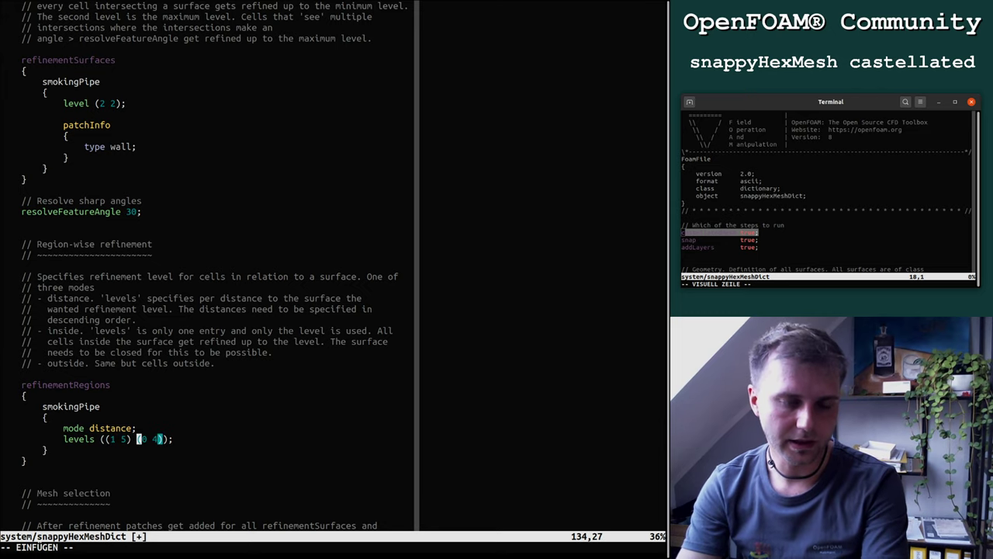
text((2)
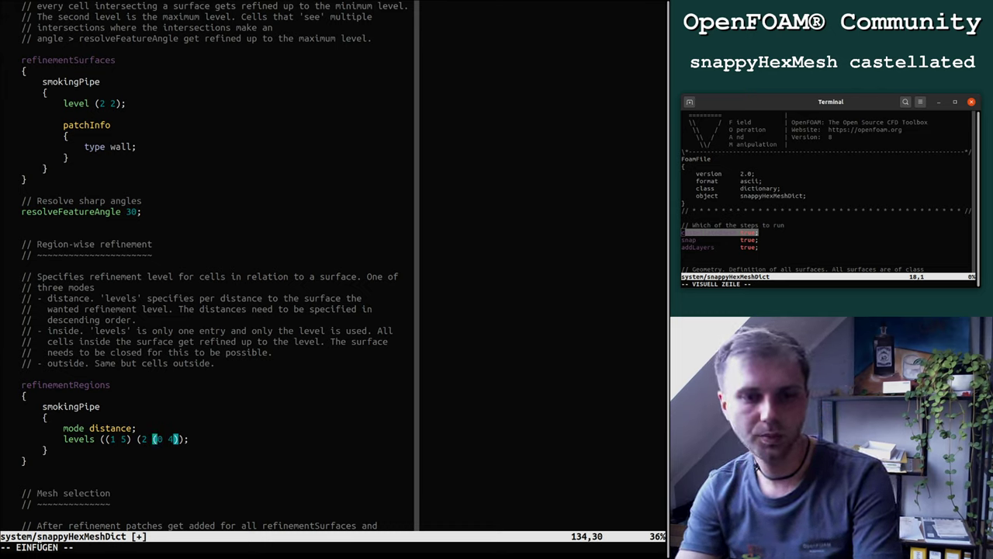
key(Escape)
key(Left)
key(Left)
key(Left)
key(Left)
key(Left)
key(Left)
key(Left)
key(Left)
key(Right)
key(Right)
key(Right)
key(Right)
key(Right)
key(Right)
key(Right)
key(Right)
text(i4) )
text((10)
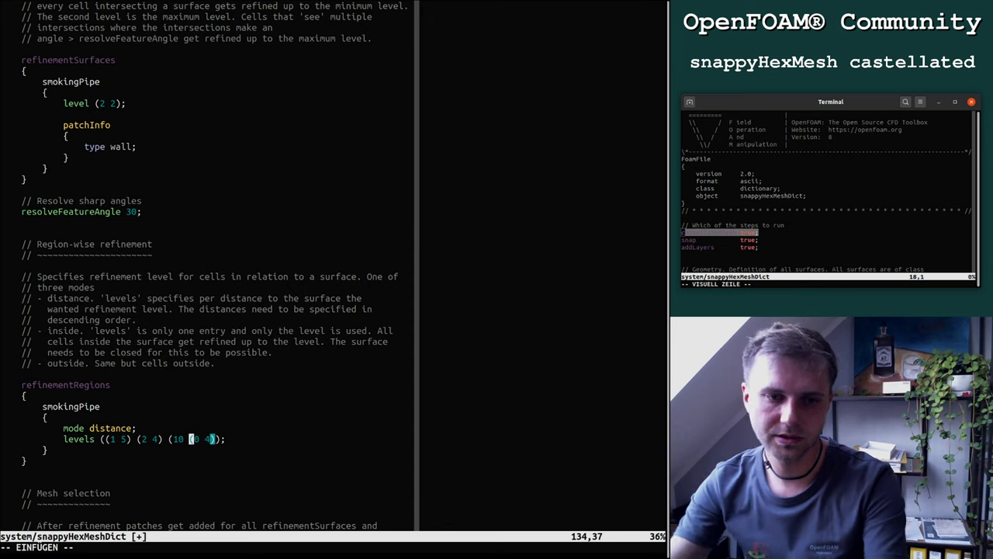
text( 23)
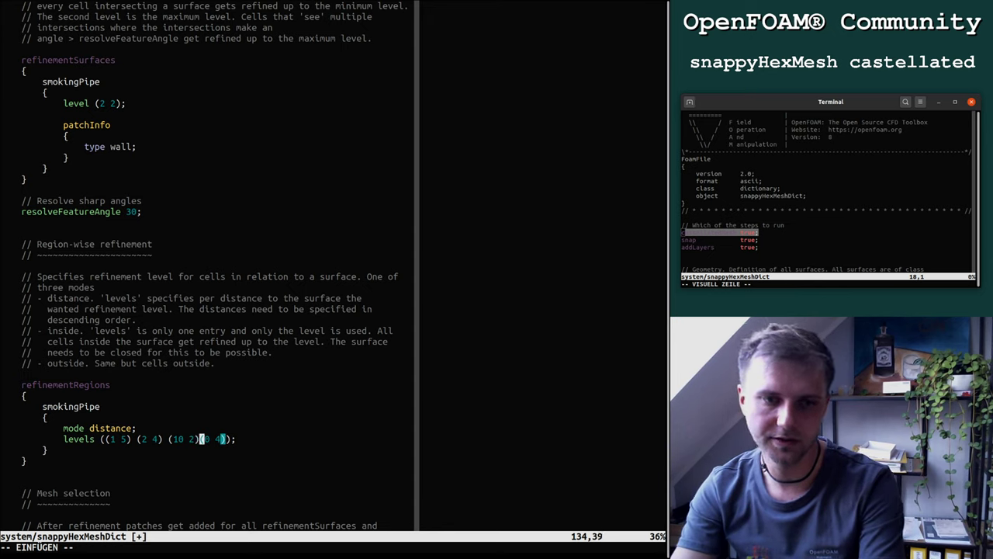
key(Delete)
key(Delete)
key(Delete)
key(Delete)
key(Delete)
key(Delete)
text();)
key(Down)
key(u)
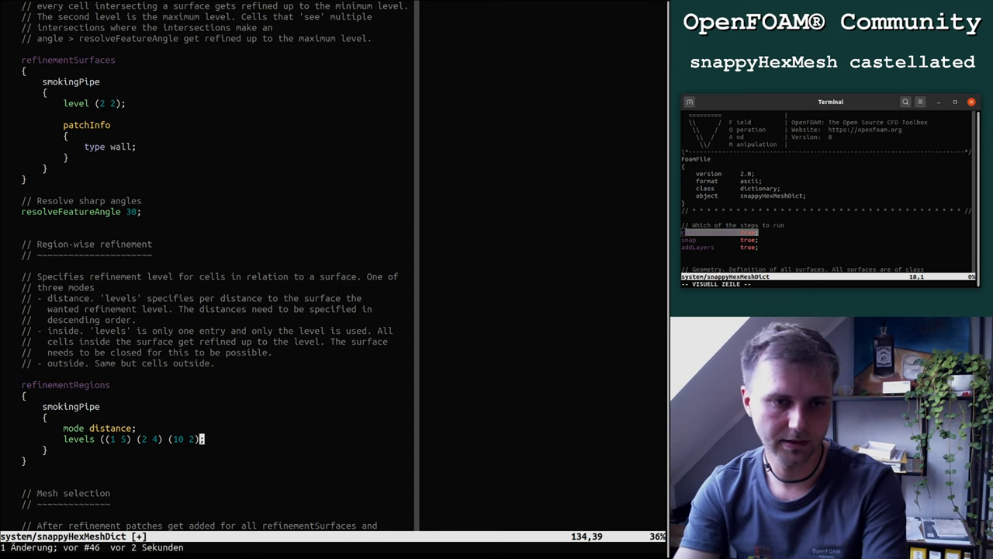
key(u)
Step: Comment out the whole smokingPipe region block with /* before it and */ after its brace
key(Down)
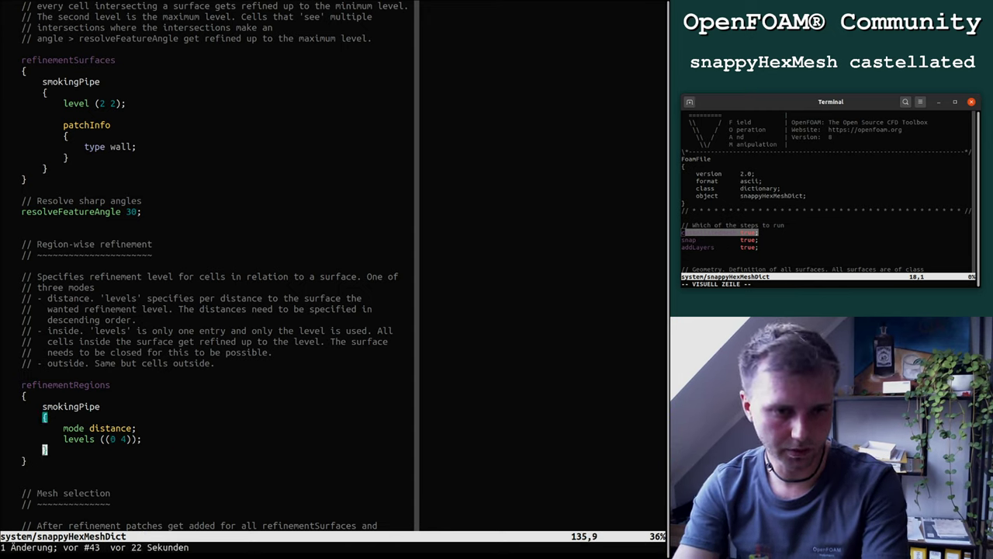
key(shift+v)
key(Up)
key(Escape)
key(Down)
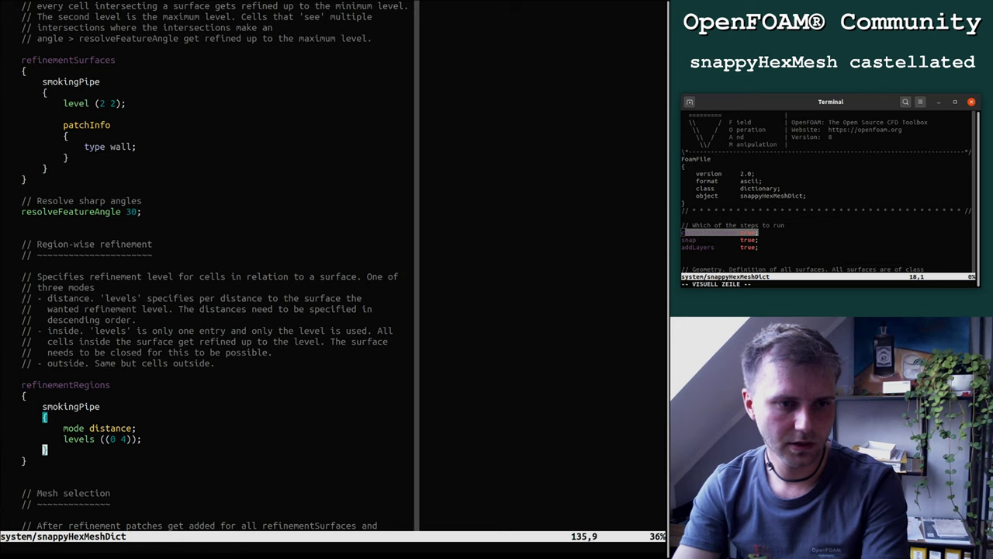
text(o*/)
key(Escape)
key(Up)
key(Up)
key(Up)
key(Up)
key(Up)
text(I/*)
key(Escape)
key(Down)
key(Down)
key(Down)
key(Down)
key(Down)
key(Down)
key(Down)
key(Down)
key(Down)
key(Down)
key(Down)
key(Down)
key(Down)
key(Down)
key(Down)
key(Down)
key(Down)
key(Down)
key(Down)
key(Down)
key(Down)
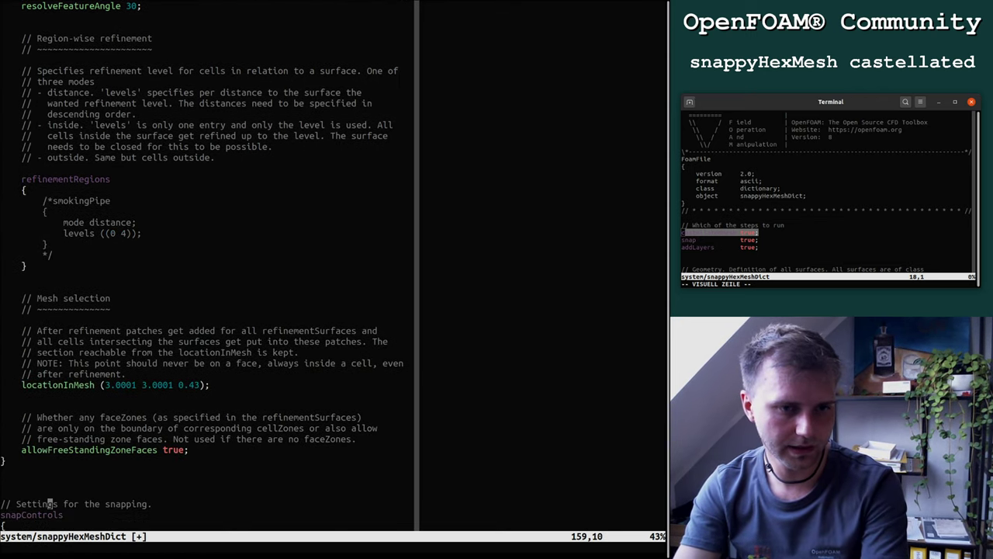
Step: Change allowFreeStandingZoneFaces from true to false and save snappyHexMeshDict
key(Up)
key(Up)
key(Up)
key(Up)
key(Up)
key(Up)
key(Up)
key(Up)
key(Up)
key(Up)
key(Up)
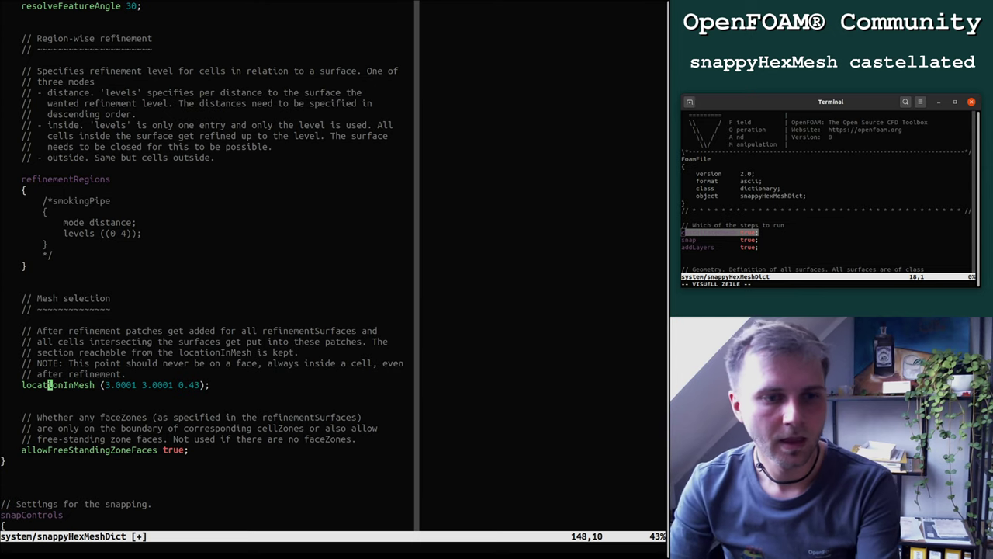
key(Down)
key(Down)
key(Down)
key(Down)
key(Down)
key(Down)
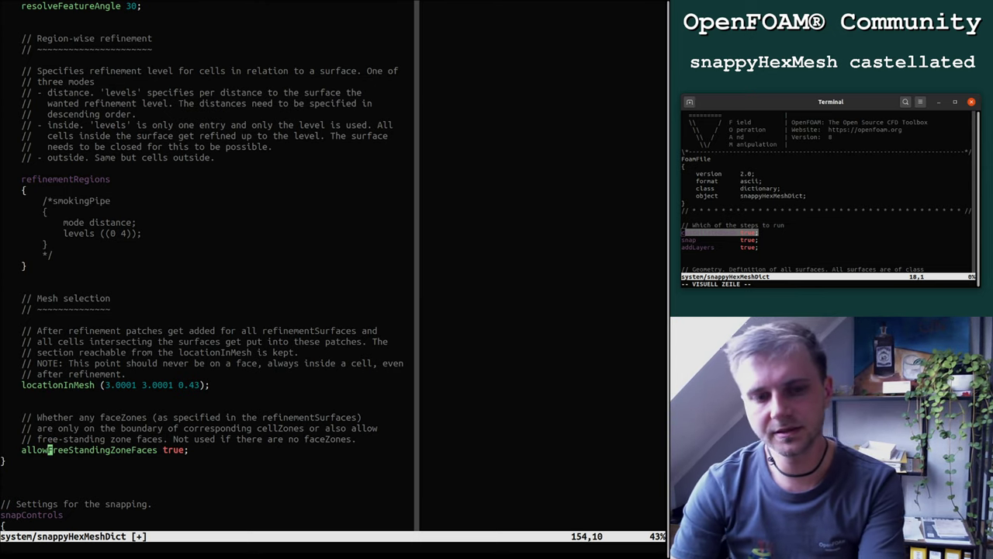
text(w)
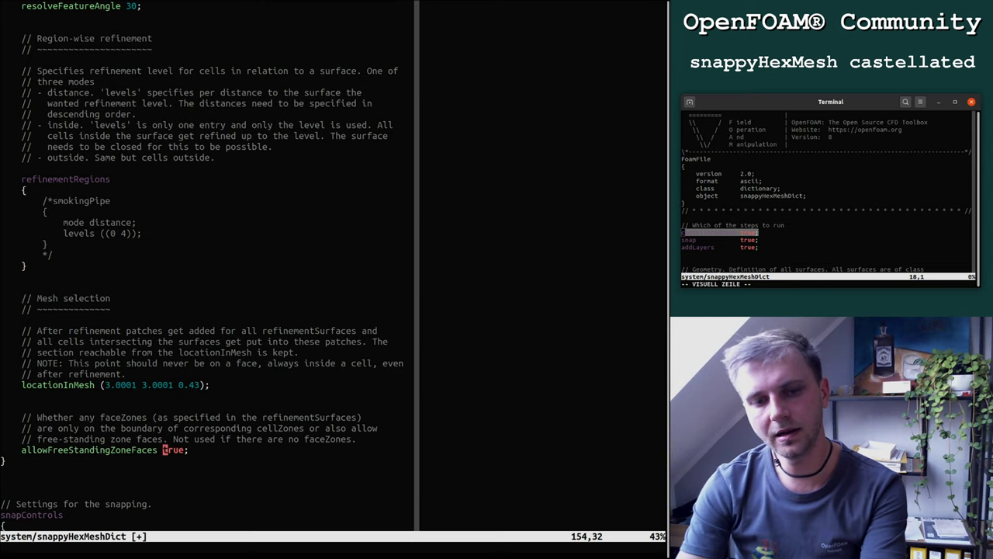
text(cwfalse)
key(Escape)
text(:)
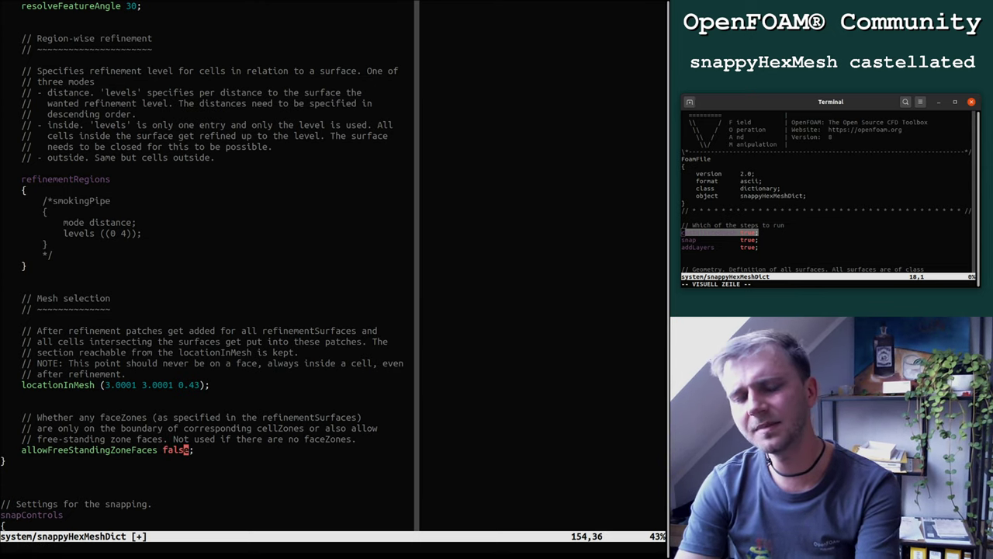
text(w)
key(Return)
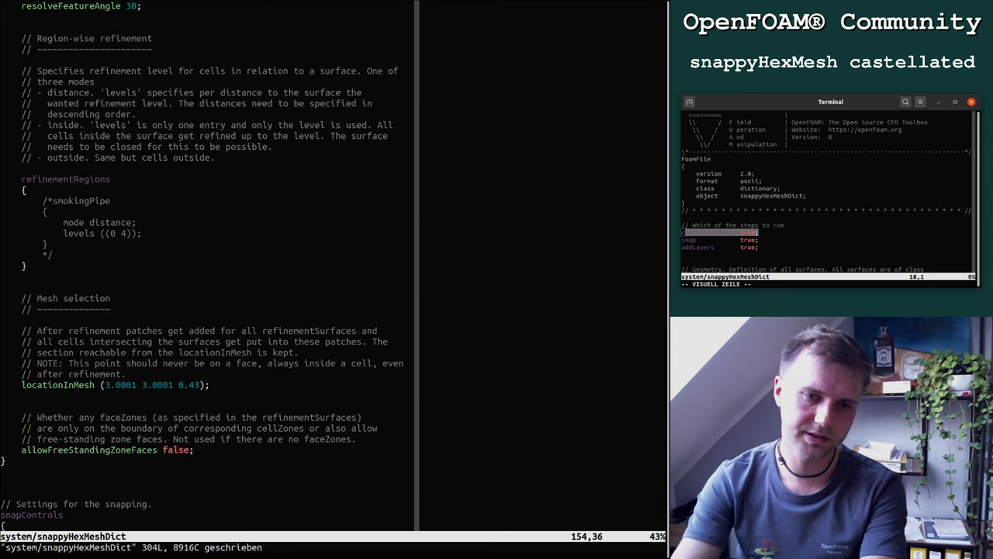
key(Up)
key(Up)
key(Up)
key(Up)
key(Up)
key(Up)
key(Up)
key(Up)
key(Up)
key(Up)
key(Up)
key(Up)
key(Up)
key(Up)
key(Up)
key(Up)
key(Up)
key(Up)
key(Up)
key(Up)
key(Up)
key(Up)
key(Up)
key(Up)
key(Up)
key(Up)
key(Up)
key(Up)
key(Up)
key(Up)
key(Up)
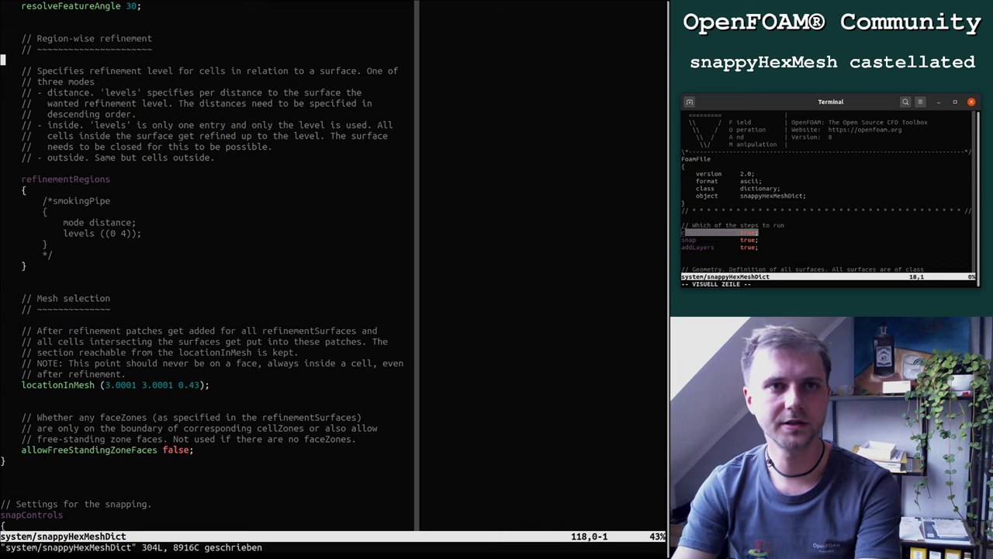
key(Up)
key(Up)
key(Up)
key(Up)
key(Up)
key(Up)
key(Up)
key(Up)
key(Up)
key(Up)
key(Up)
key(Up)
key(Up)
key(Up)
key(Up)
key(Up)
key(Up)
key(Up)
key(Up)
key(Up)
key(Up)
key(Up)
key(Up)
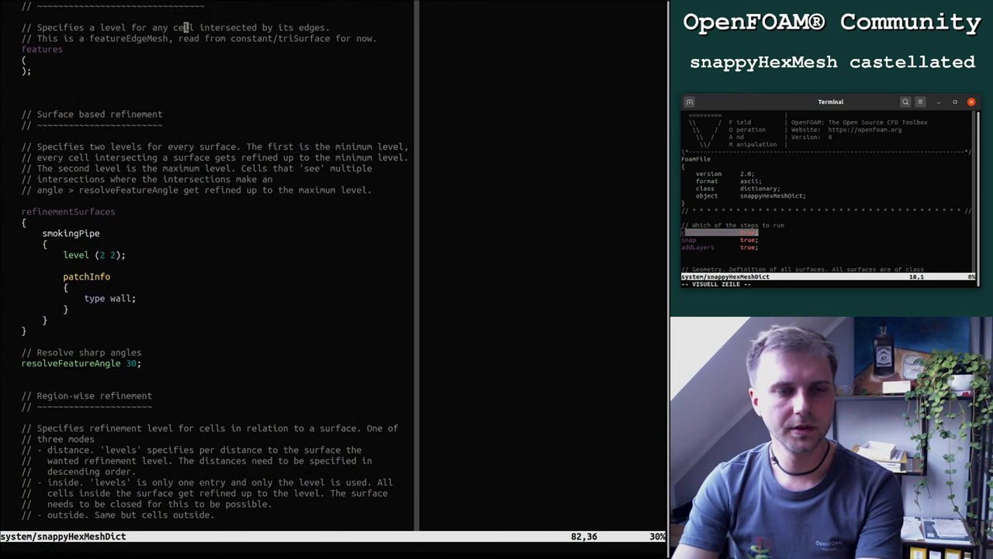
key(Down)
key(Down)
key(Down)
key(Down)
key(Down)
key(Down)
key(Down)
key(Down)
key(Down)
key(Down)
key(Down)
key(Down)
key(Down)
key(Down)
key(Down)
key(Down)
key(Down)
key(Down)
key(Down)
key(Down)
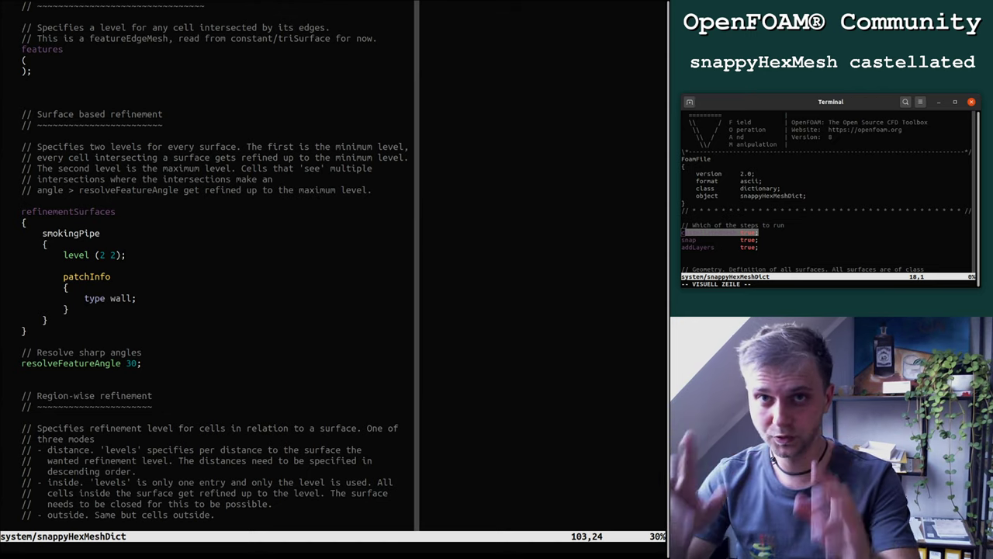
key(j)
key(j)
key(j)
key(j)
key(j)
key(j)
key(j)
key(j)
key(j)
key(j)
key(j)
key(j)
key(j)
key(j)
key(j)
key(j)
key(j)
key(j)
key(j)
key(j)
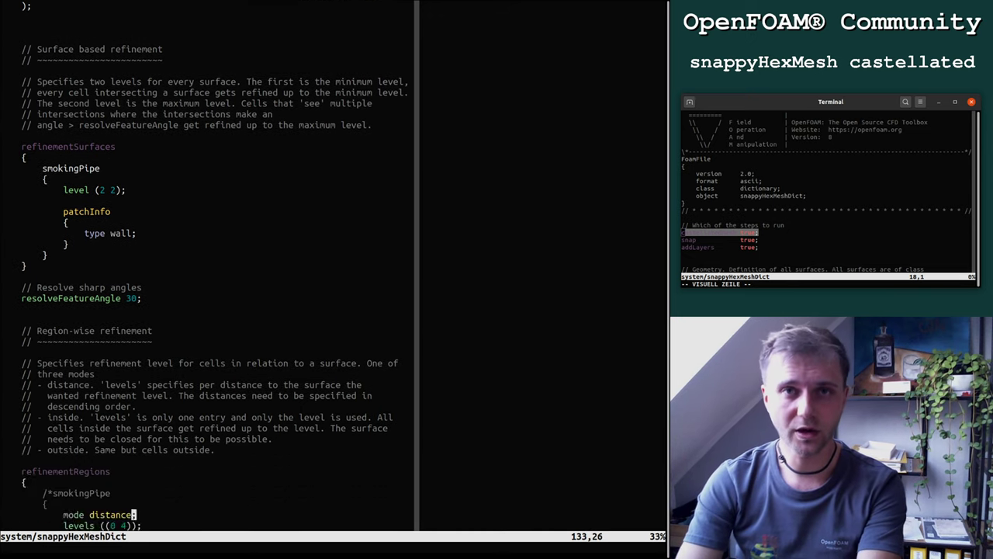
key(j)
key(j)
key(j)
key(j)
key(j)
key(j)
key(j)
key(j)
key(j)
key(j)
key(j)
key(j)
key(j)
key(j)
key(j)
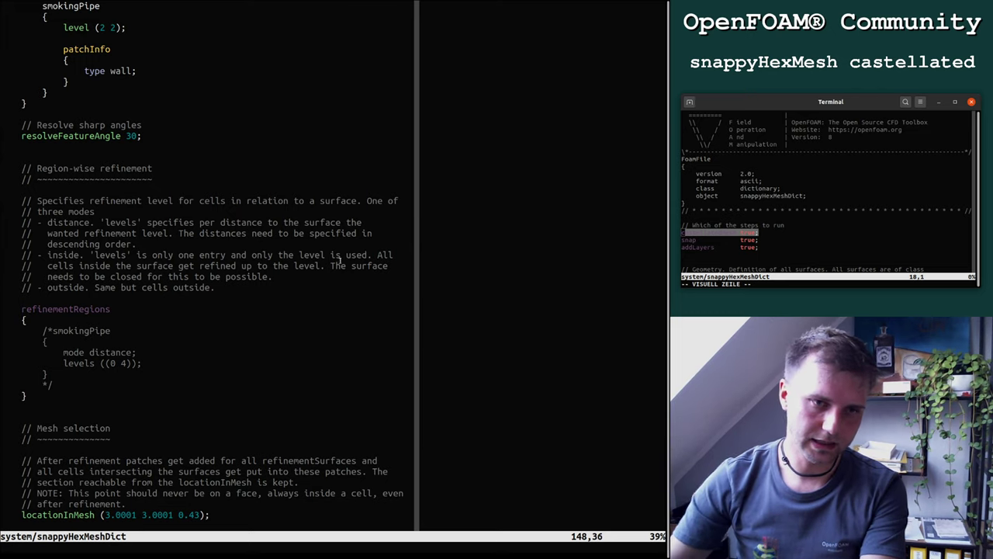
right_click(205, 315)
click(231, 365)
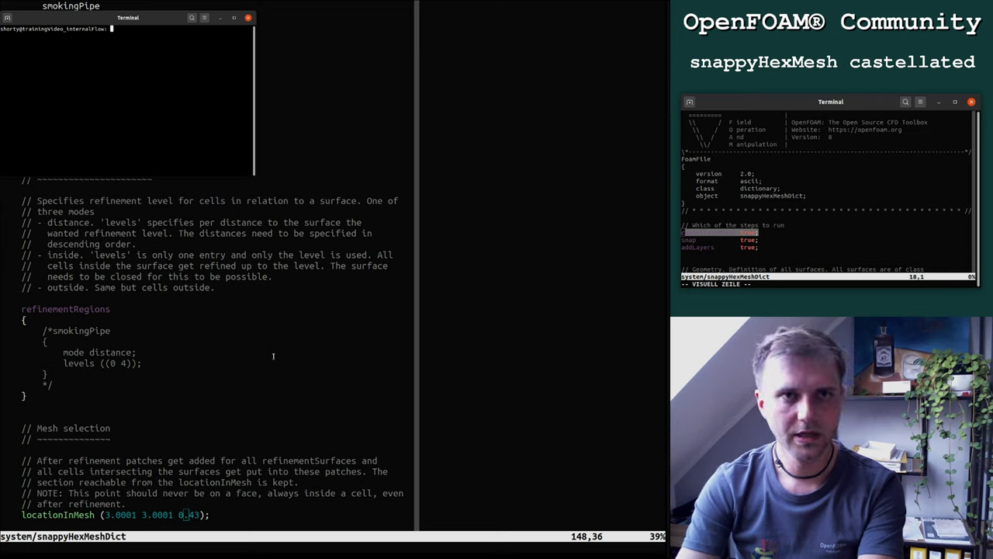
click(273, 356)
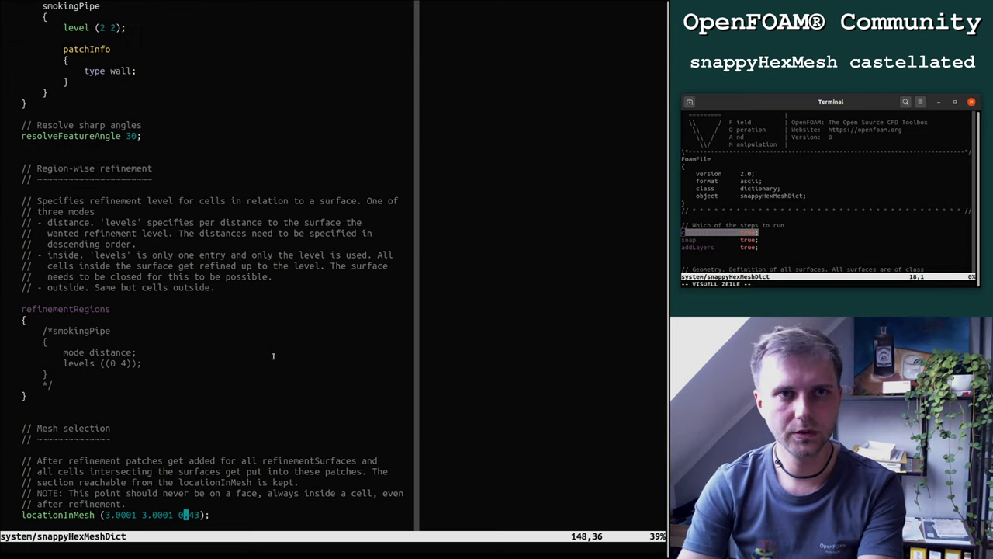
drag(293, 364, 299, 374)
text(:!c)
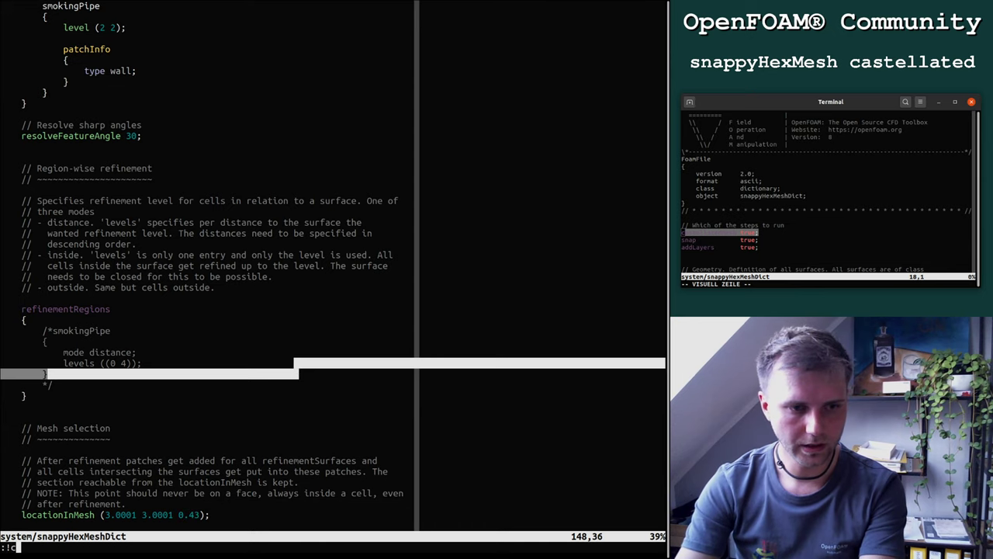
text(heckMesh)
key(Return)
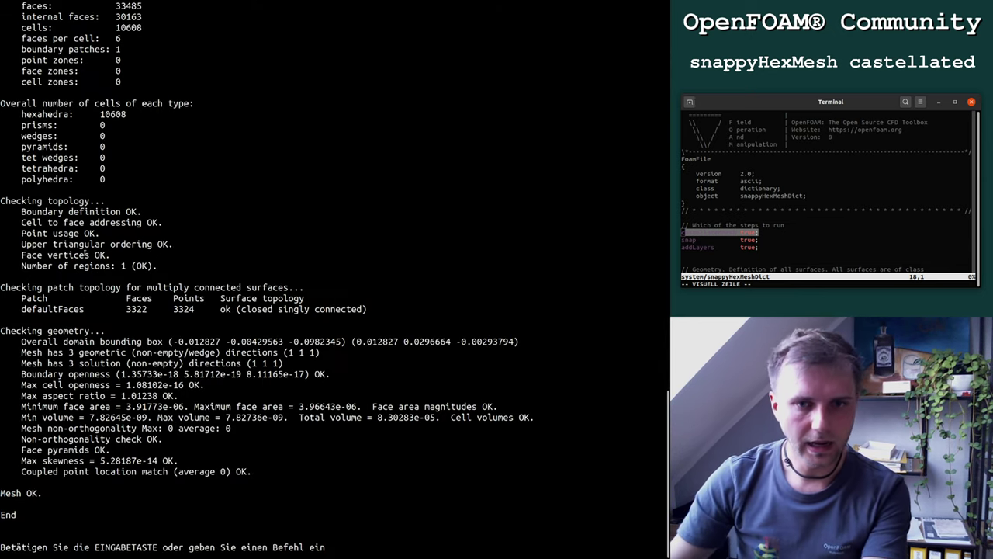
drag(173, 342, 516, 356)
Step: Edit the locationInMesh coordinates in snappyHexMeshDict and save with :wq
key(Return)
key(Down)
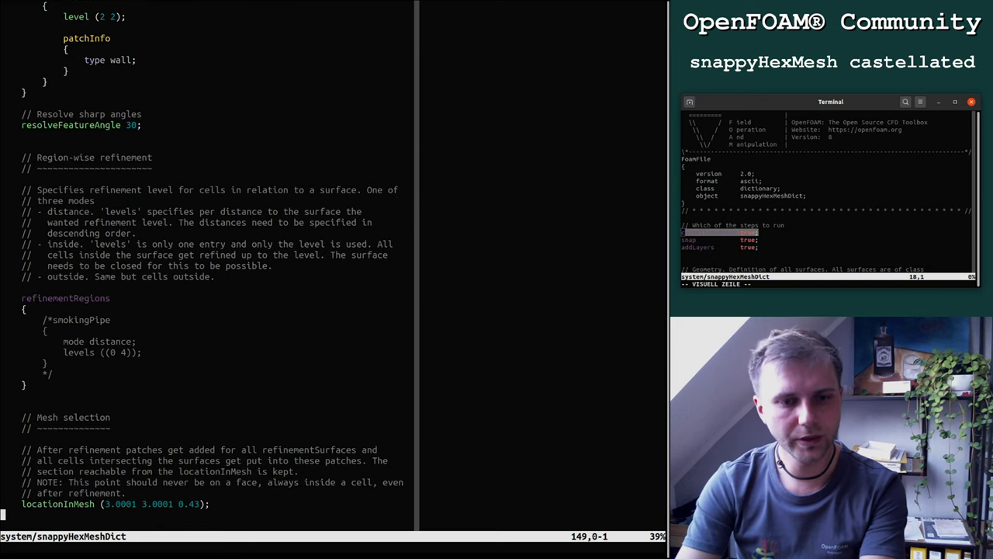
key(Up)
key(BackSpace)
key(BackSpace)
key(BackSpace)
key(Left)
key(Left)
key(Left)
key(Left)
key(Left)
key(Delete)
key(Delete)
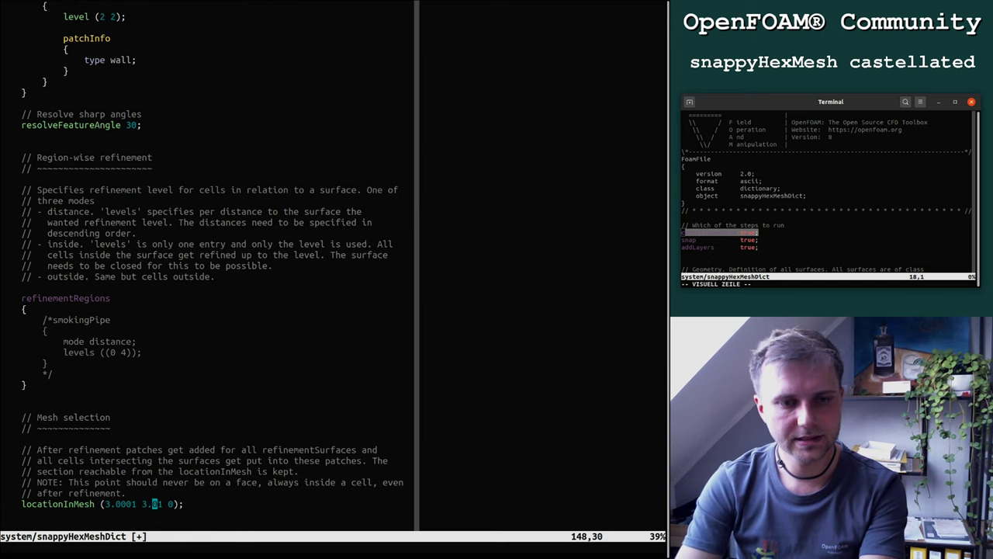
key(BackSpace)
key(BackSpace)
key(BackSpace)
key(BackSpace)
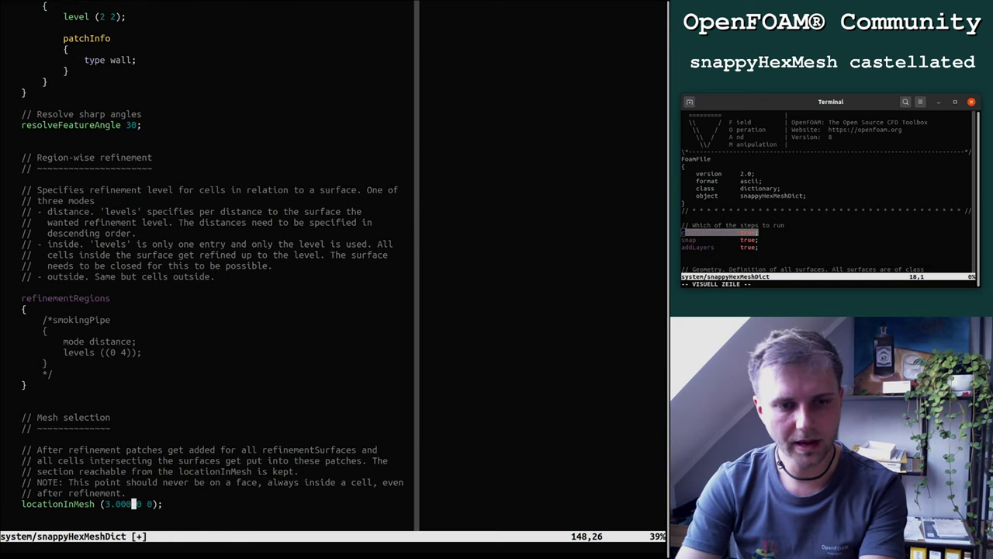
key(BackSpace)
key(BackSpace)
key(BackSpace)
key(BackSpace)
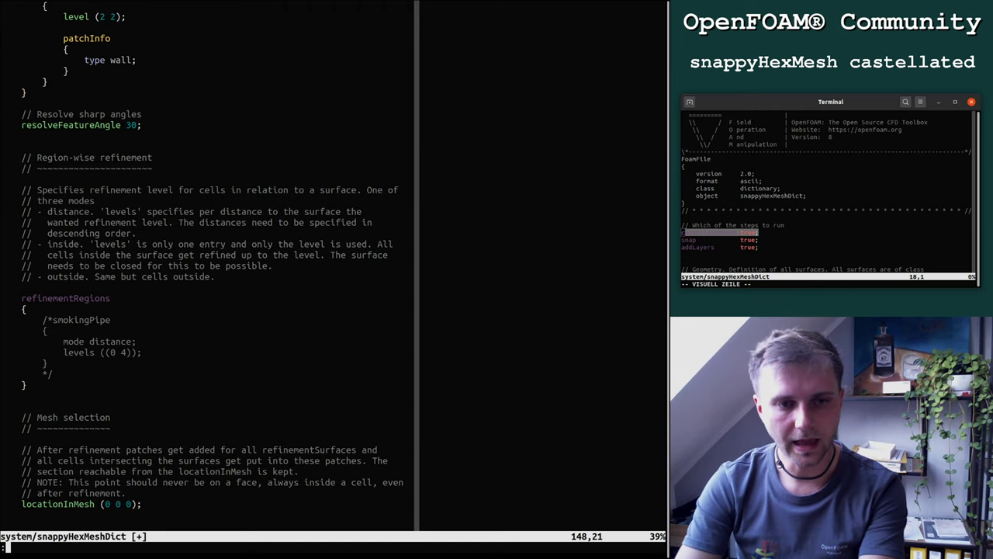
text(wq)
key(Return)
Step: List the case directory, re-run snappyHexMesh and check the layer thickness message in its log
text(ls)
key(Return)
text(sna)
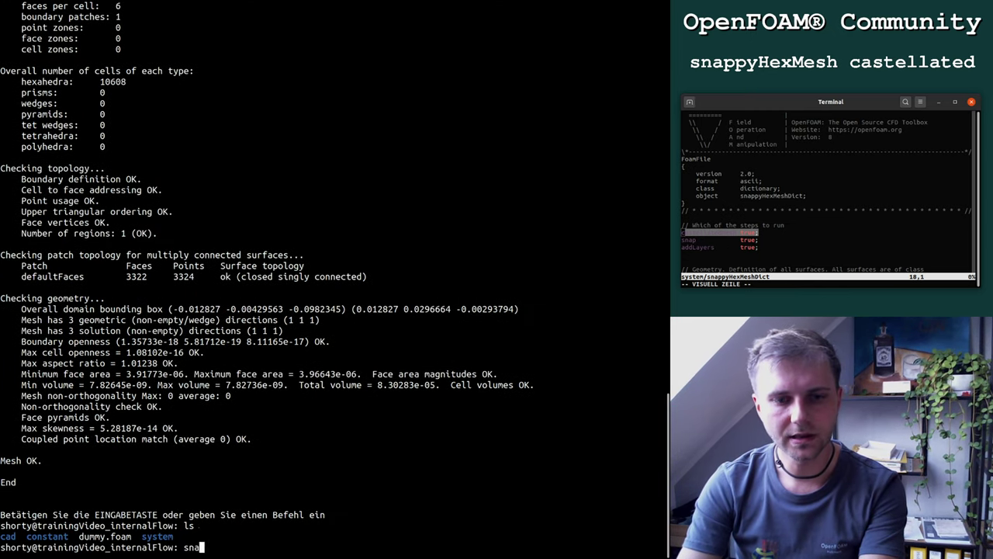
text(ppyHexMesh)
key(Return)
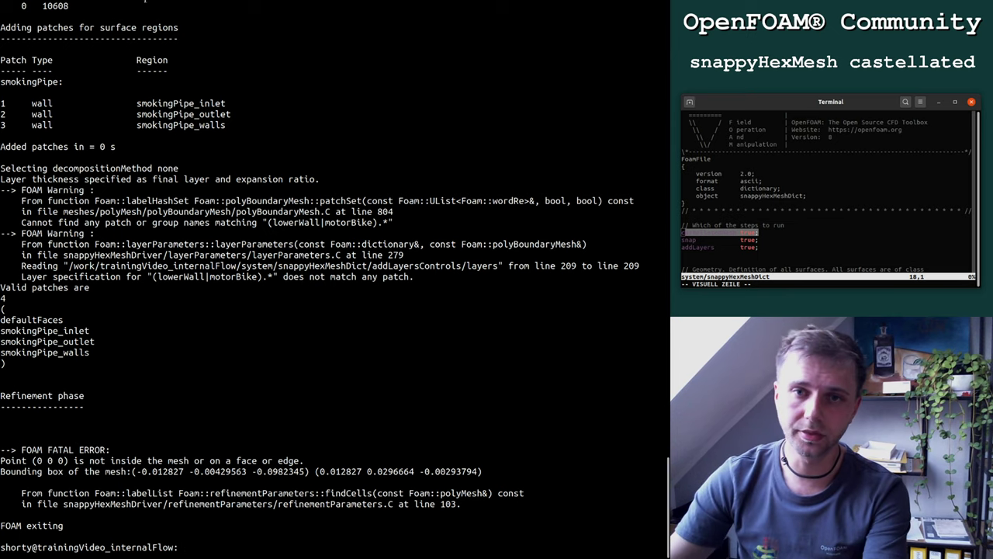
scroll(122, 1, up, 12)
scroll(211, 293, down, 12)
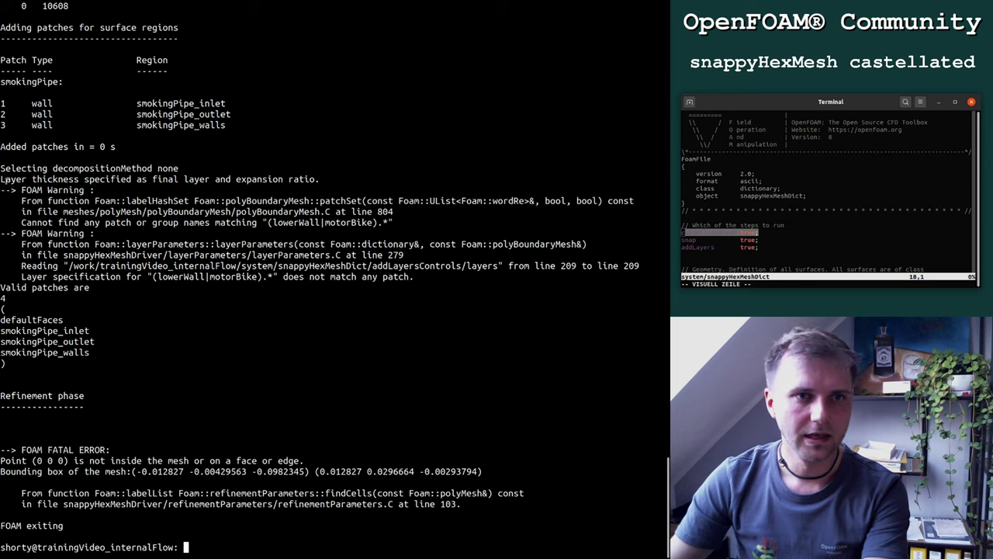
drag(3, 179, 227, 180)
click(339, 200)
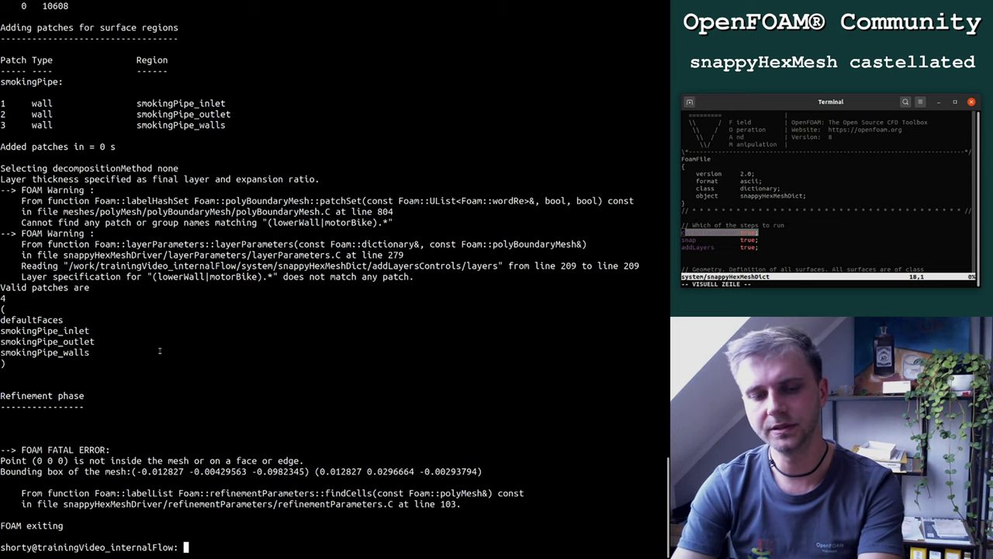
Step: Open system/snappyHexMeshDict in Vim and move down to the layers list
text(vim system/snappyHexMeshDict)
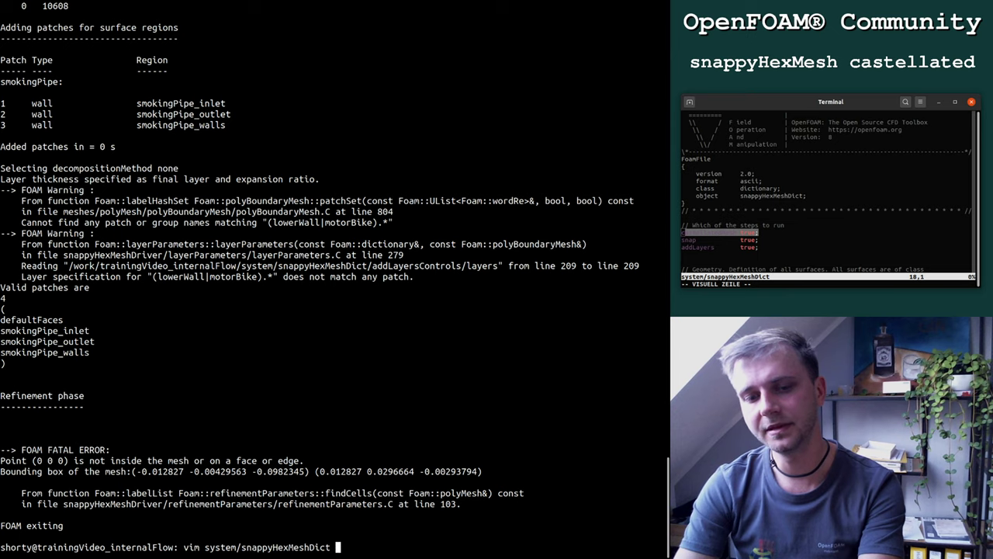
key(Return)
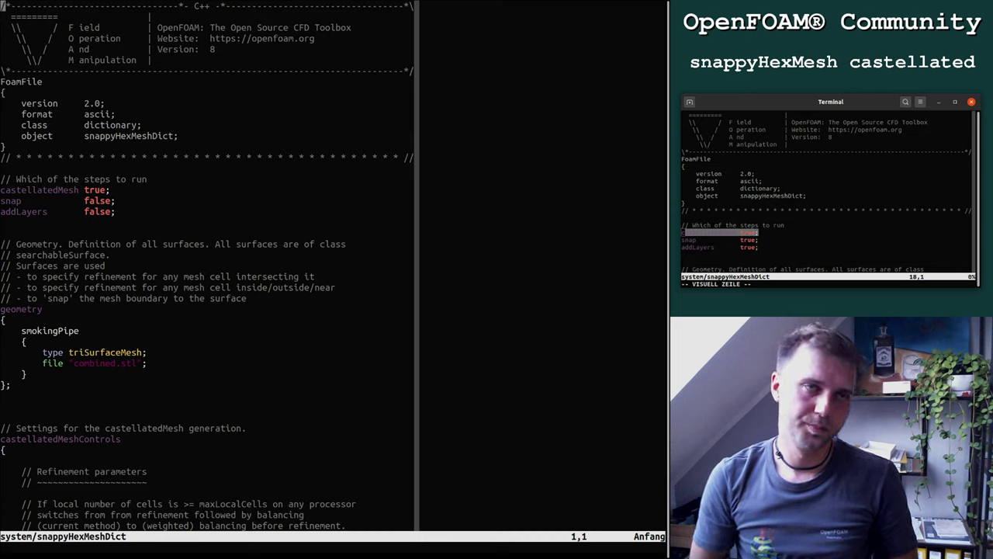
key(j)
key(j)
key(j)
key(j)
key(j)
key(j)
key(j)
key(j)
key(j)
key(j)
key(j)
key(j)
key(j)
key(j)
key(j)
key(j)
key(j)
key(j)
key(j)
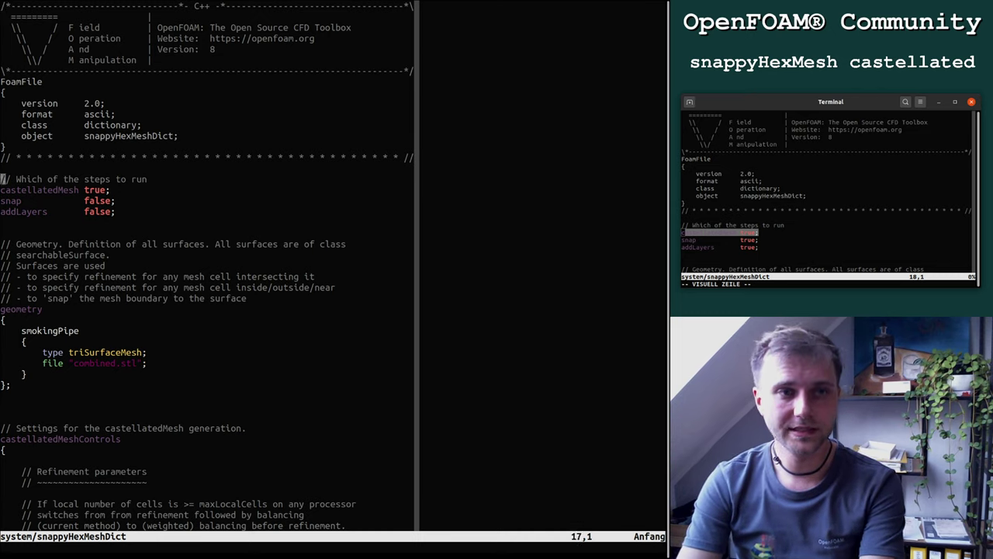
key(w)
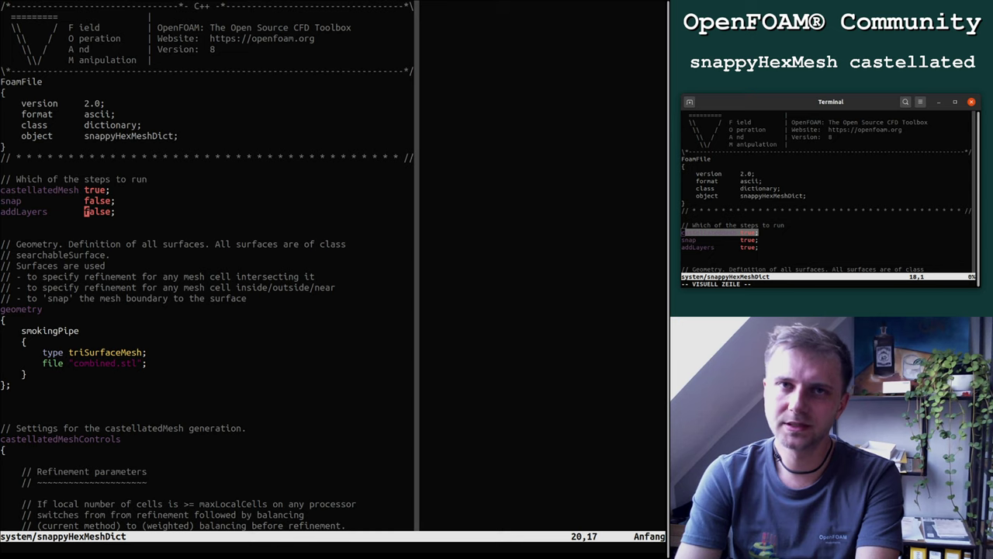
key(ctrl+f)
key(ctrl+f)
key(j)
key(j)
key(j)
key(j)
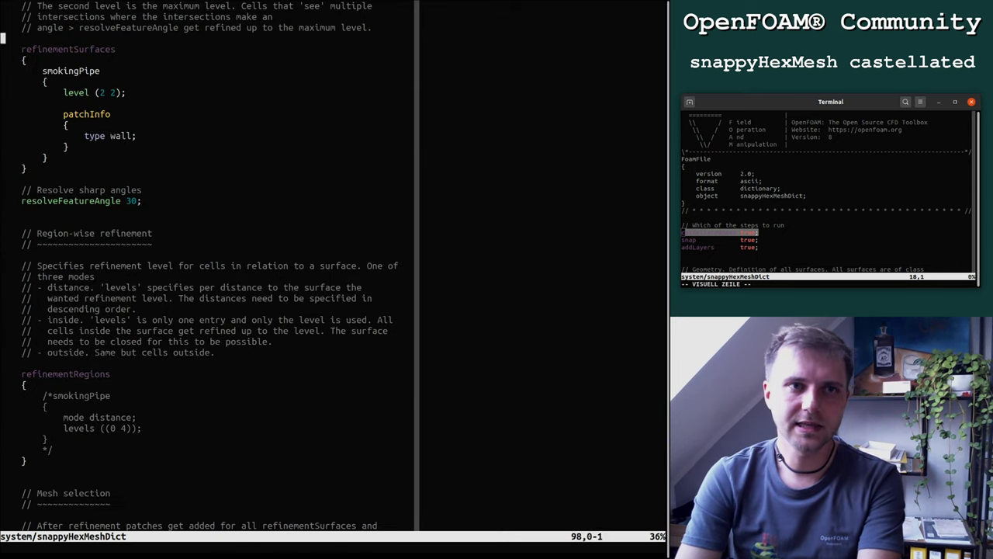
key(ctrl+f)
key(ctrl+f)
key(j)
key(j)
key(j)
key(j)
key(j)
key(j)
key(j)
key(j)
key(j)
key(j)
key(j)
key(j)
key(j)
key(j)
key(j)
key(j)
key(w)
key(j)
Step: Delete the (lowerWall|motorBike) layer entry and save the file
key(shift+v)
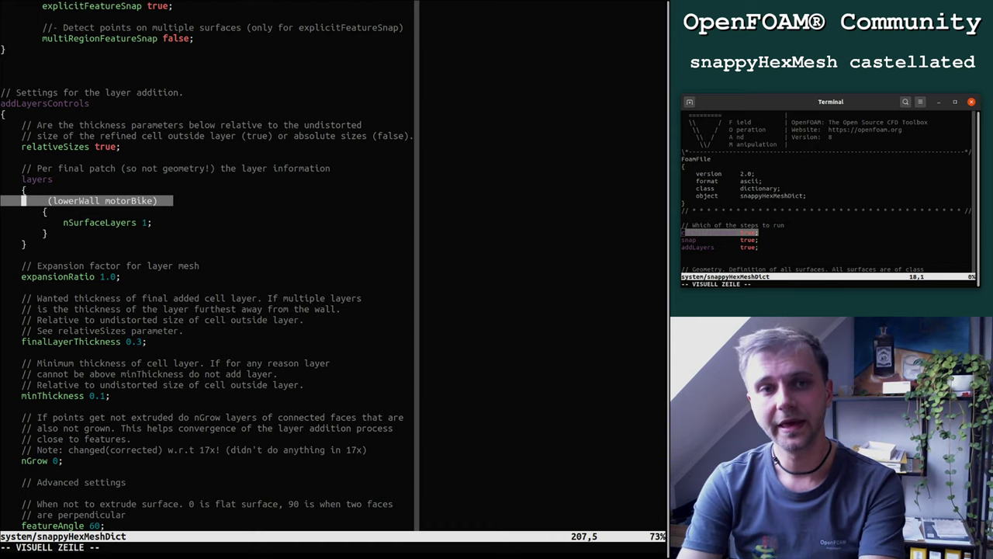
key(j)
key(j)
key(j)
text(d:w)
key(Return)
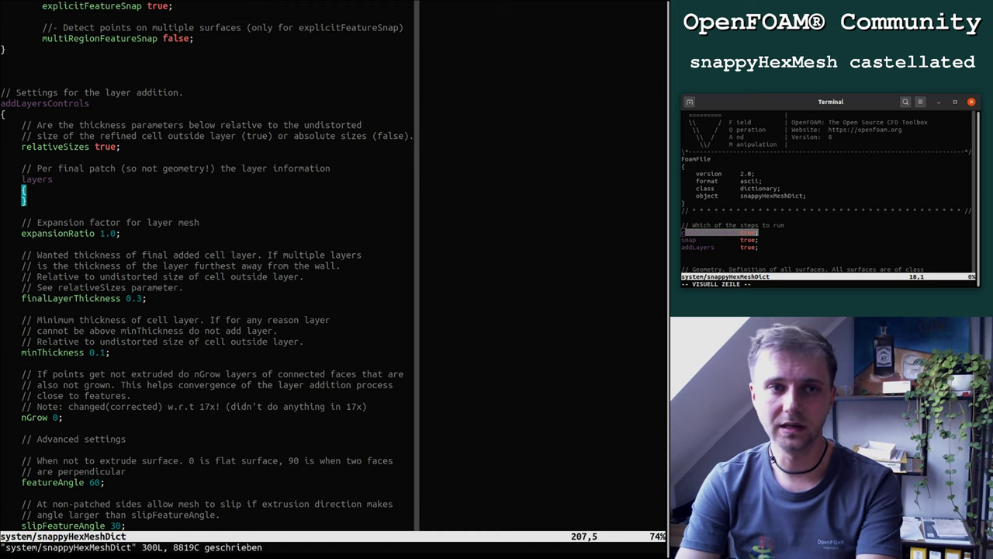
Step: Undo the deletion and wrap the layer entry in /* */ comment markers
text(urfaceLayers 1)
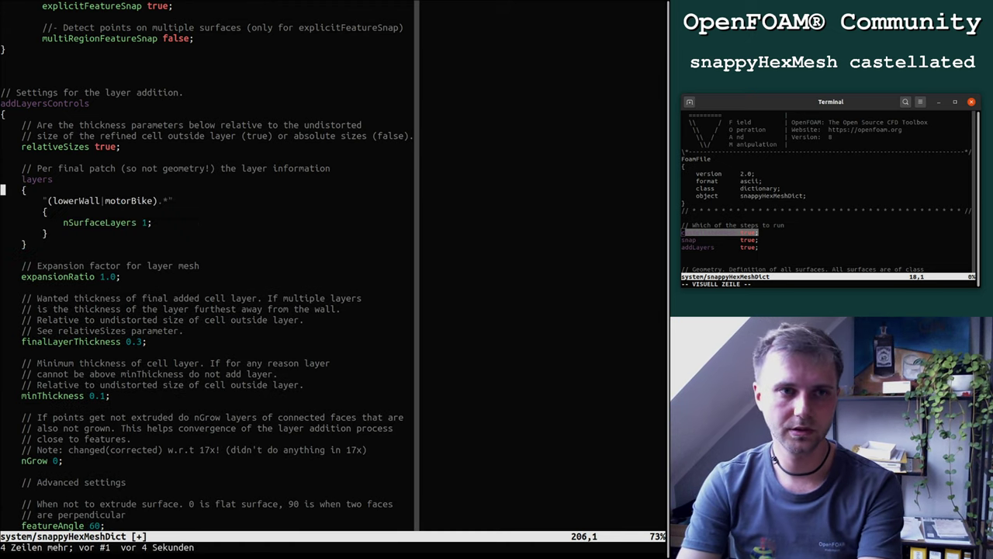
text(o/*)
key(Escape)
key(j)
key(j)
key(j)
key(j)
text(o*)
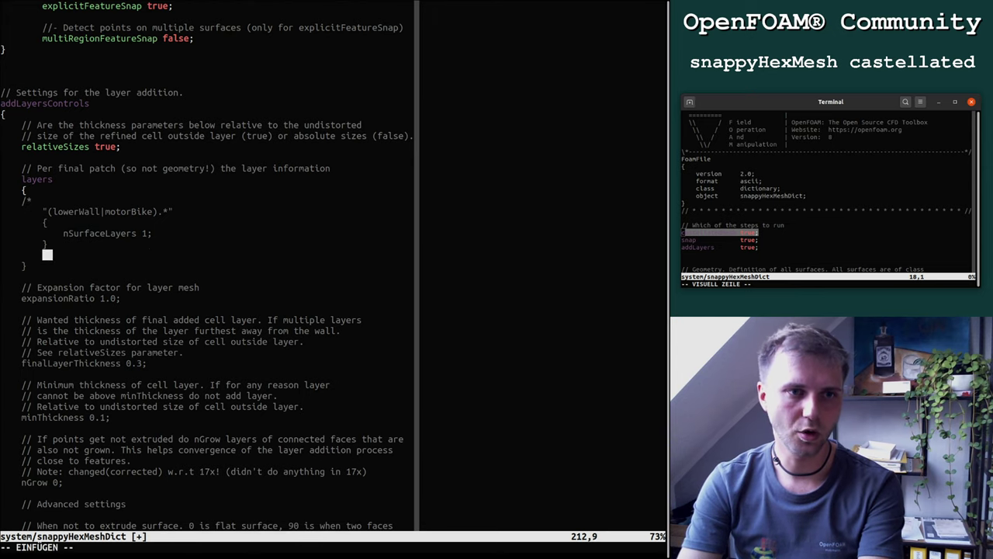
text(/)
key(Escape)
key(k)
key(k)
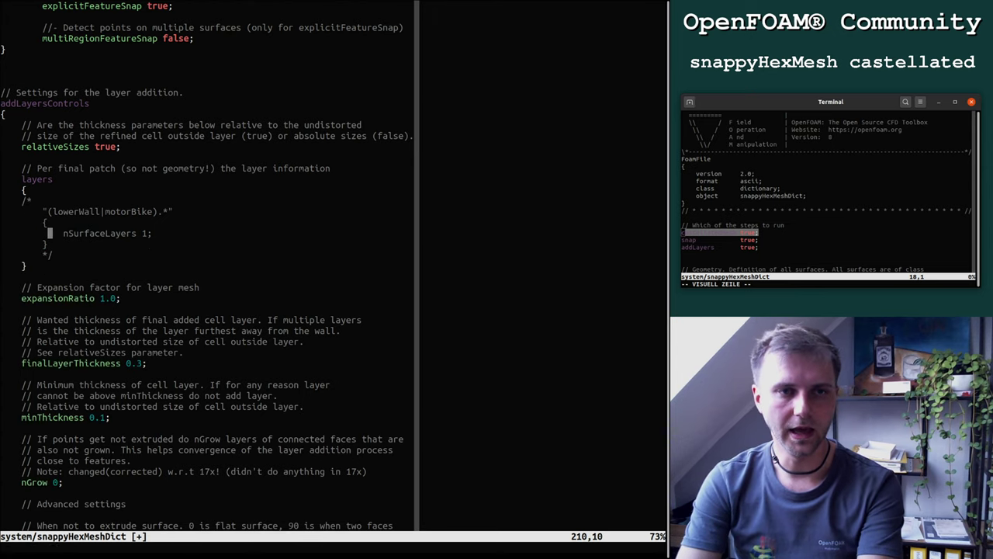
key(k)
key(k)
key(k)
Step: Save and quit Vim, then re-run the previous snappyHexMesh command
text(:w)
key(Return)
text(:q)
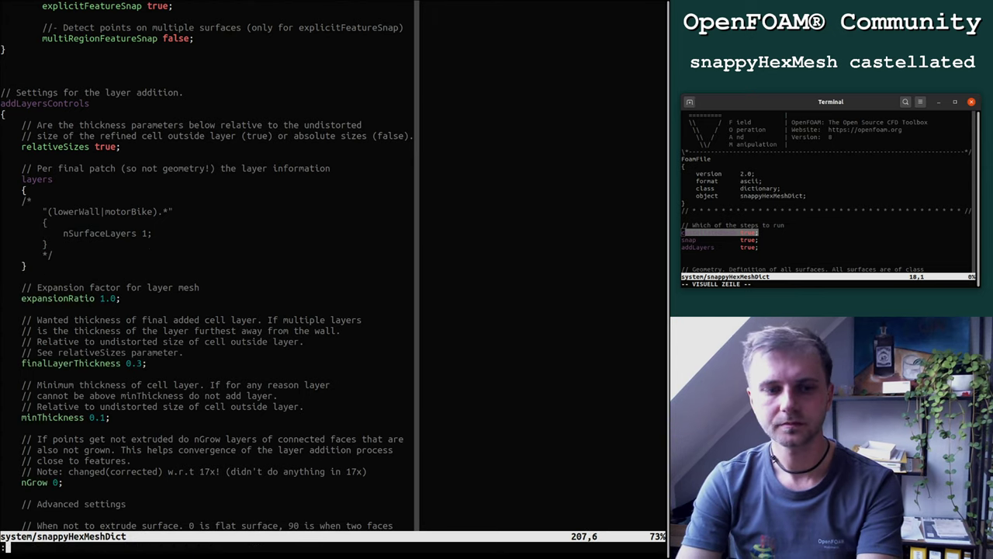
key(Return)
key(Up)
key(Up)
key(Return)
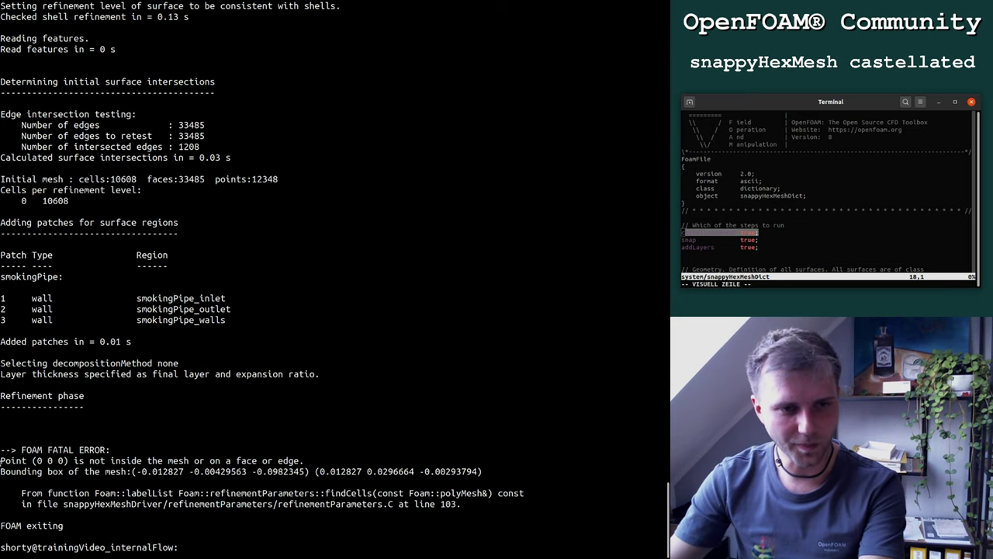
drag(1, 461, 29, 460)
click(100, 460)
drag(100, 459, 304, 460)
click(318, 461)
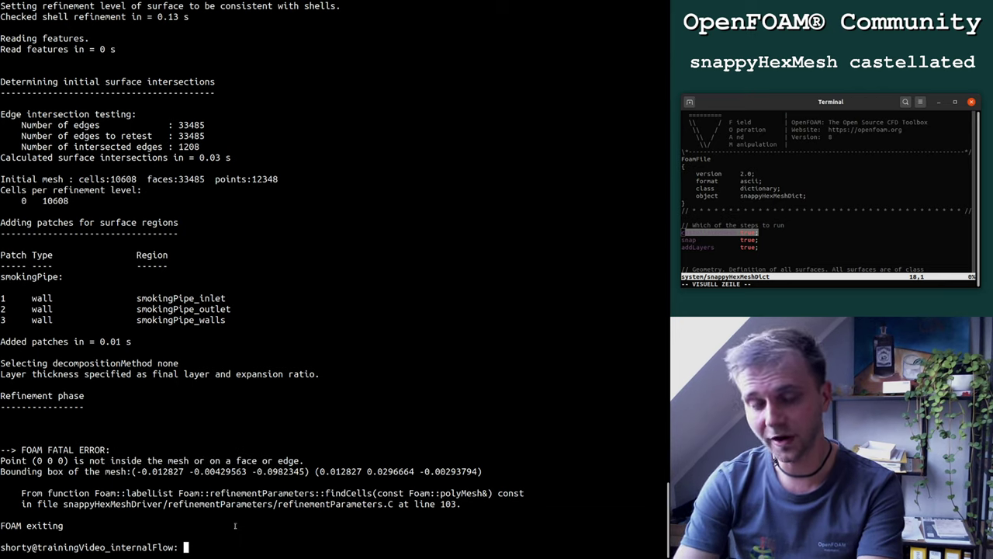
text(vim)
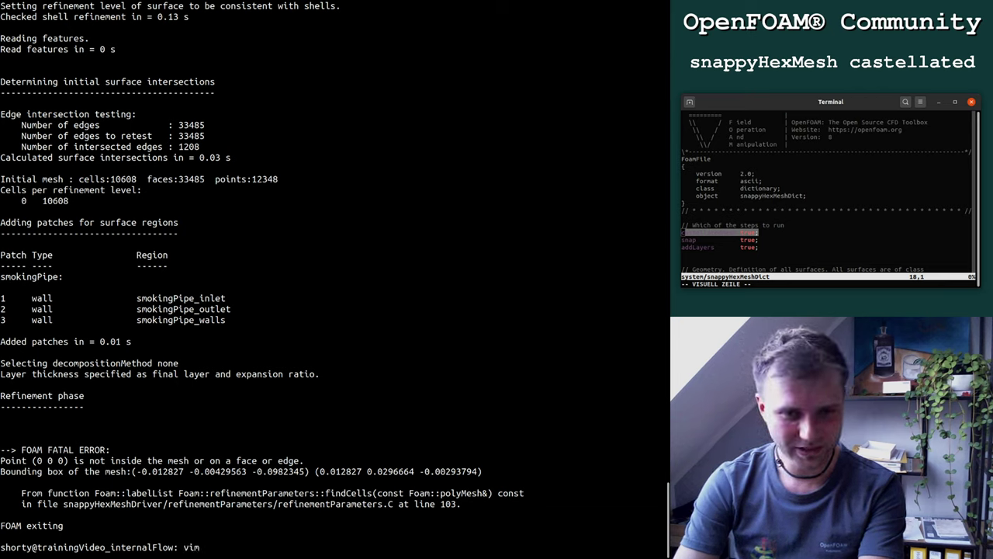
double_click(450, 471)
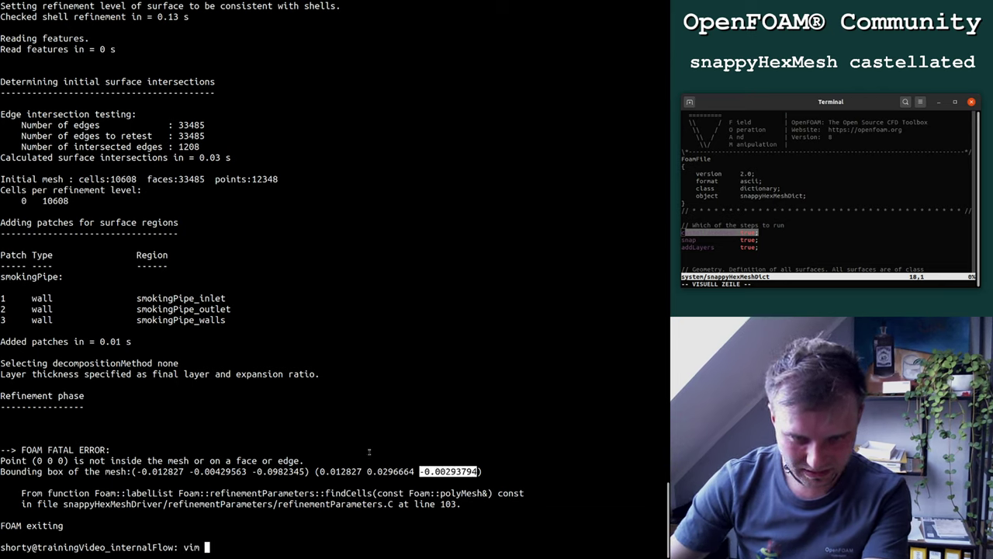
double_click(277, 471)
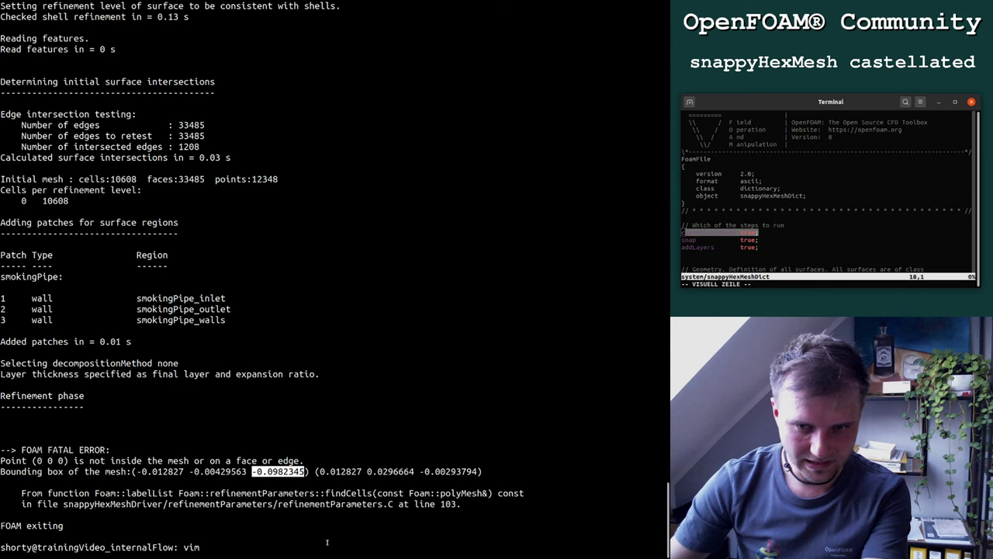
Step: Reopen snappyHexMeshDict in Vim from the command history
click(286, 478)
key(Up)
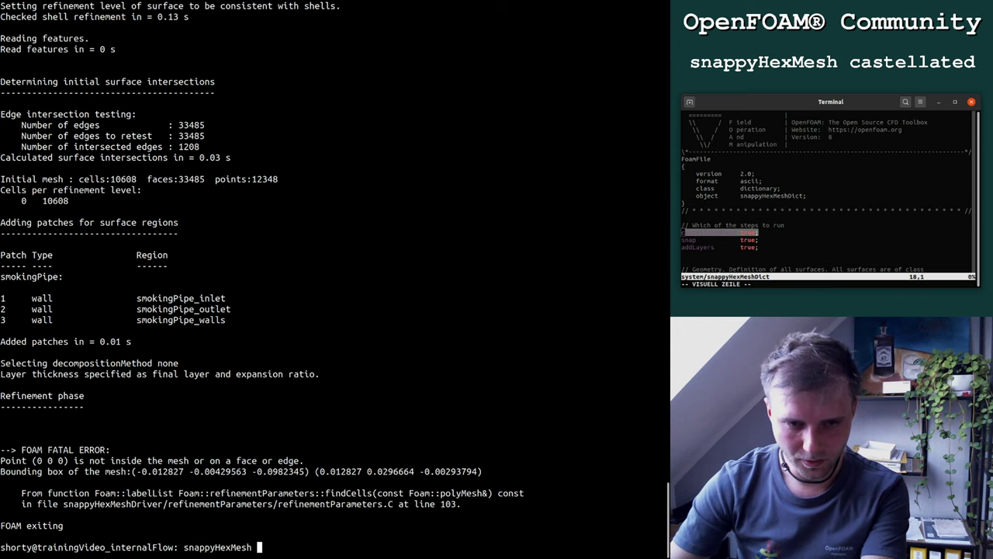
key(Up)
key(Return)
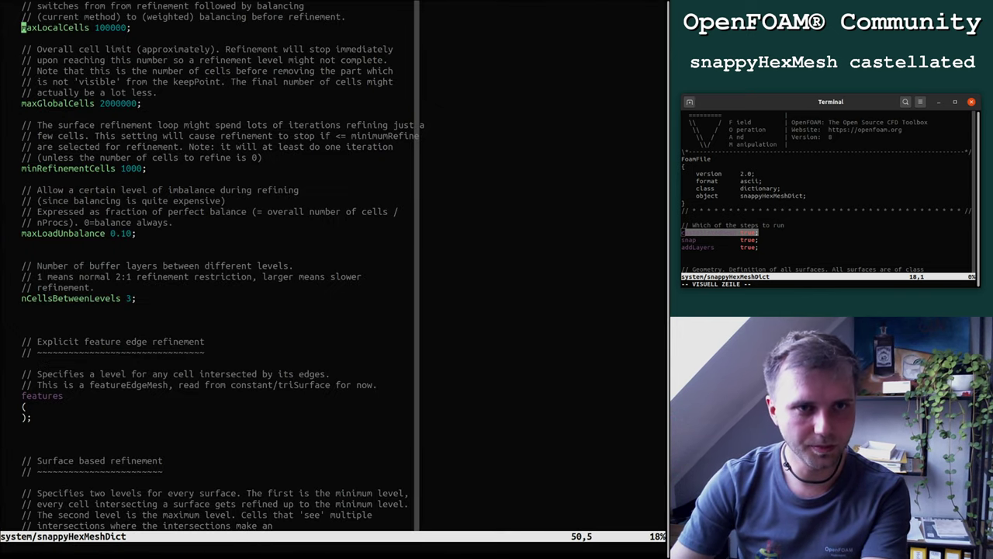
Step: Change the locationInMesh z coordinate to -0.8 and save with :wq
key(ctrl+f)
key(ctrl+f)
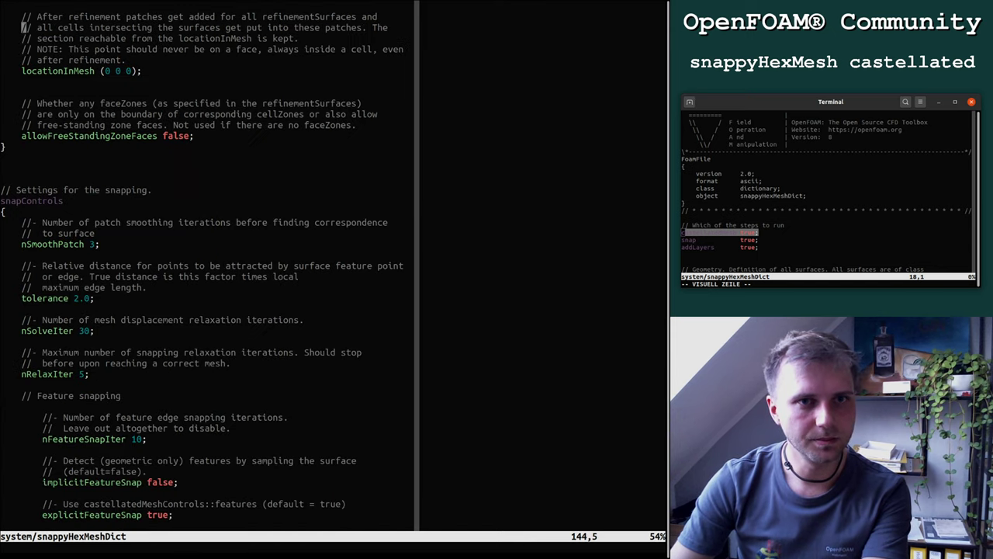
key(j)
key(j)
key(j)
key($)
key(j)
key(h)
key(h)
text(i)
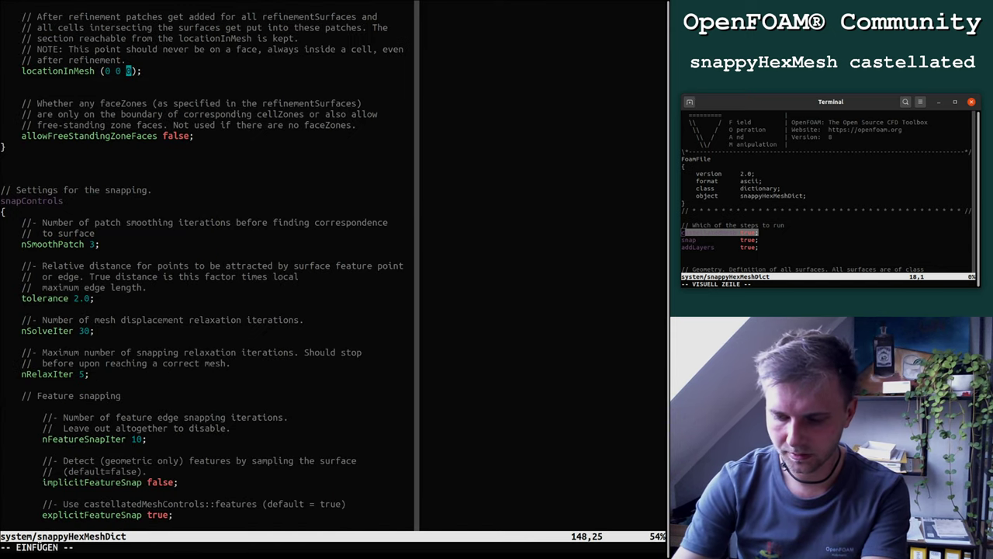
text(-0.)
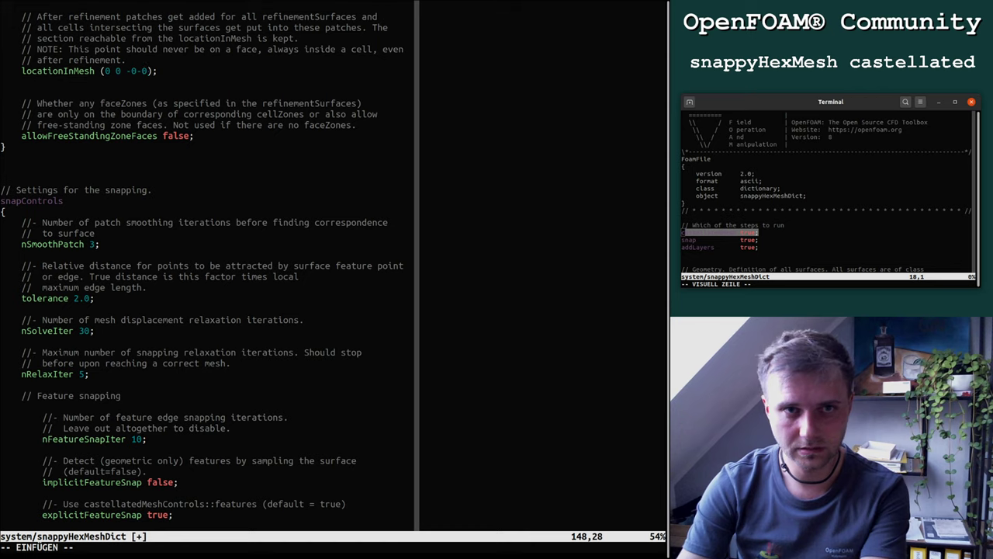
key(Left)
key(Right)
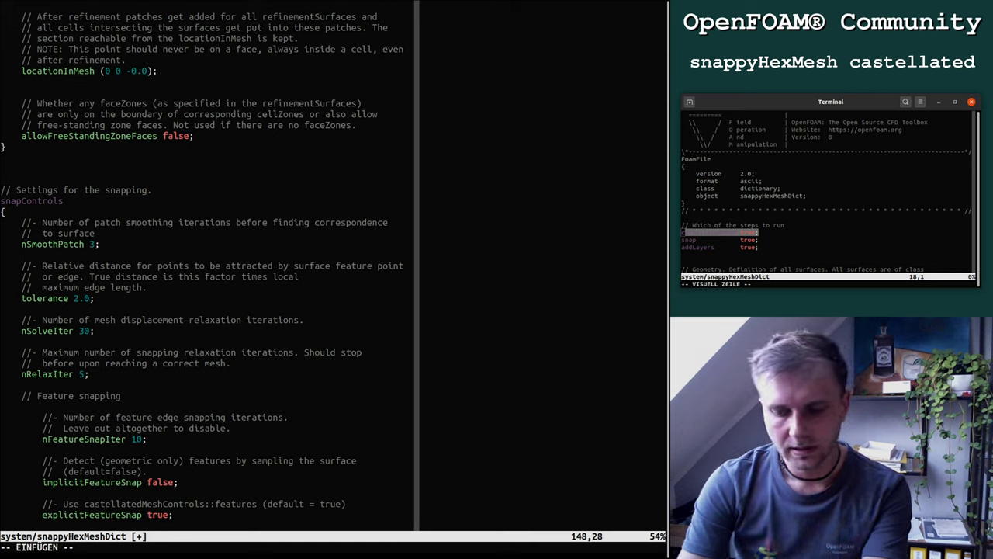
key(Escape)
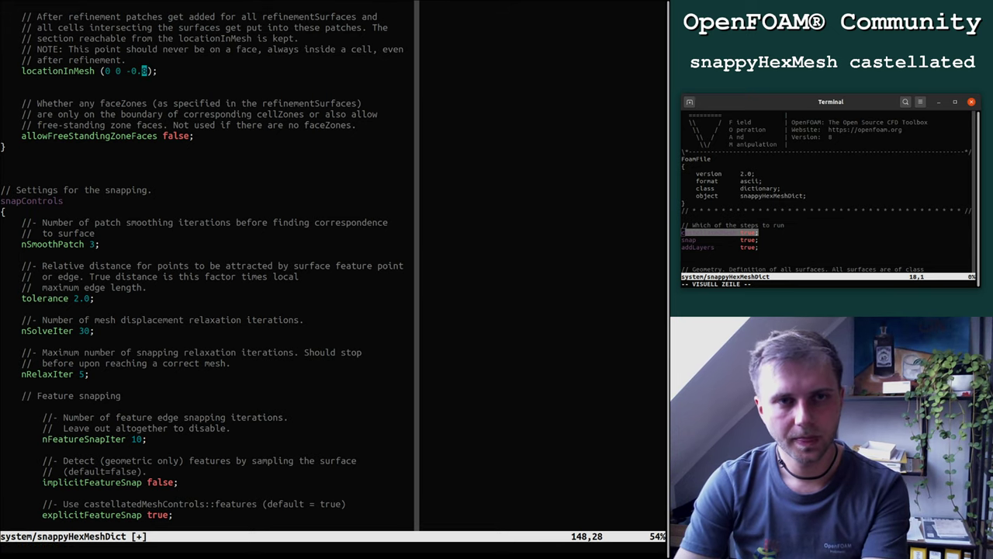
text(:wq)
key(Return)
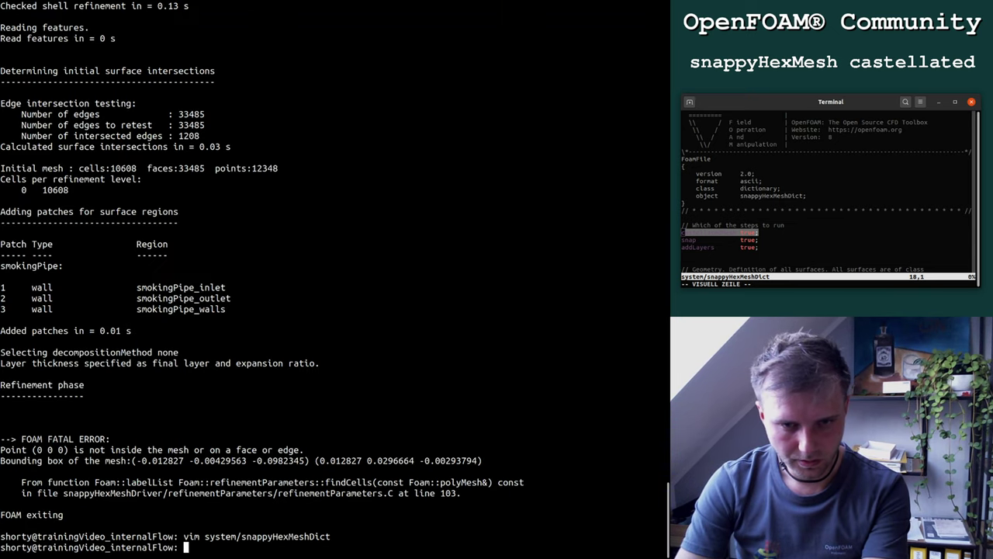
Step: Correct locationInMesh to (0 0 -0.08), save, and run snappyHexMesh again
key(Up)
key(Return)
key(ctrl+d)
key(ctrl+d)
key(ctrl+d)
key(ctrl+d)
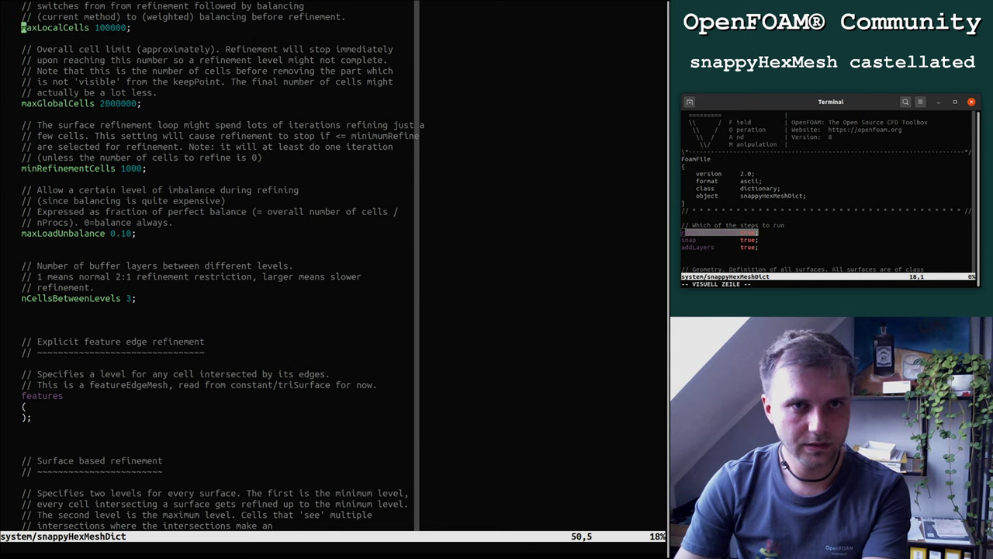
key(k)
key(k)
key(ctrl+d)
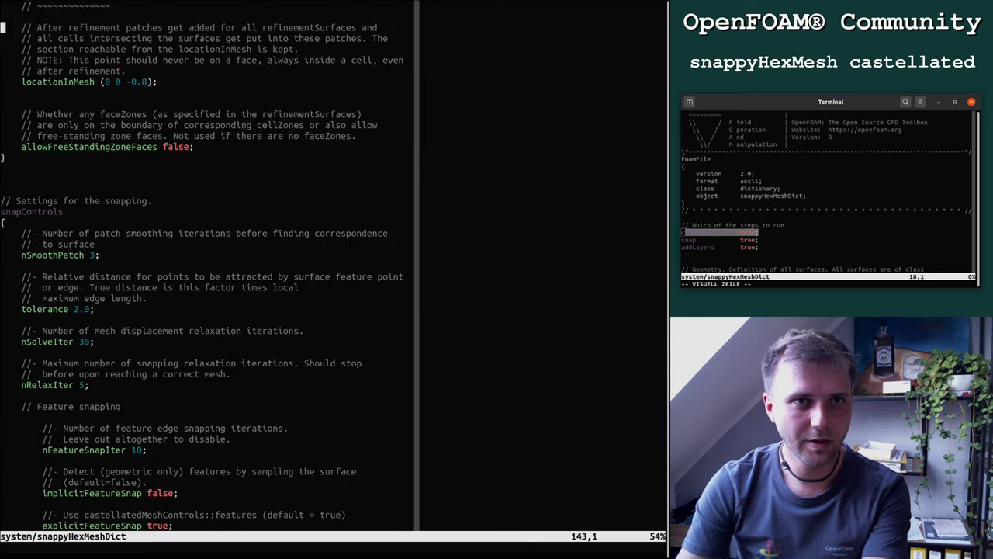
key(j)
key(j)
key(j)
key(j)
key(j)
key($)
key(h)
key(h)
text(i0)
key(Escape)
text(:wq)
key(Return)
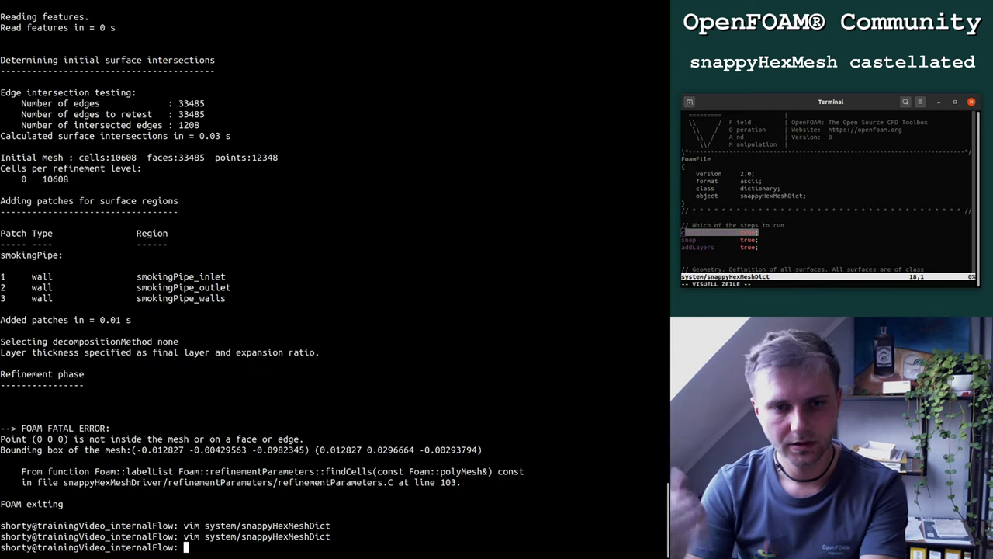
text(snappyHexMesh)
key(Return)
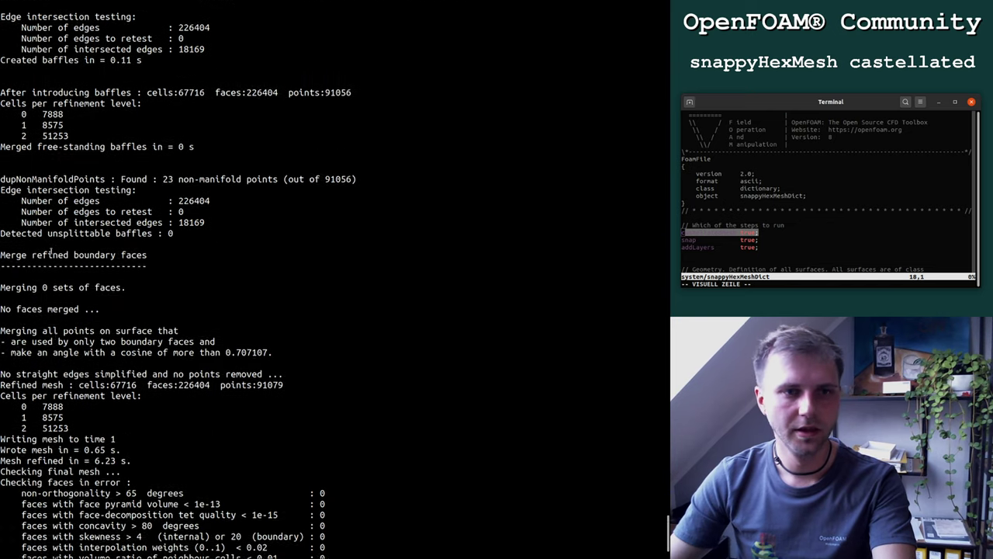
Step: Scroll through the finished meshing log and list the case folder, showing the new 1 directory
scroll(120, 127, up, 10)
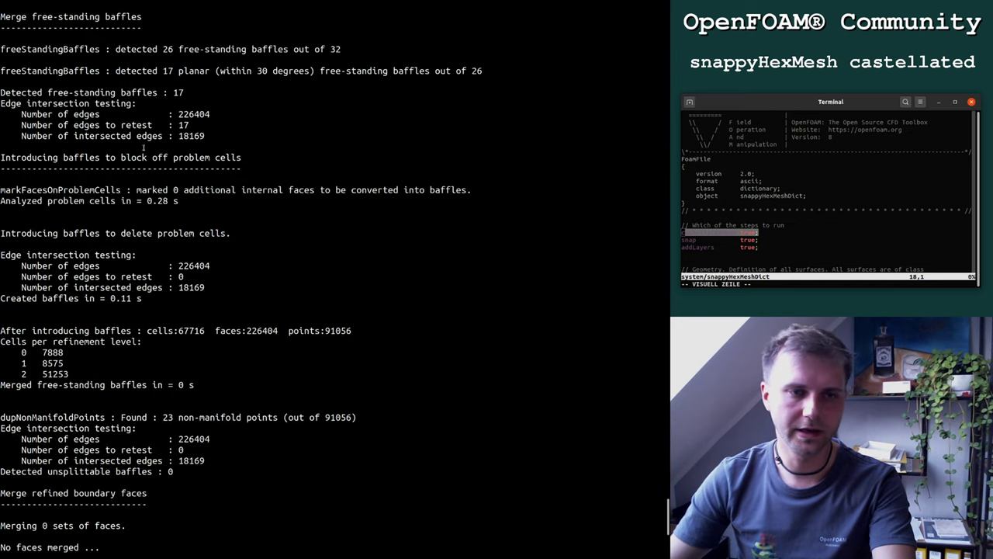
scroll(140, 152, down, 10)
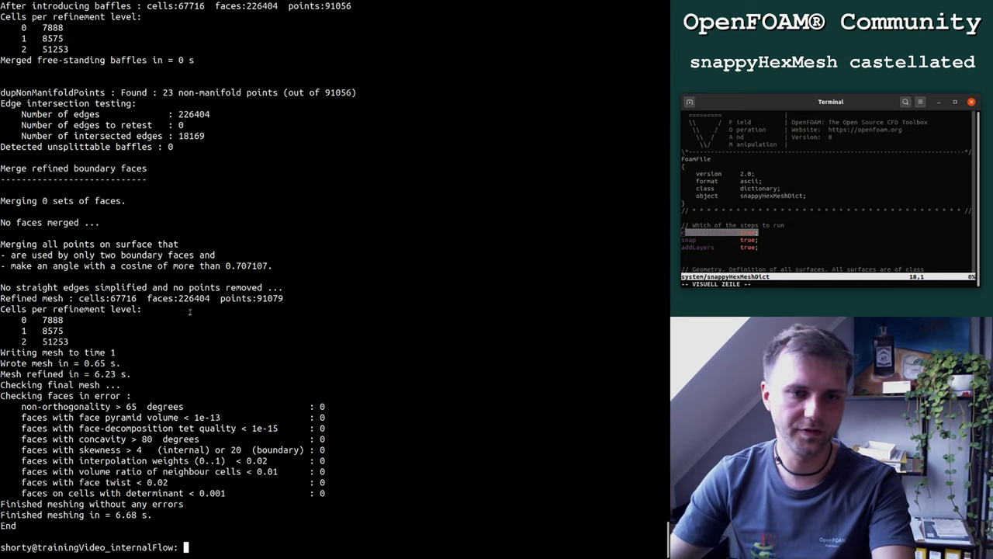
text(ls)
key(Return)
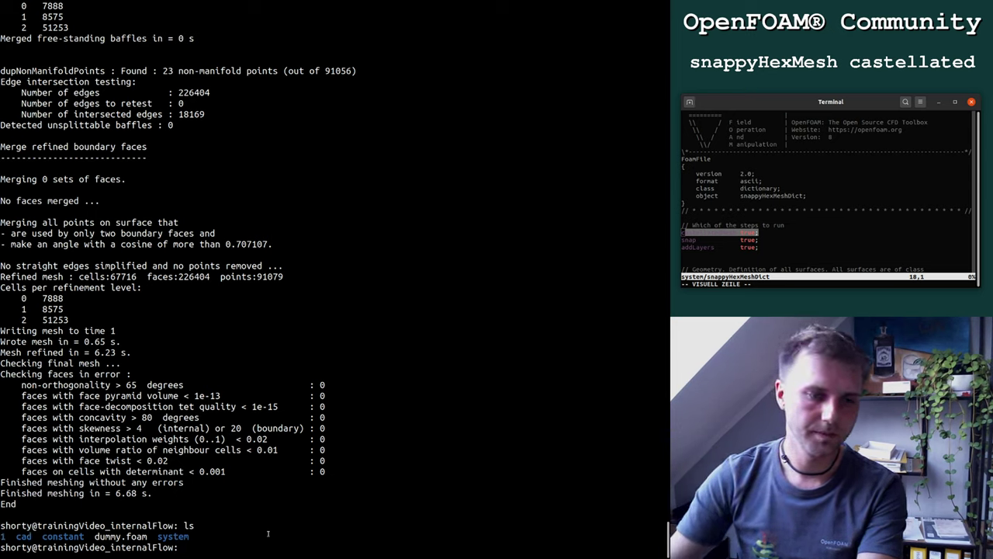
Step: Open system/controlDict in Vim, check writeControl timeStep and deltaT 1, then quit
text(vim system/c)
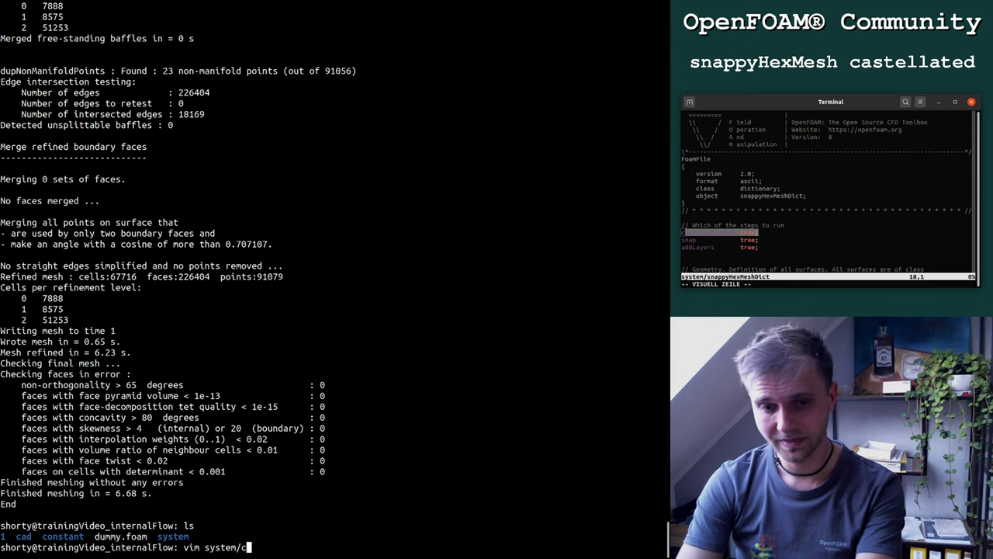
key(Tab)
key(Return)
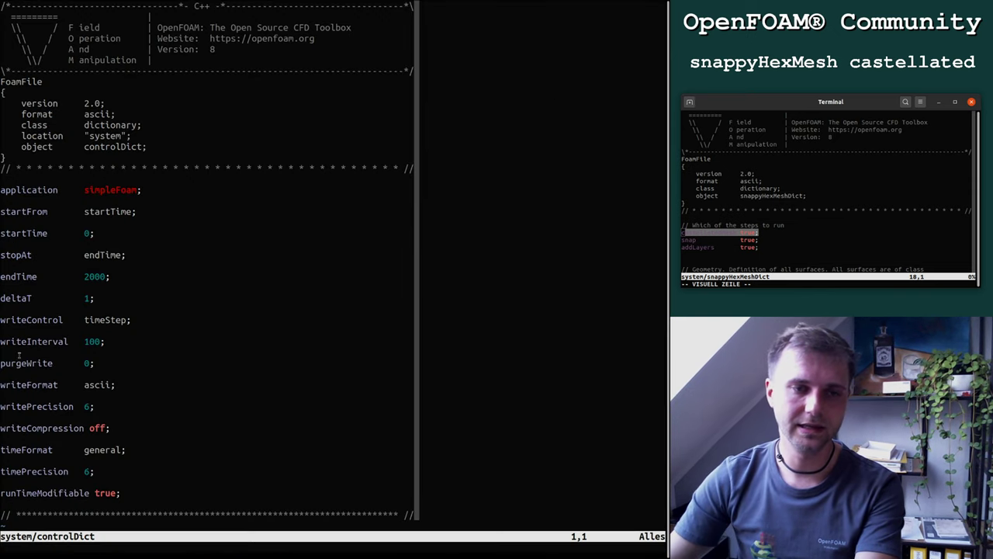
double_click(106, 319)
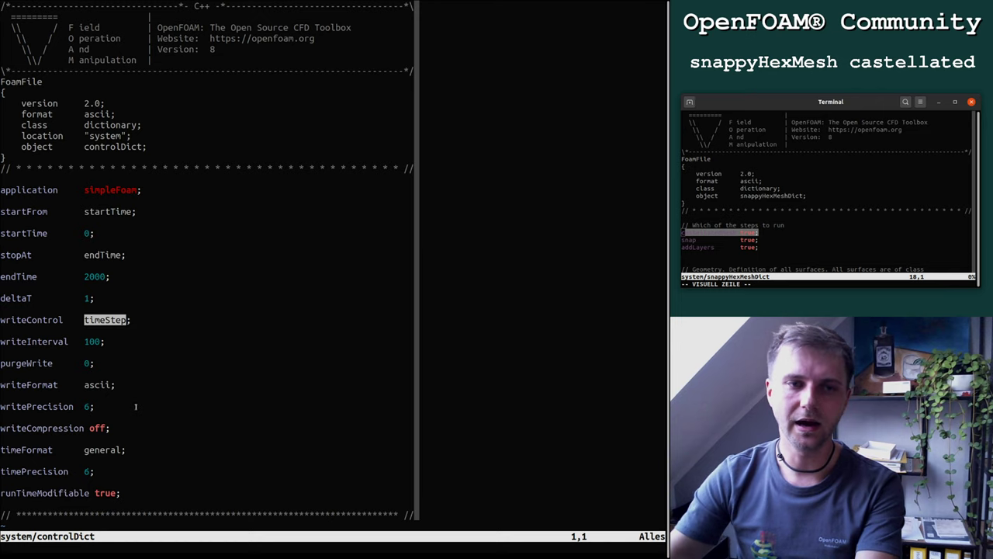
double_click(87, 298)
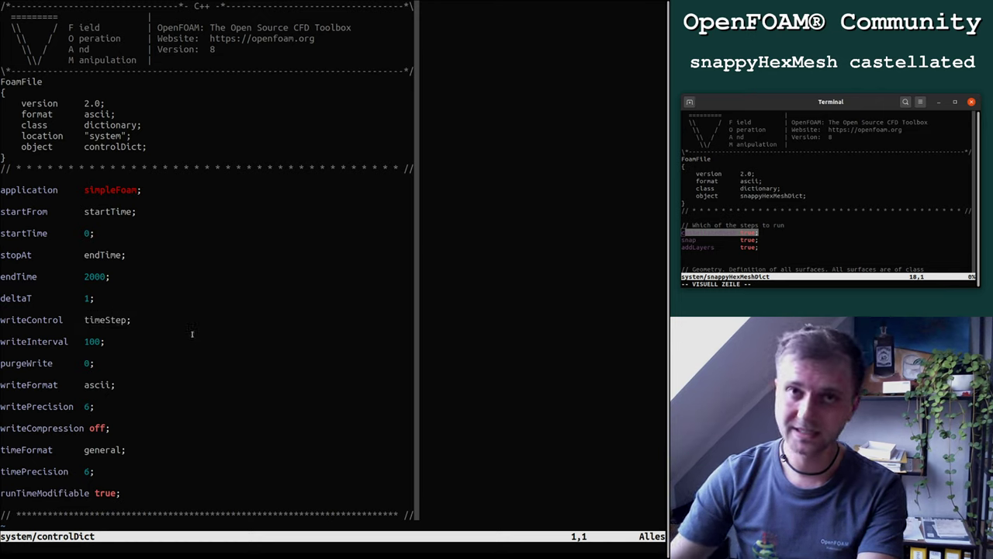
text(:q)
key(Return)
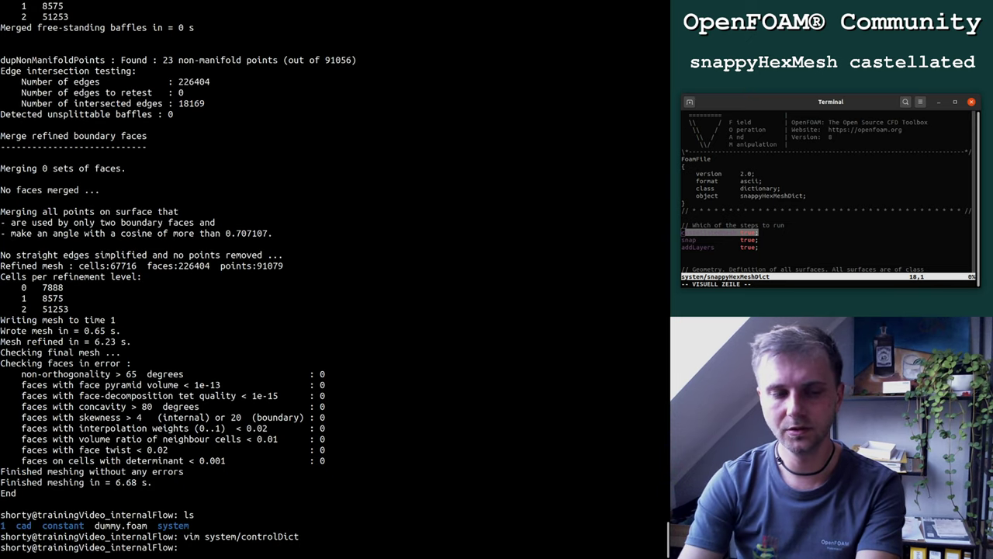
Step: Create an empty 0 directory, confirm it with ls, and launch paraview dummy.foam
text(mk)
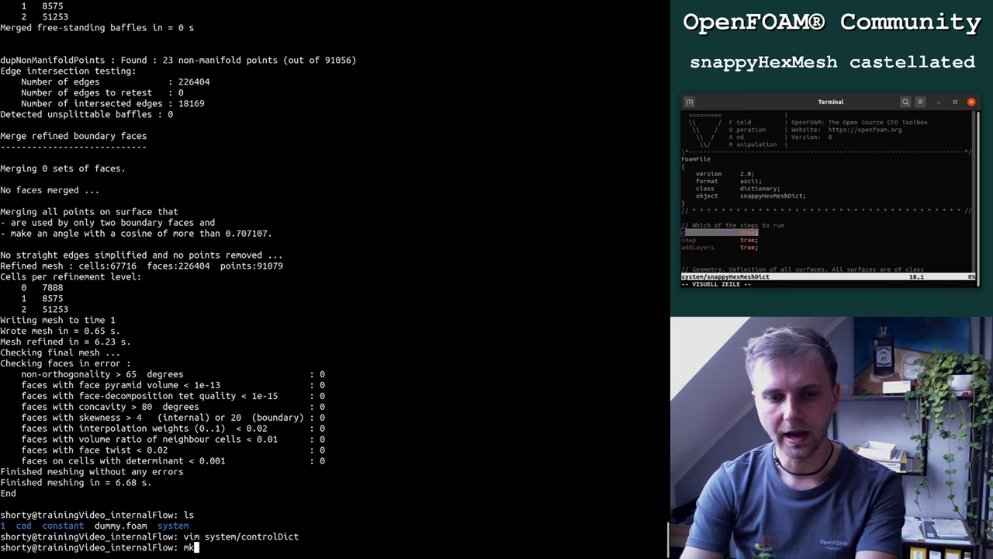
text(dir 0)
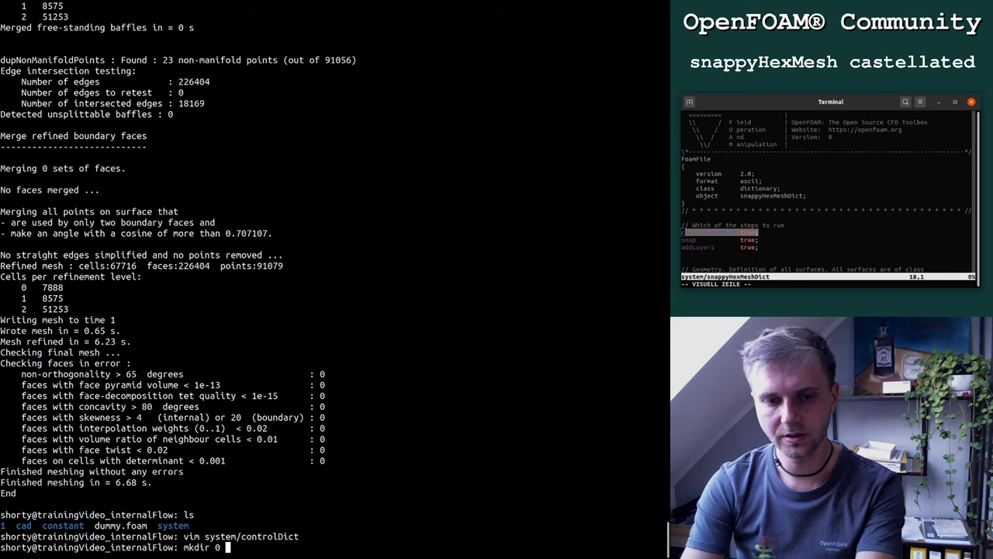
key(Return)
text(ls)
key(Return)
text(paraview dummy.foam)
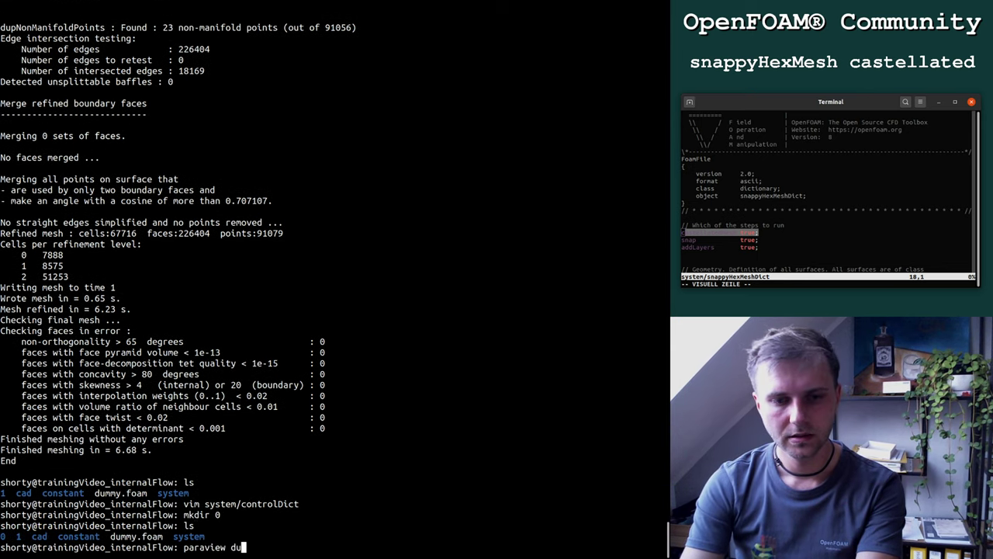
key(Return)
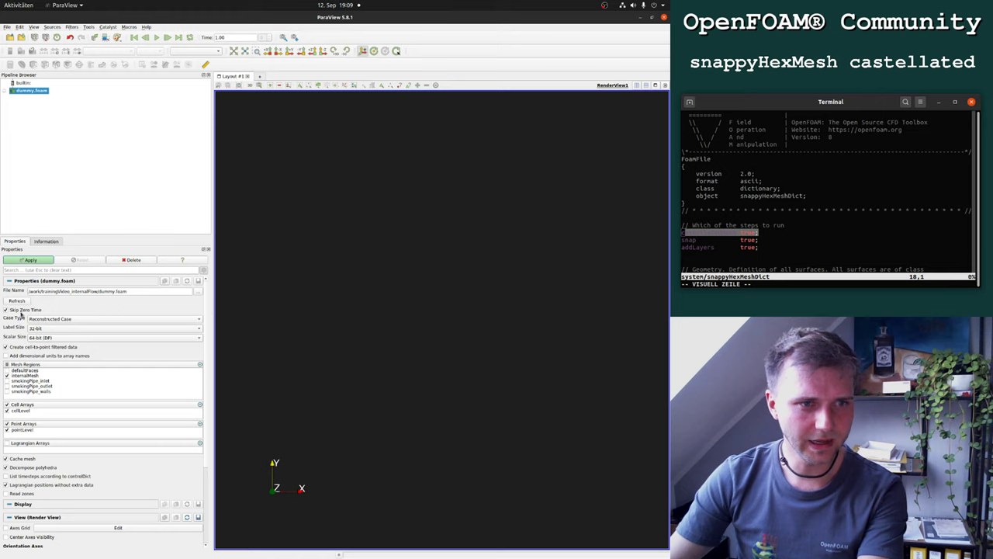
Step: Apply the dummy.foam reader, jump to time 0, and refresh the case data
click(31, 261)
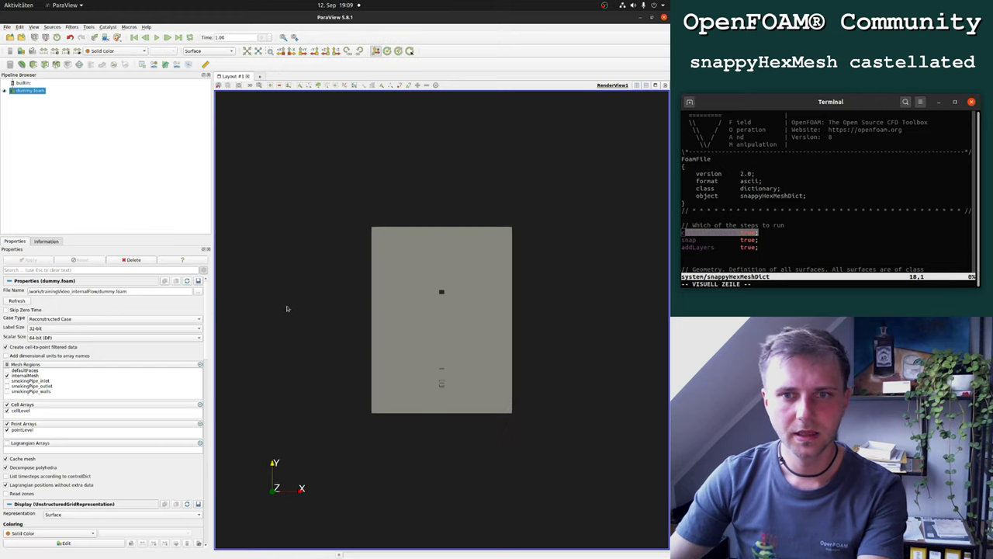
drag(437, 286, 310, 260)
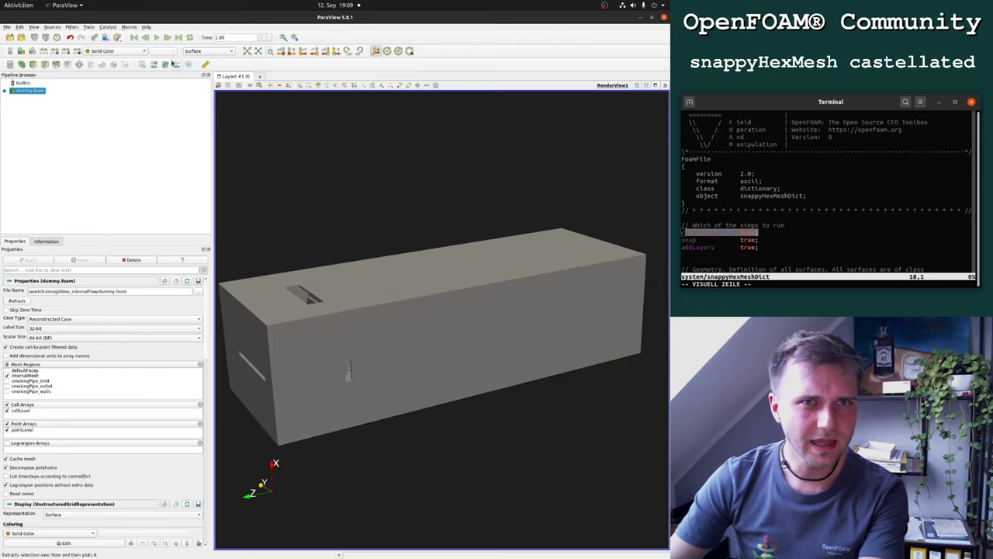
click(134, 38)
drag(344, 178, 399, 194)
click(16, 300)
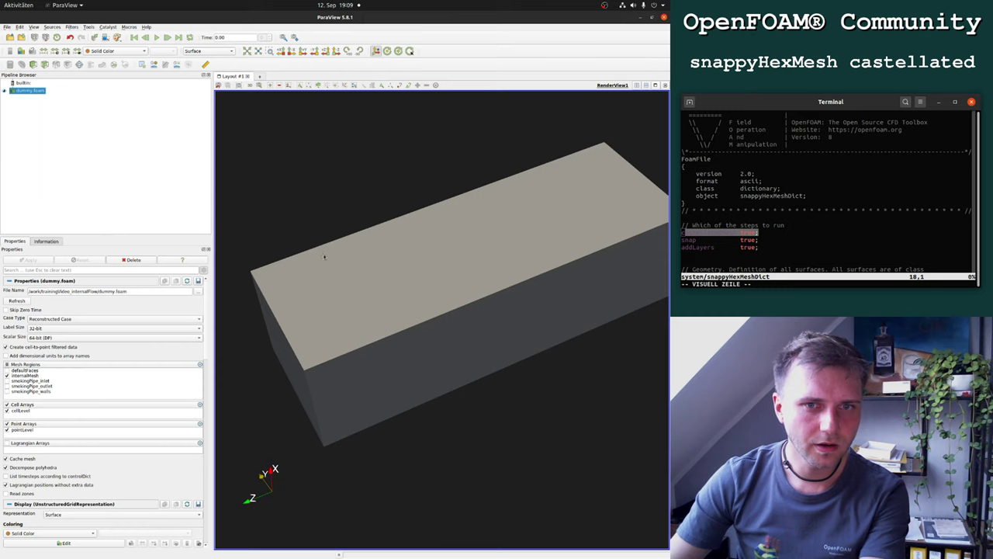
Step: Show the box as Surface With Edges, rotate it flatter, and return to the Terminal
click(204, 51)
click(208, 60)
drag(325, 226, 354, 238)
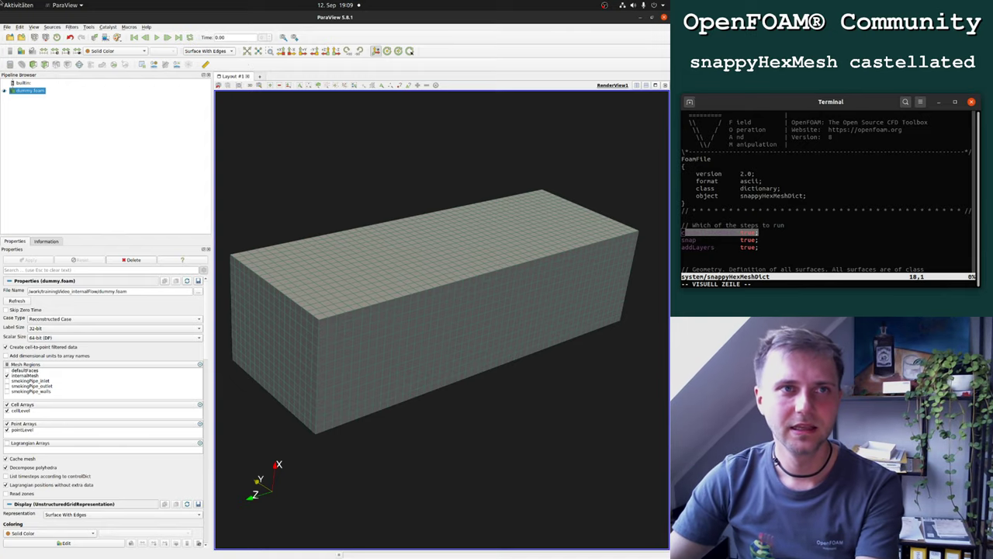
key(super)
click(164, 230)
right_click(181, 278)
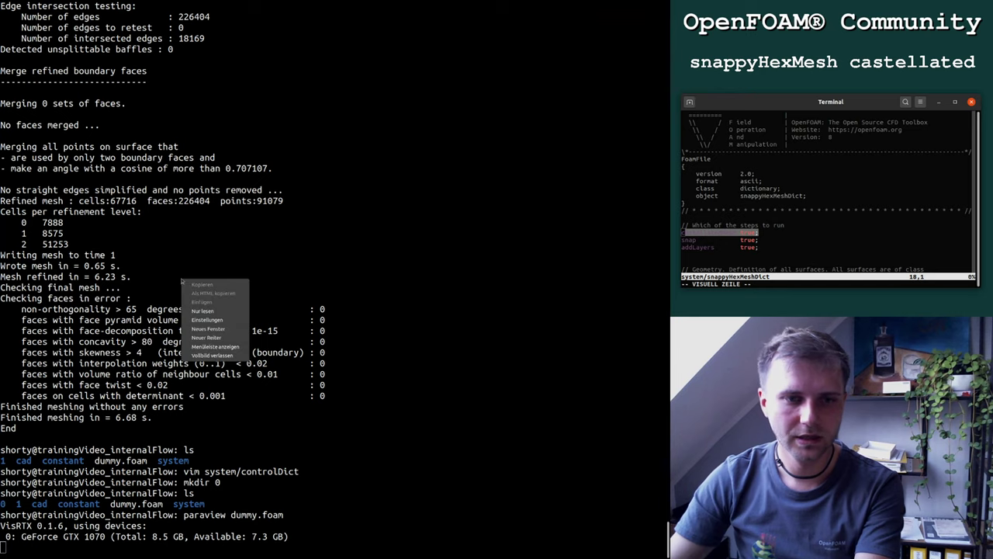
click(233, 329)
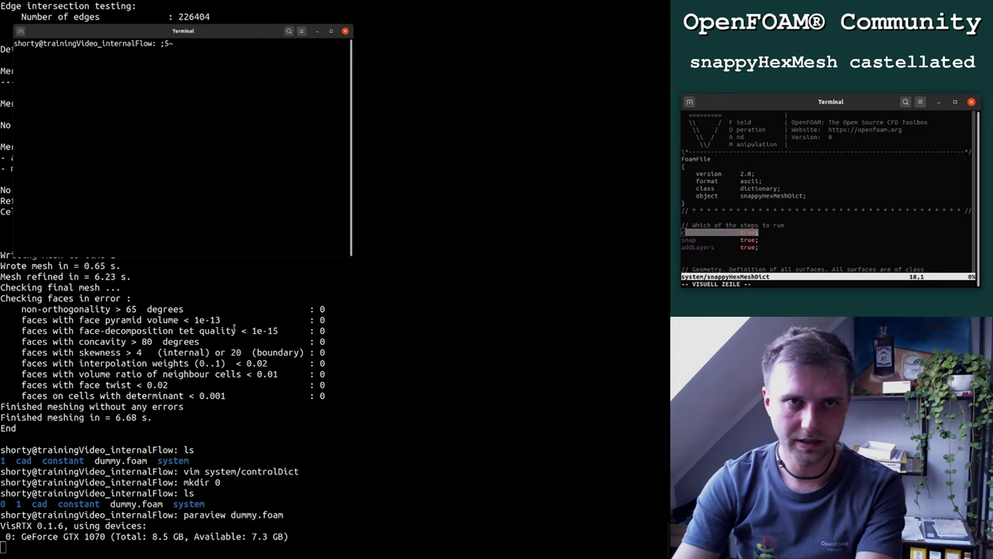
key(super+Up)
key(Return)
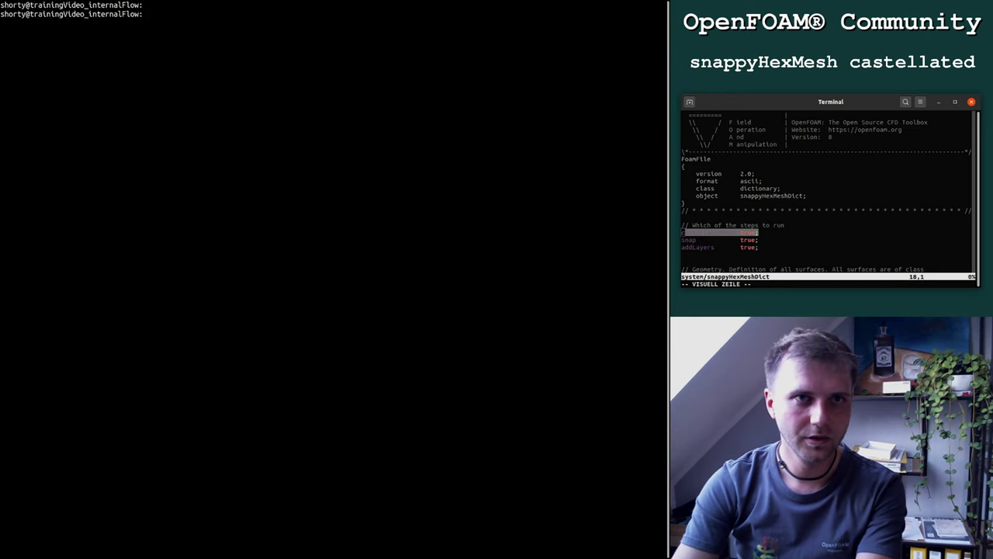
text(tree)
key(Return)
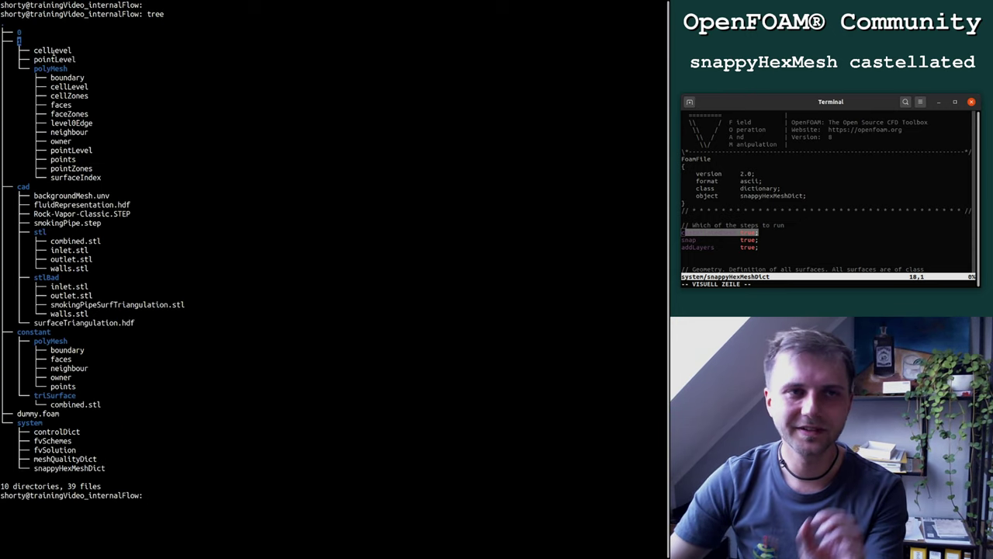
drag(46, 69, 69, 69)
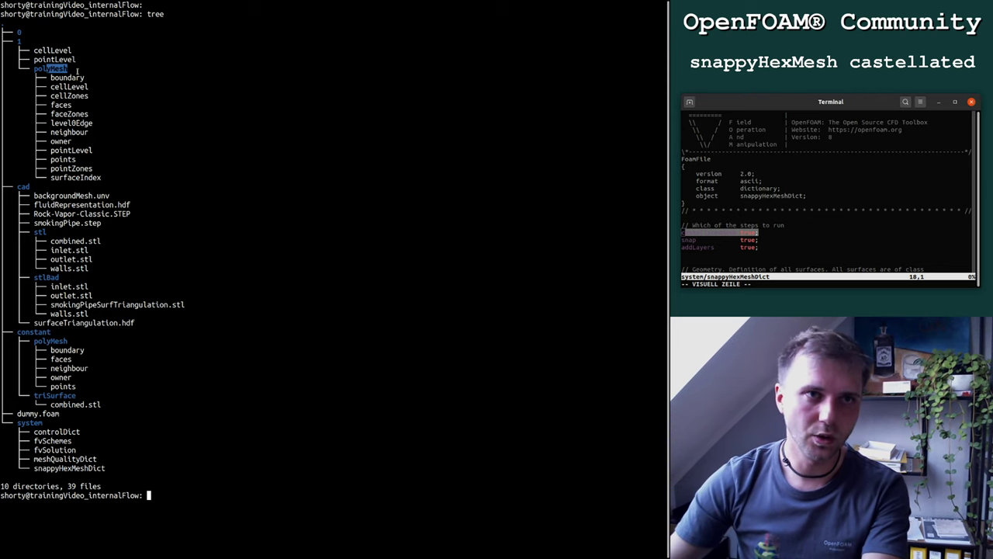
click(19, 31)
double_click(51, 70)
drag(19, 32, 14, 40)
click(27, 40)
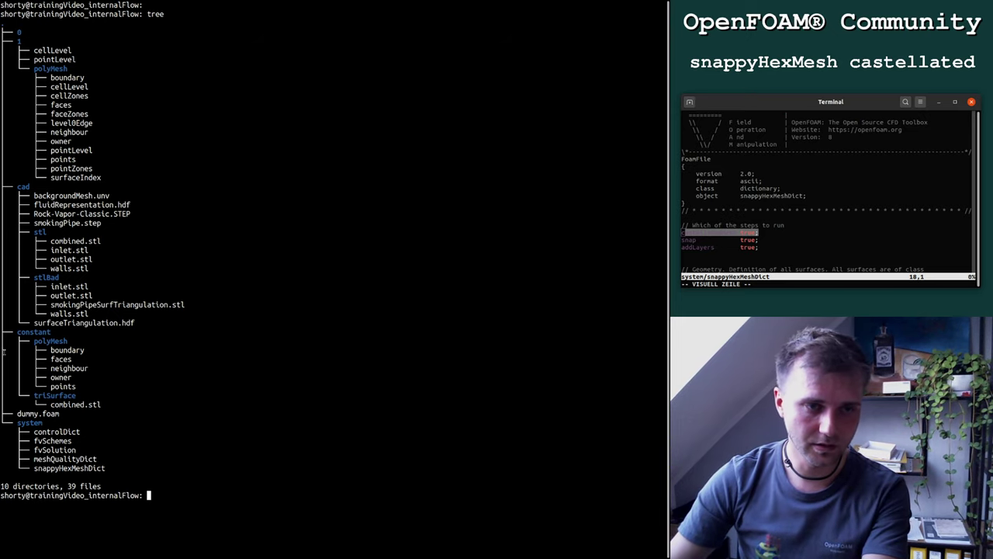
drag(6, 339, 115, 383)
click(115, 383)
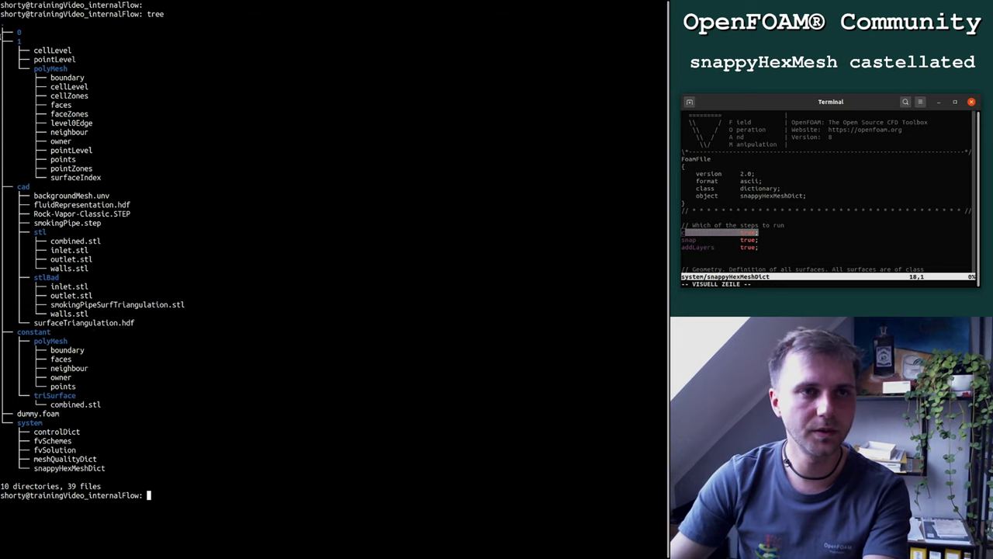
drag(62, 68, 34, 69)
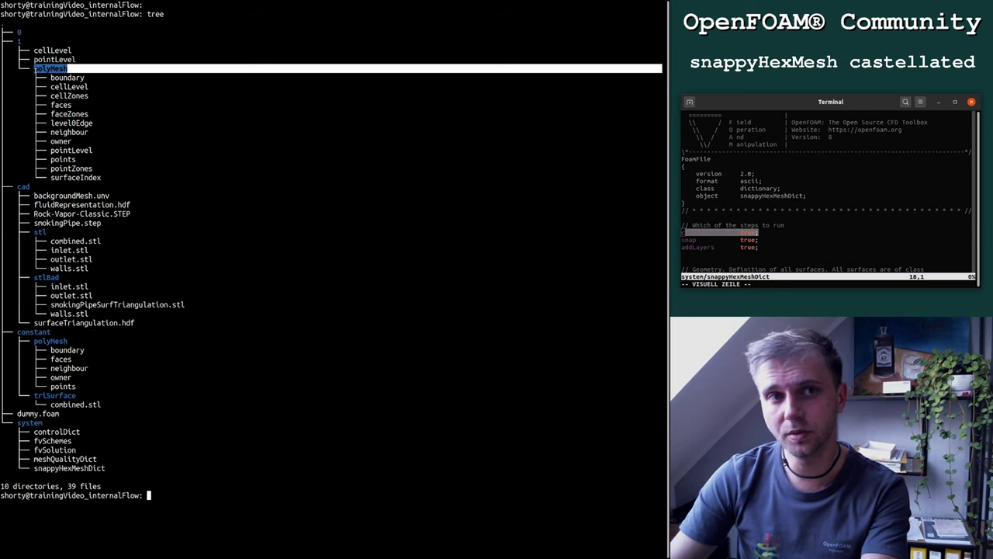
click(17, 32)
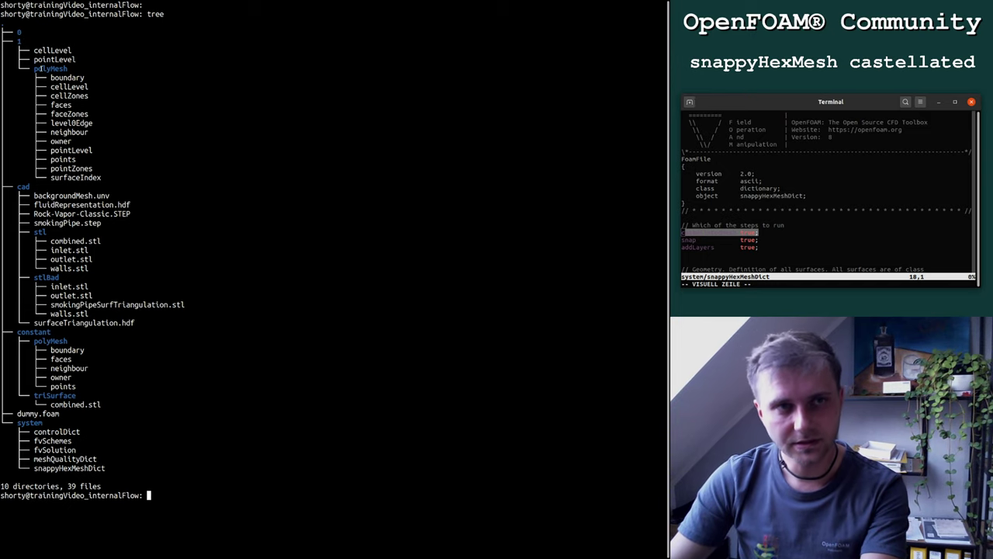
drag(31, 76, 133, 169)
click(189, 171)
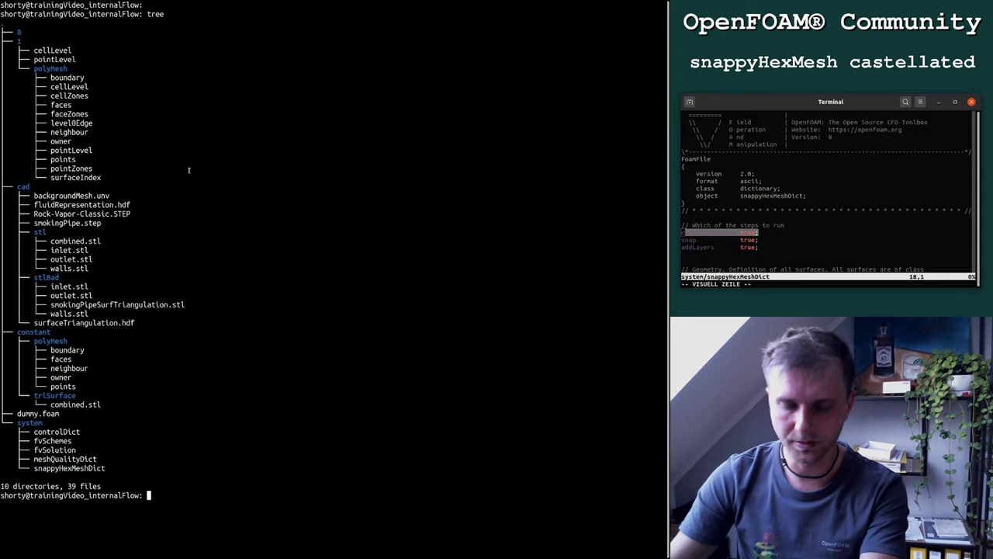
text(:q)
key(Return)
Step: Close the second terminal, return to ParaView, and apply a Clip filter to the mesh
text(exit)
key(Return)
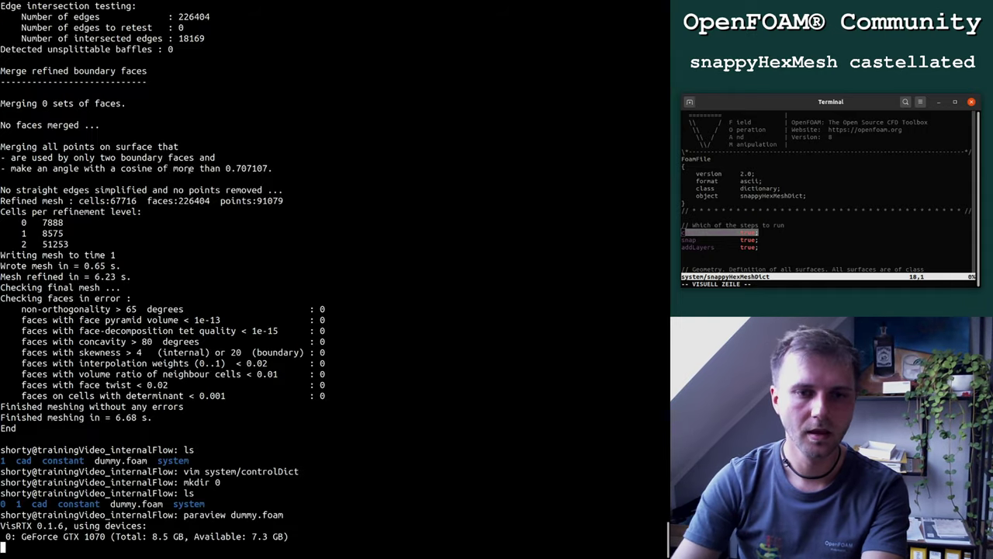
key(super)
click(361, 320)
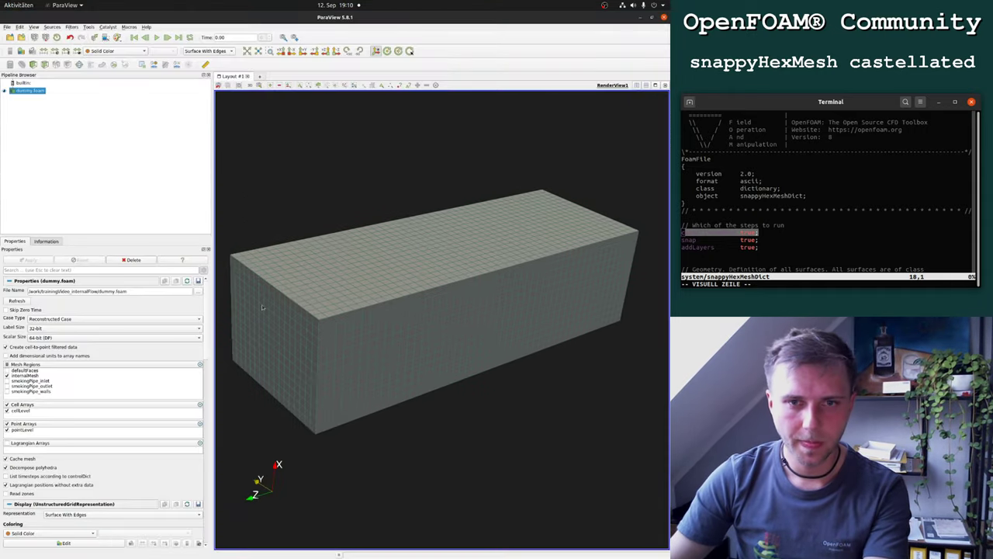
drag(361, 321, 365, 365)
click(33, 63)
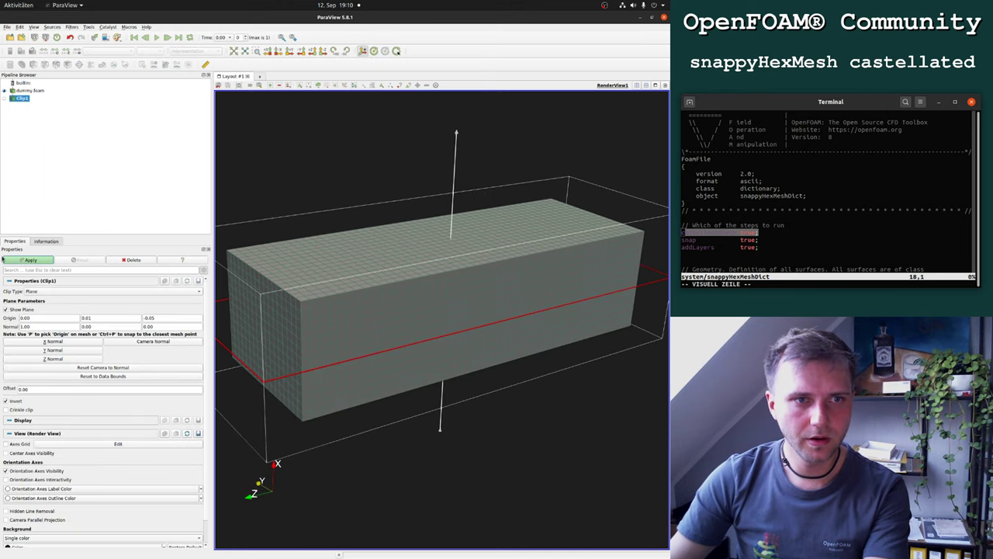
click(31, 260)
drag(308, 148, 326, 220)
Step: Load constant/triSurface/combined.stl and apply it to show the pipe inside the box
click(10, 37)
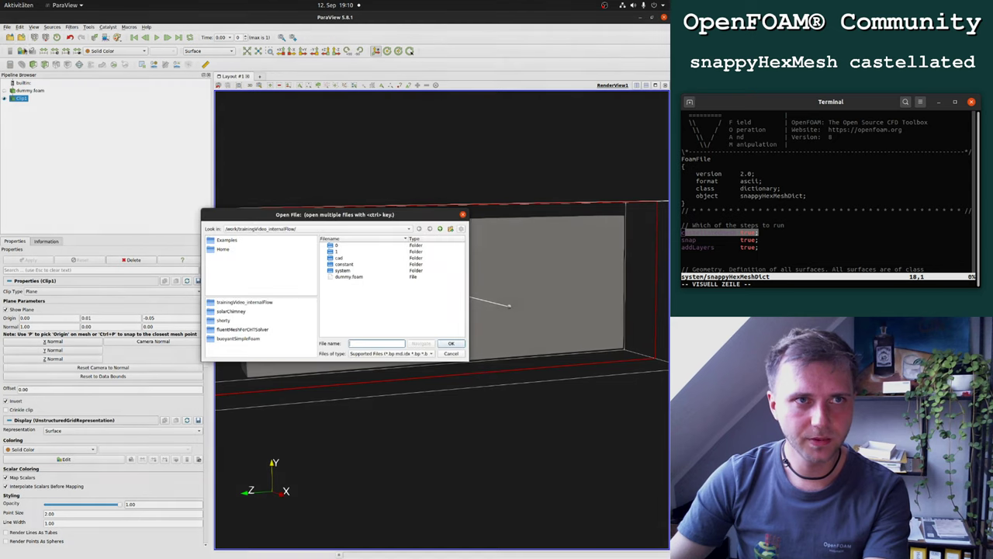
double_click(344, 264)
double_click(345, 245)
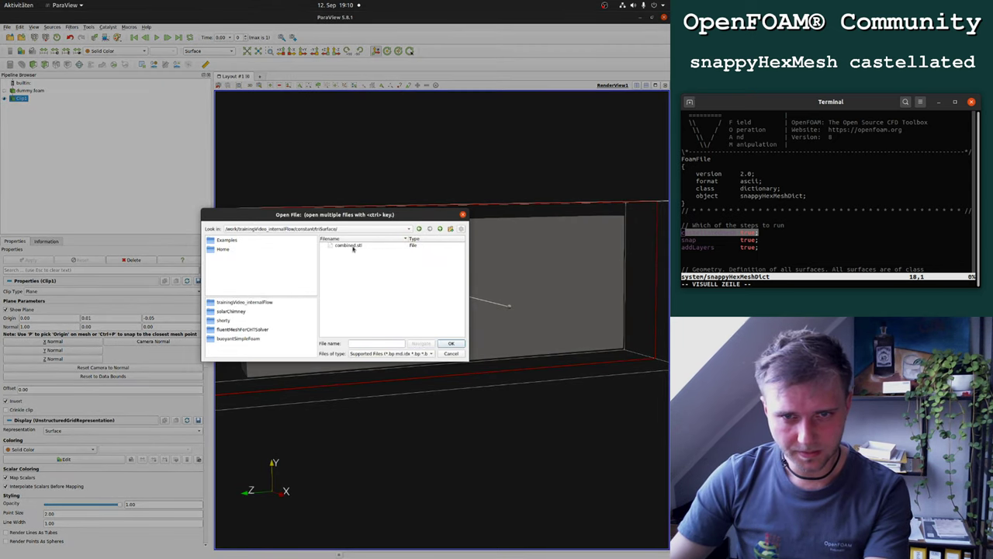
double_click(351, 245)
click(36, 261)
drag(272, 198, 353, 229)
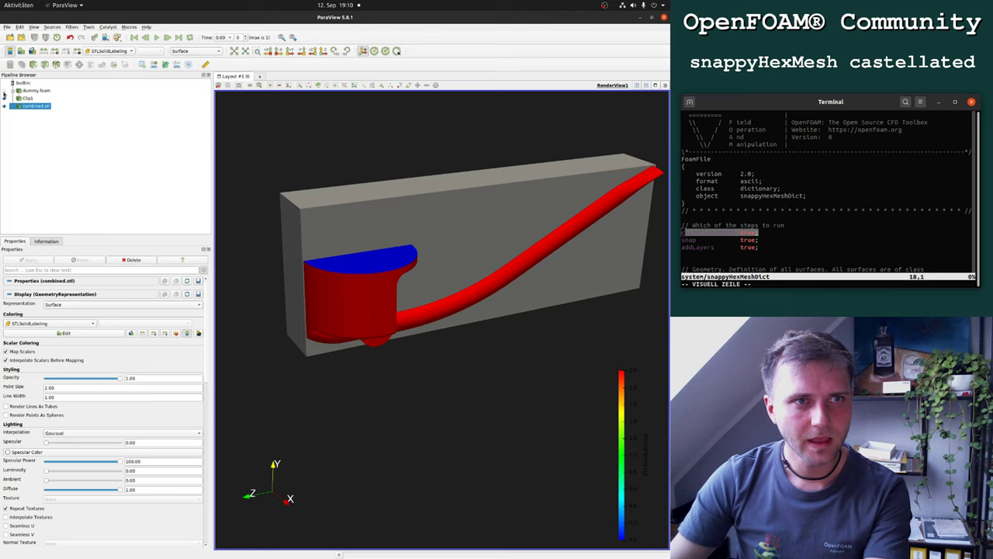
Step: Display Clip1 as Surface With Edges and step forward to time 1
click(29, 98)
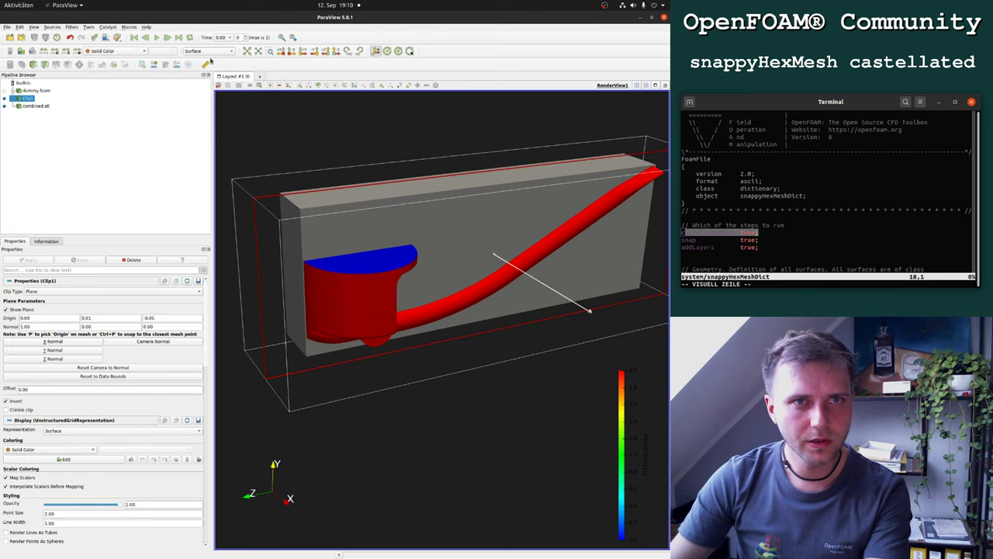
click(205, 51)
click(216, 65)
drag(299, 132, 295, 138)
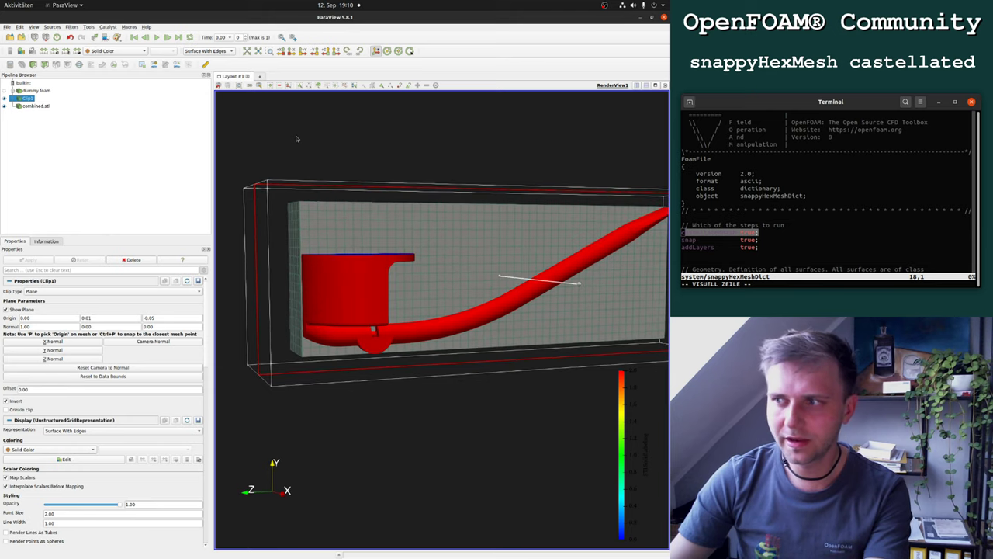
click(167, 39)
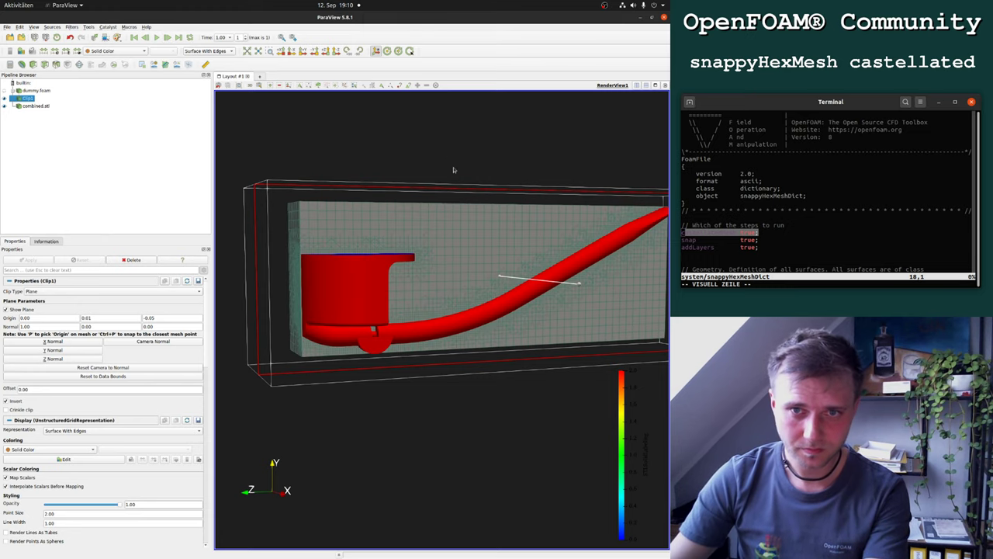
Step: Select combined.stl, zoom onto the pipe, then select the dummy.foam reader
drag(455, 168, 403, 168)
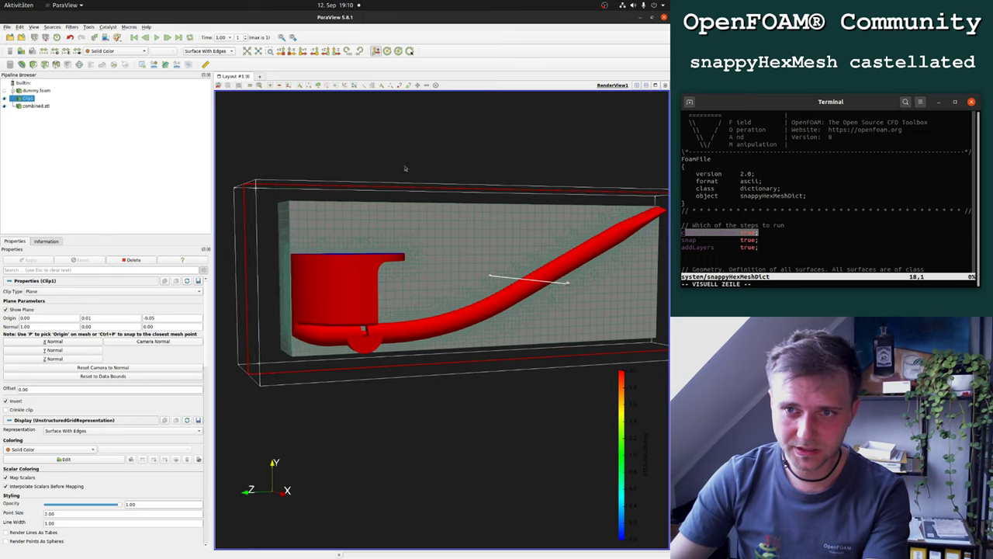
click(35, 105)
drag(409, 162, 403, 157)
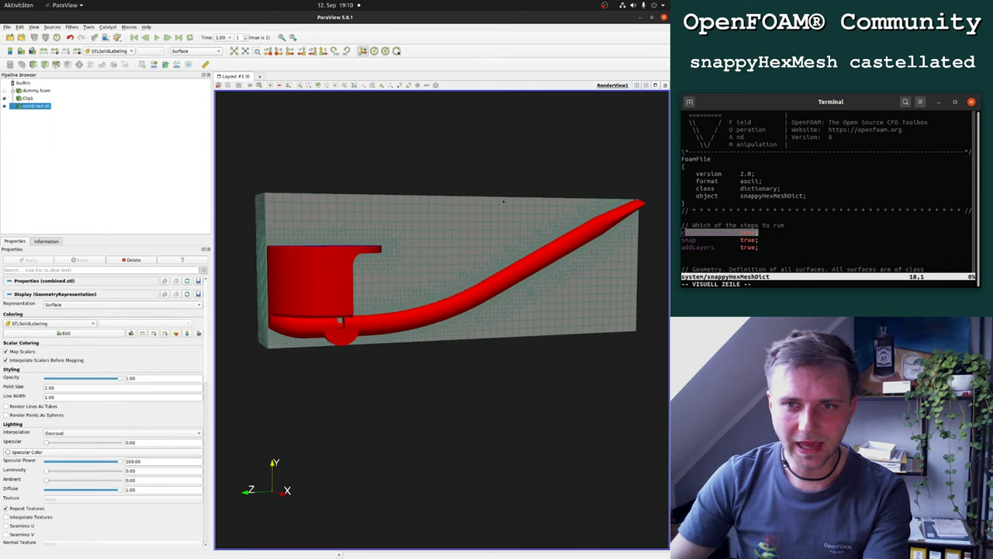
scroll(435, 179, up, 5)
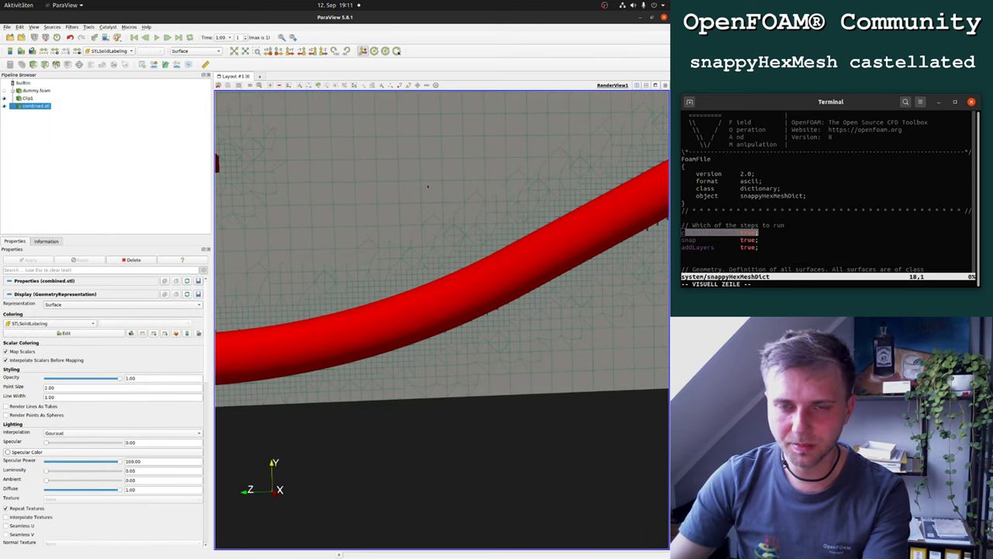
scroll(424, 193, down, 1)
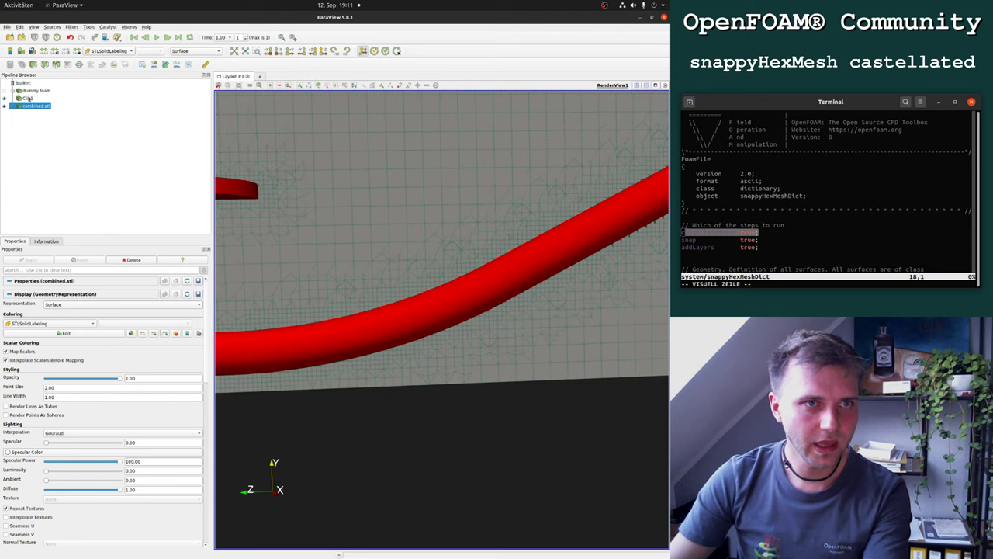
click(32, 91)
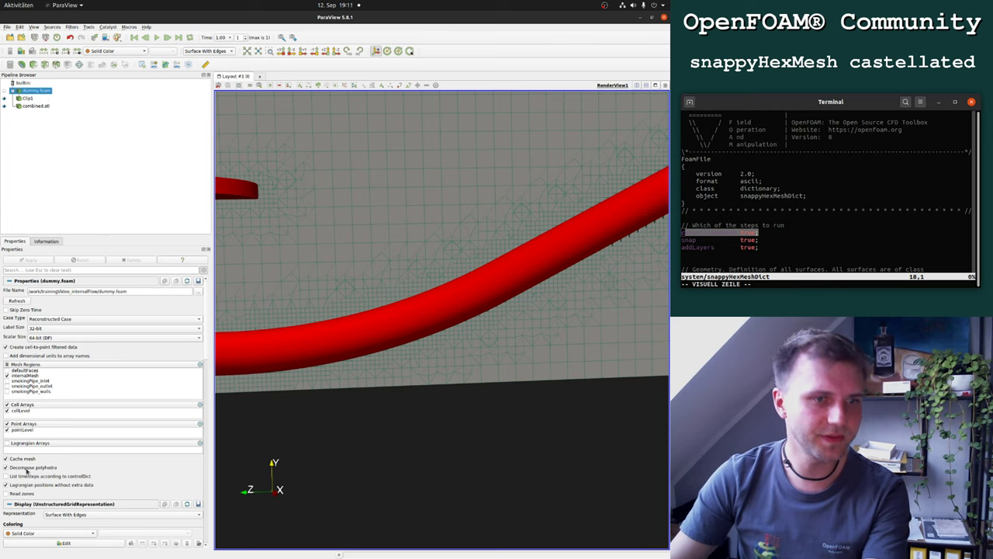
Step: Toggle Decompose polyhedra off, on, then off again, applying each change
click(28, 469)
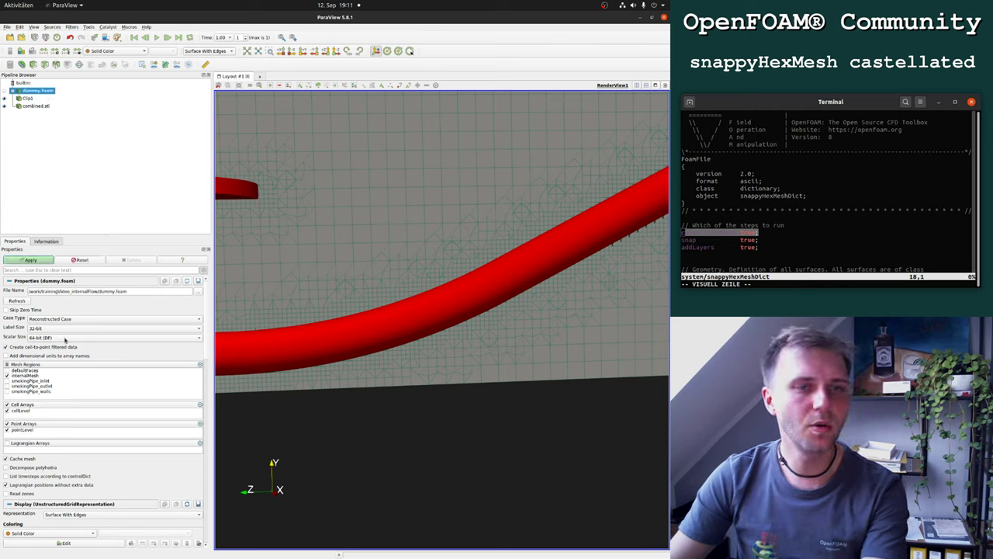
click(31, 260)
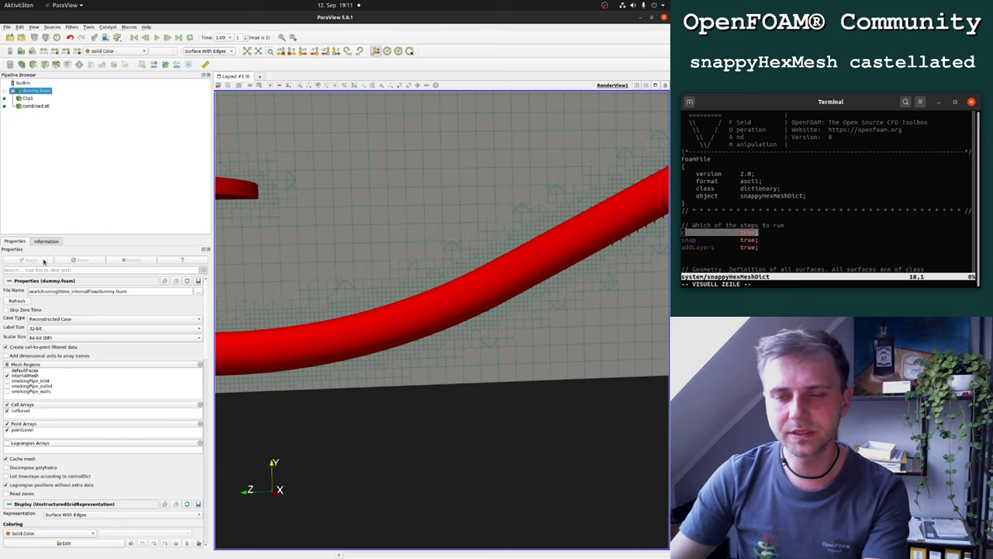
drag(500, 415, 490, 391)
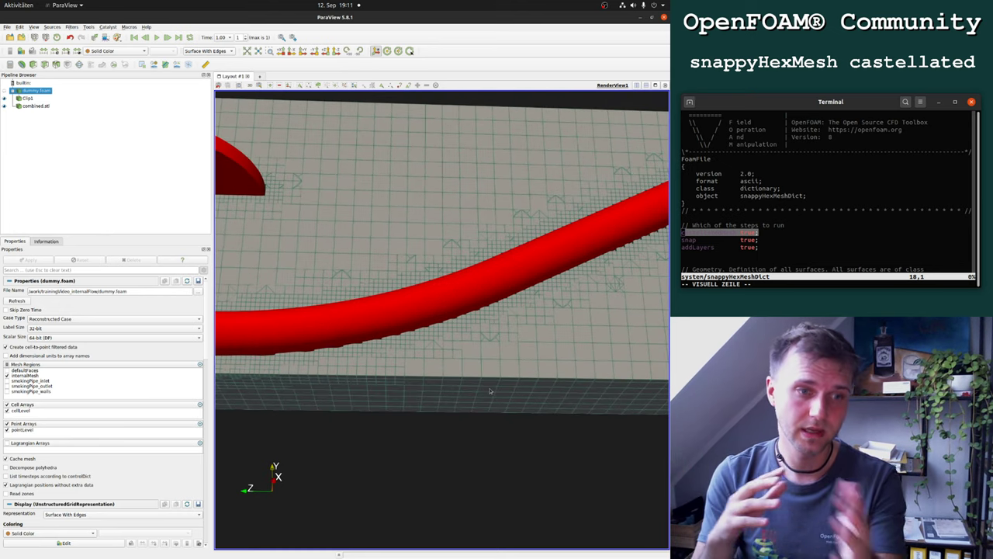
click(28, 467)
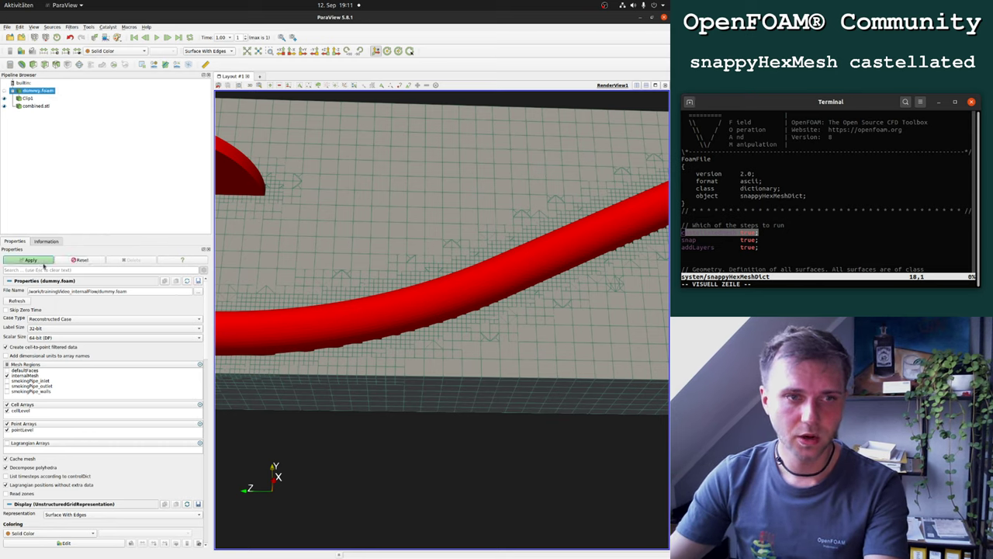
click(39, 260)
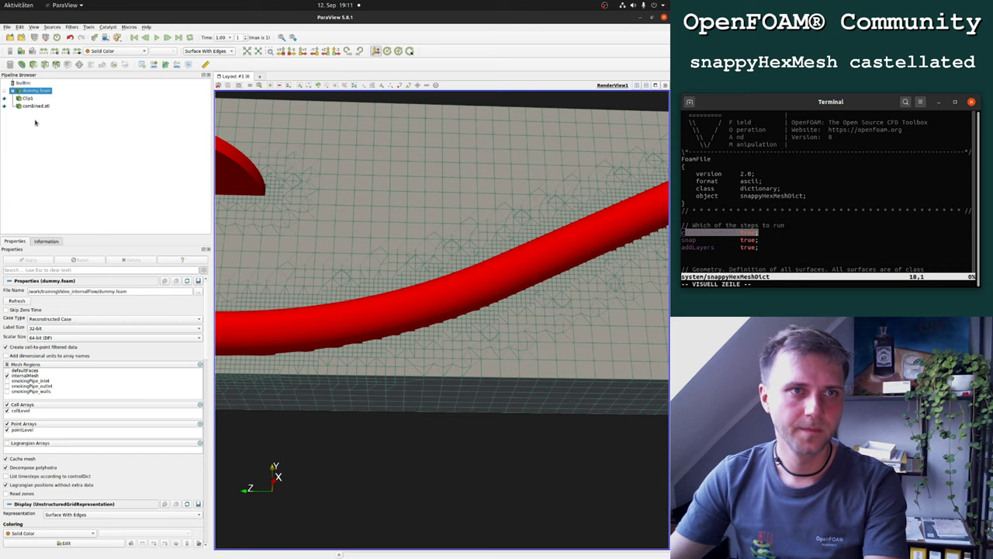
click(23, 469)
click(36, 264)
Step: Orbit to a side-on view and hide the combined.stl pipe surface
drag(605, 403, 459, 412)
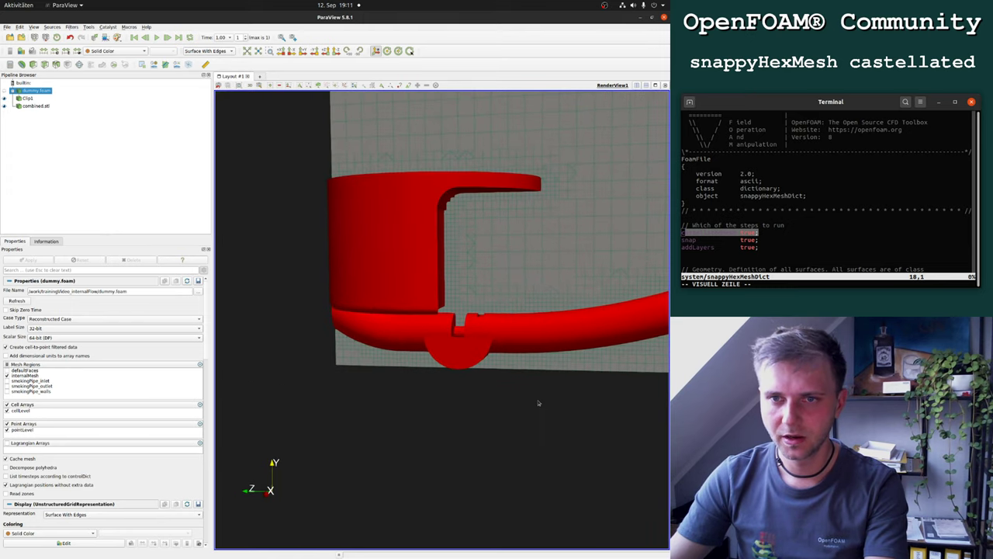
scroll(534, 403, up, 5)
scroll(416, 397, down, 6)
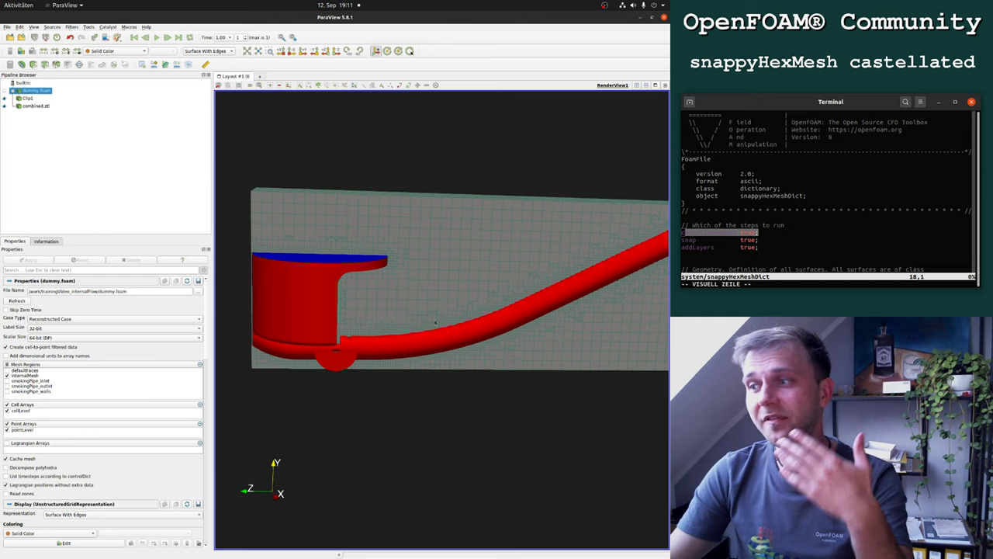
drag(435, 323, 372, 267)
click(4, 106)
scroll(373, 267, up, 3)
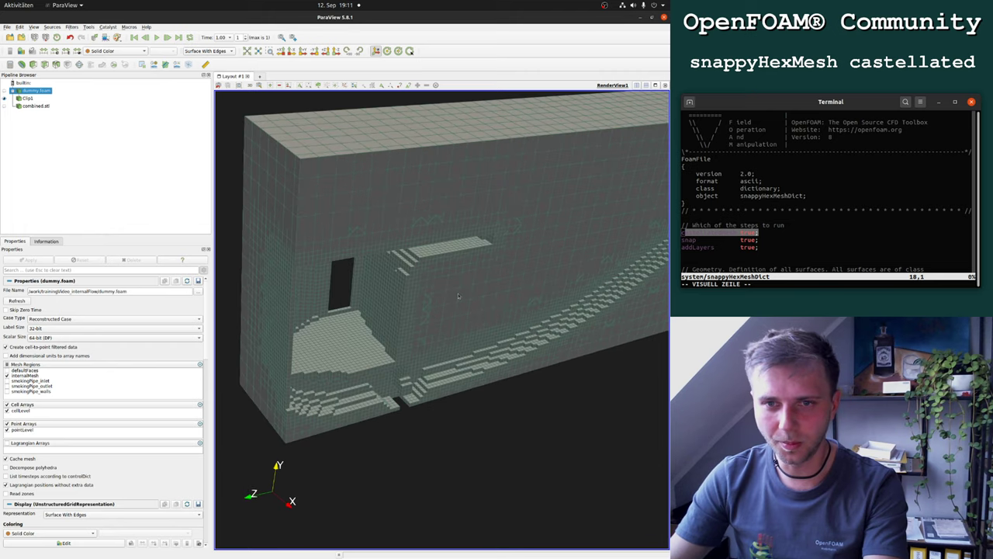
drag(445, 363, 460, 329)
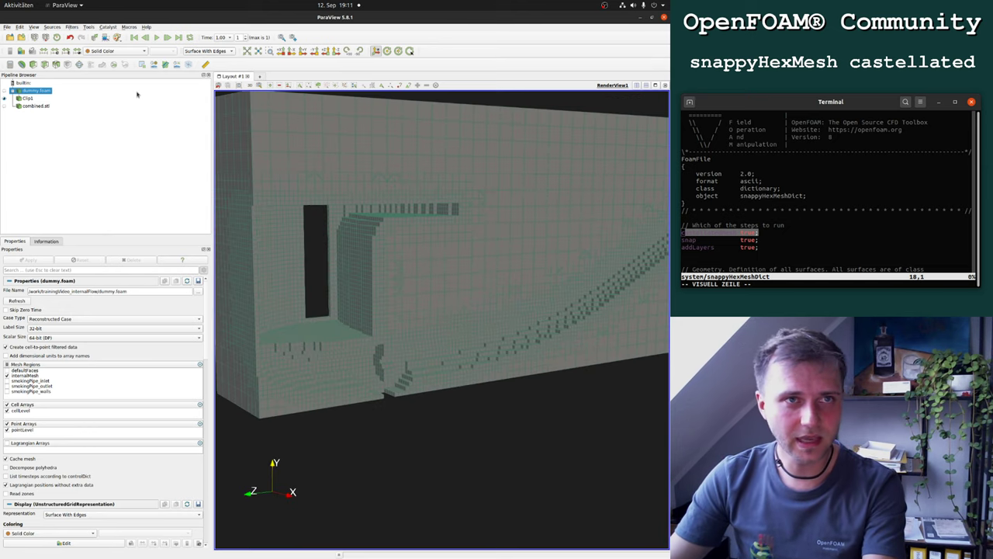
Step: Add a Point Source from Geometric Shapes to mark a location in the mesh
click(74, 28)
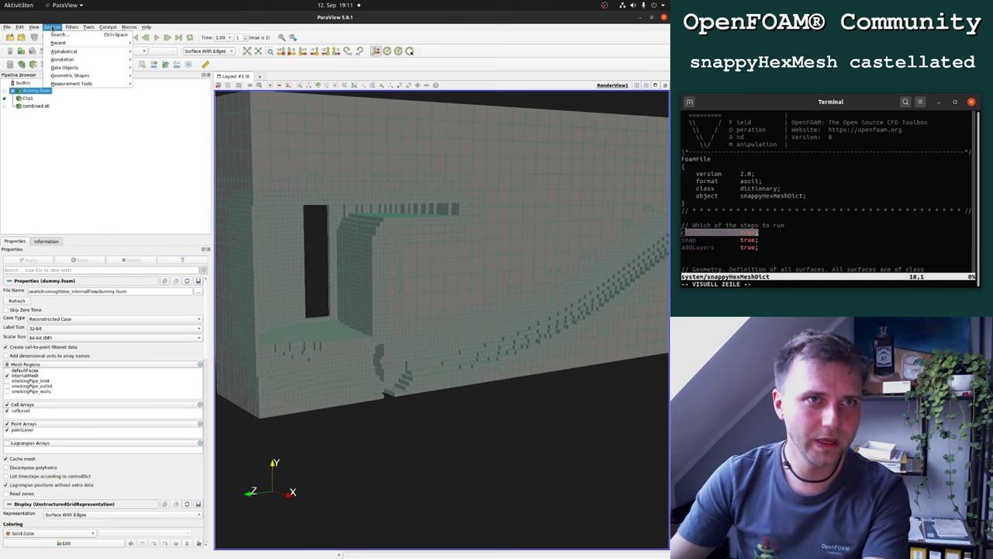
mouse_move(55, 29)
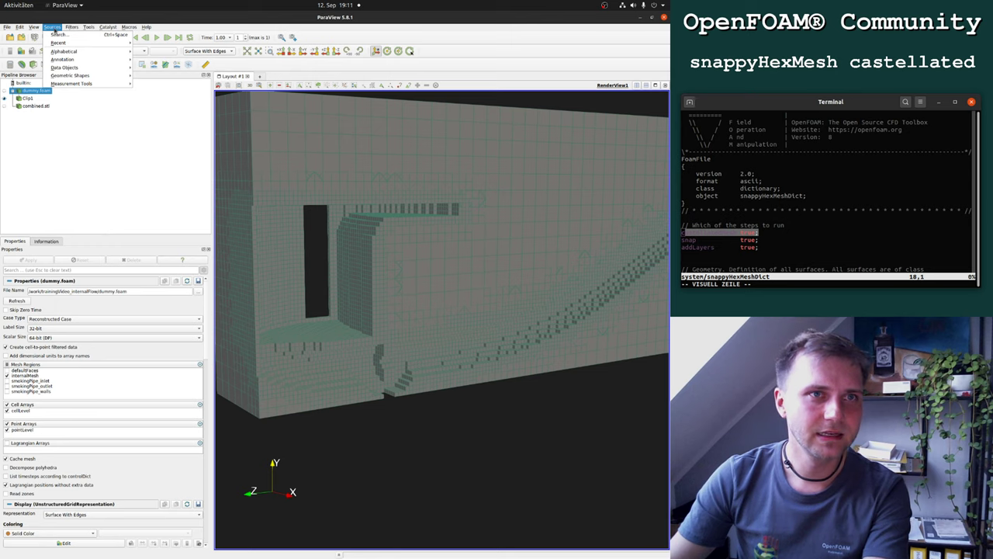
mouse_move(81, 70)
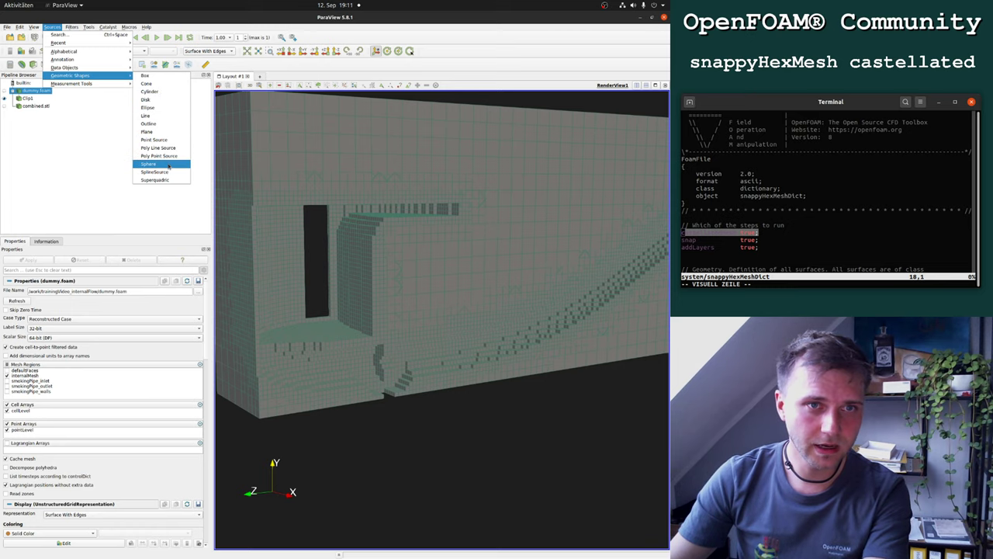
click(176, 141)
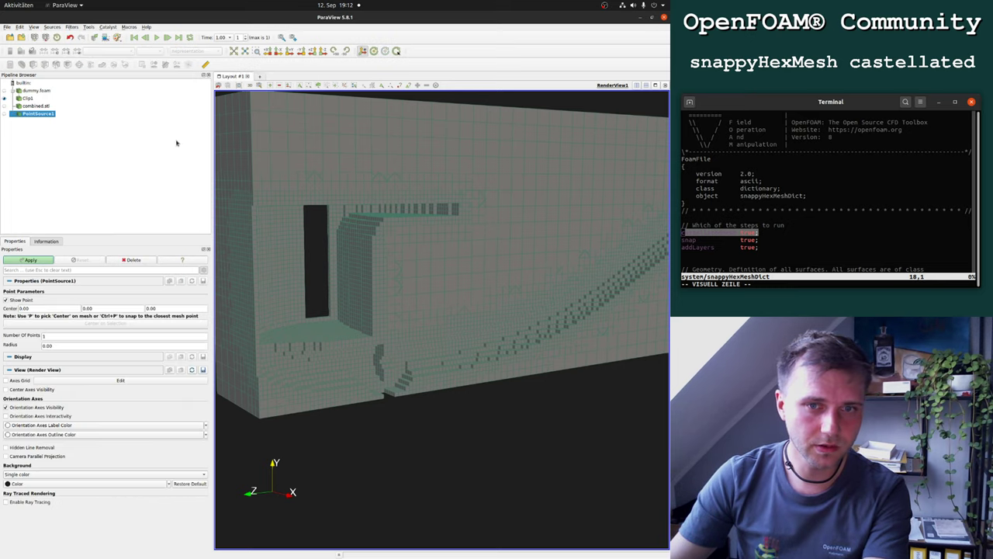
drag(365, 272, 243, 331)
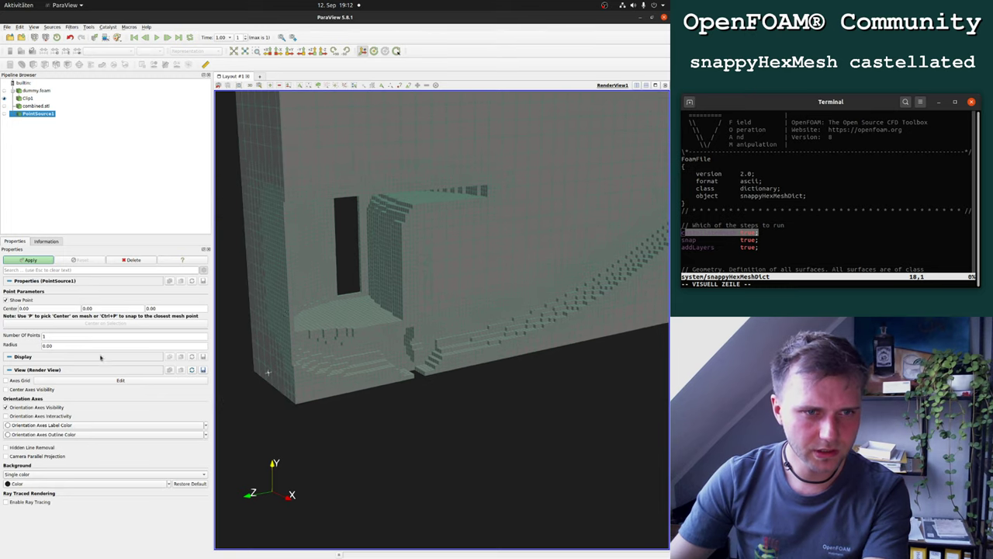
Step: Set the point source's z center to -0.05, then change it to -0.01
click(163, 310)
text(-0.)
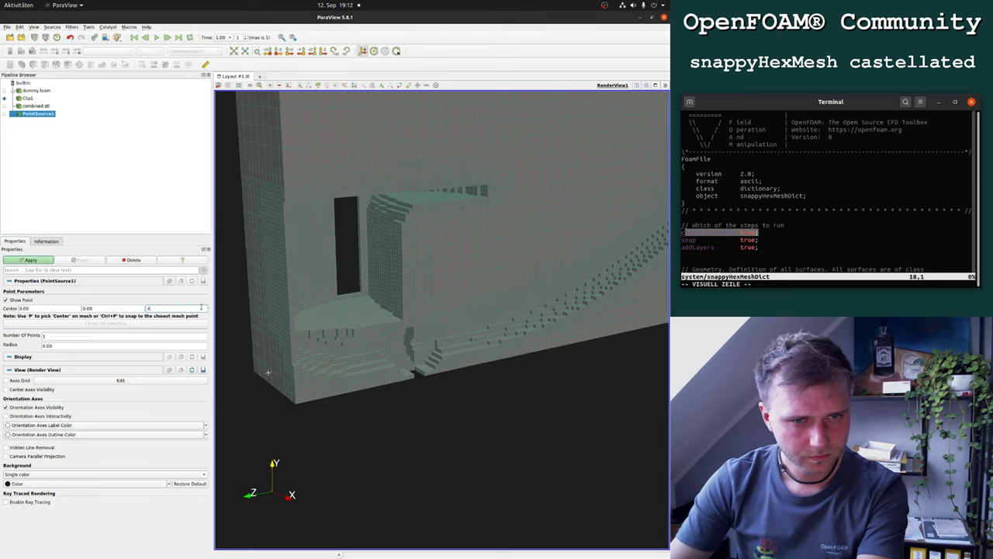
text(05)
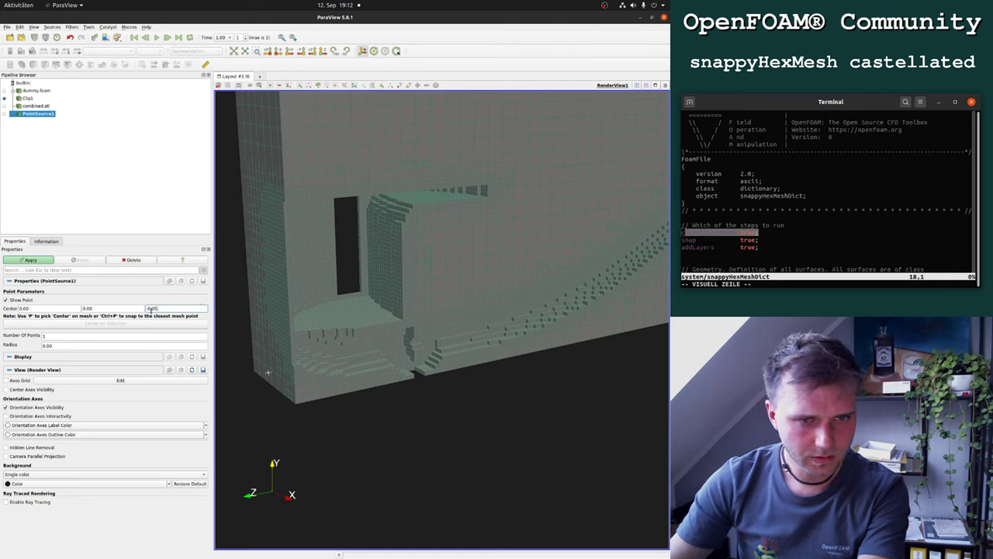
key(Return)
double_click(153, 308)
click(187, 309)
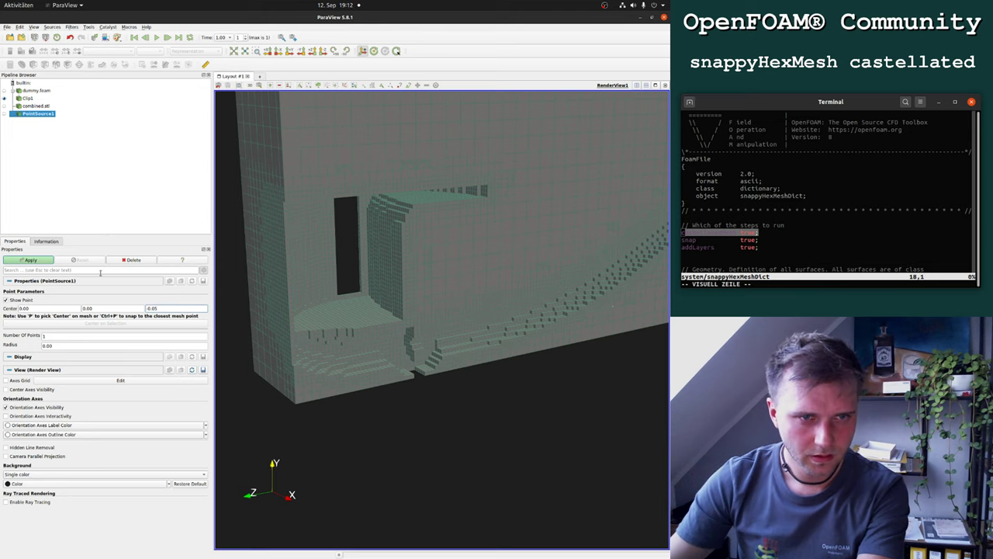
key(BackSpace)
text(1)
Step: Change the z center to -0.005 and orbit out to an exterior corner view
drag(403, 326, 328, 406)
triple_click(165, 308)
text(-0.005)
key(Return)
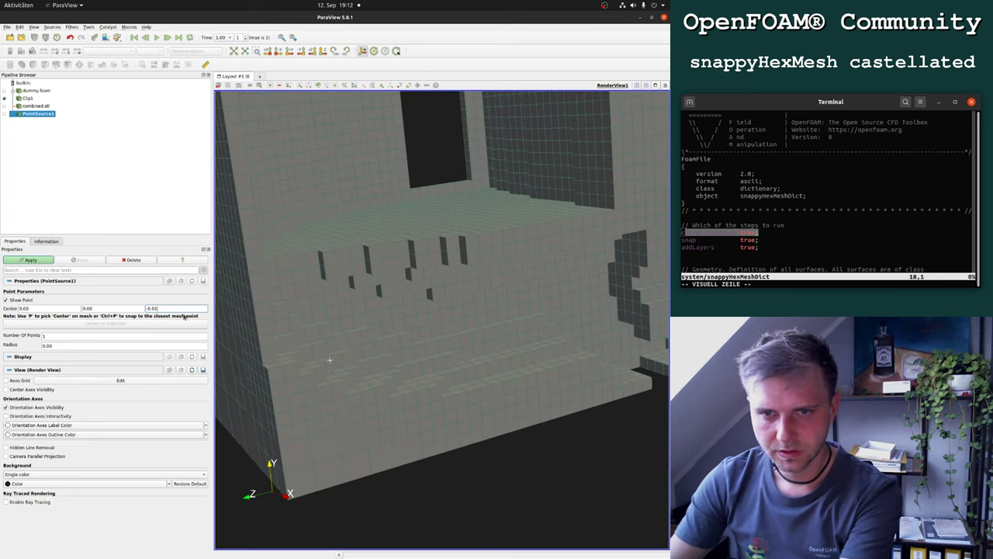
drag(464, 329, 466, 302)
click(8, 28)
Step: Quit ParaView and open system/snappyHexMeshDict in Vim
click(31, 175)
text(vim system/snappyHexMeshDict)
key(Return)
scroll(334, 264, down, 20)
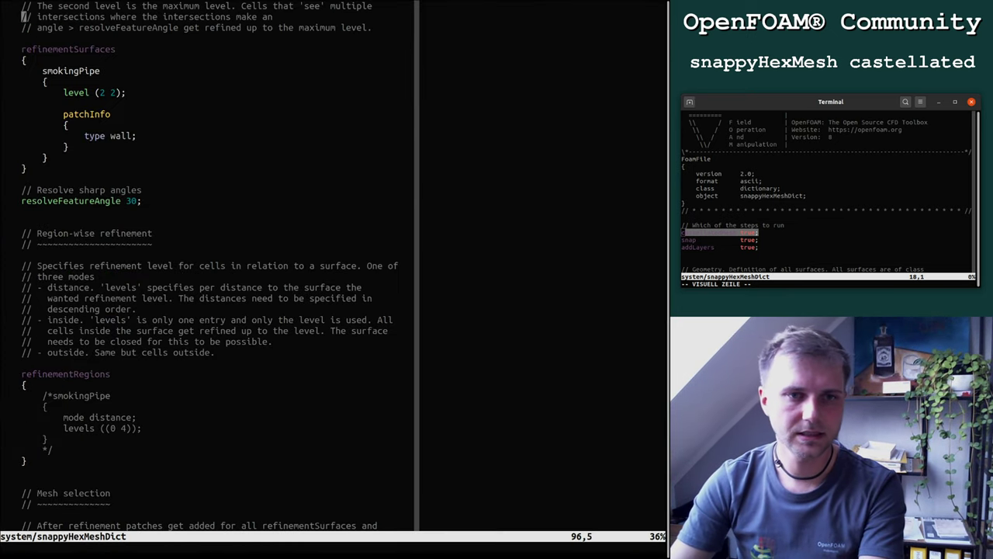
scroll(334, 264, down, 16)
Step: Set locationInMesh to (0 0 -0.01) and save the dictionary with :wq
key(Down)
key(Down)
key(Down)
key(Down)
key(End)
key(Left)
key(Left)
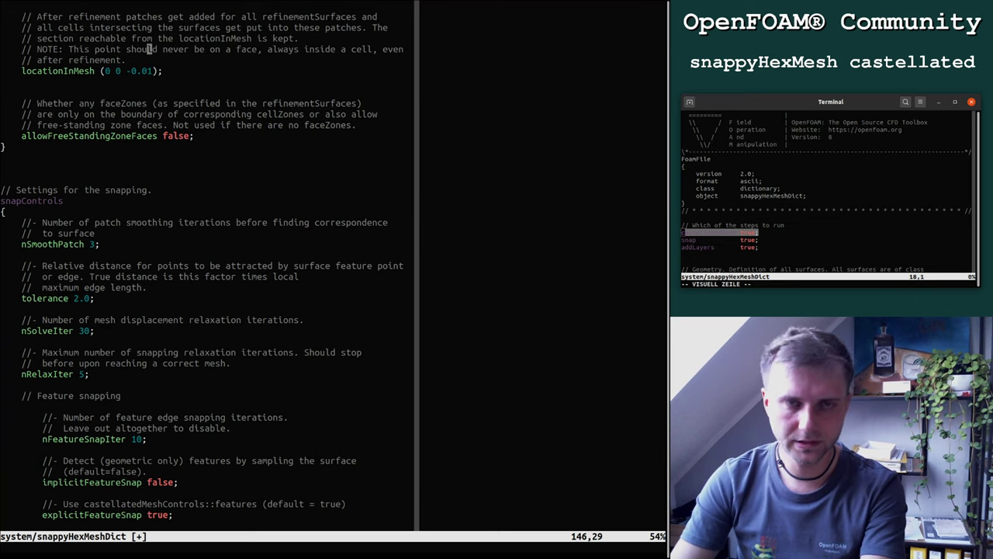
text(:wq)
key(Return)
Step: List the case folders and enter rm -r 1 to remove the old mesh
text(ls)
key(Return)
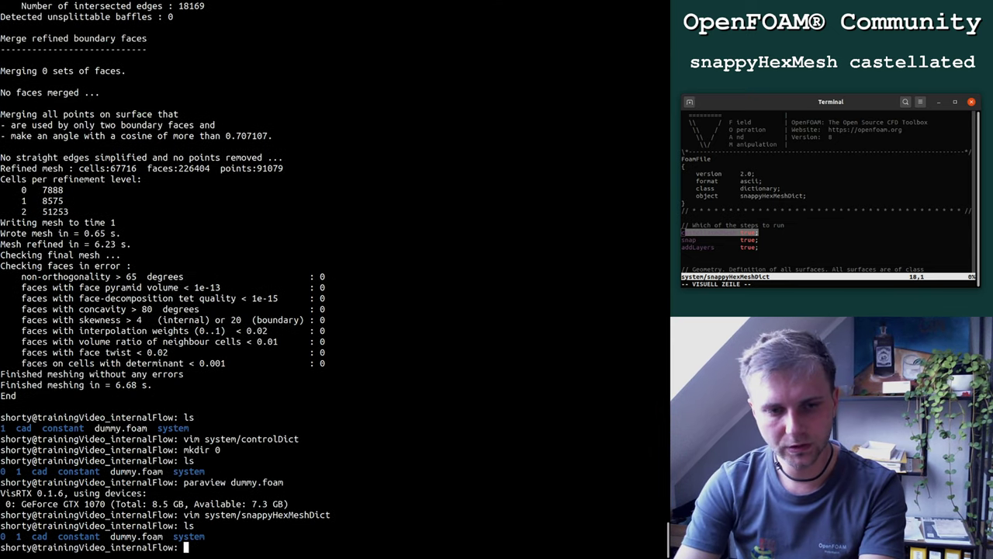
text(rm -r 1)
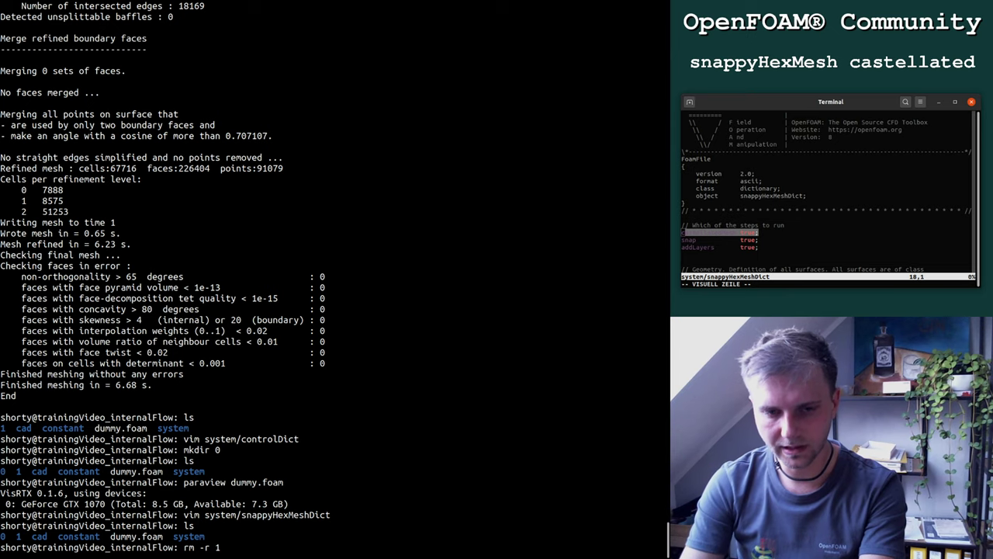
Step: Delete folder 1, rerun snappyHexMesh, and launch ParaView on dummy.foam in the background
key(Return)
text(snappyHexMesh)
key(Return)
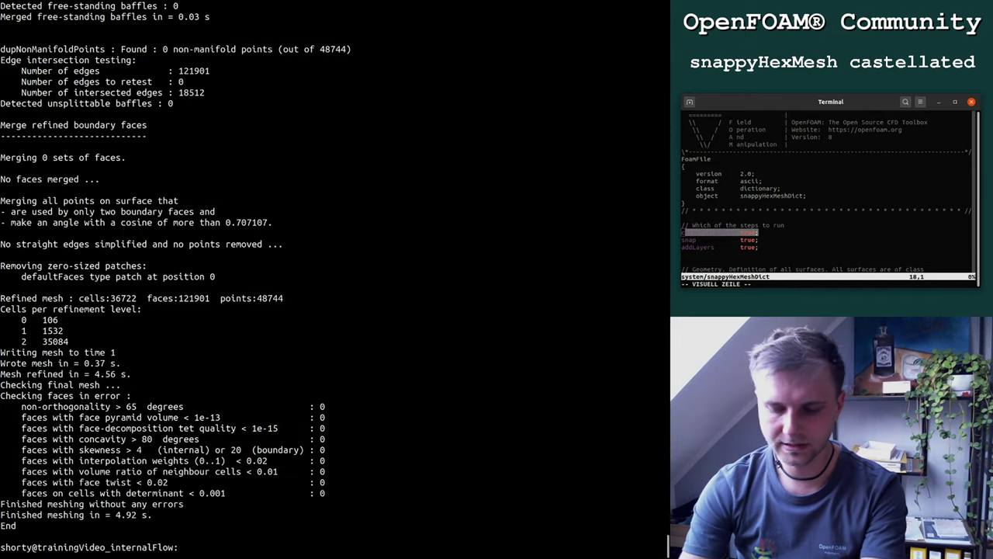
text(paraview )
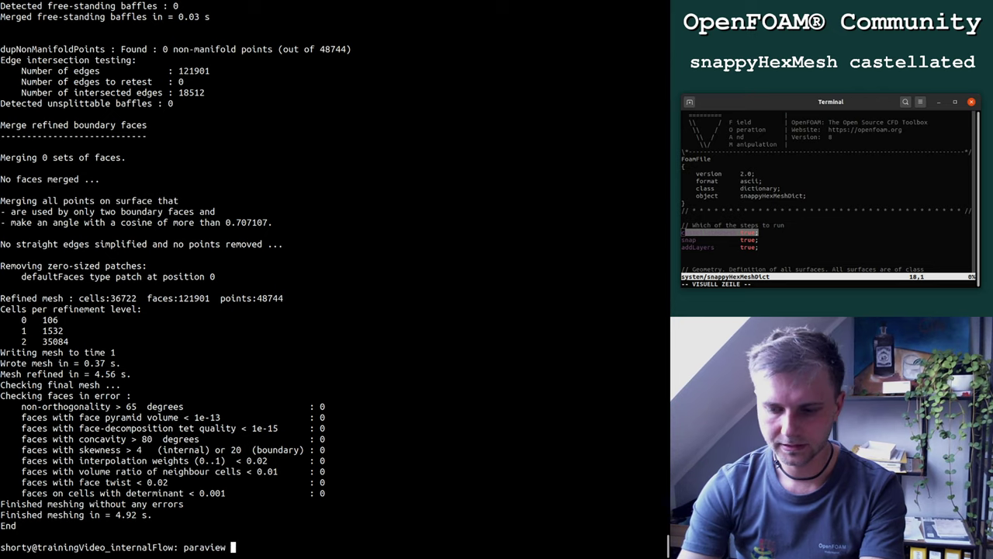
text(dummy.foam &)
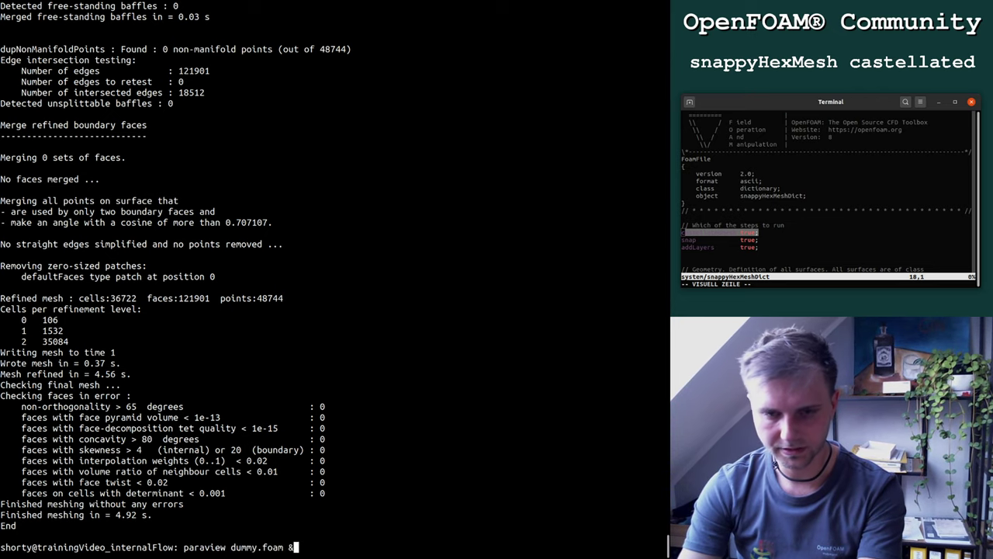
key(Return)
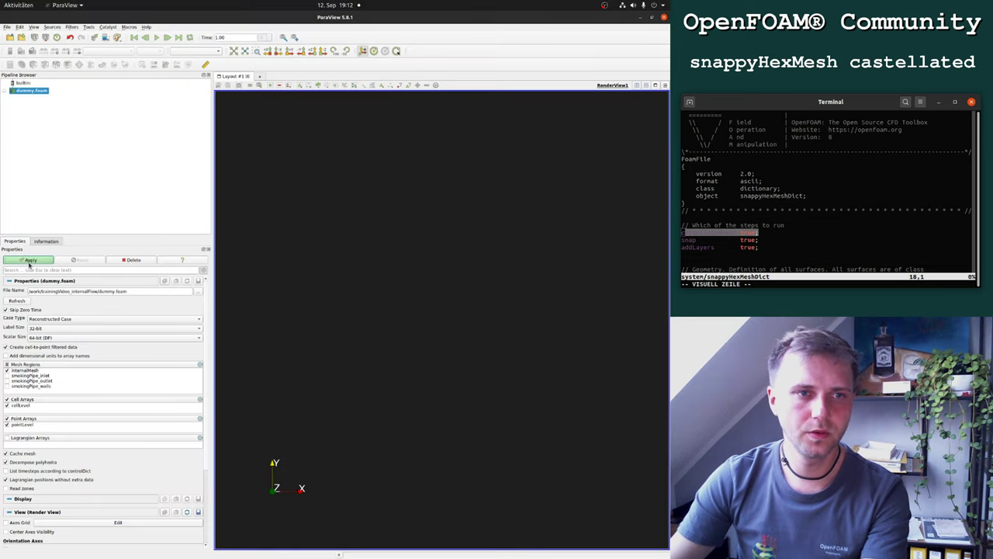
Step: Apply the castellated mesh and display it as Surface With Edges
click(30, 261)
drag(326, 364, 309, 403)
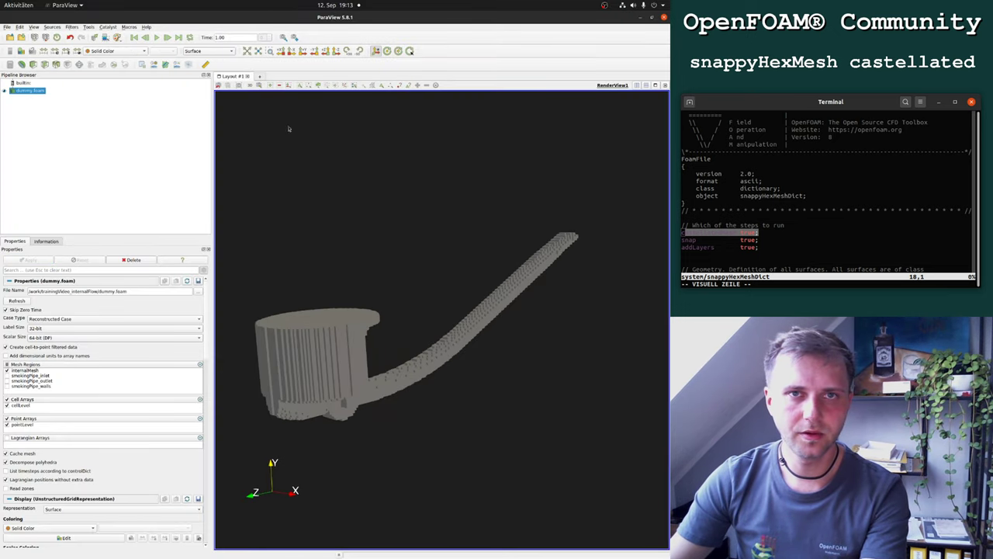
drag(454, 268, 434, 334)
scroll(457, 276, up, 3)
click(205, 51)
click(206, 60)
Step: Orbit along the pipe and toward the cylinder-pipe junction to inspect the cells
drag(435, 268, 407, 269)
drag(431, 336, 373, 310)
scroll(388, 248, up, 5)
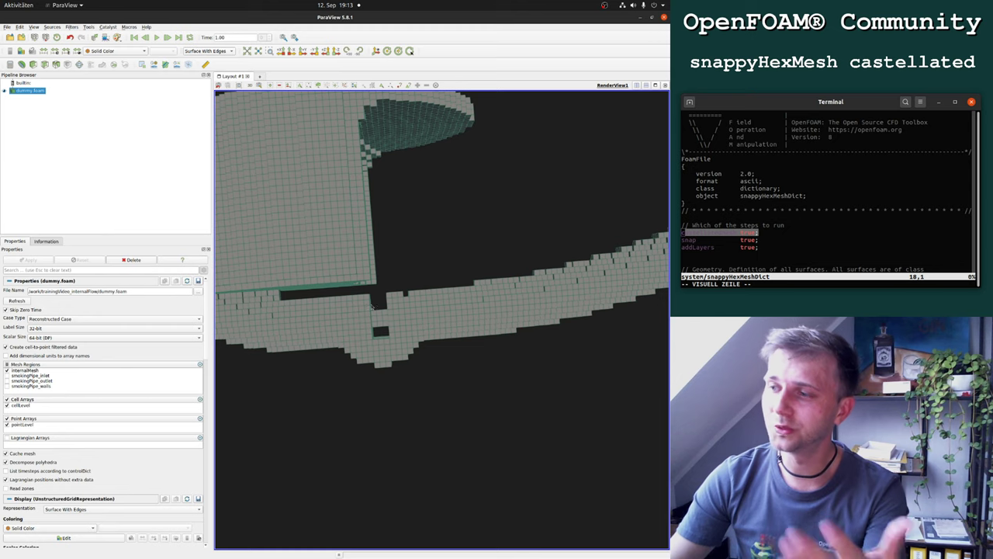
scroll(388, 341, down, 5)
drag(412, 359, 479, 194)
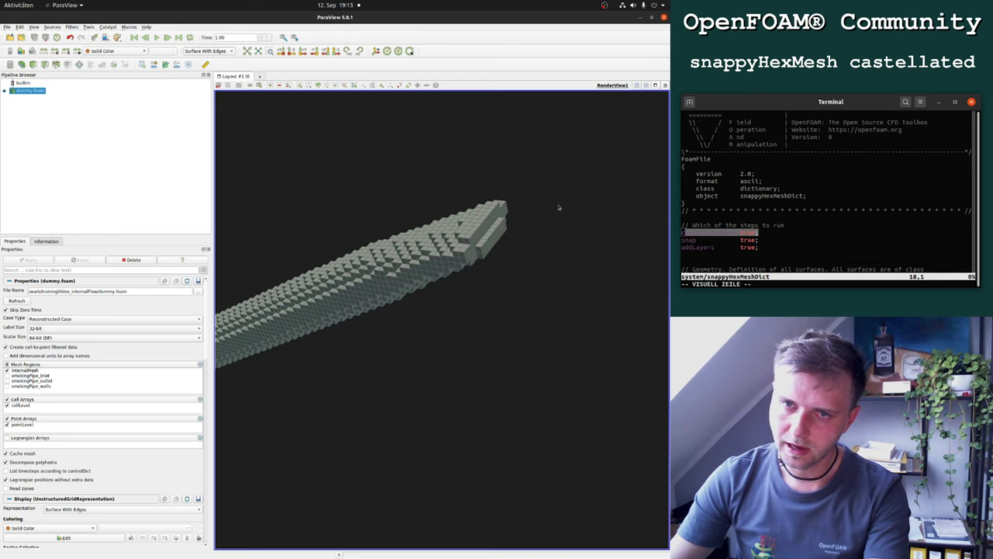
drag(383, 328, 414, 220)
scroll(414, 220, down, 10)
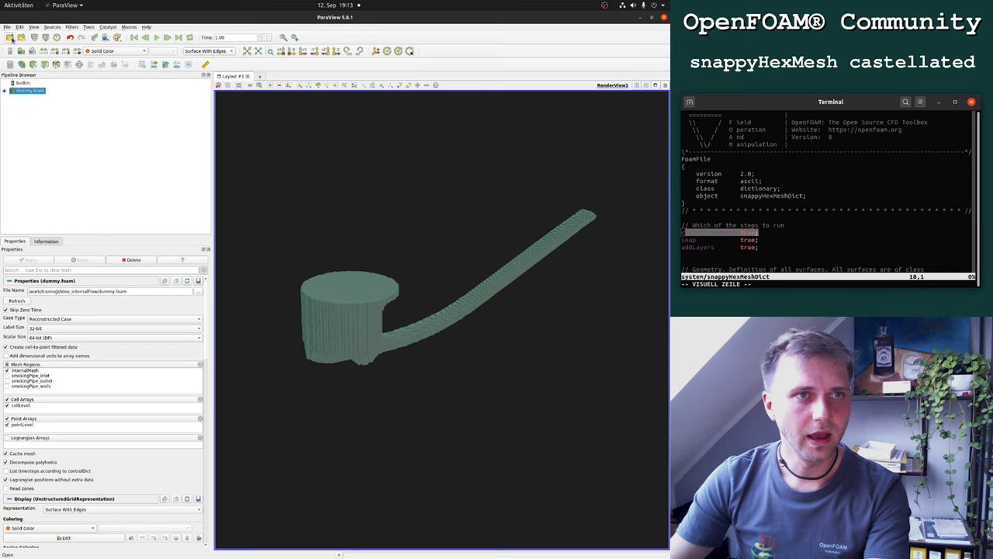
click(7, 26)
Step: Close ParaView, clear the prompt, and open system/snappyHexMeshDict in Vim
click(24, 172)
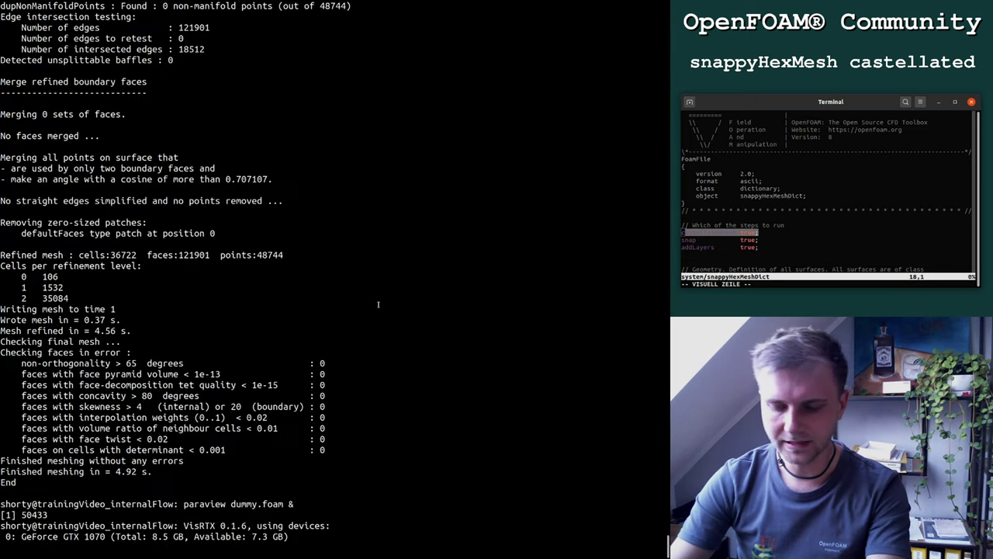
key(ctrl+c)
key(Return)
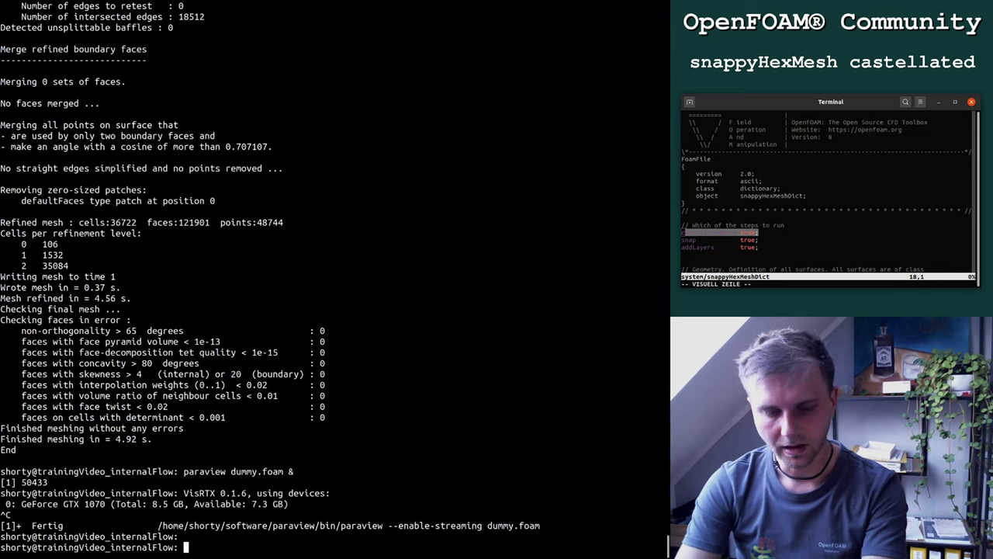
text(vim system/)
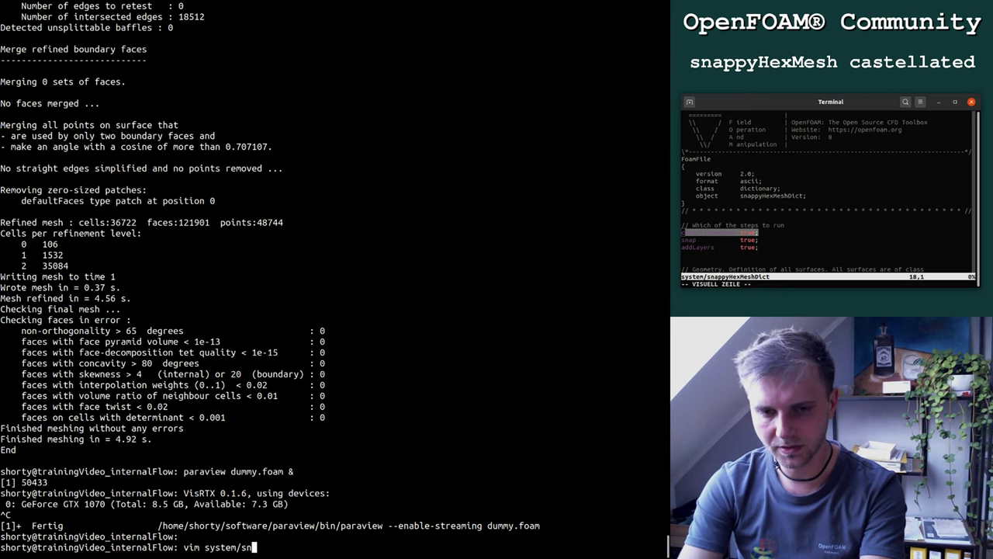
text(sn)
key(Tab)
key(Return)
key(j)
key(j)
key(j)
key(j)
key(j)
key(j)
key(j)
key(j)
key(j)
key(j)
key(j)
key(j)
key(j)
key(j)
key(j)
key(j)
key(j)
Step: Navigate past the geometry block to the smokingPipe entry under refinementSurfaces
key(j)
key(j)
key(j)
key(j)
key(j)
key(j)
key(j)
key(j)
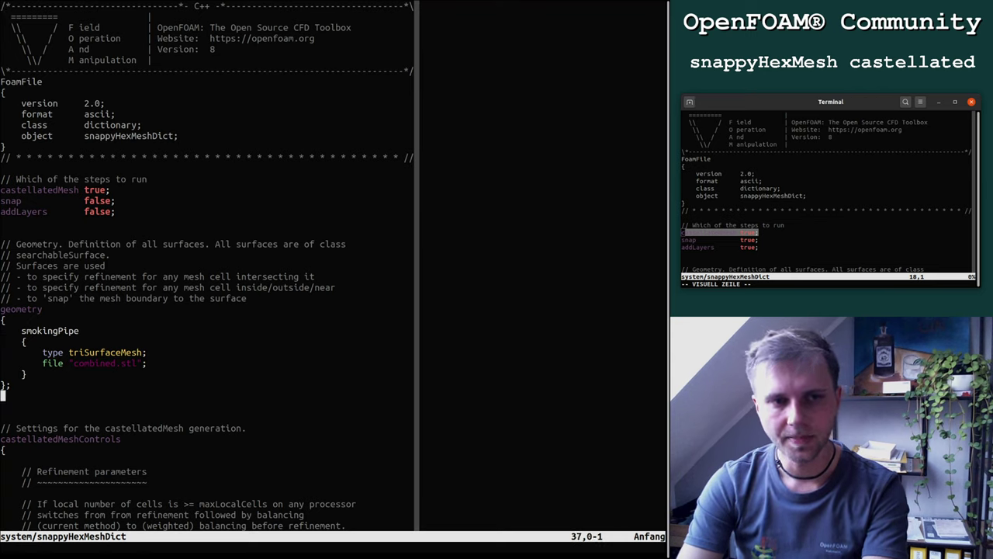
key(k)
key(k)
key(k)
key(k)
key(k)
key(k)
key(w)
key(j)
key(j)
key(j)
key(w)
key(w)
key(w)
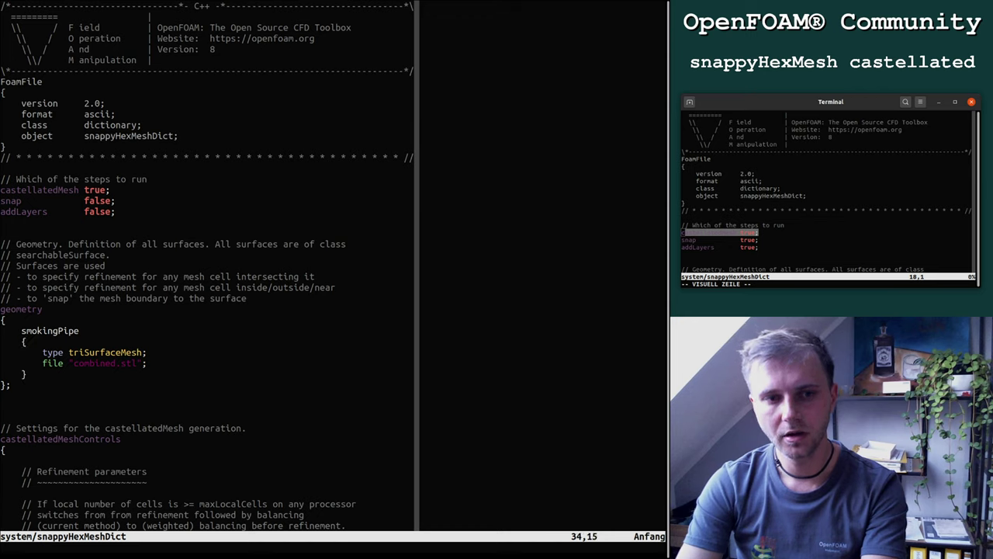
key(k)
key(k)
key(k)
key(shift+v)
key(Escape)
key(j)
key(j)
key(j)
key(j)
key(ctrl+f)
key(ctrl+f)
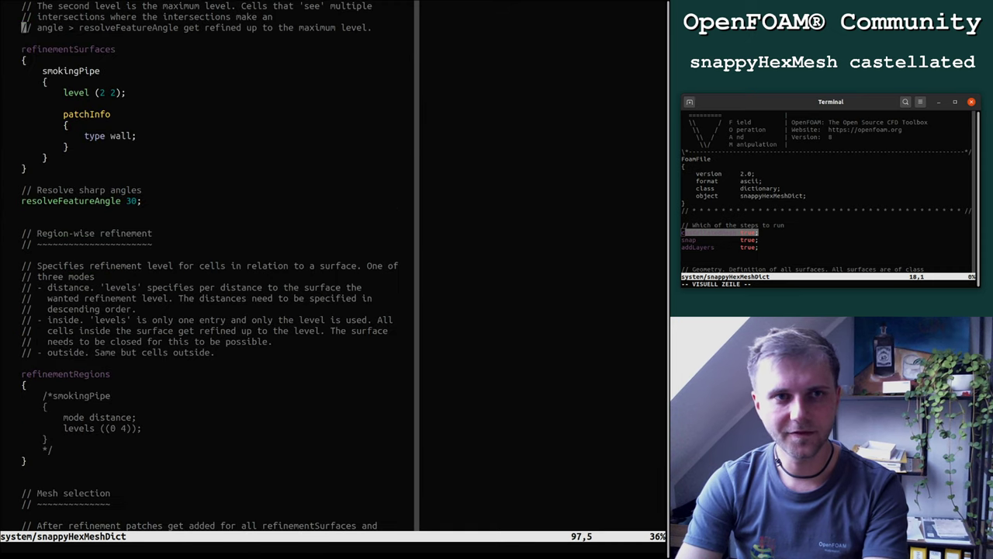
key(j)
key(j)
key(j)
key(j)
key(w)
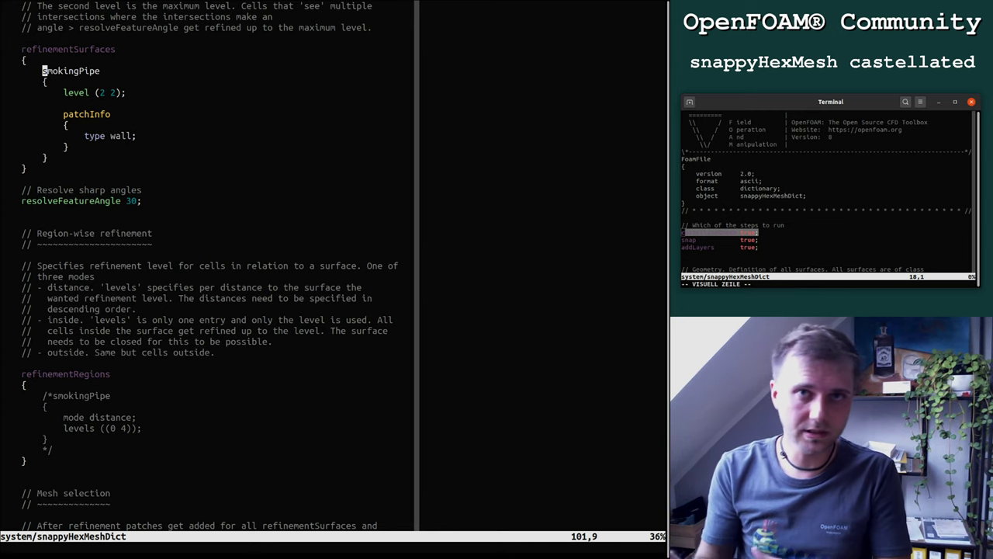
key(Return)
key(Return)
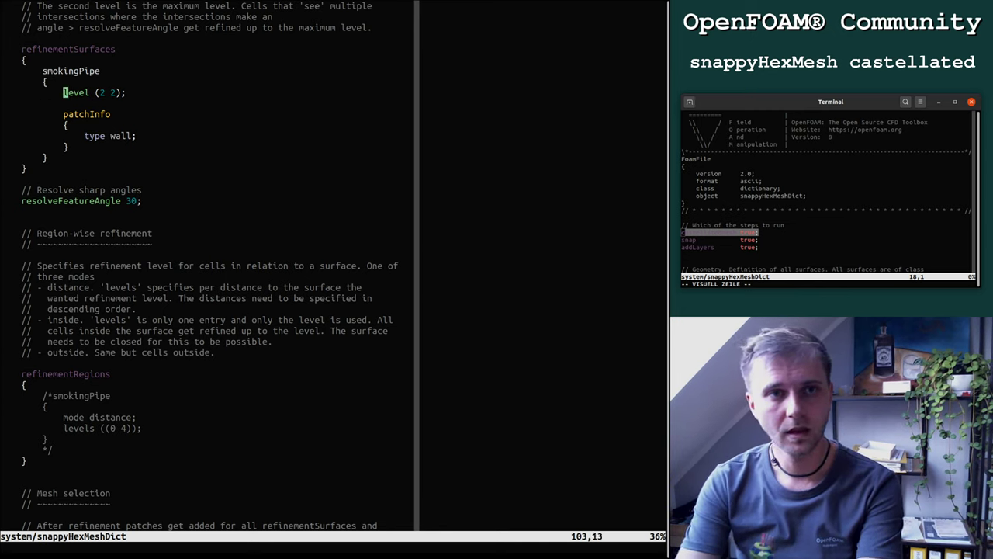
key(w)
key(w)
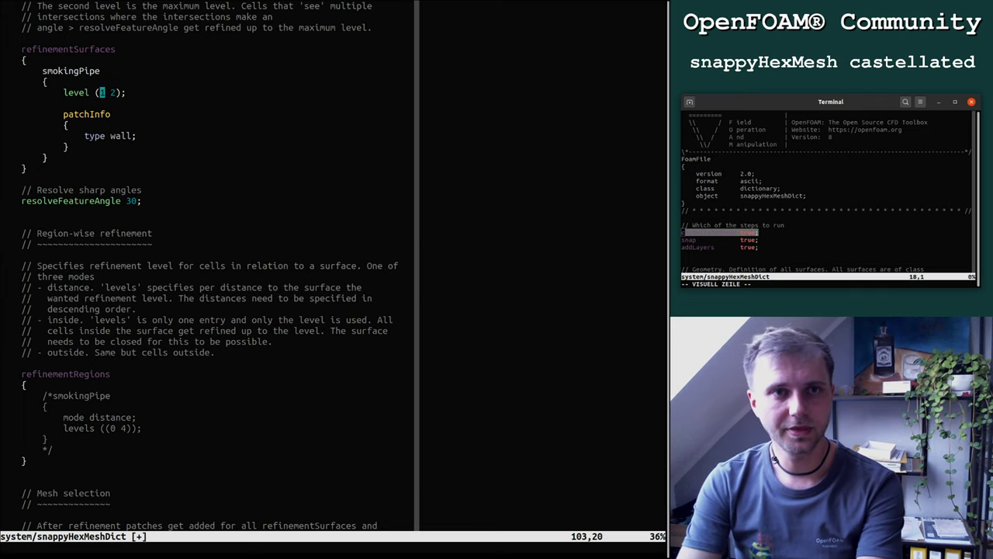
Step: Raise smokingPipe's refinement level from (2 2) to (2 4) and save with :wq
key(ctrl+a)
key(j)
key(k)
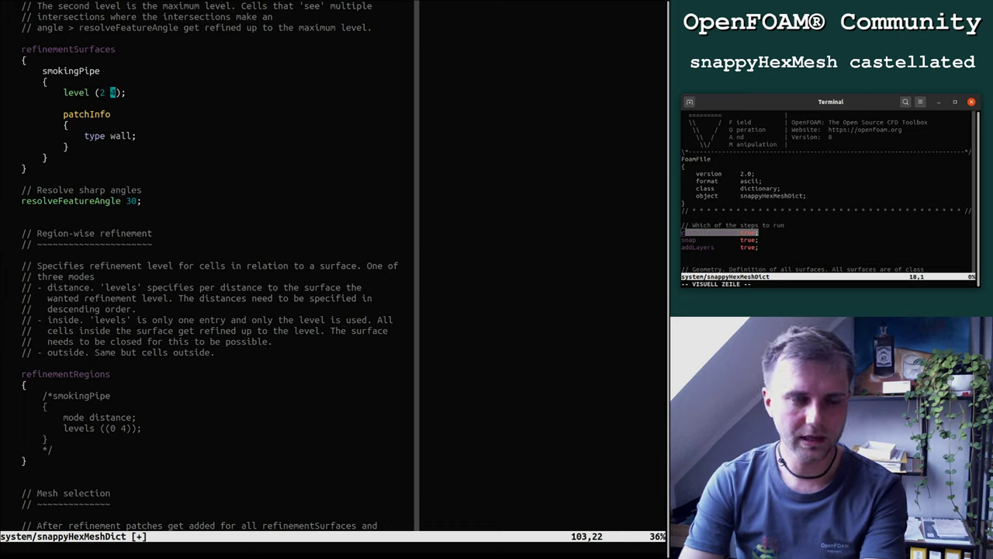
key(j)
key(j)
key(j)
key(j)
key(j)
key(j)
key(j)
key(j)
key(j)
key(j)
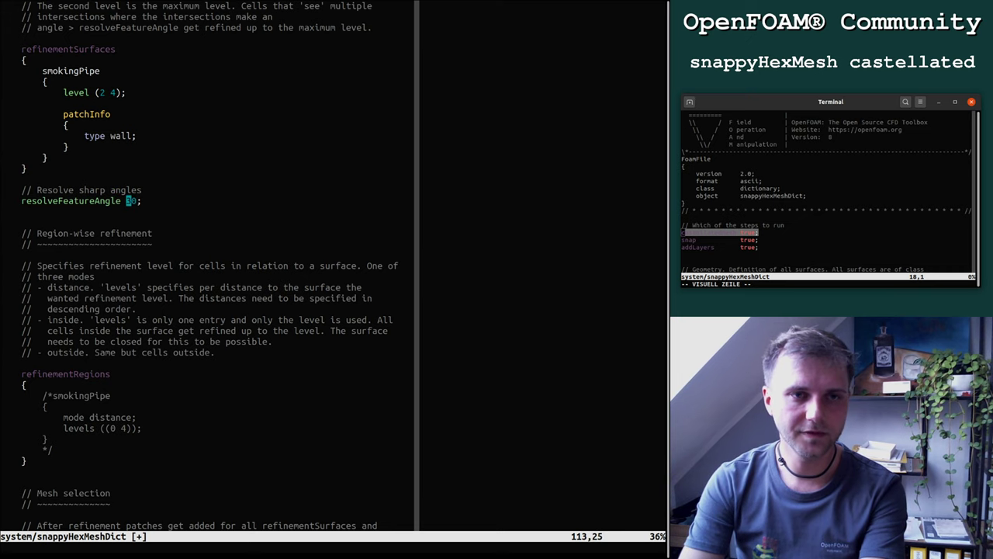
key(k)
key(k)
key(k)
key(k)
key(k)
key(k)
key(k)
key(k)
key(k)
key(k)
key(k)
key(k)
key(k)
key(k)
key(k)
key(k)
key(k)
key(k)
key(k)
key(k)
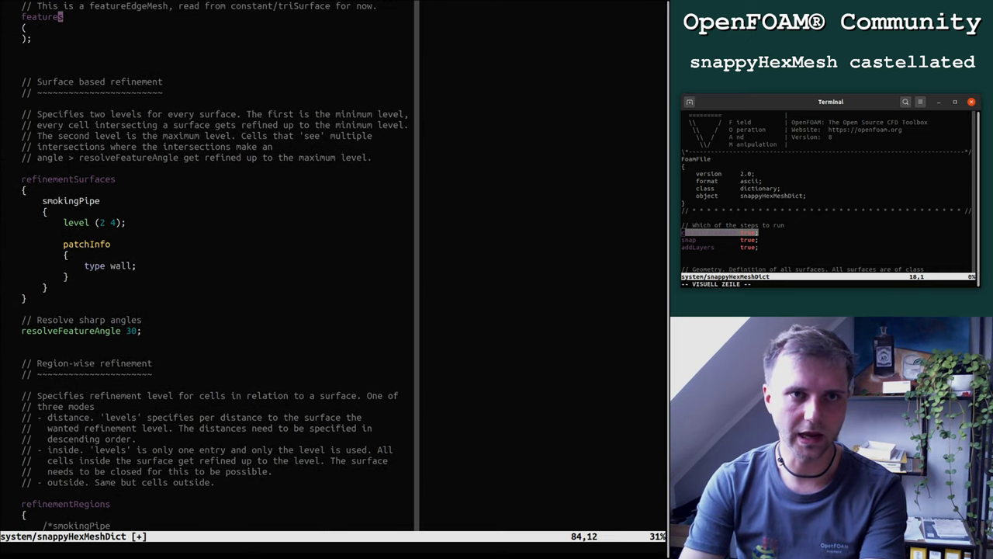
text(:wq)
key(Return)
Step: List the case, delete the old 1/ folder, and rerun snappyHexMesh
text(ls)
key(Return)
text(rm -r 1/)
key(Return)
text(snappyHexMesh)
key(Return)
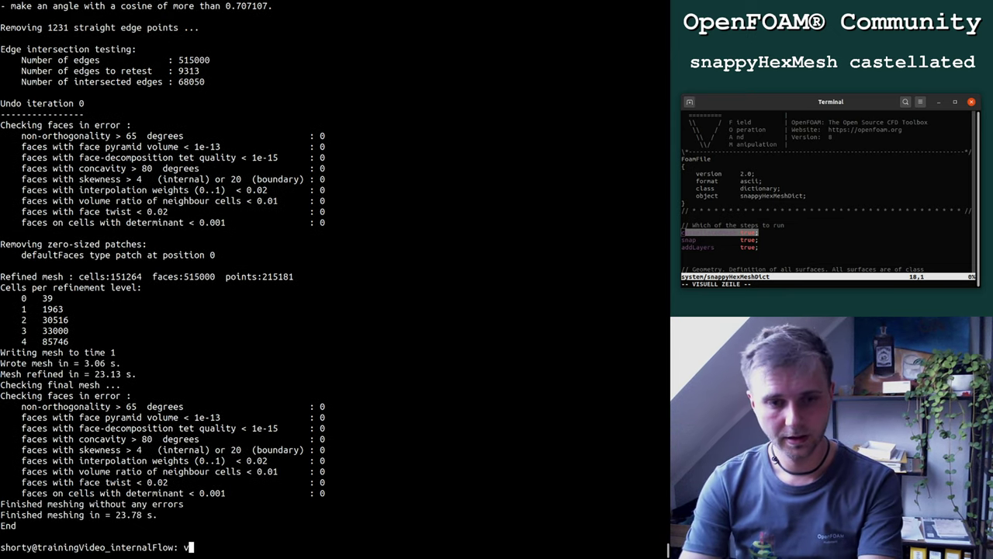
Step: Launch ParaView on dummy.foam and highlight the 23.78 s meshing time and 151264 cells in the log
text(aview )
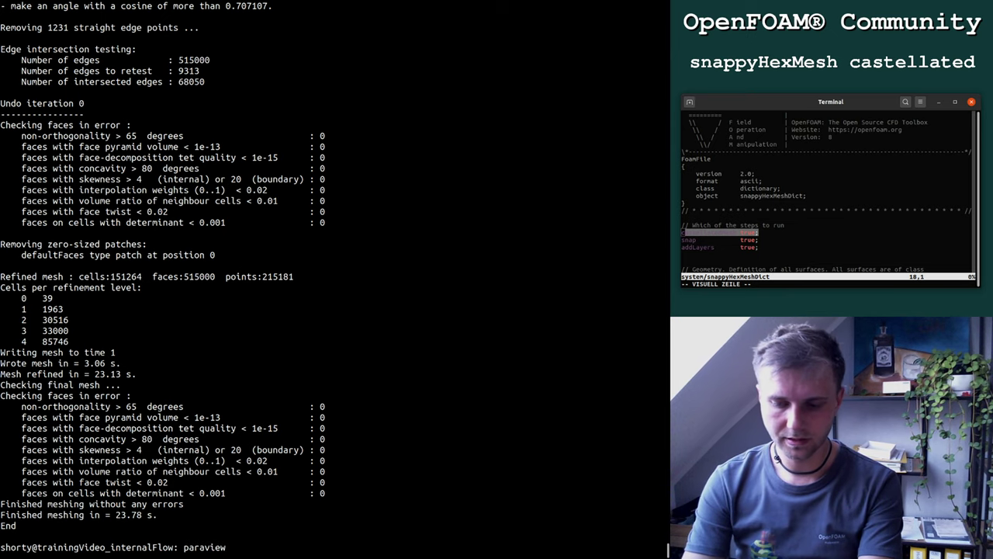
text(dummy.foam)
key(Return)
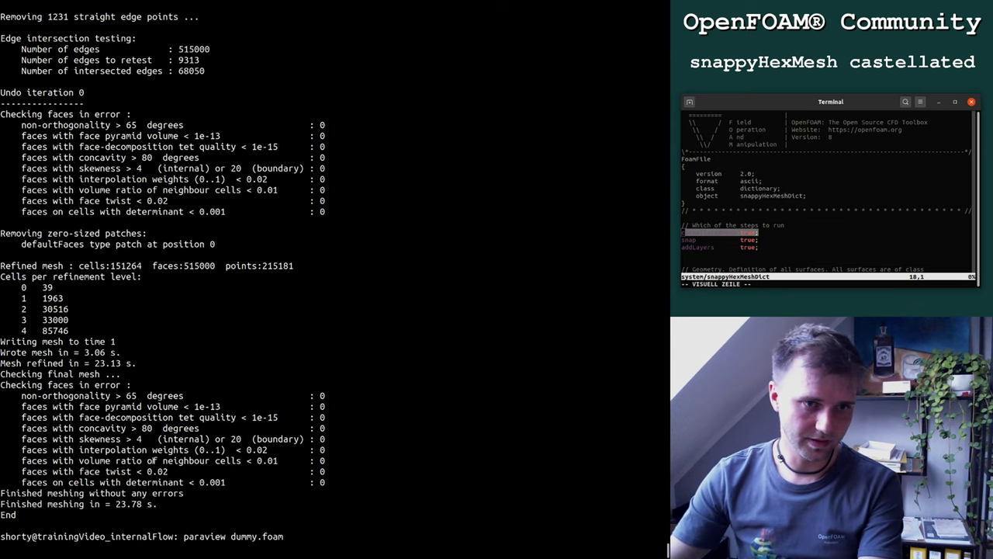
double_click(129, 482)
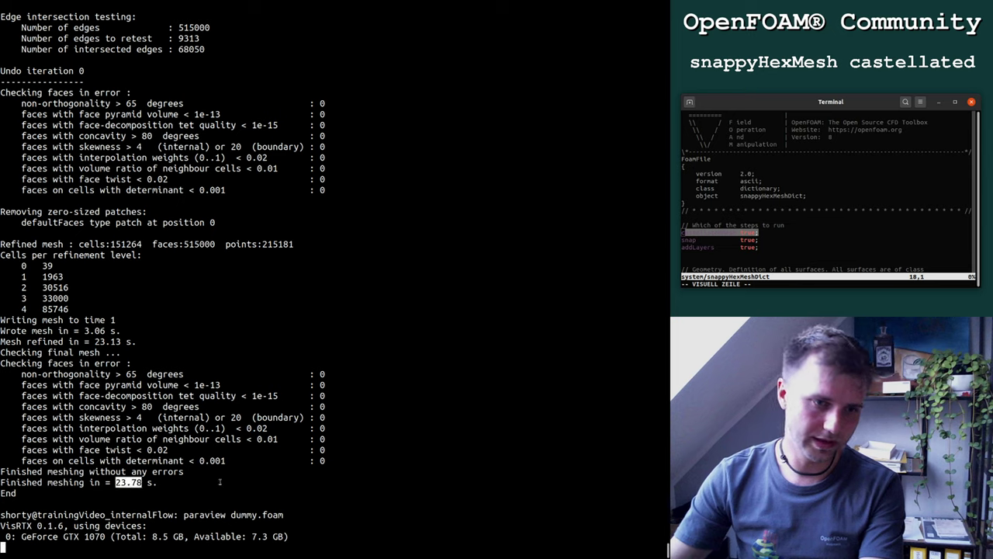
click(248, 465)
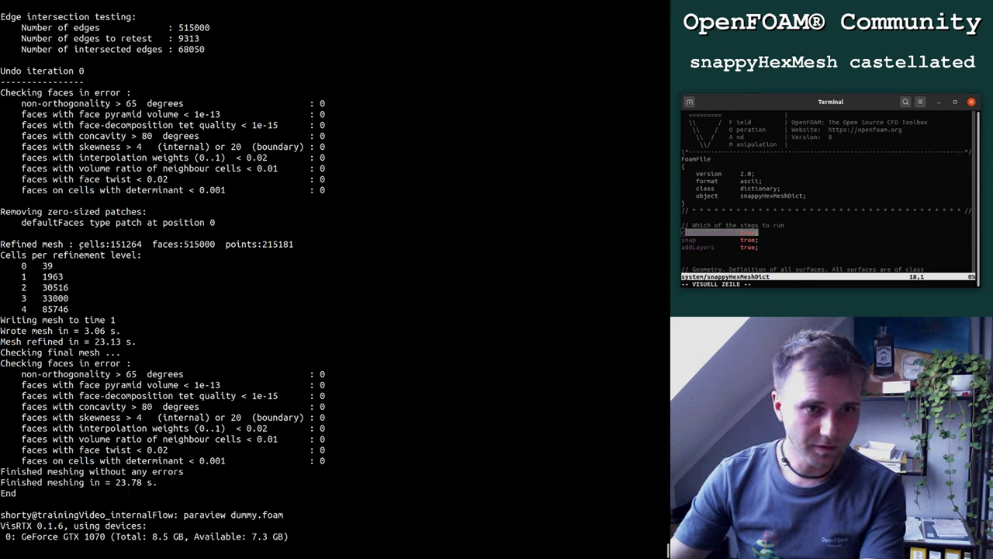
double_click(122, 244)
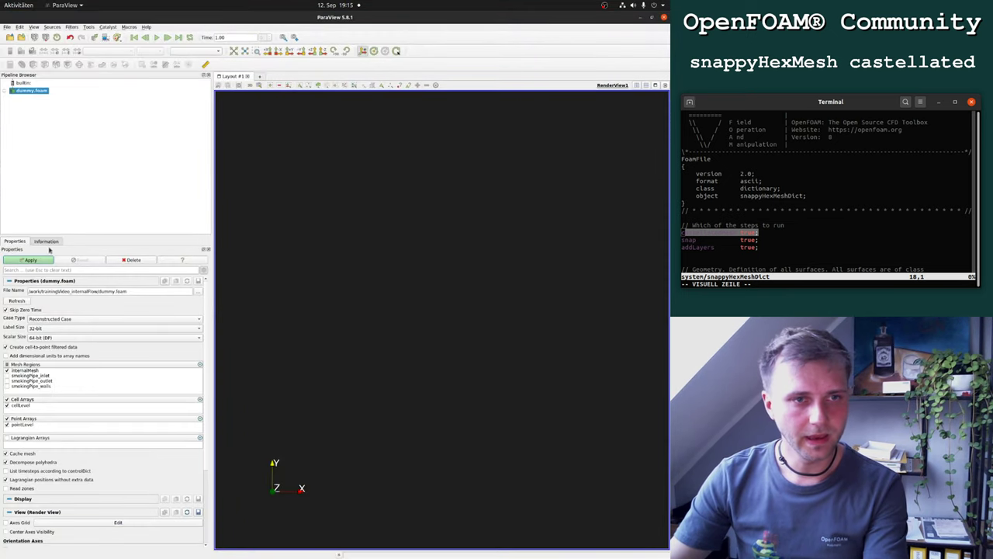
Step: Apply the level-4 mesh and display it as Surface With Edges
click(47, 260)
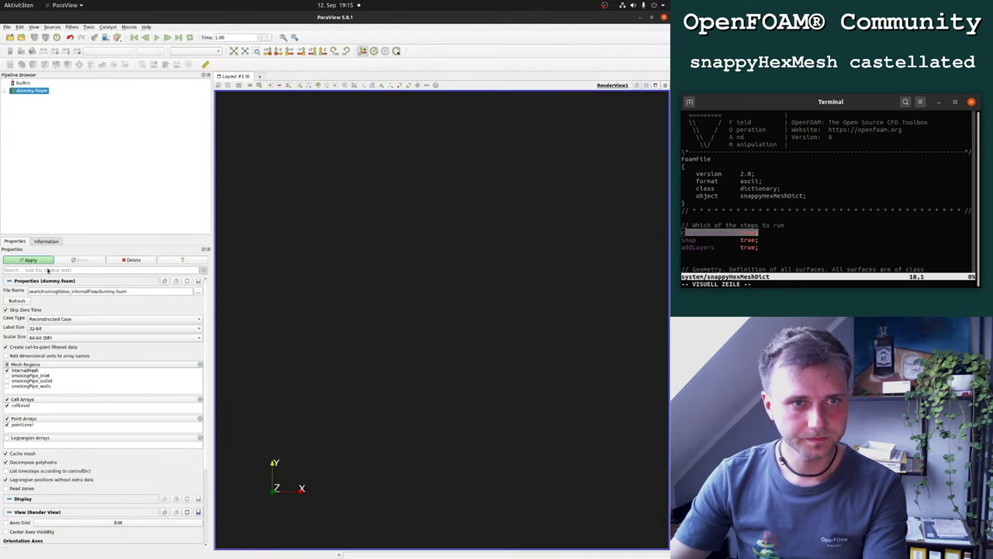
drag(301, 327, 473, 379)
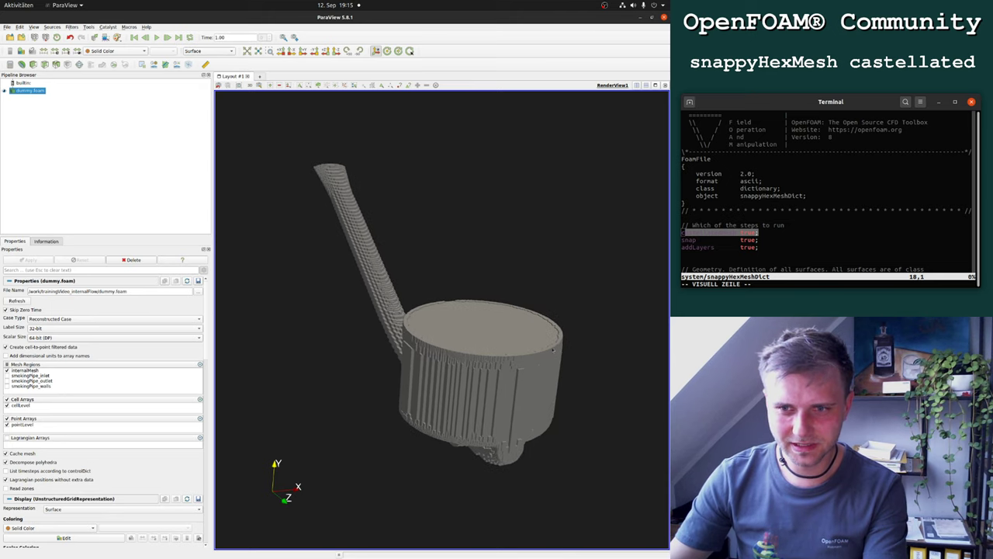
click(209, 51)
click(213, 61)
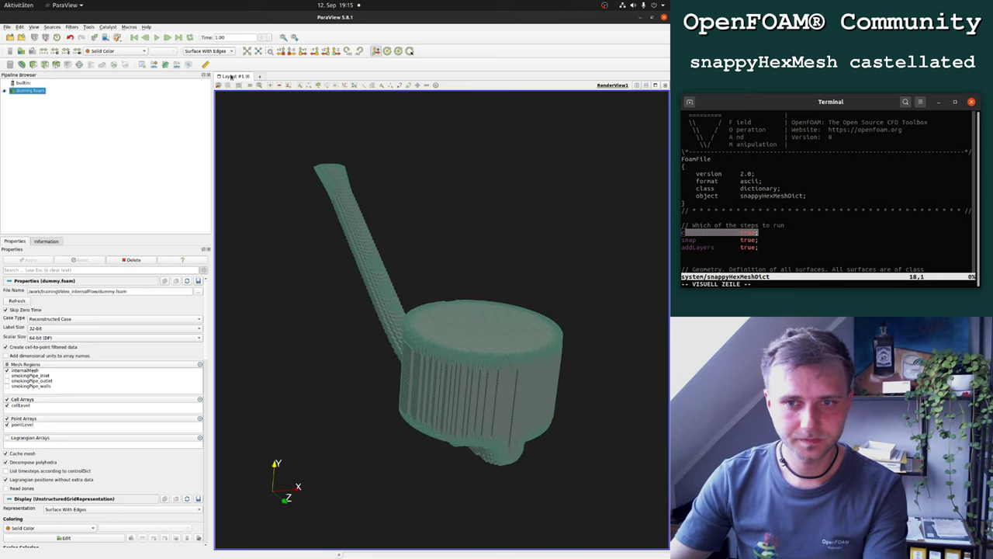
scroll(392, 272, up, 5)
drag(391, 272, 618, 353)
scroll(443, 400, up, 4)
Step: Orbit and zoom around the pipe-and-cup joint to inspect the stair-stepped cells
drag(435, 372, 297, 318)
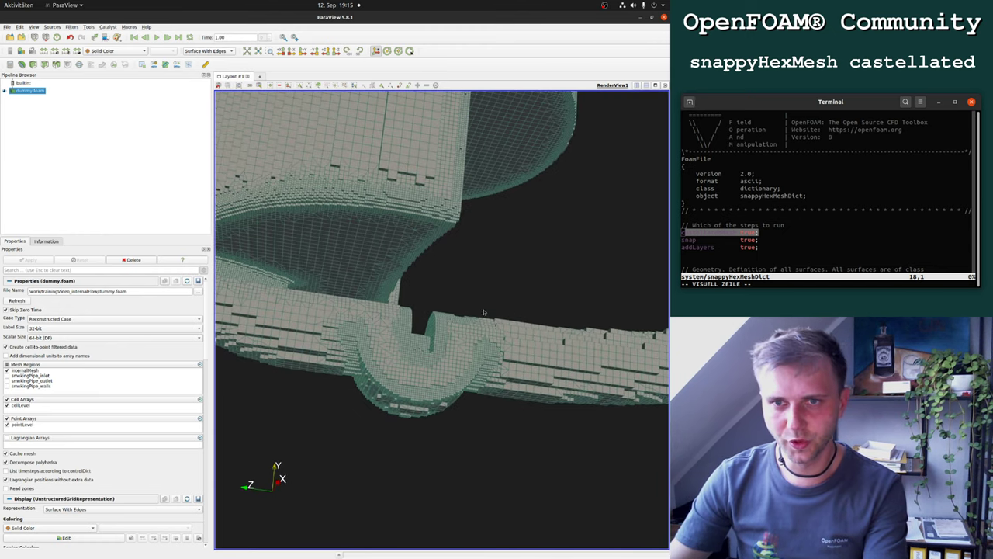
drag(482, 310, 394, 247)
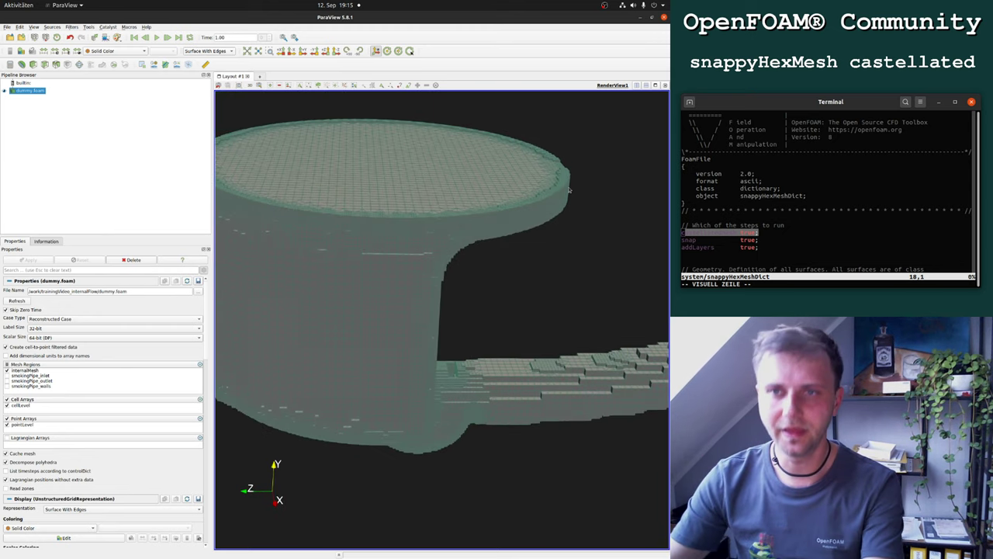
scroll(568, 189, up, 3)
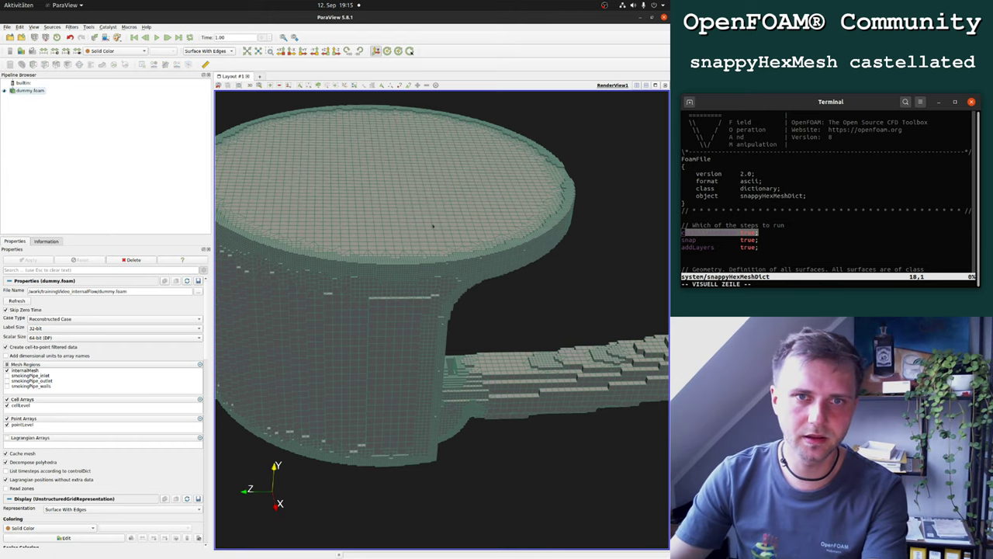
scroll(496, 256, down, 5)
drag(497, 256, 479, 293)
scroll(602, 283, up, 5)
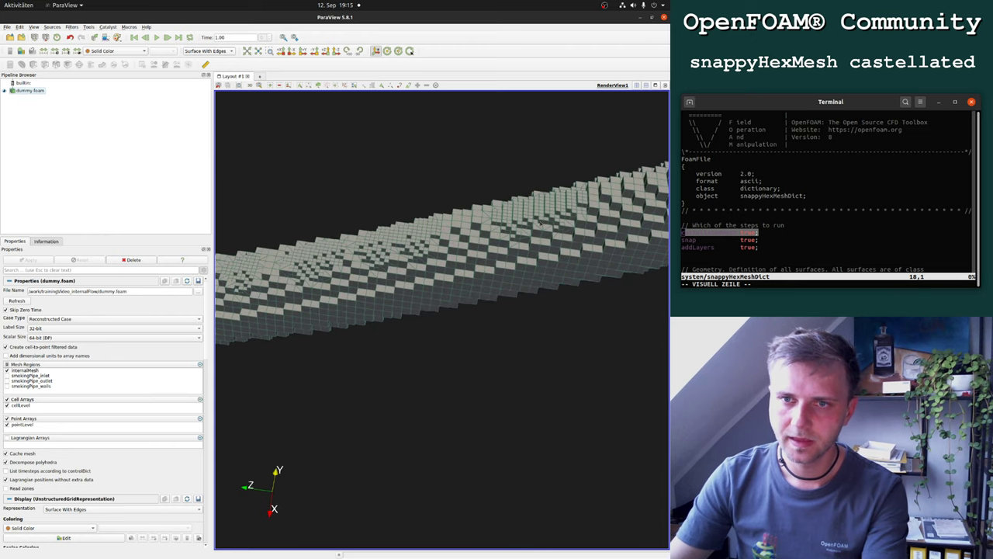
drag(486, 220, 476, 289)
scroll(476, 290, up, 3)
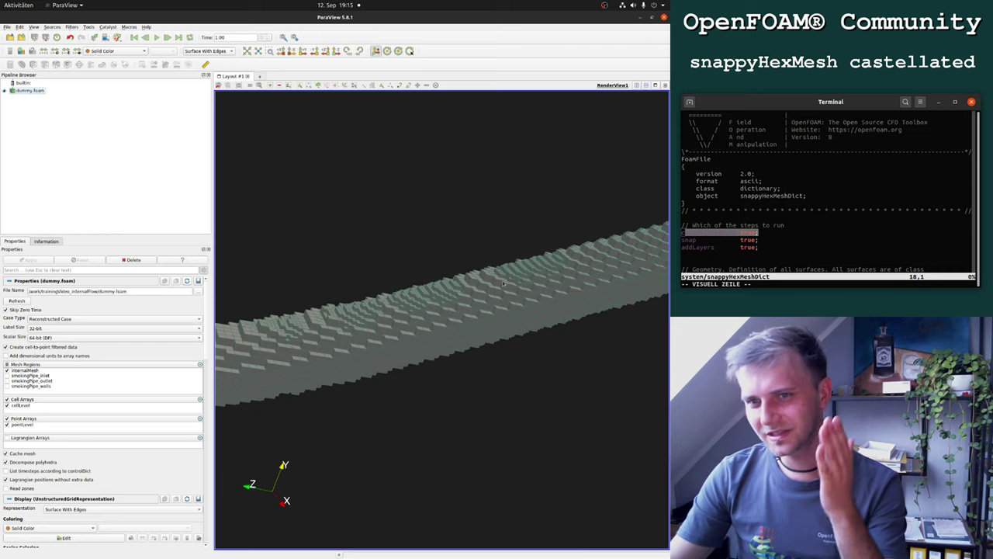
drag(504, 282, 564, 258)
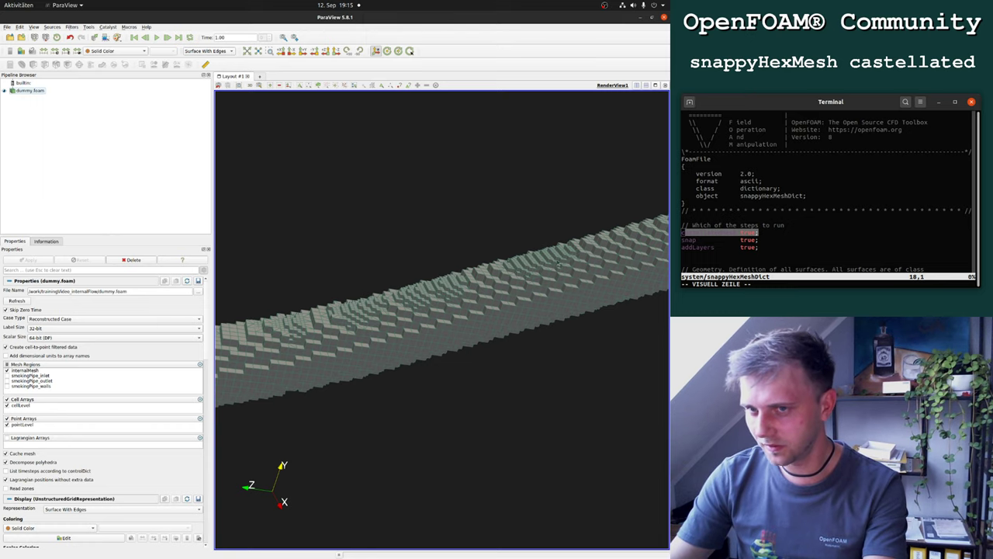
drag(509, 264, 439, 298)
drag(574, 262, 386, 268)
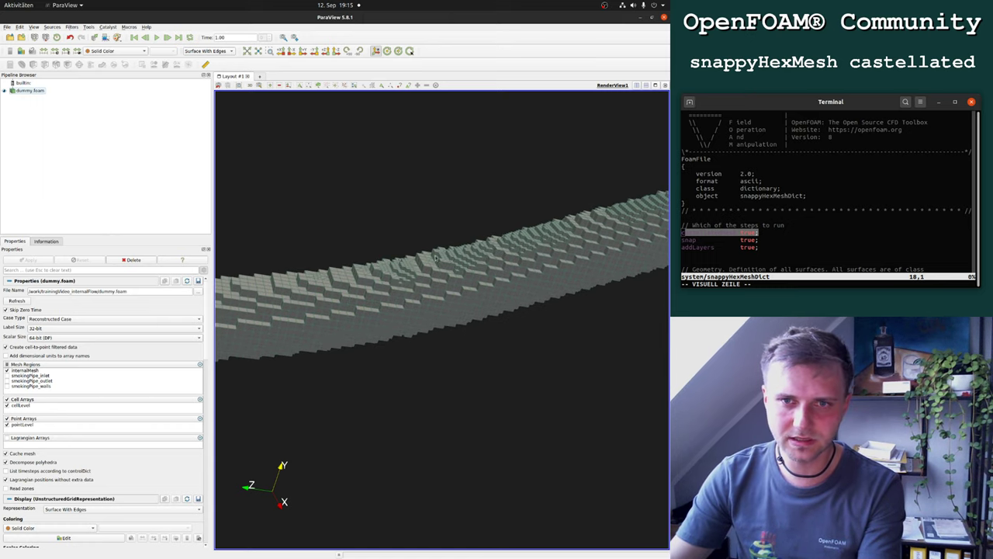
drag(453, 252, 515, 243)
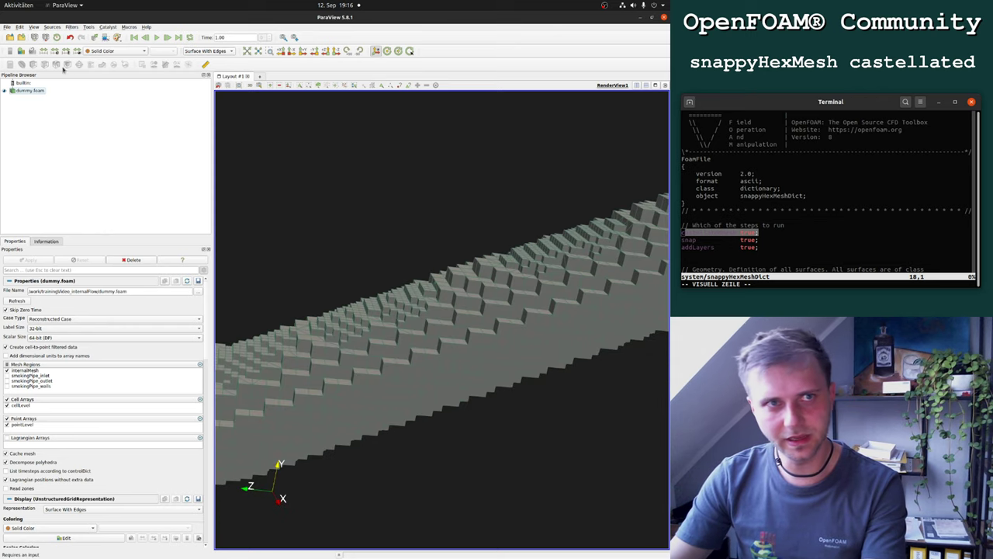
click(7, 28)
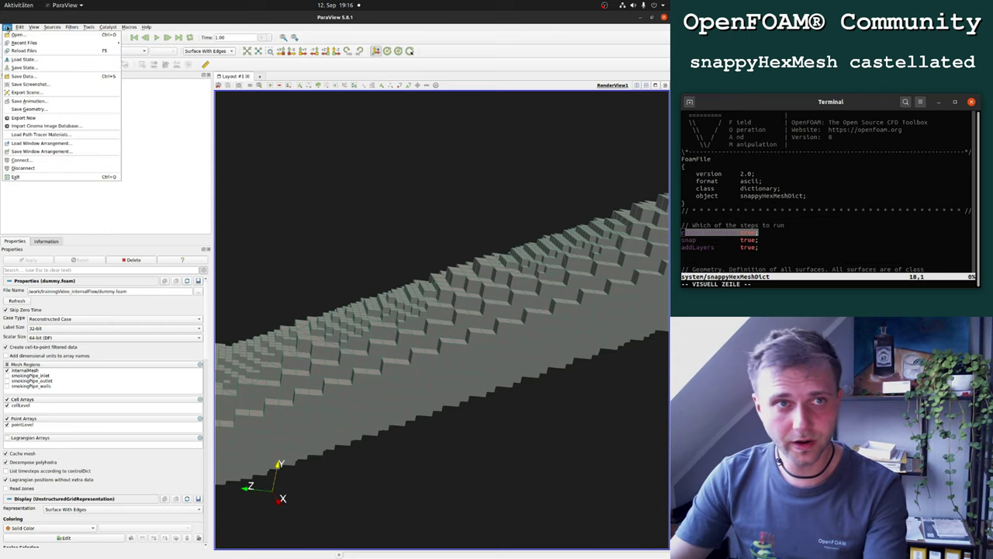
Step: Exit ParaView and scroll back up through the snappyHexMesh log
click(22, 178)
scroll(172, 272, up, 10)
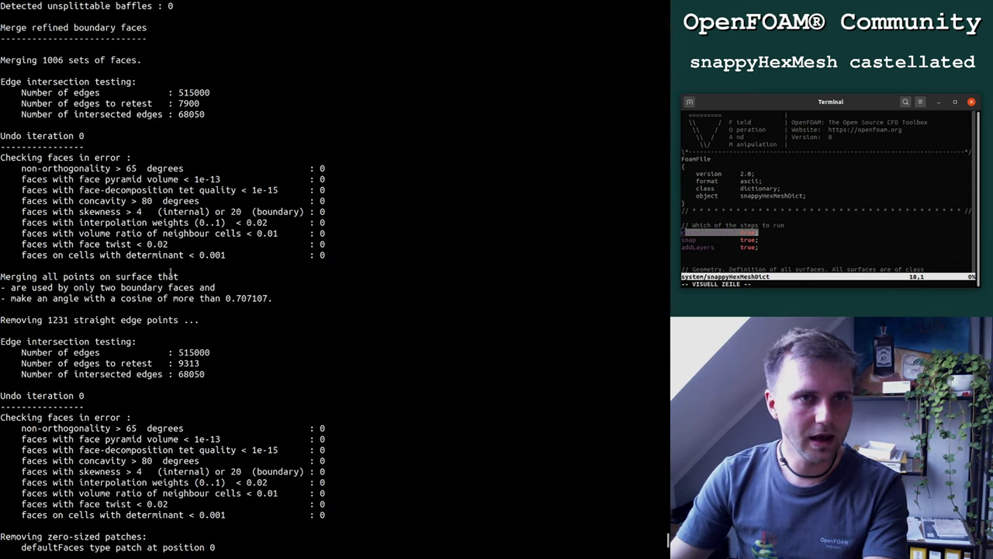
scroll(172, 272, up, 20)
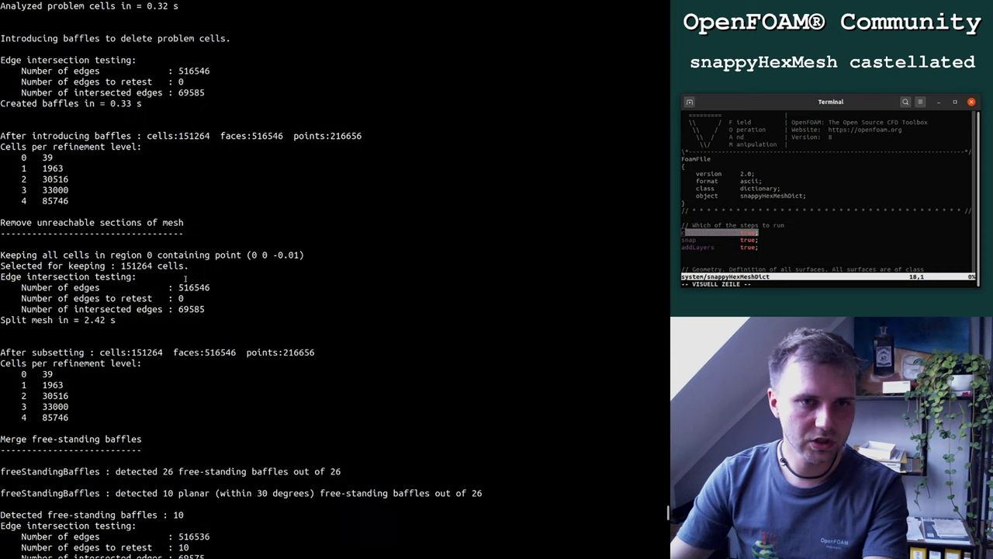
scroll(185, 277, up, 20)
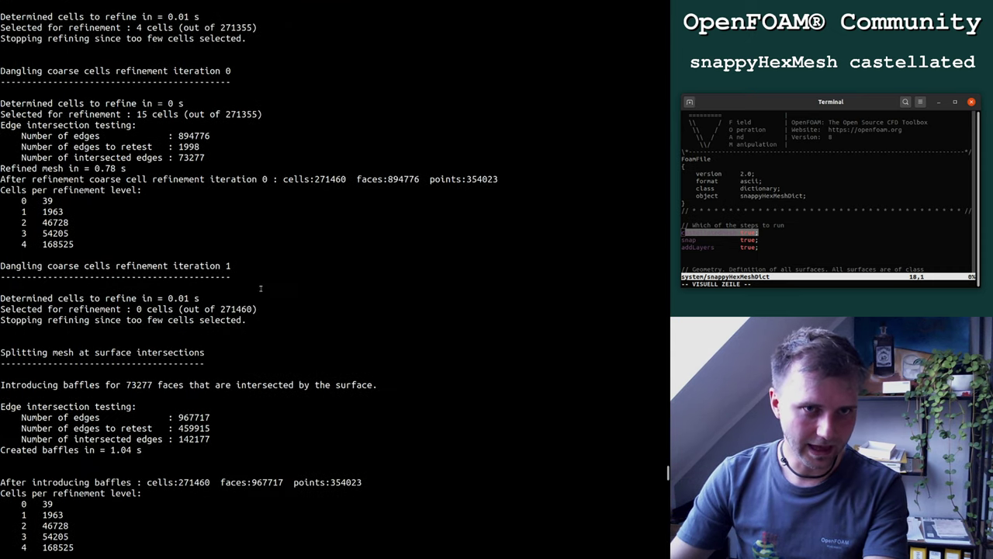
scroll(261, 289, up, 2)
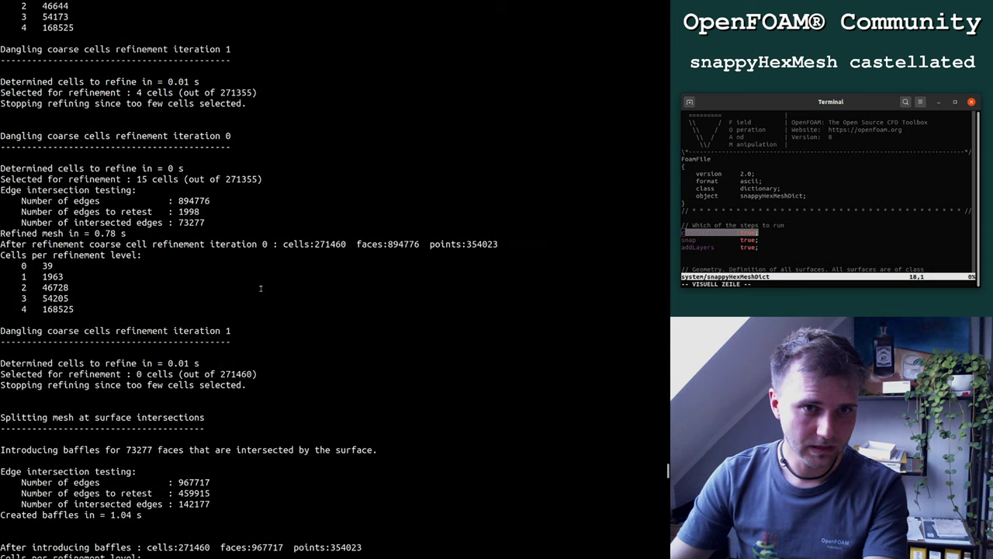
Step: Highlight the 15 and 4 cells selected and the too-few-cells stopping message
drag(137, 167, 233, 179)
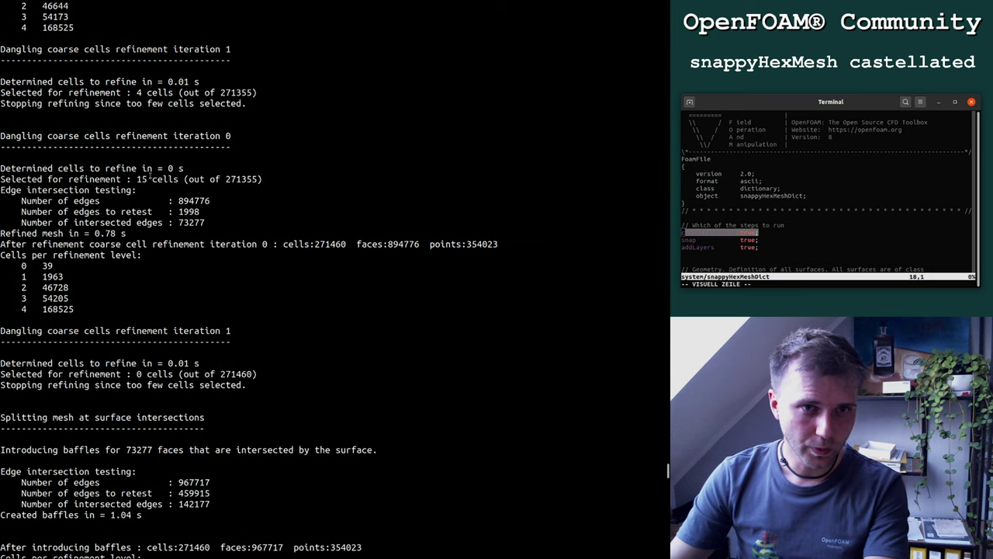
double_click(141, 179)
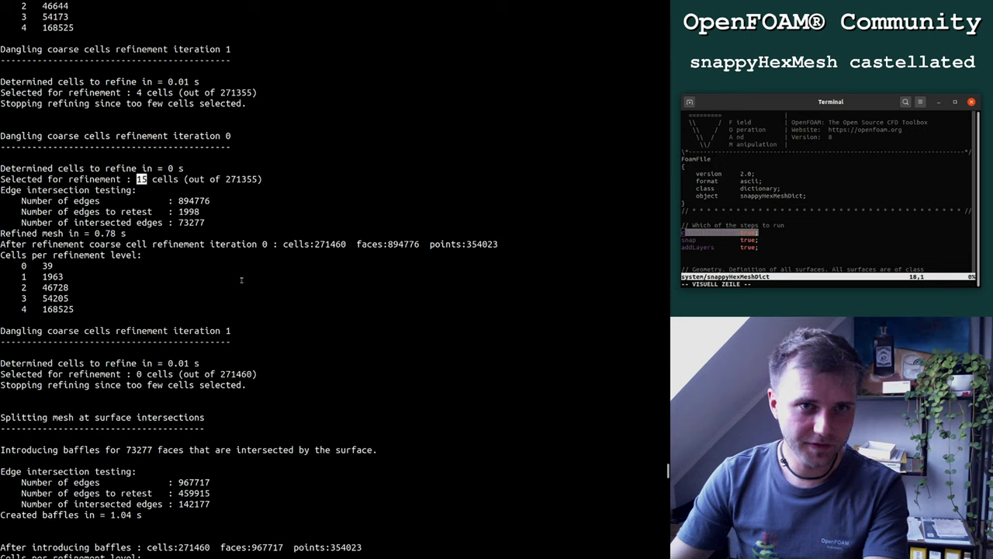
double_click(141, 93)
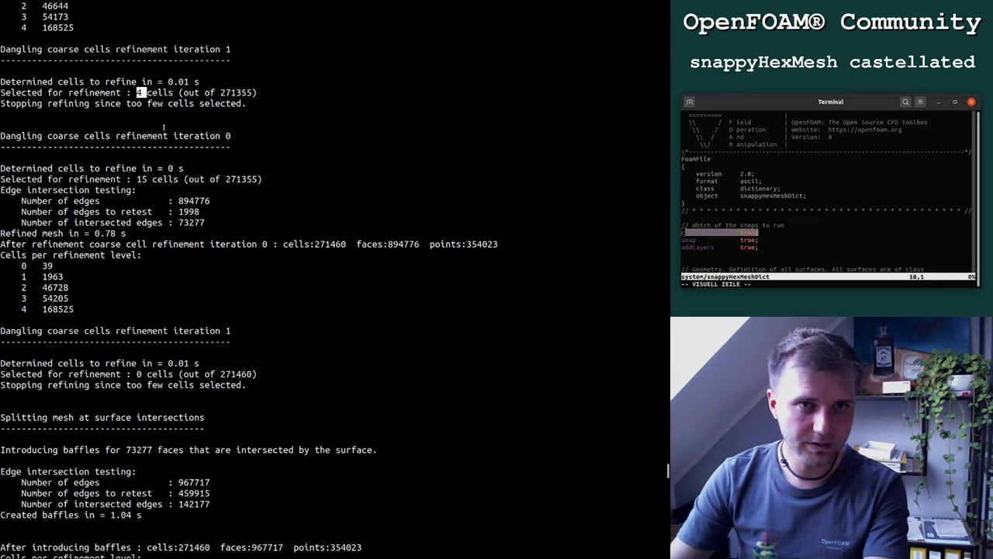
drag(4, 103, 256, 113)
drag(98, 103, 17, 81)
click(17, 81)
scroll(146, 123, up, 4)
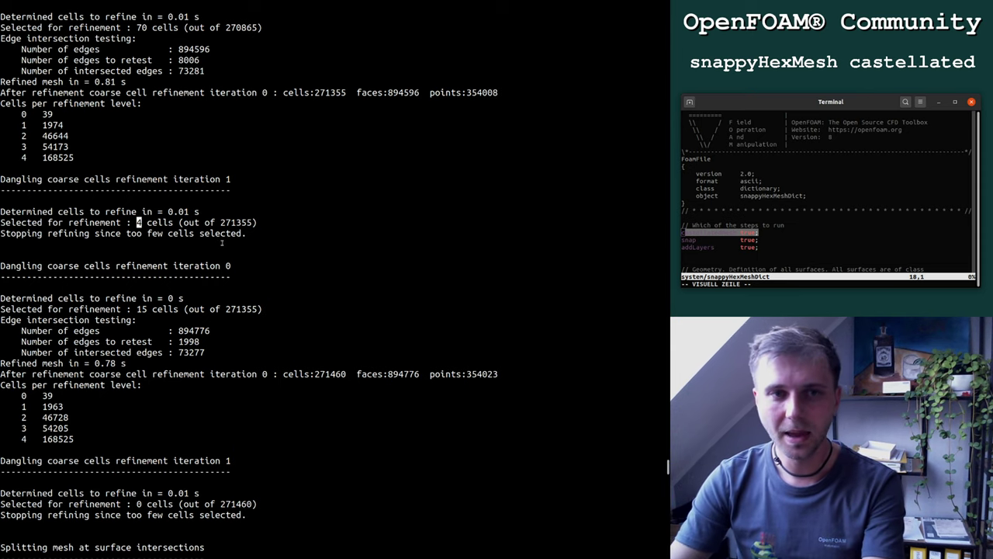
Step: Reopen snappyHexMeshDict in Vim from the shell history
key(Up)
key(Up)
key(Up)
key(Up)
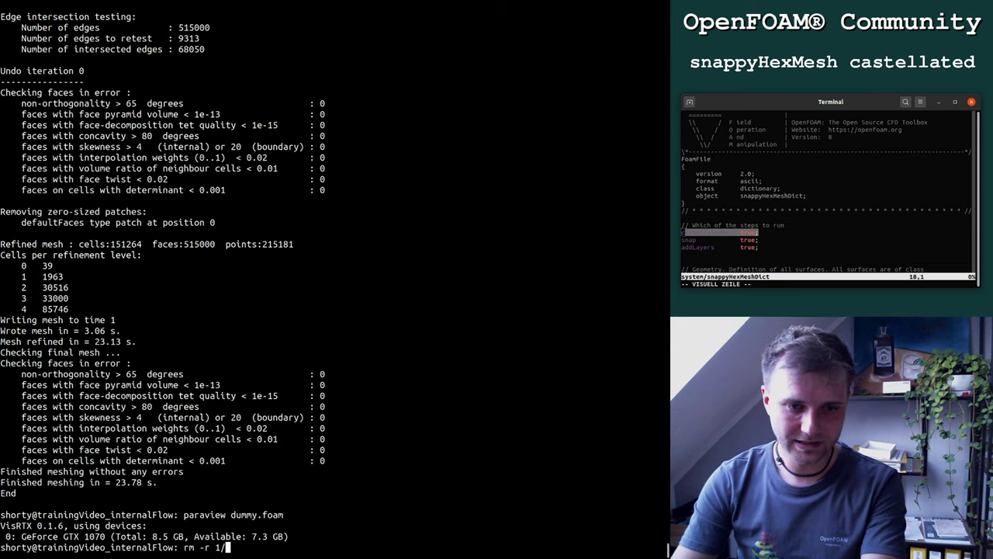
key(Up)
key(Return)
key(Down)
key(Down)
key(Down)
key(Down)
key(Down)
key(Down)
key(Down)
key(Down)
key(Down)
key(Down)
key(Down)
key(Down)
Step: Change minRefinementCells from 1000 to 0 and save with :wq
key(Down)
key(Down)
key(Down)
key(Down)
key(Down)
key(Down)
key(Down)
key(Down)
key(Down)
key(Down)
key(Down)
key(Down)
key(Up)
key(Up)
key(Up)
key(Up)
key(Up)
key(Up)
key(Up)
key(Up)
key(Up)
key(Up)
key(Up)
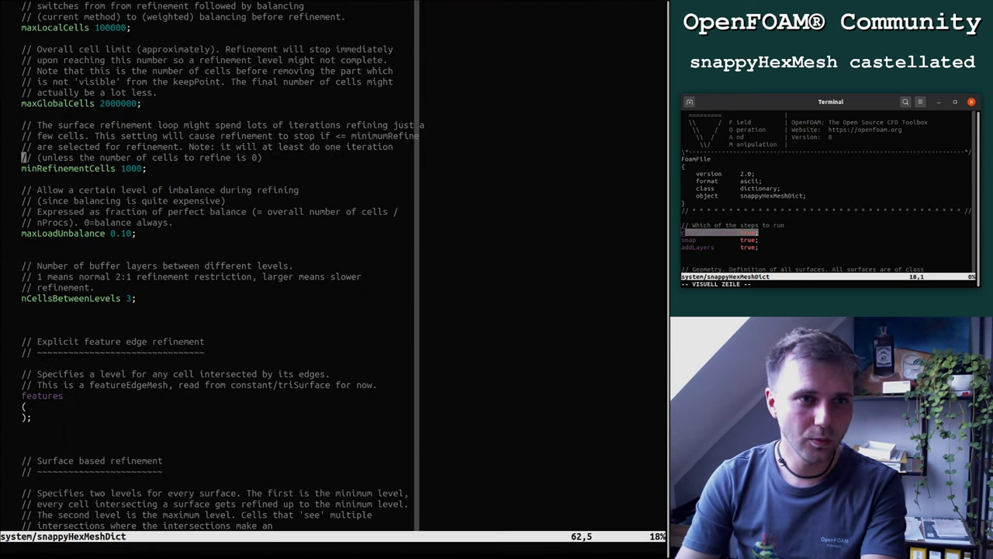
key(Down)
key(End)
key(Left)
key(Left)
key(Left)
key(Left)
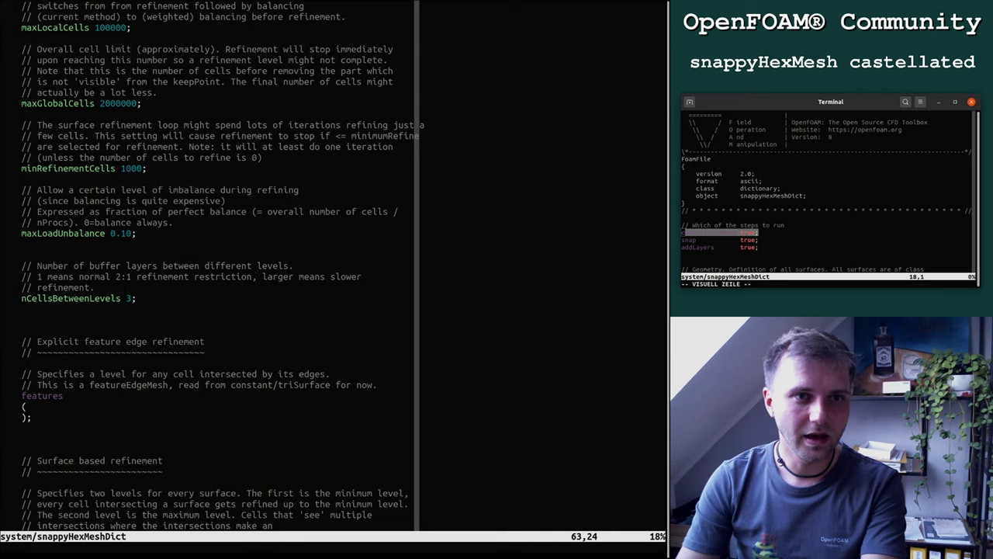
key(x)
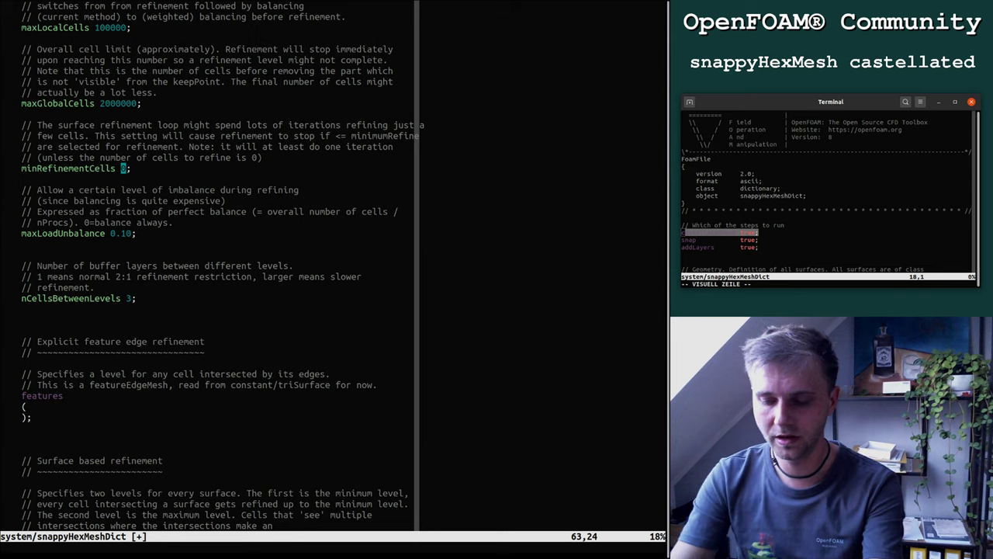
text(:wq)
key(Return)
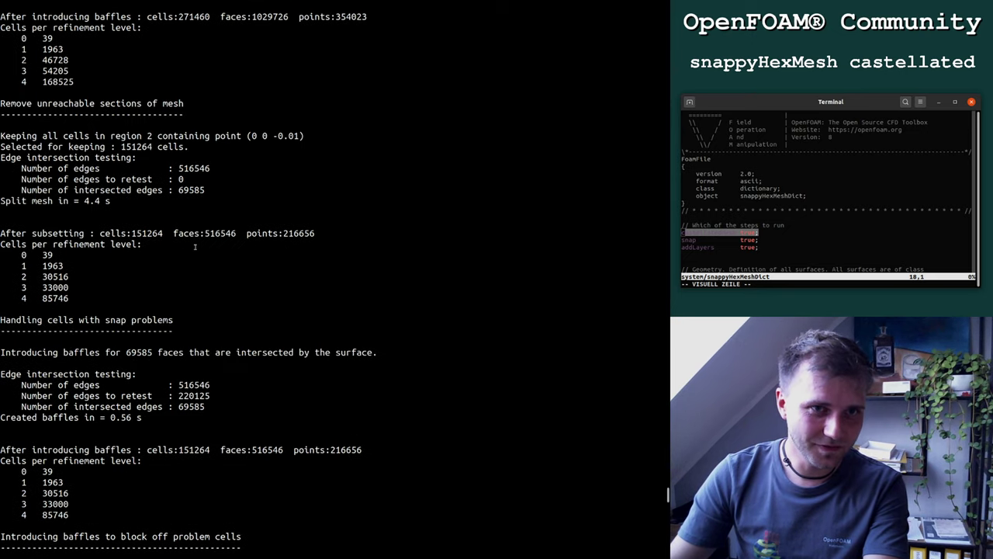
scroll(190, 185, up, 20)
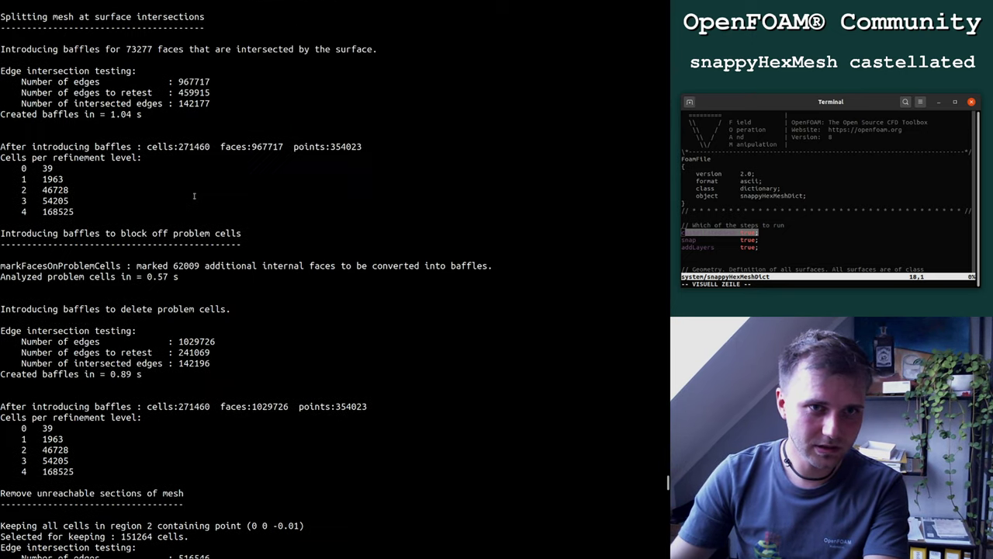
scroll(200, 201, up, 6)
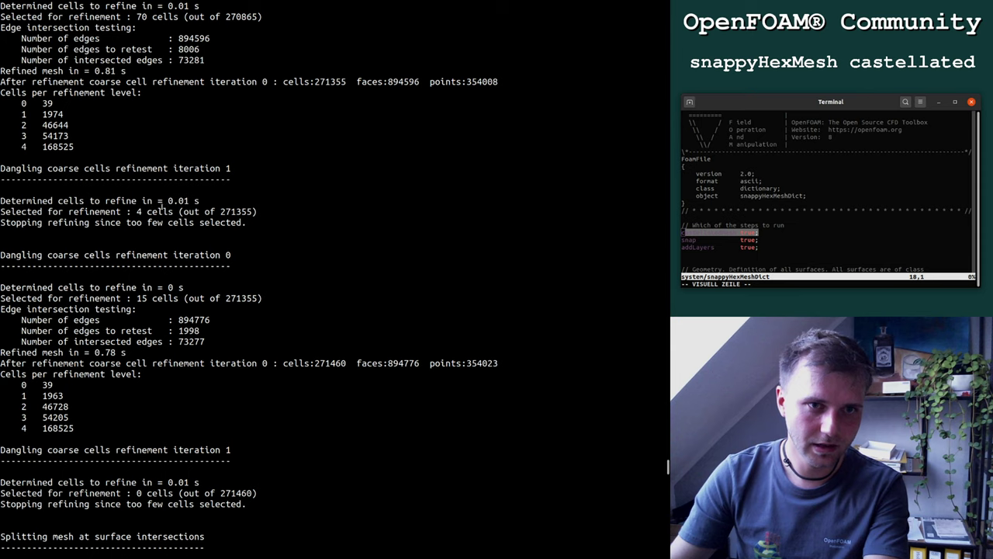
drag(135, 211, 174, 211)
scroll(171, 218, up, 6)
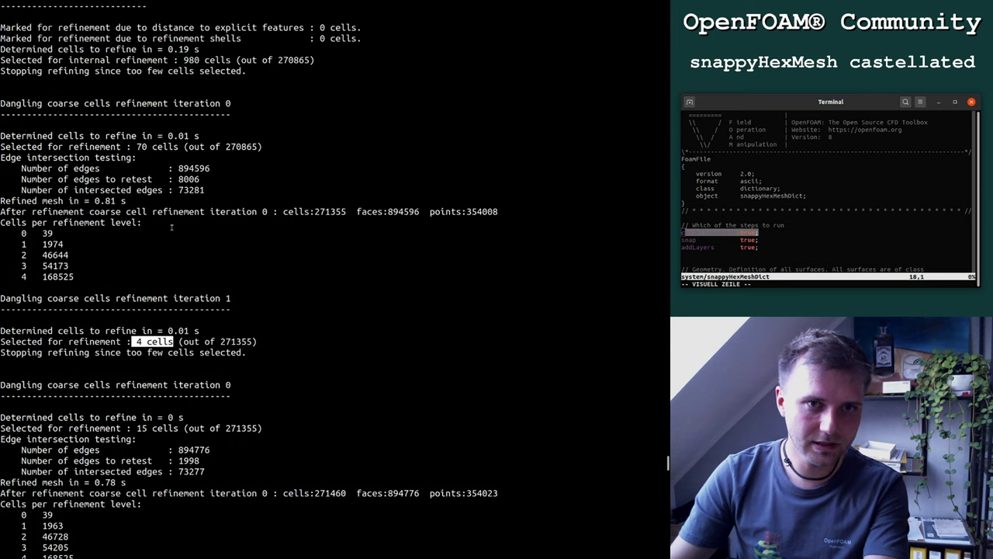
scroll(259, 301, up, 2)
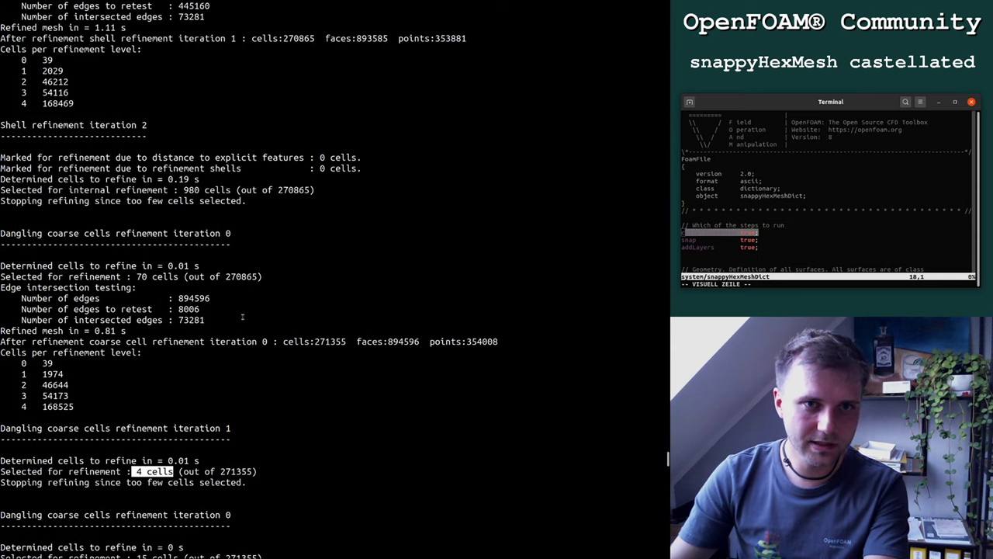
double_click(192, 190)
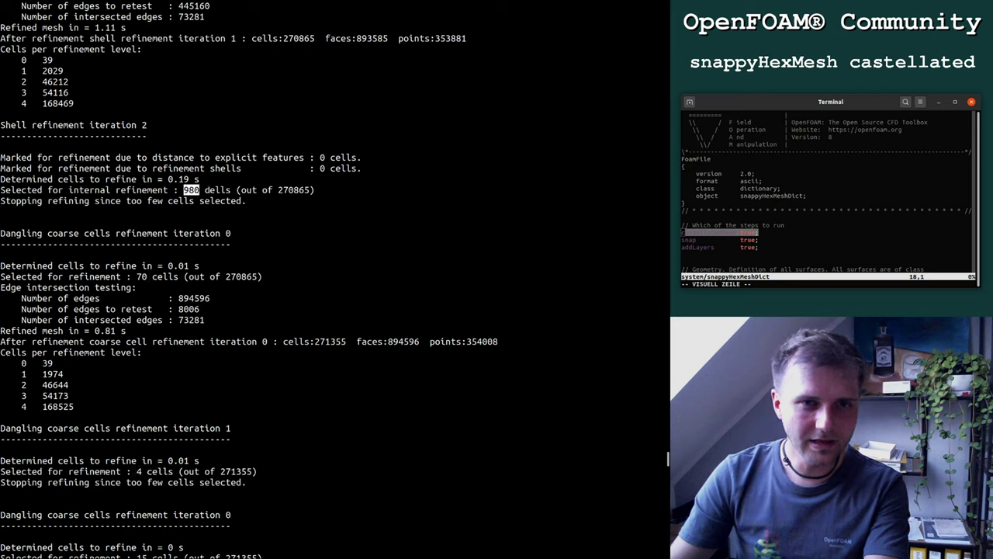
triple_click(193, 190)
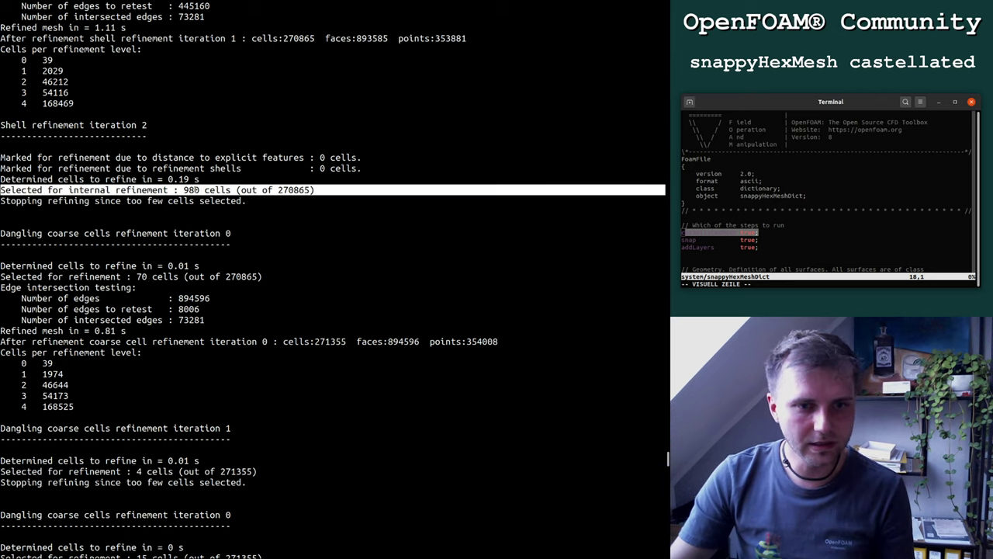
double_click(192, 190)
scroll(159, 201, up, 6)
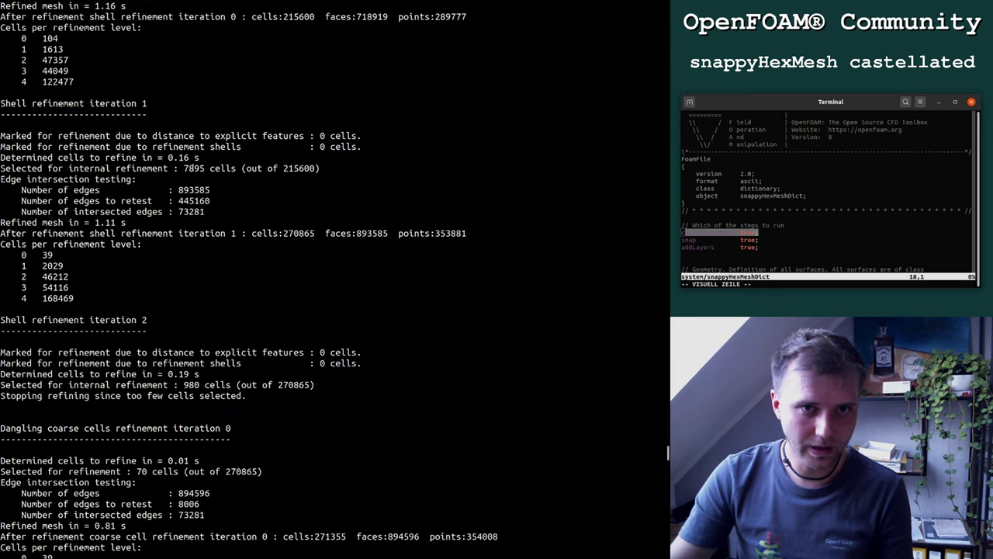
double_click(193, 168)
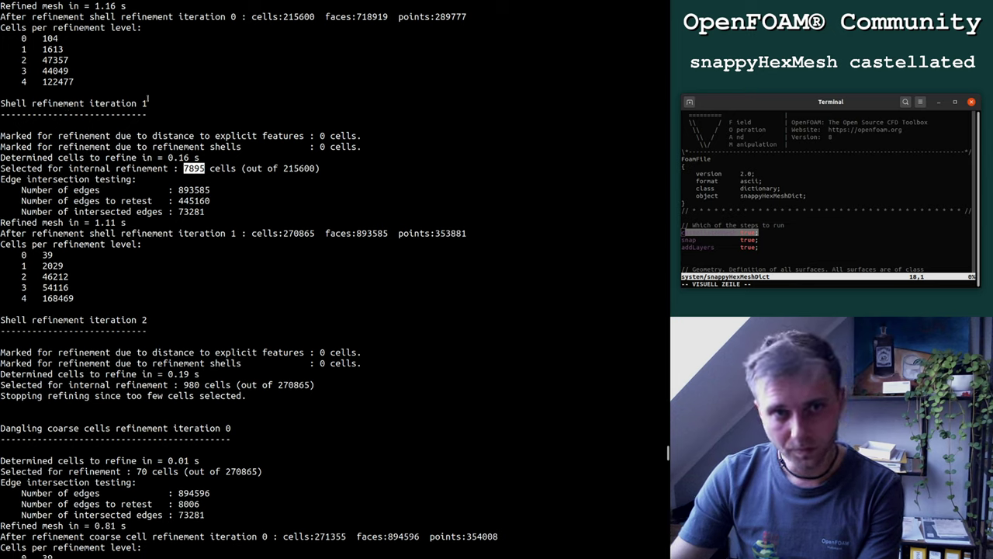
triple_click(192, 385)
click(192, 385)
double_click(191, 385)
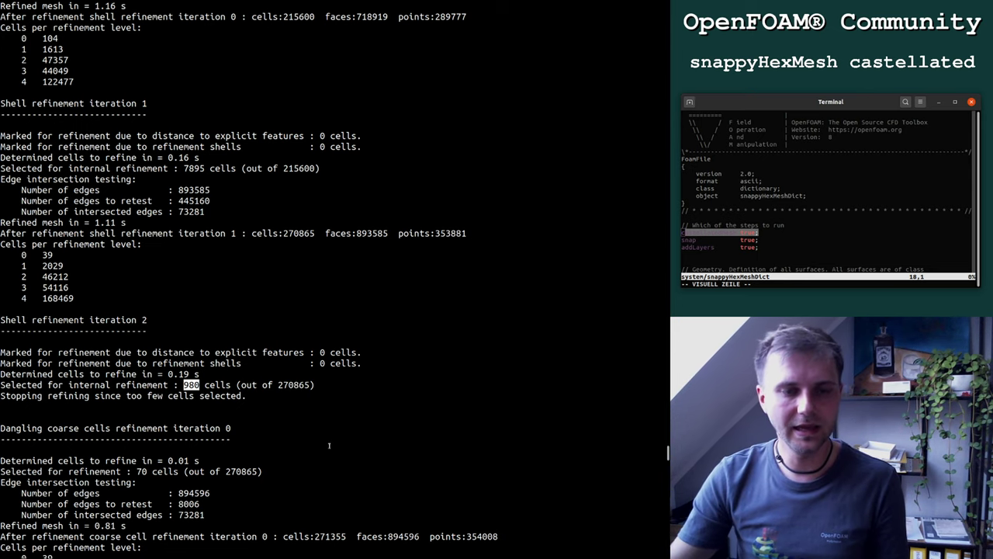
scroll(329, 444, down, 8)
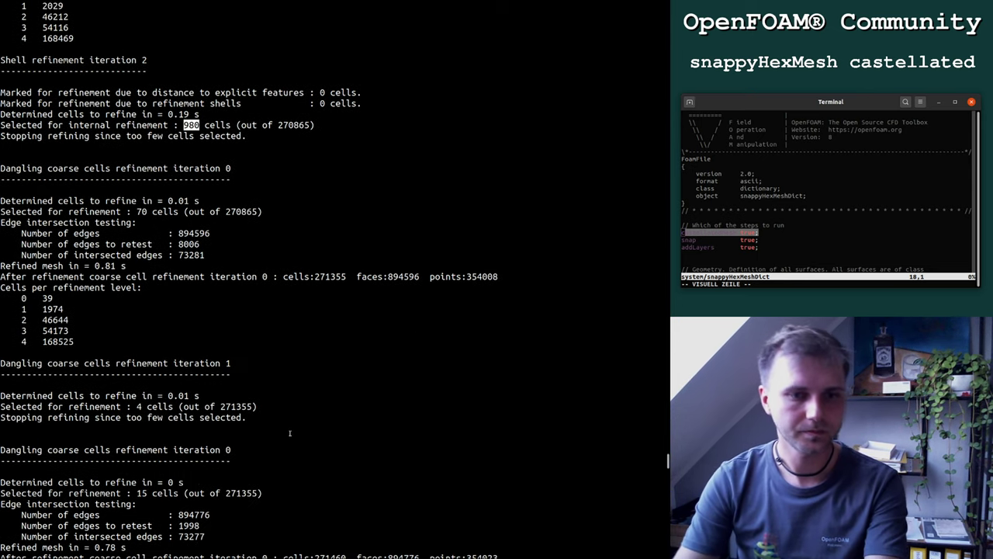
scroll(289, 433, down, 20)
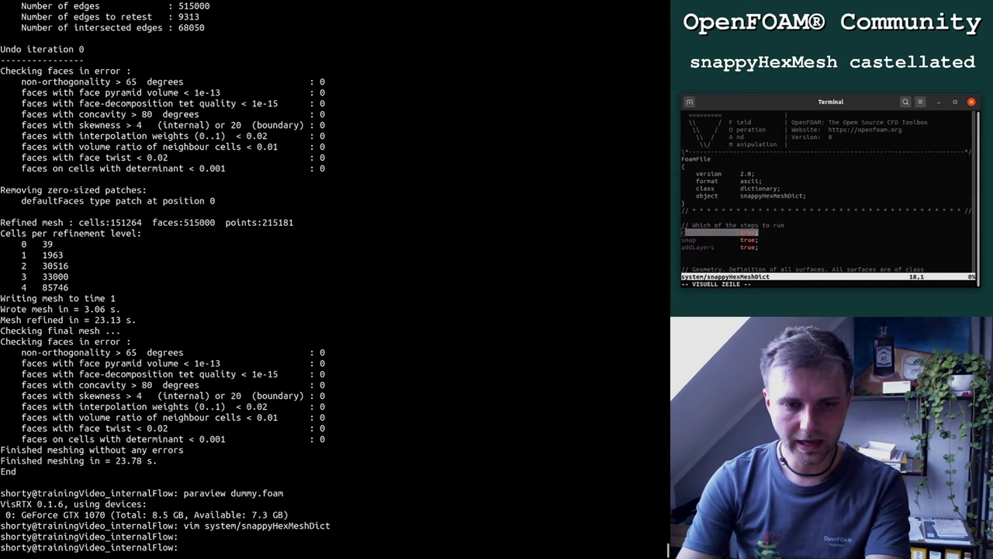
Step: Delete the old time-1 mesh with fc and rerun snappyHexMesh with the new setting
text(fc)
key(Return)
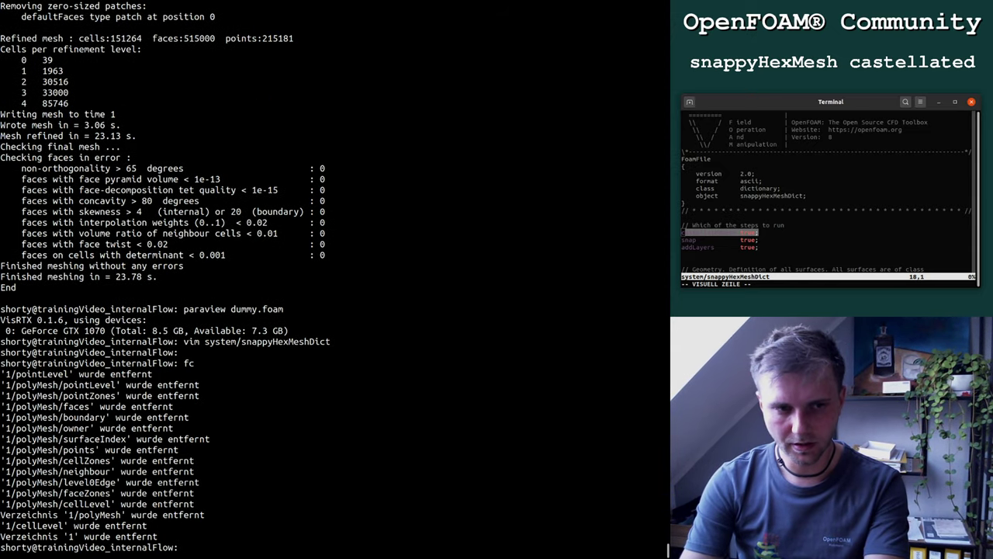
text(snappyHexMesh)
key(Return)
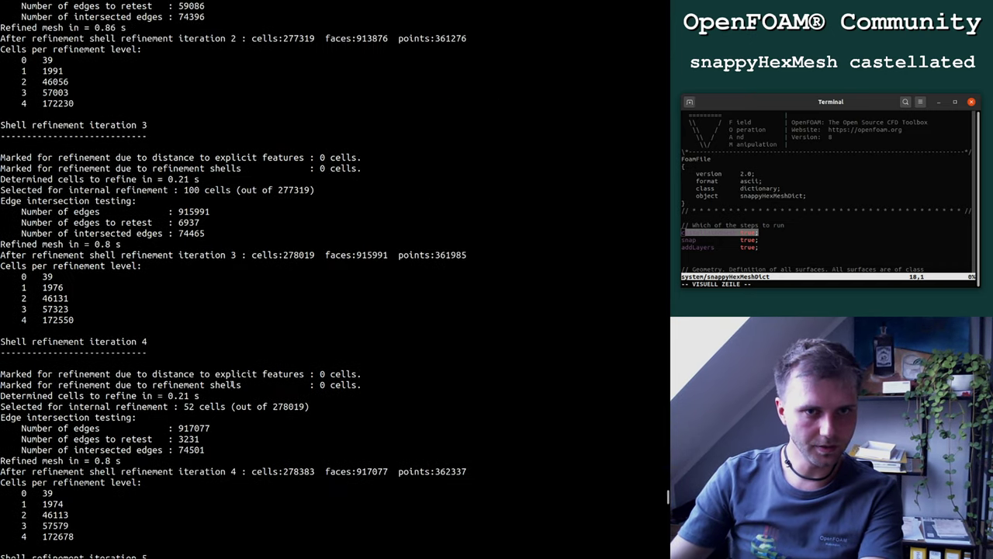
Step: Highlight iteration 8's refinement summary showing only 4 cells selected for refinement
scroll(233, 384, up, 20)
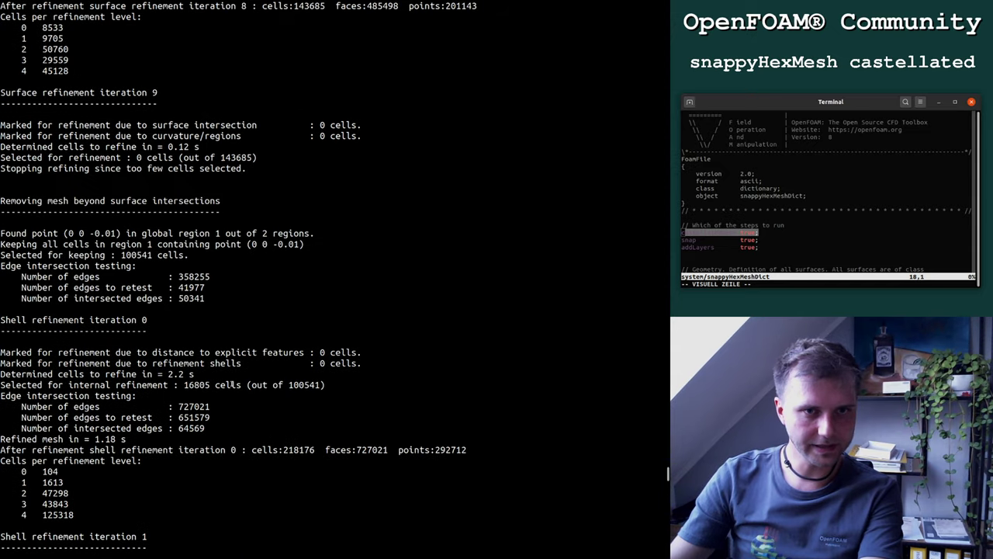
drag(139, 157, 164, 158)
scroll(178, 187, up, 4)
drag(137, 71, 172, 71)
click(148, 70)
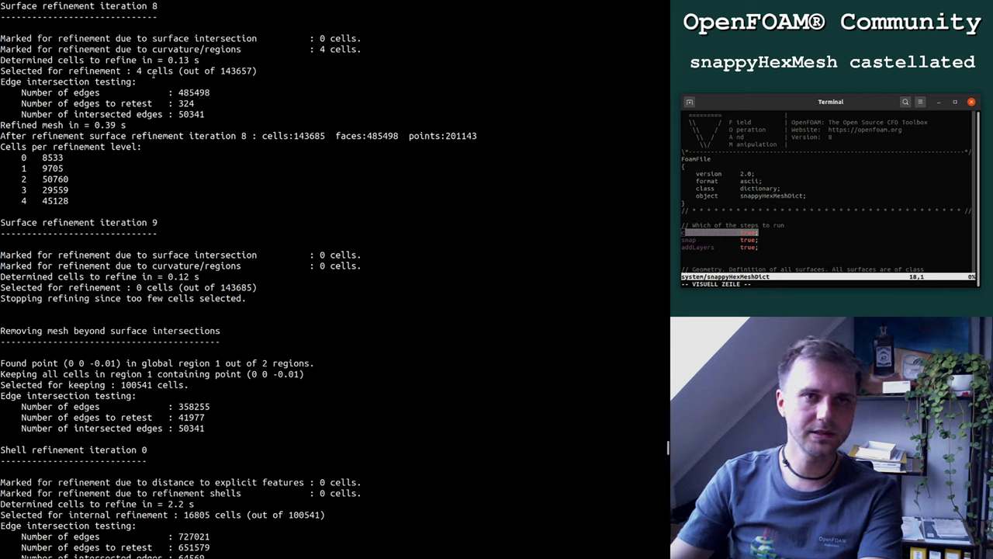
drag(140, 71, 178, 71)
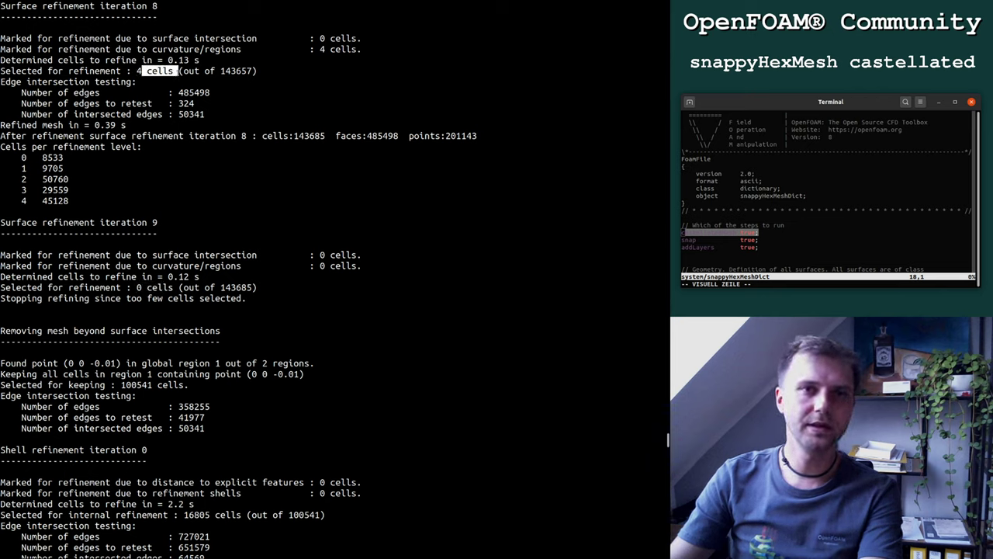
drag(34, 21, 224, 62)
click(207, 201)
click(225, 52)
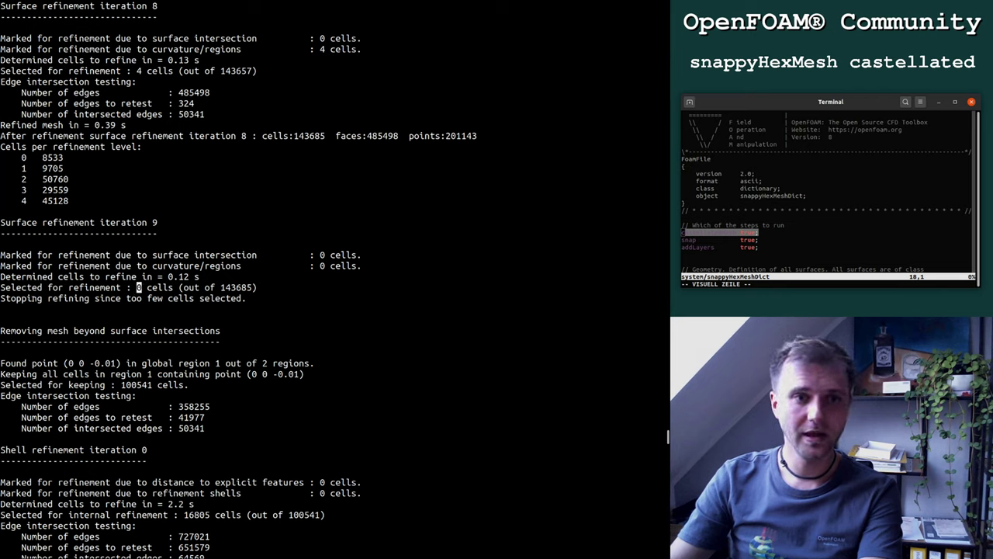
Step: Confirm iteration 9 selected 0 cells, then enter paraview dummy.foam at a fresh prompt
drag(138, 287, 274, 298)
click(274, 298)
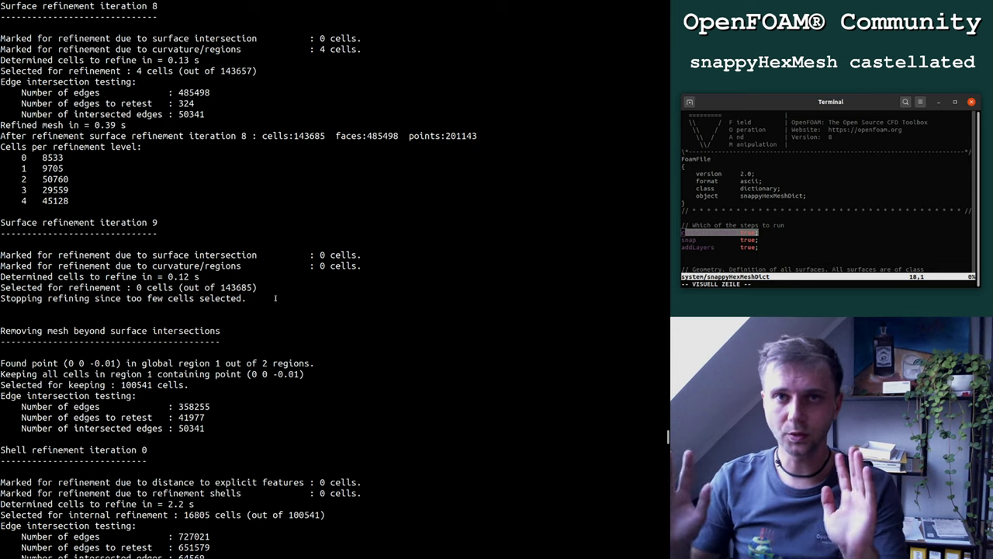
key(Return)
text(paraview)
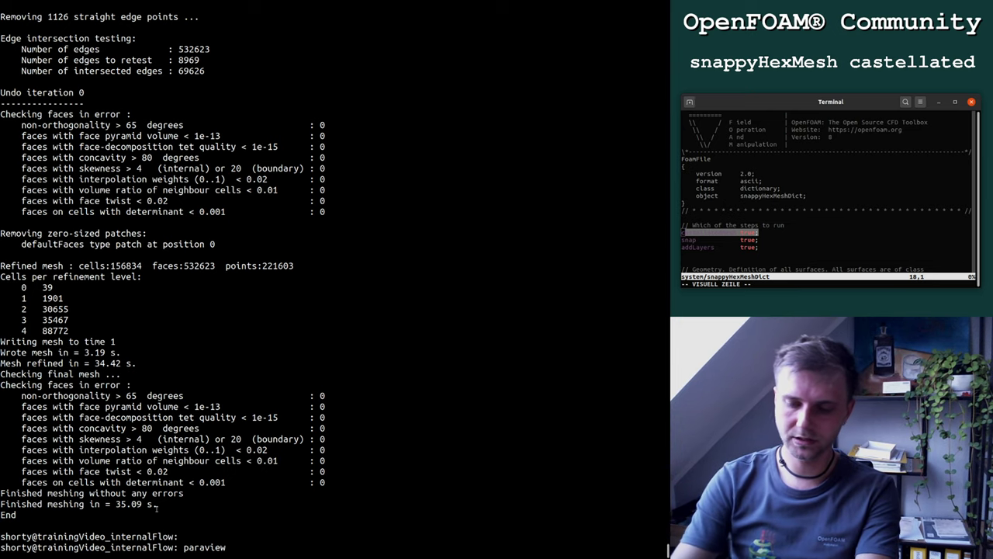
text( dummy.foam)
Step: Launch ParaView on dummy.foam and display the mesh as Surface With Edges
key(Return)
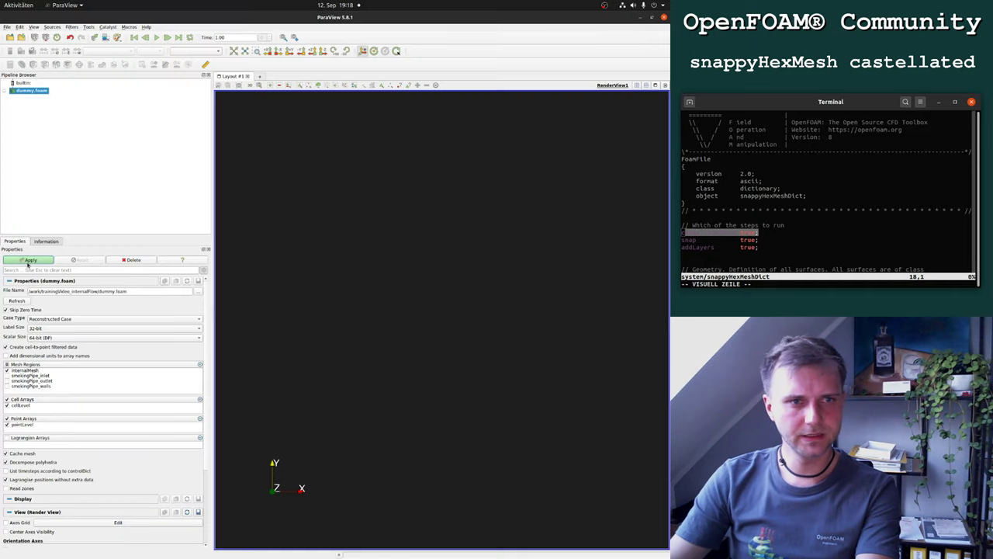
drag(393, 391, 466, 388)
scroll(339, 405, up, 5)
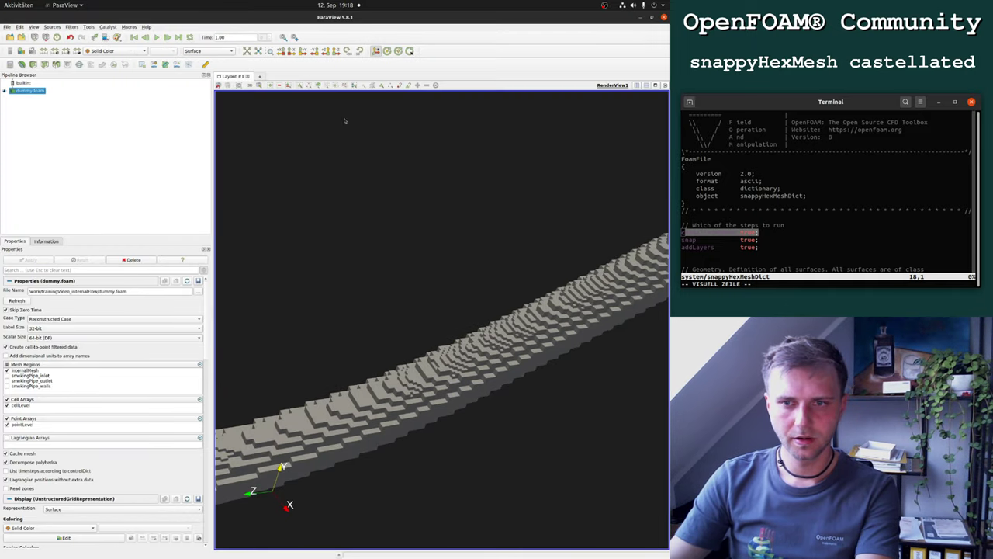
click(210, 51)
click(206, 59)
Step: Rotate and zoom around the pipe to inspect stair-stepped cells at the cylinder–pipe junction
scroll(355, 315, up, 5)
scroll(465, 388, up, 3)
scroll(457, 394, down, 6)
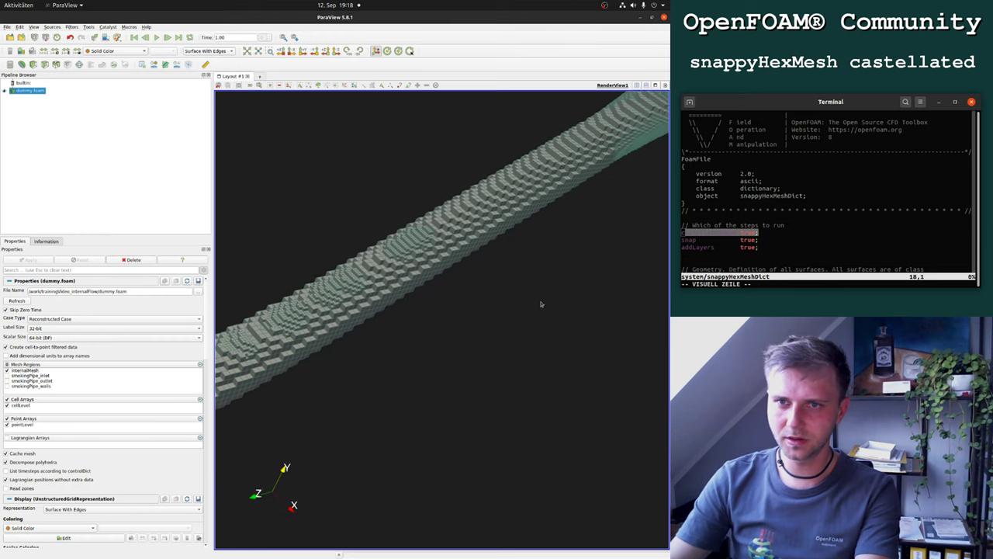
drag(541, 304, 419, 307)
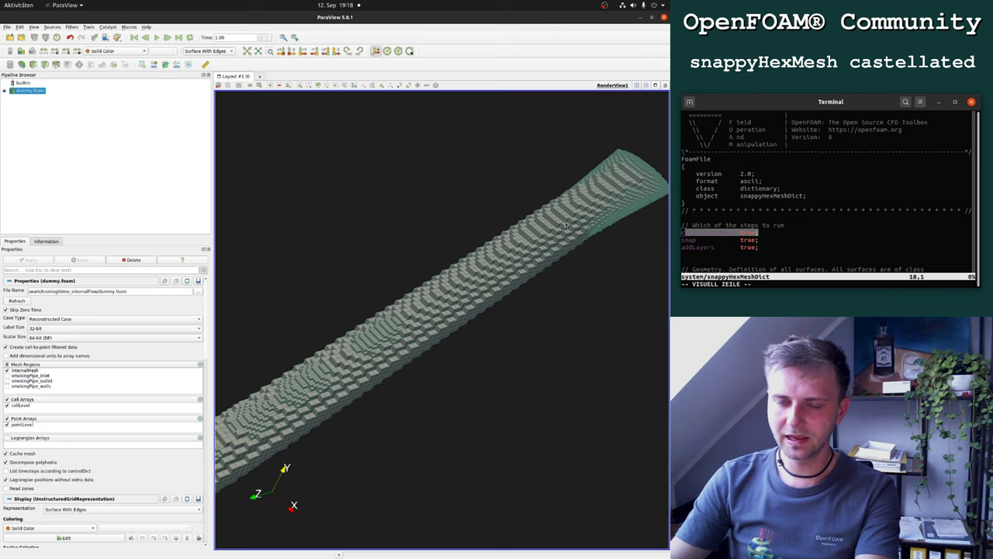
drag(471, 290, 551, 220)
scroll(442, 314, down, 3)
scroll(434, 310, up, 3)
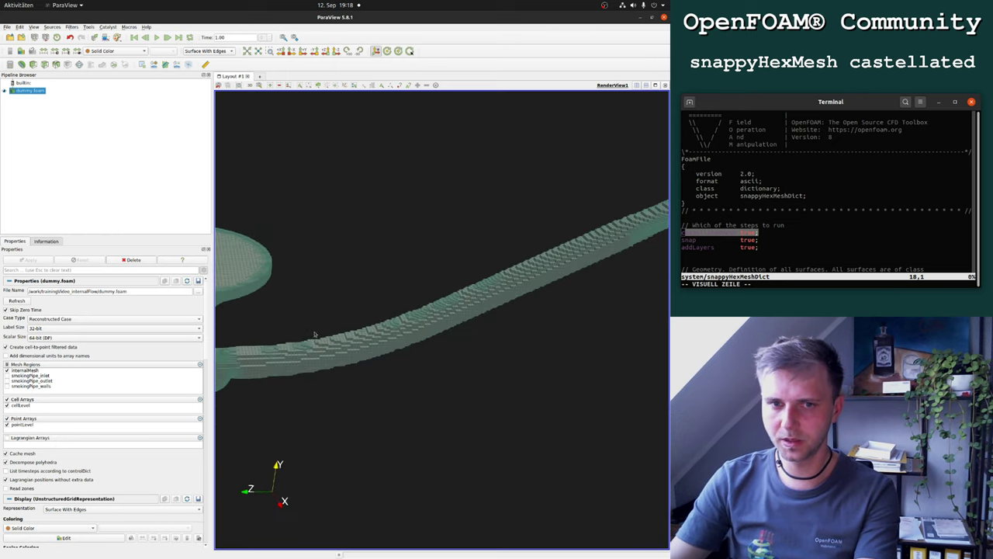
mouse_move(434, 310)
mouse_down()
mouse_move(423, 304)
mouse_move(447, 321)
mouse_up()
scroll(423, 304, up, 4)
scroll(447, 321, down, 5)
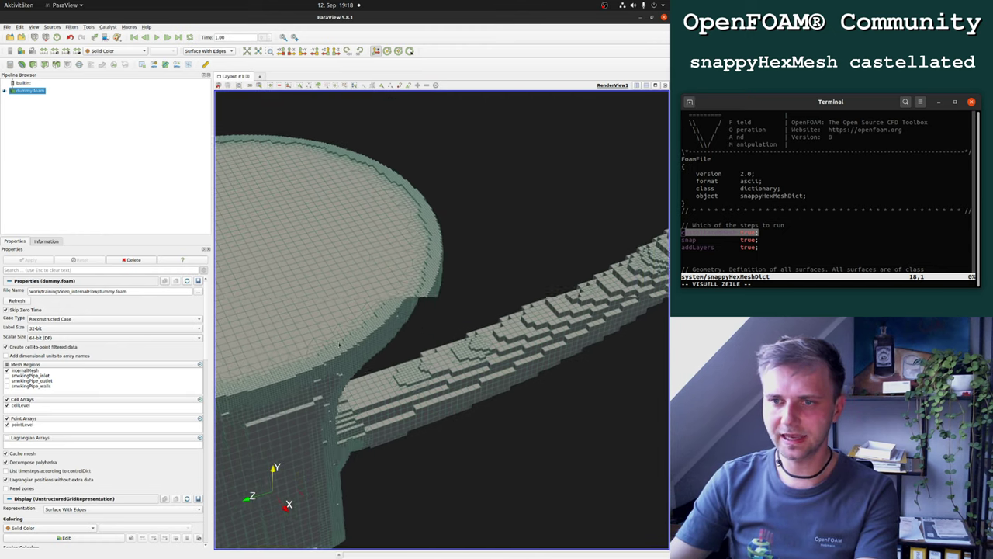
scroll(409, 311, up, 2)
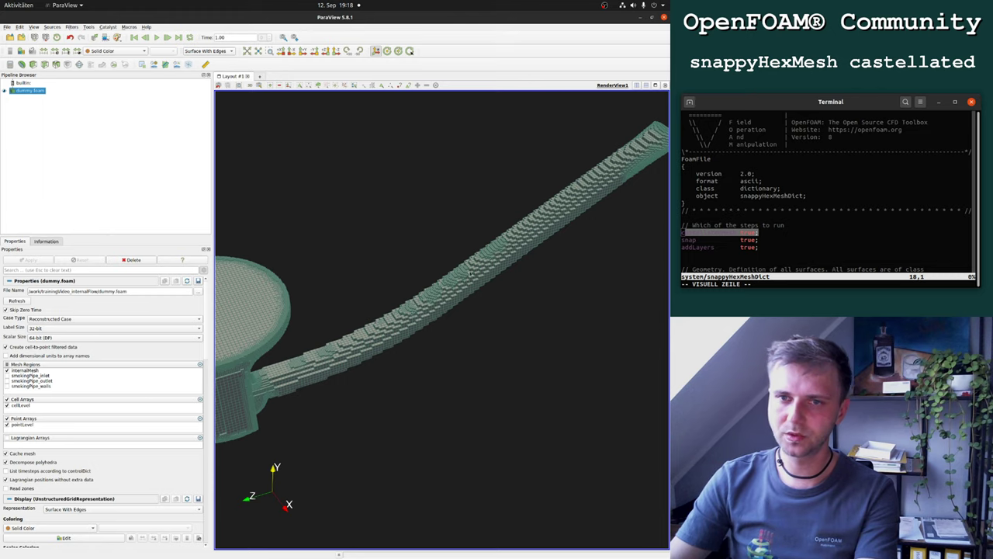
Step: Exit ParaView and delete the time-1 mesh with fc
click(7, 27)
click(31, 170)
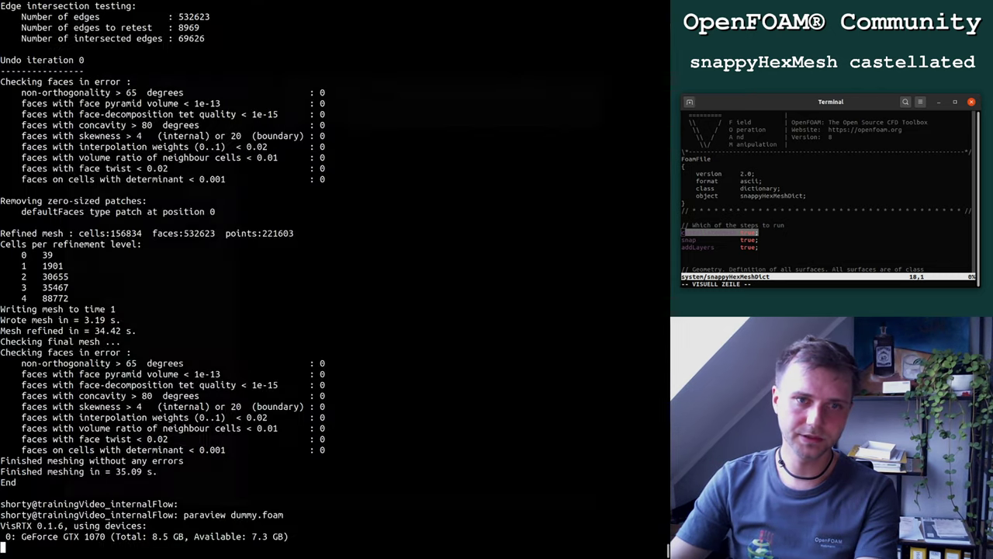
text(fc)
key(Return)
Step: Open system/snappyHexMeshDict in Vim and change resolveFeatureAngle from 30 to 10
text(vim system/s)
text(n)
key(Tab)
key(Return)
scroll(334, 271, down, 20)
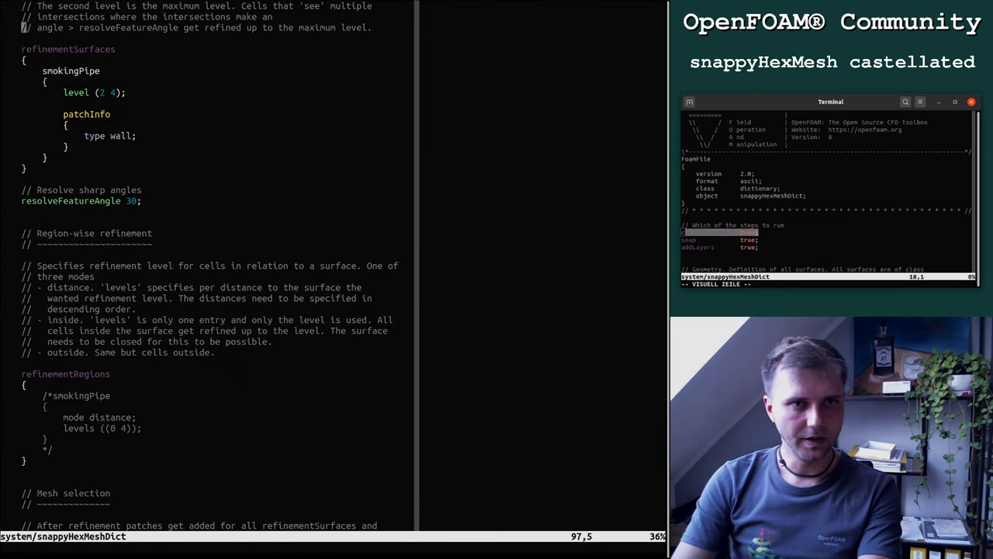
click(24, 190)
key(j)
key(w)
key(r)
key(2)
key(r)
key(1)
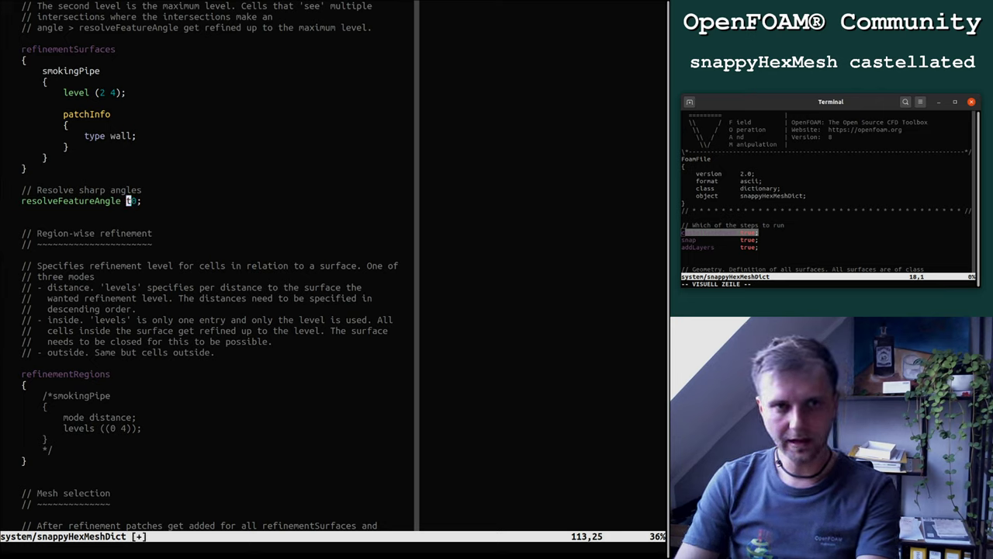
key(k)
key(k)
key(k)
key(k)
key(k)
key(k)
key(k)
key(k)
key(k)
key(k)
key(h)
key(h)
key(h)
key(h)
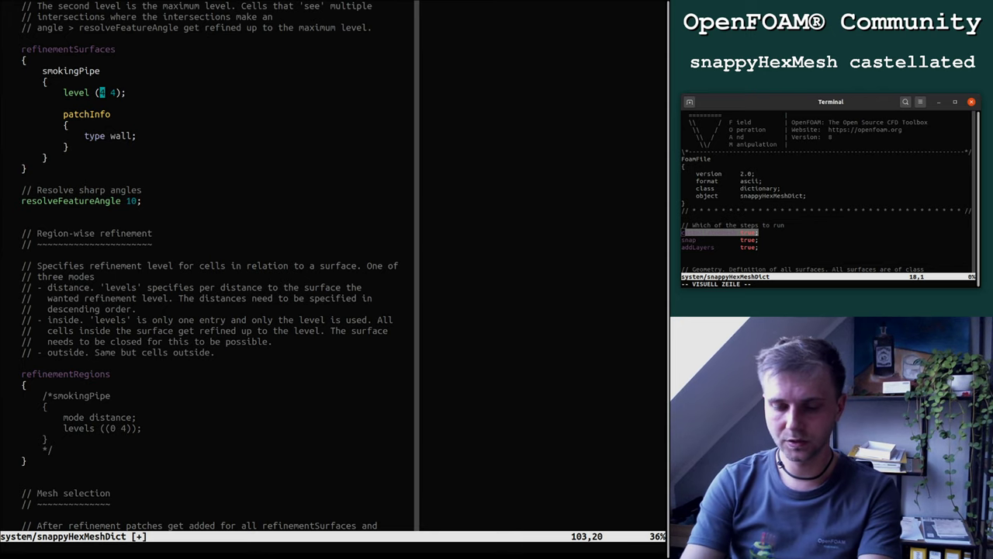
Step: Undo the stray edit, save the dictionary with :wq, and rerun snappyHexMesh from history
text(u:wq)
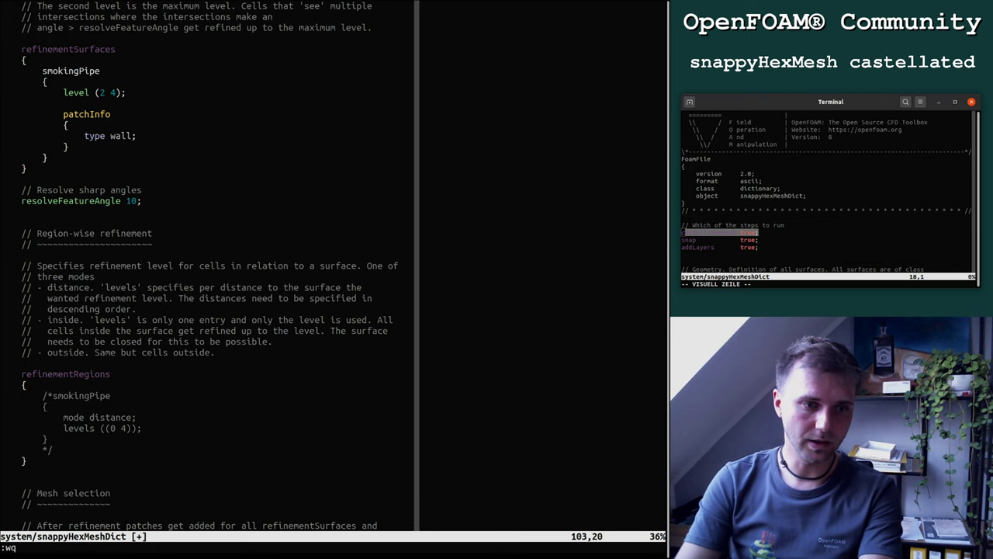
key(Return)
key(Up)
key(Up)
key(Up)
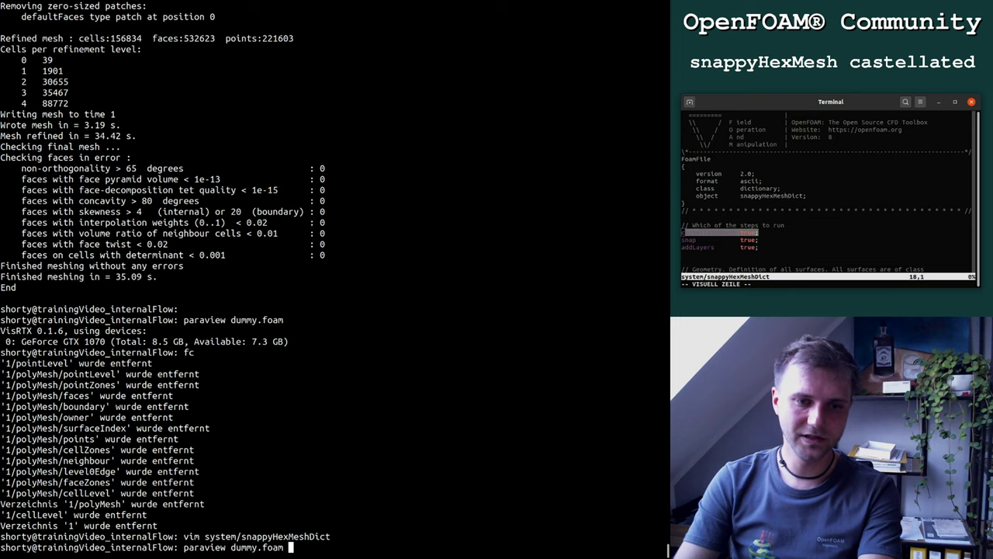
key(Up)
key(Return)
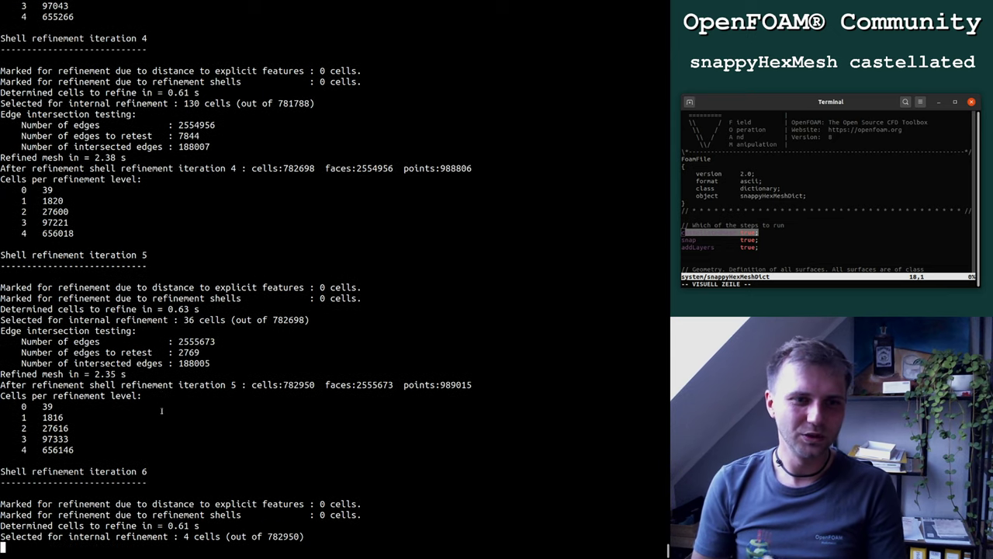
Step: Scroll the log and highlight the 1121 cells selected for refinement in iteration 2
scroll(253, 407, up, 20)
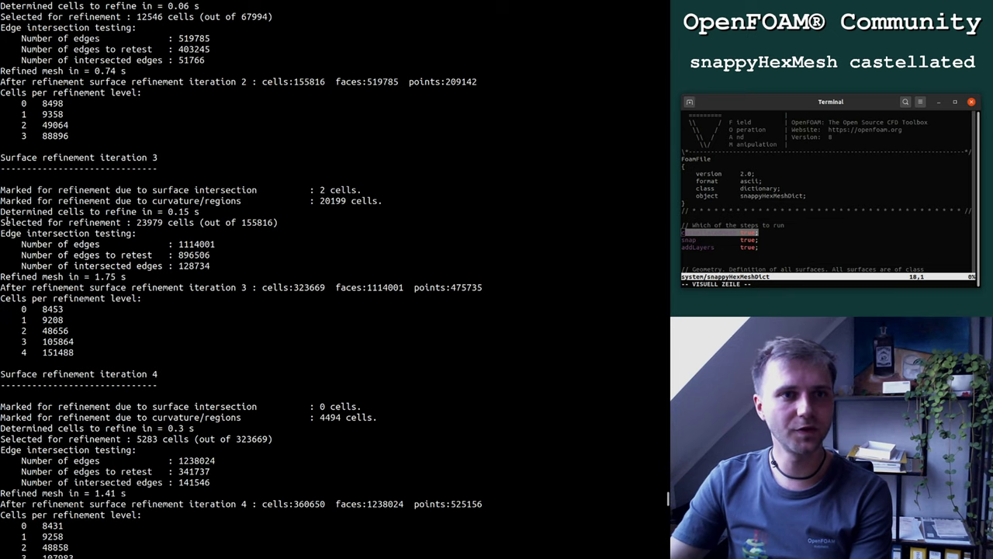
scroll(115, 244, down, 15)
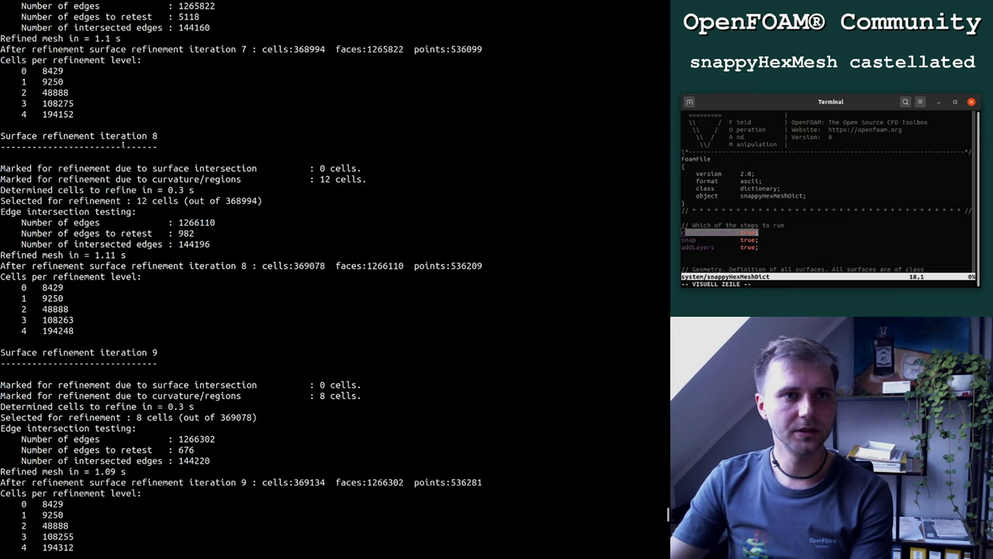
scroll(193, 134, down, 20)
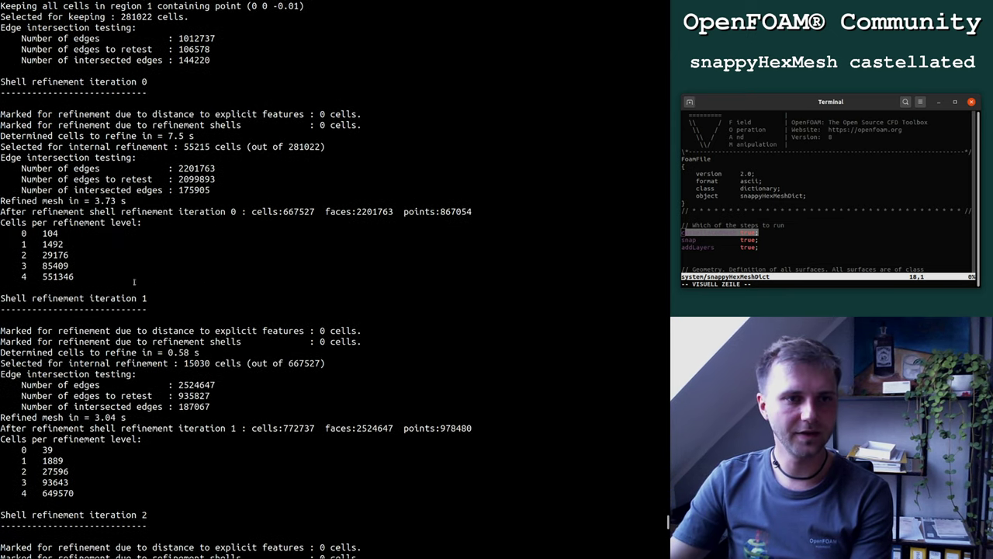
scroll(153, 298, down, 14)
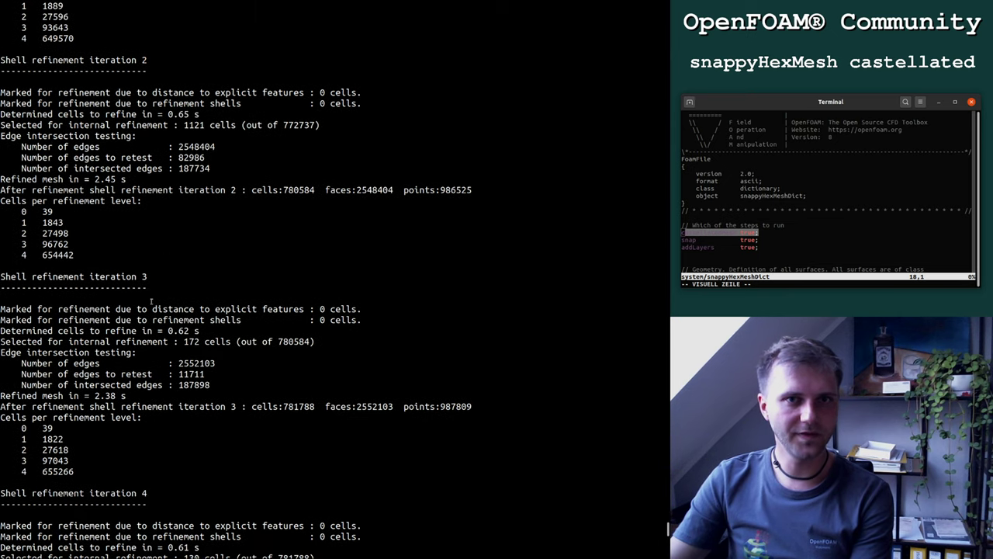
scroll(151, 301, up, 2)
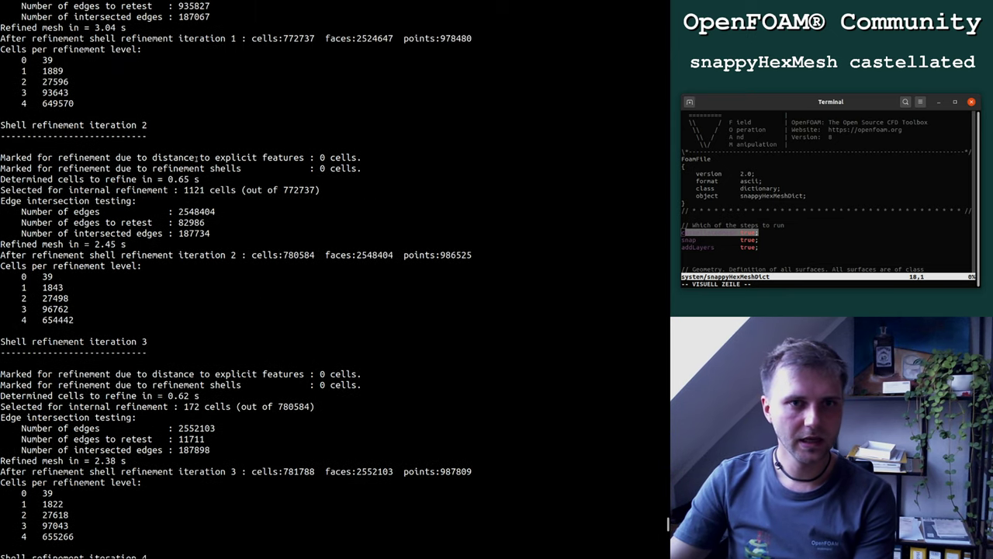
drag(73, 179, 188, 178)
click(80, 190)
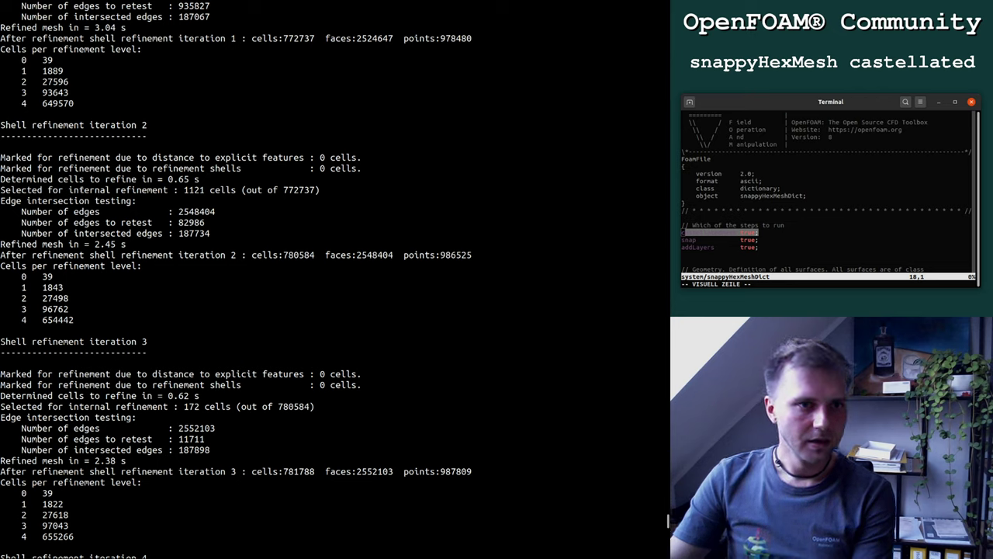
double_click(187, 190)
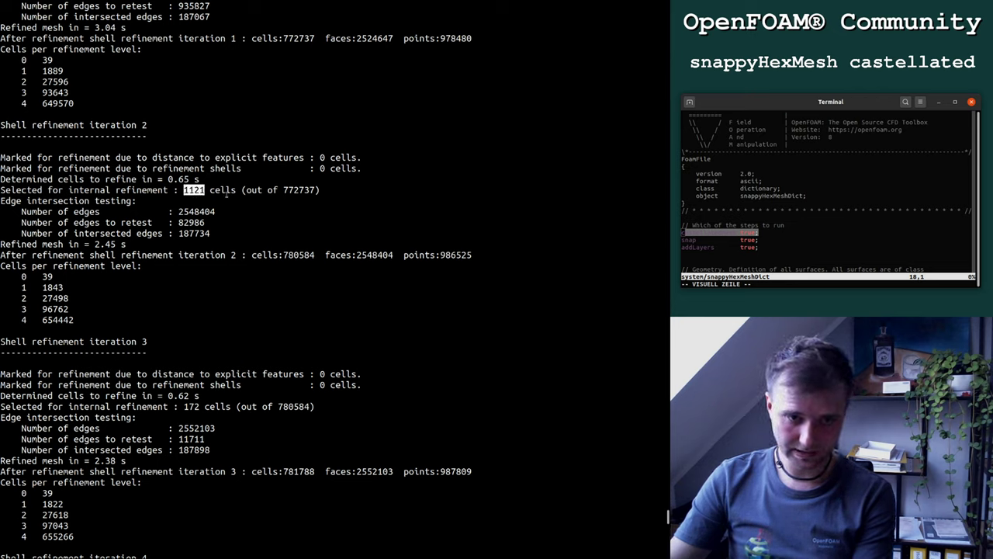
click(212, 199)
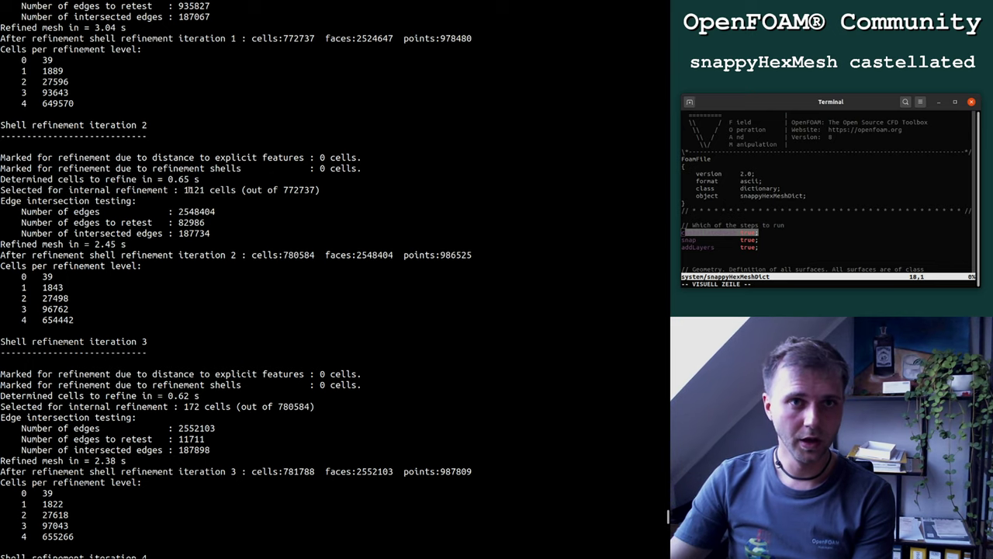
double_click(193, 190)
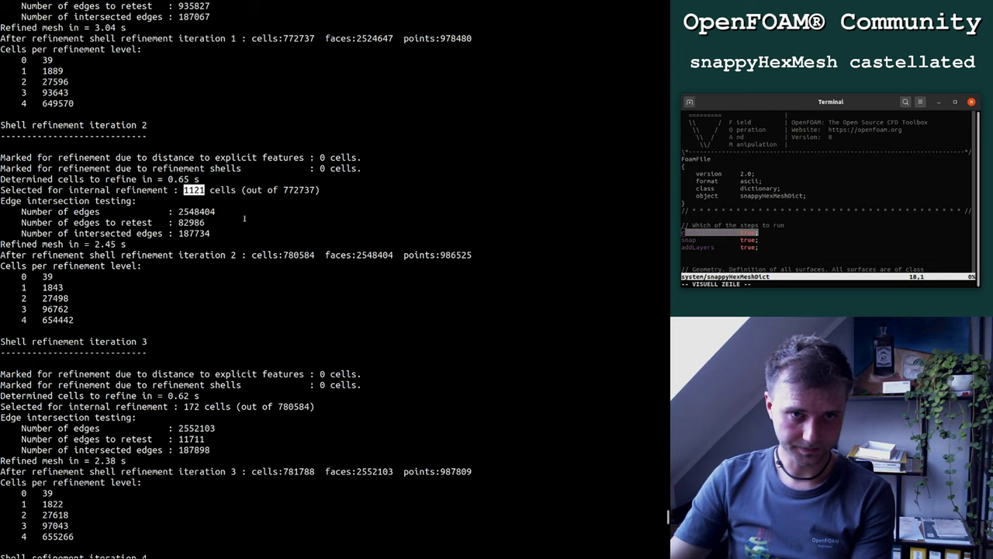
Step: Highlight the shrinking selections for iterations 3–6: 172, 130, 36 and 4 cells
scroll(206, 226, down, 10)
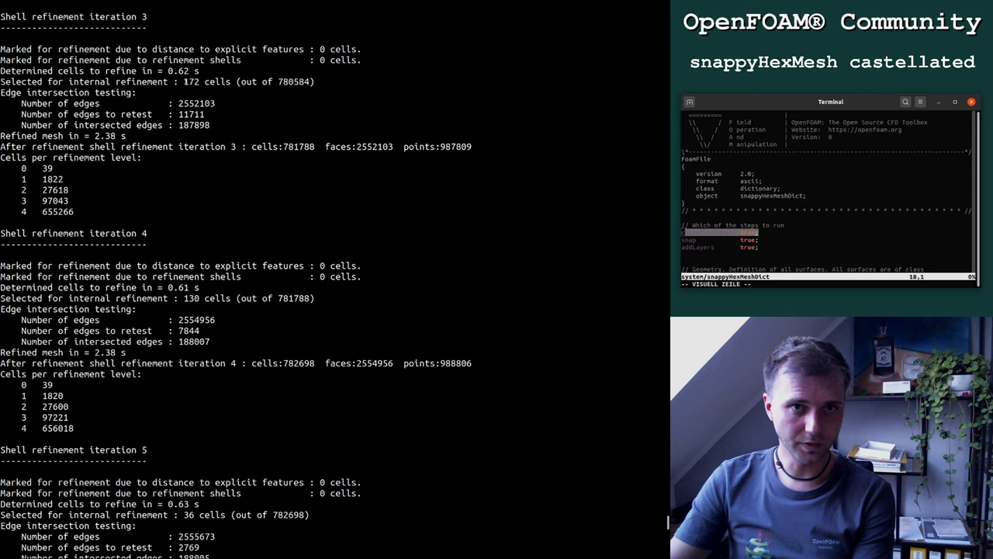
double_click(191, 82)
scroll(226, 300, down, 2)
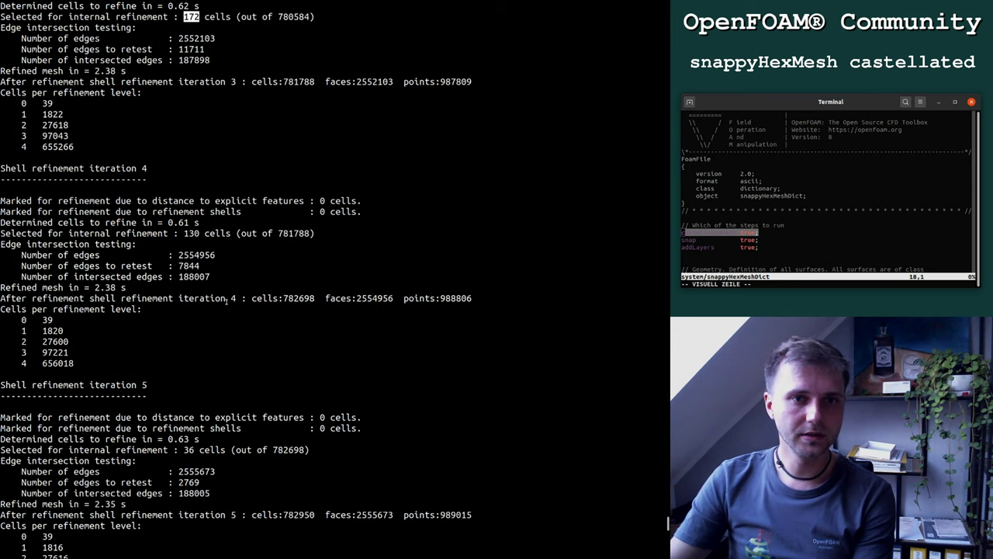
double_click(191, 233)
scroll(228, 311, down, 4)
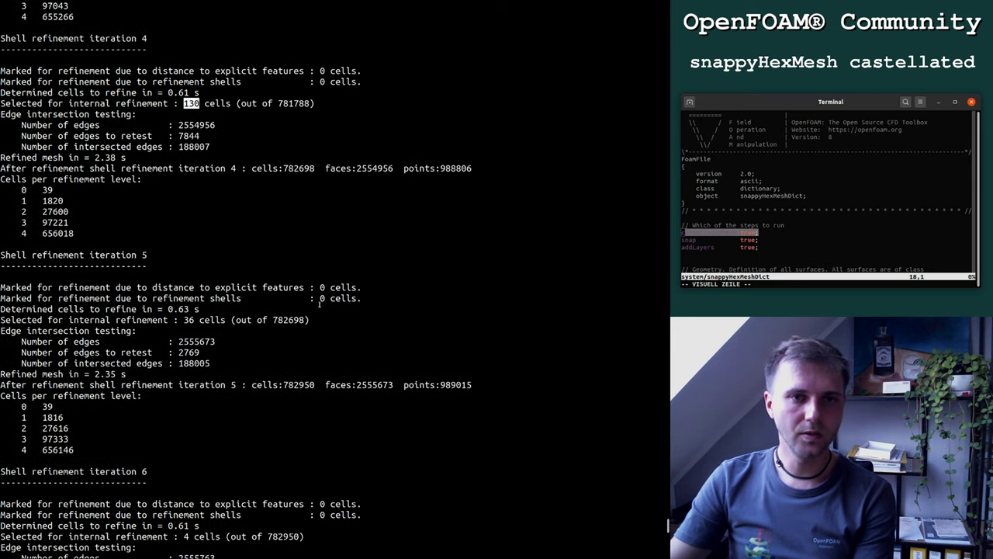
double_click(189, 320)
scroll(361, 339, down, 8)
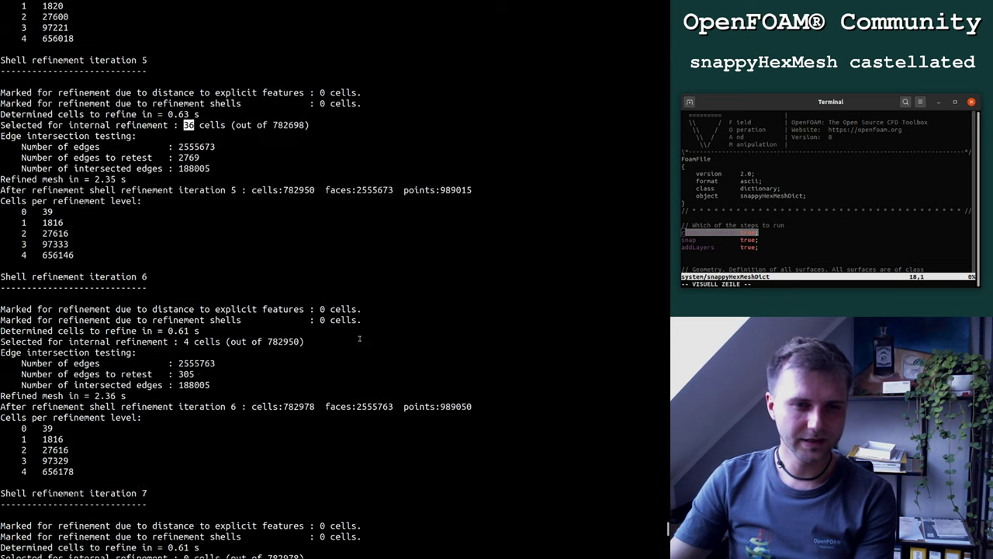
double_click(186, 277)
scroll(237, 336, down, 8)
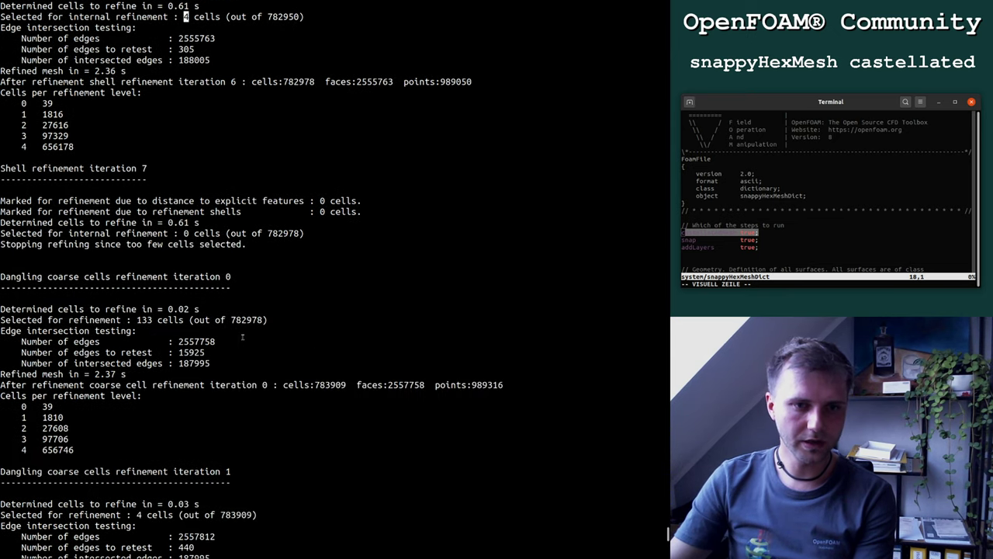
scroll(312, 324, down, 18)
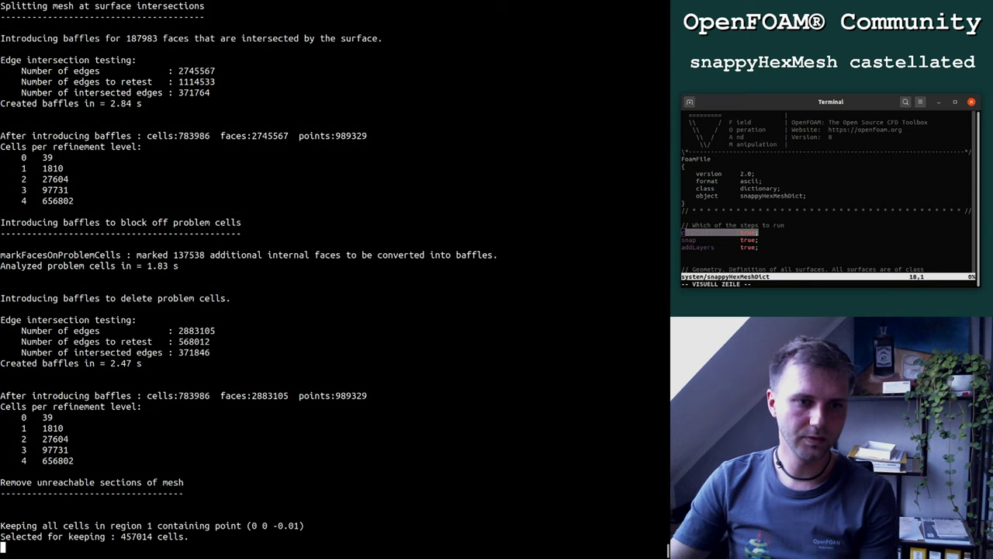
scroll(272, 332, up, 20)
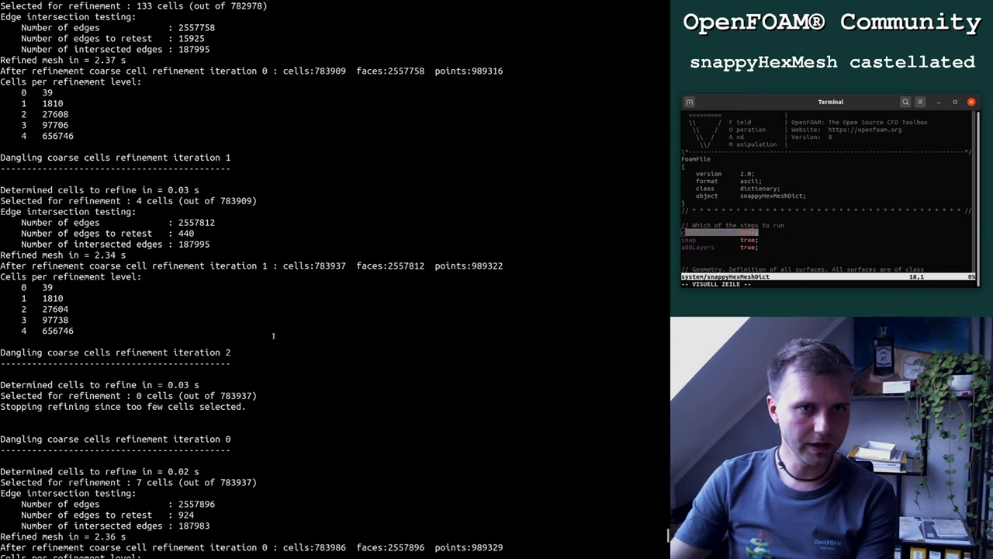
scroll(220, 330, up, 2)
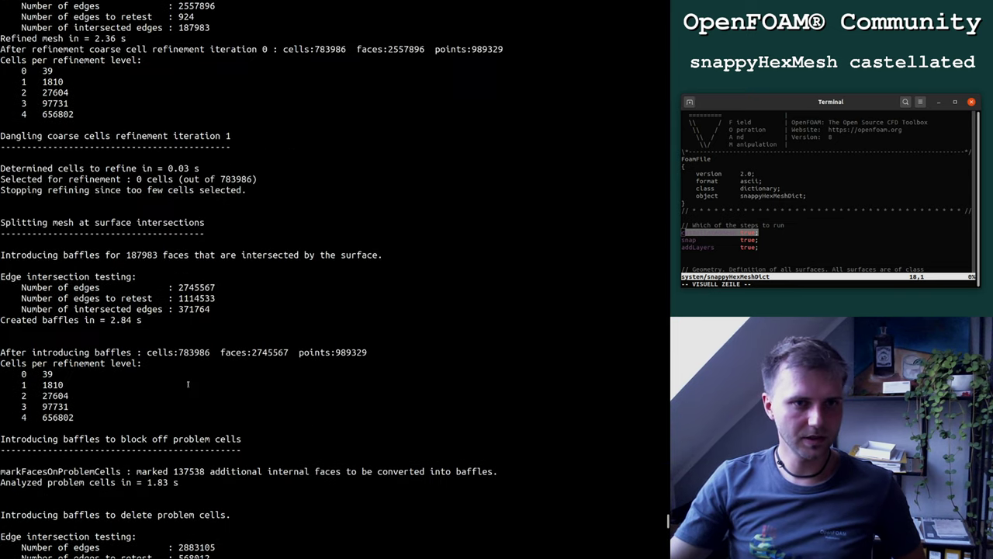
Step: Scroll through the finished log to review the final mesh check and 457014-cell count
scroll(188, 383, up, 13)
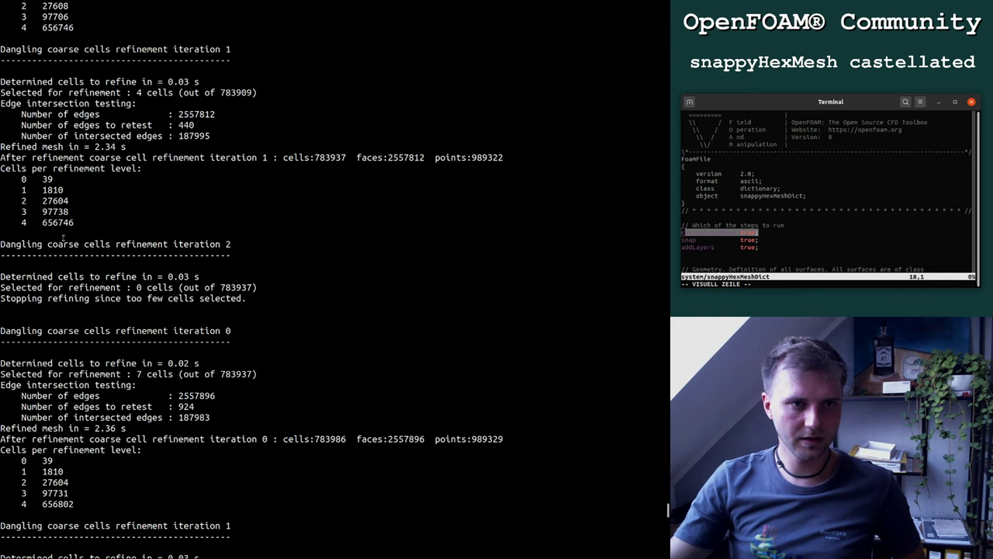
scroll(60, 244, down, 20)
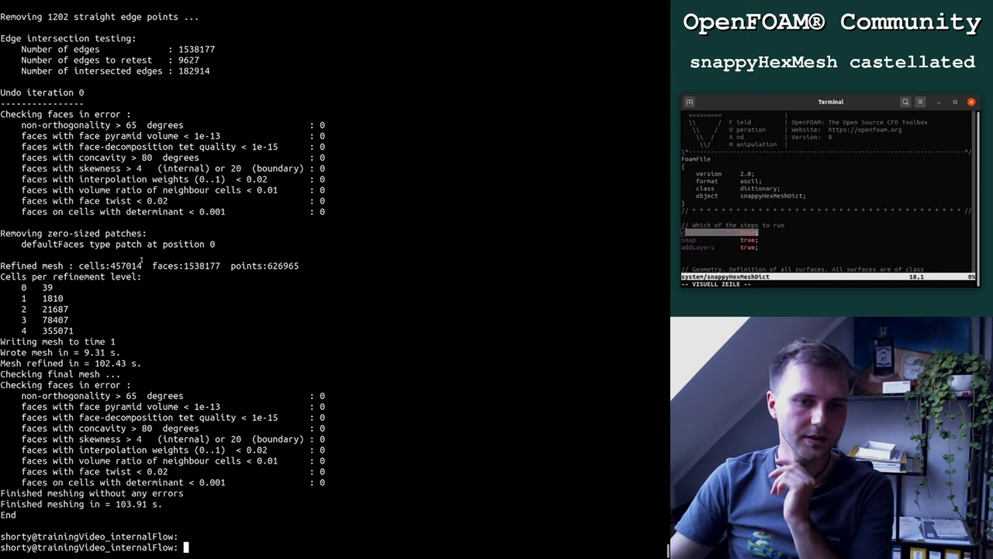
Step: Note the 103.91 s run time, then load dummy.foam in ParaView as Surface With Edges
double_click(131, 505)
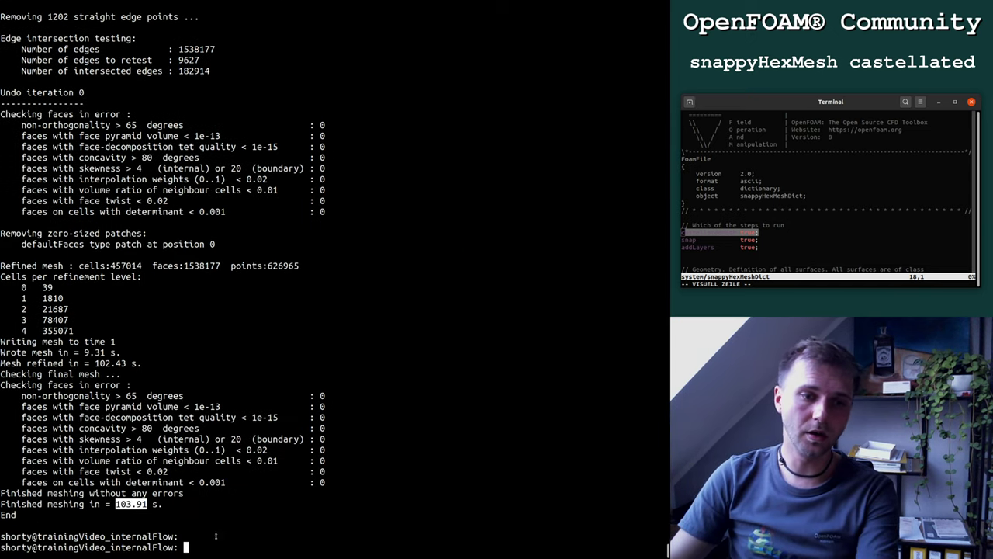
text(parav)
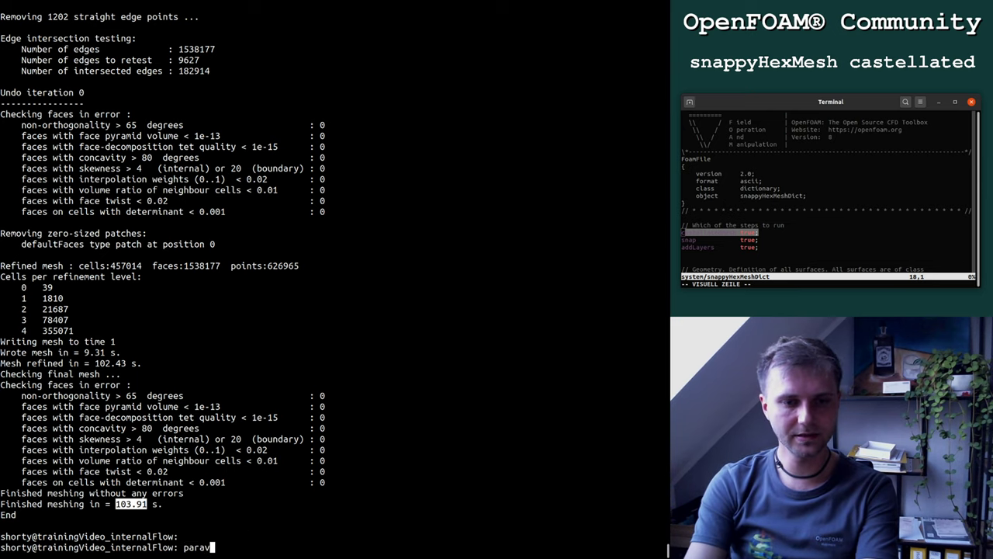
text(iew dummy.foam)
key(Return)
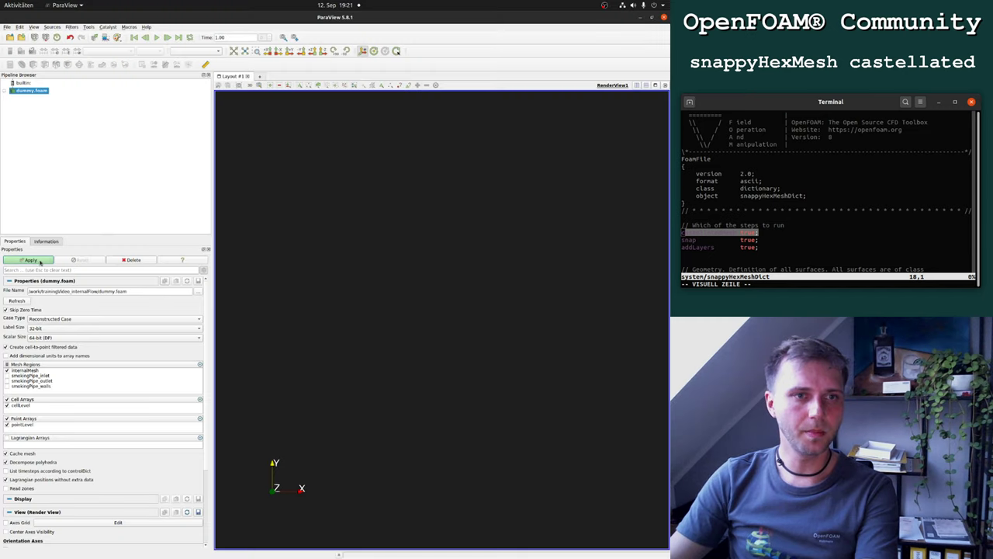
click(31, 260)
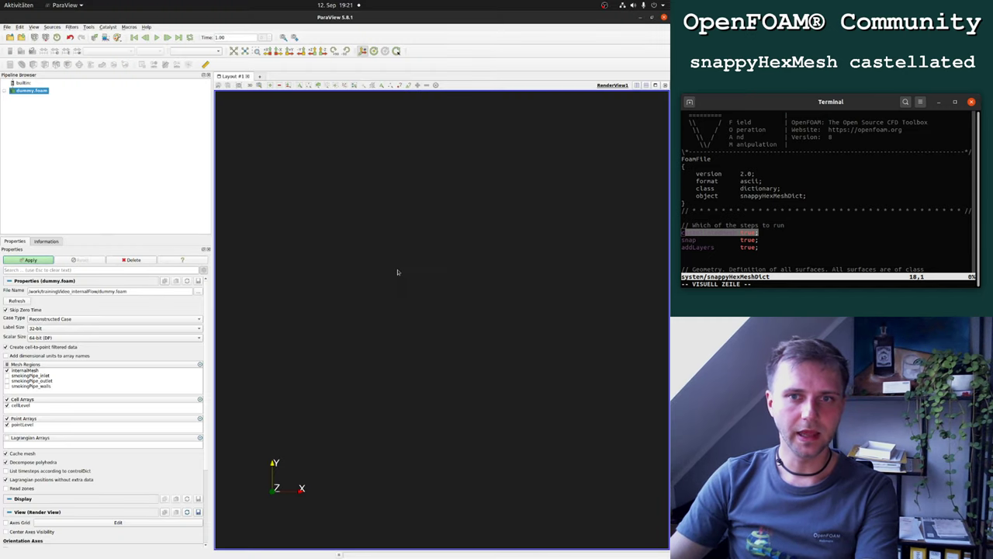
click(186, 51)
click(196, 59)
Step: Rotate and zoom around the stepped pipe and cap to inspect the dense refinement
scroll(443, 333, up, 5)
drag(443, 334, 406, 394)
scroll(492, 392, up, 5)
scroll(451, 312, down, 5)
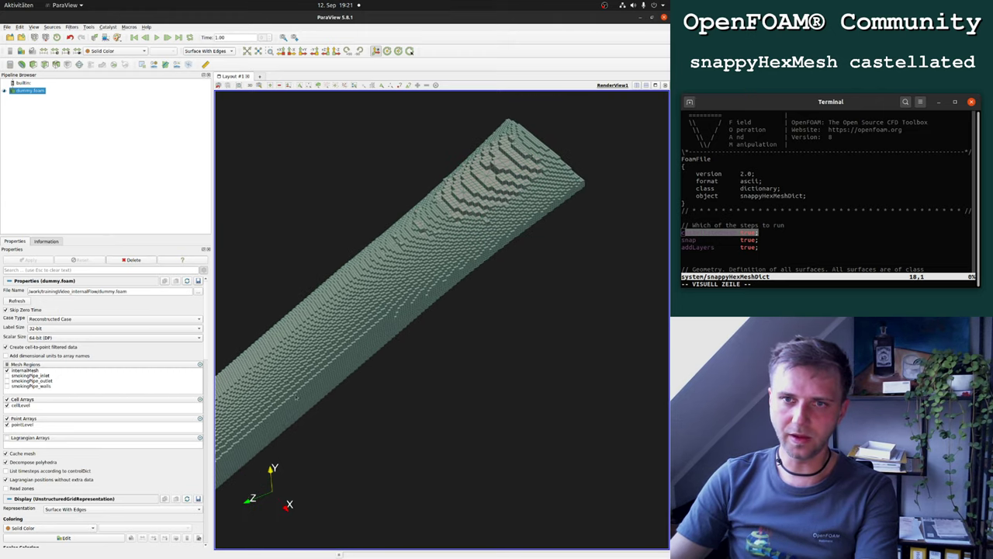
drag(452, 312, 528, 244)
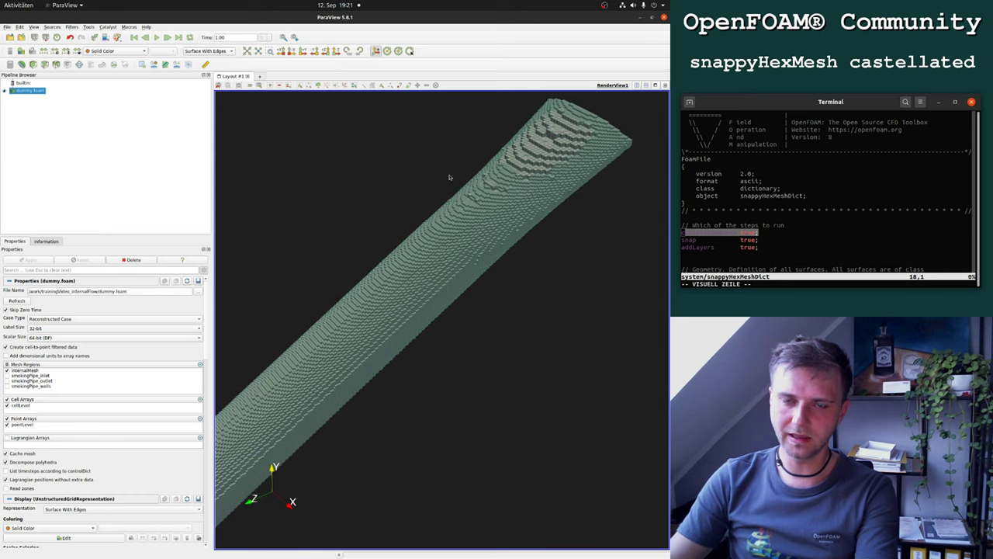
drag(326, 442, 536, 275)
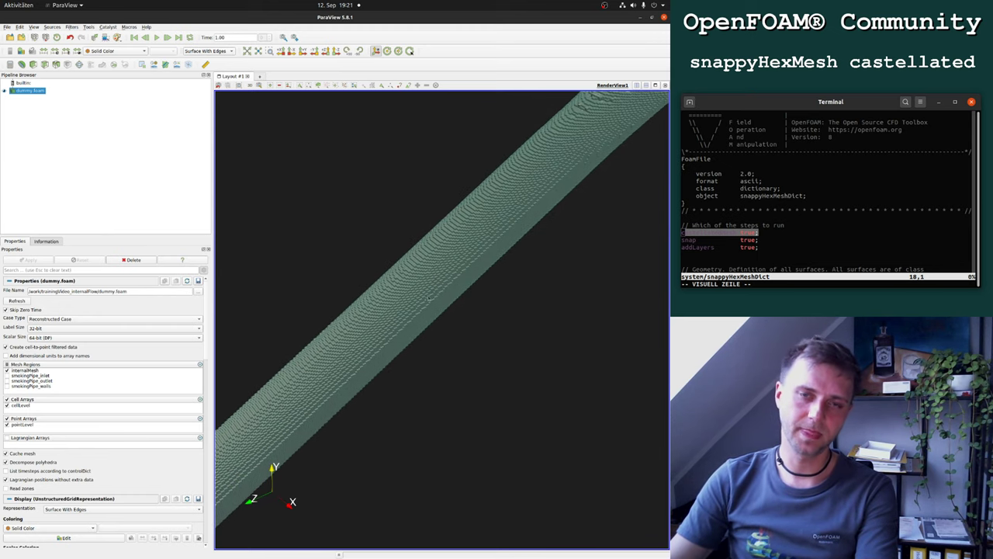
drag(468, 328, 427, 307)
scroll(427, 308, down, 3)
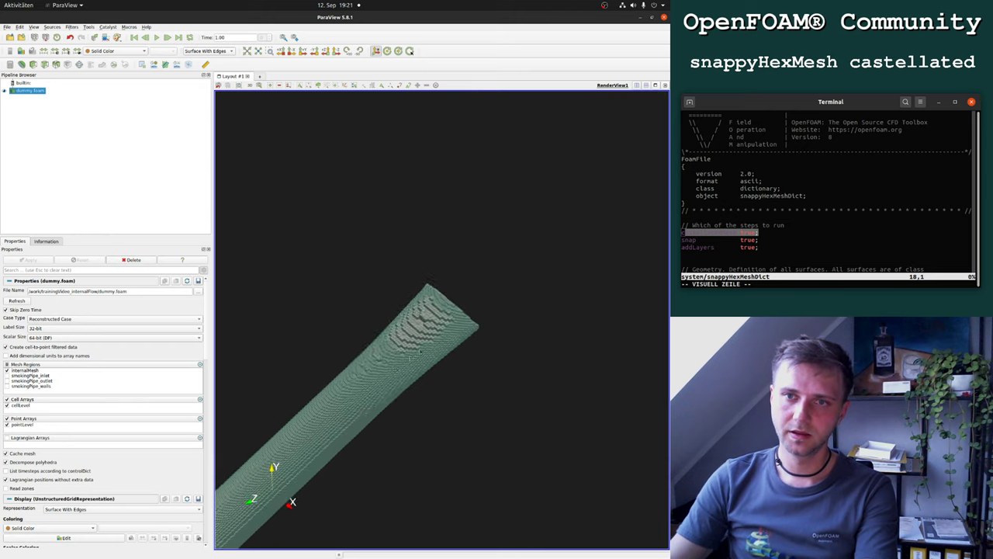
scroll(494, 220, up, 6)
drag(440, 284, 343, 342)
scroll(342, 342, down, 3)
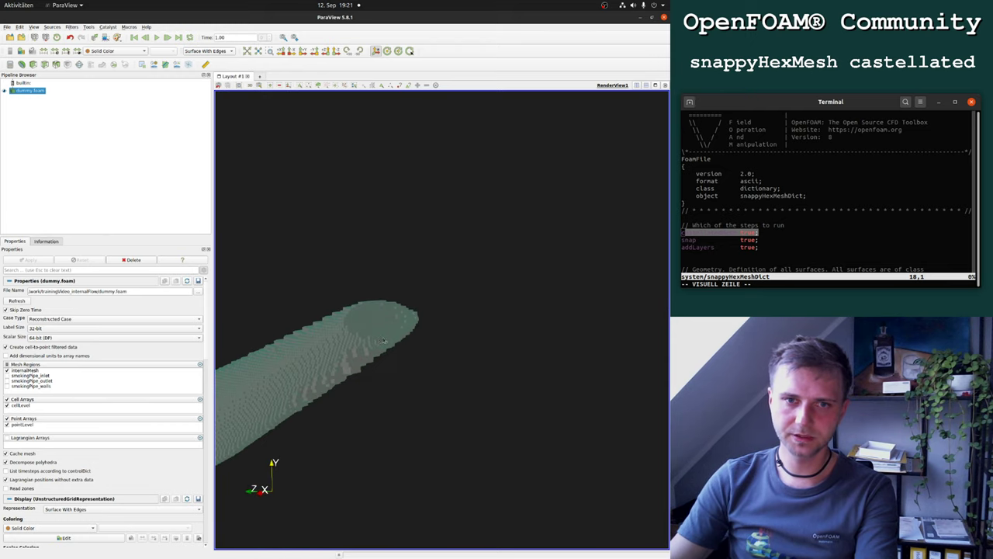
scroll(471, 290, up, 6)
drag(353, 247, 440, 329)
scroll(435, 281, down, 5)
scroll(450, 278, down, 3)
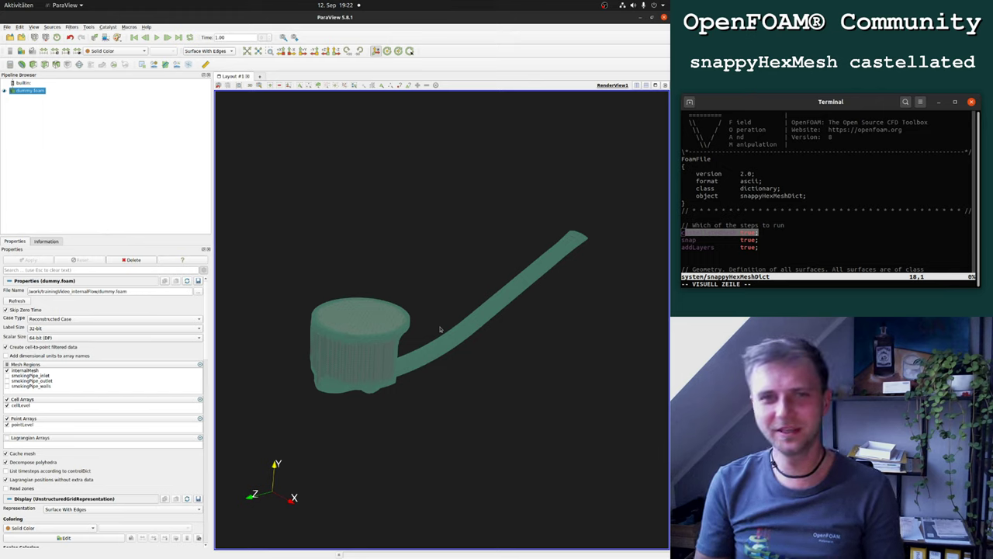
drag(417, 304, 419, 314)
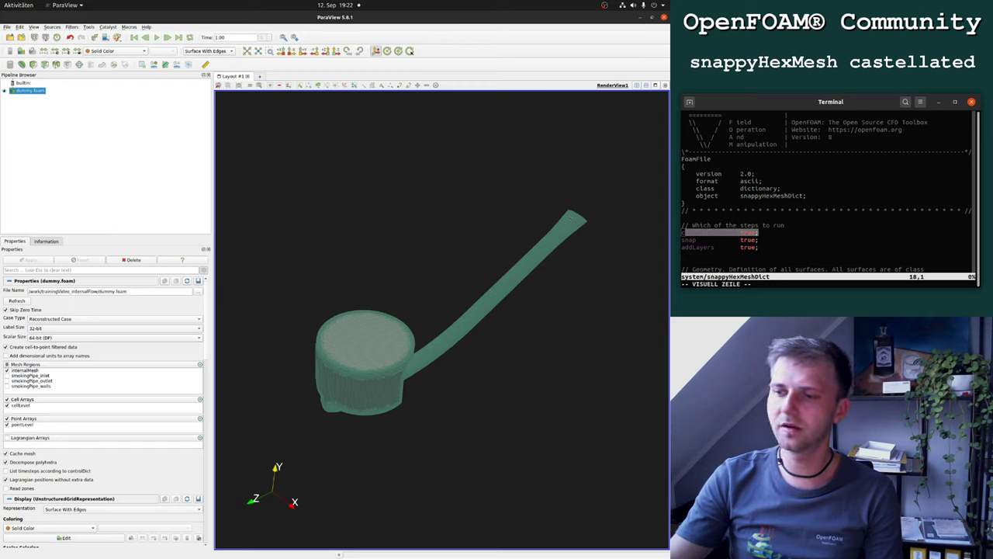